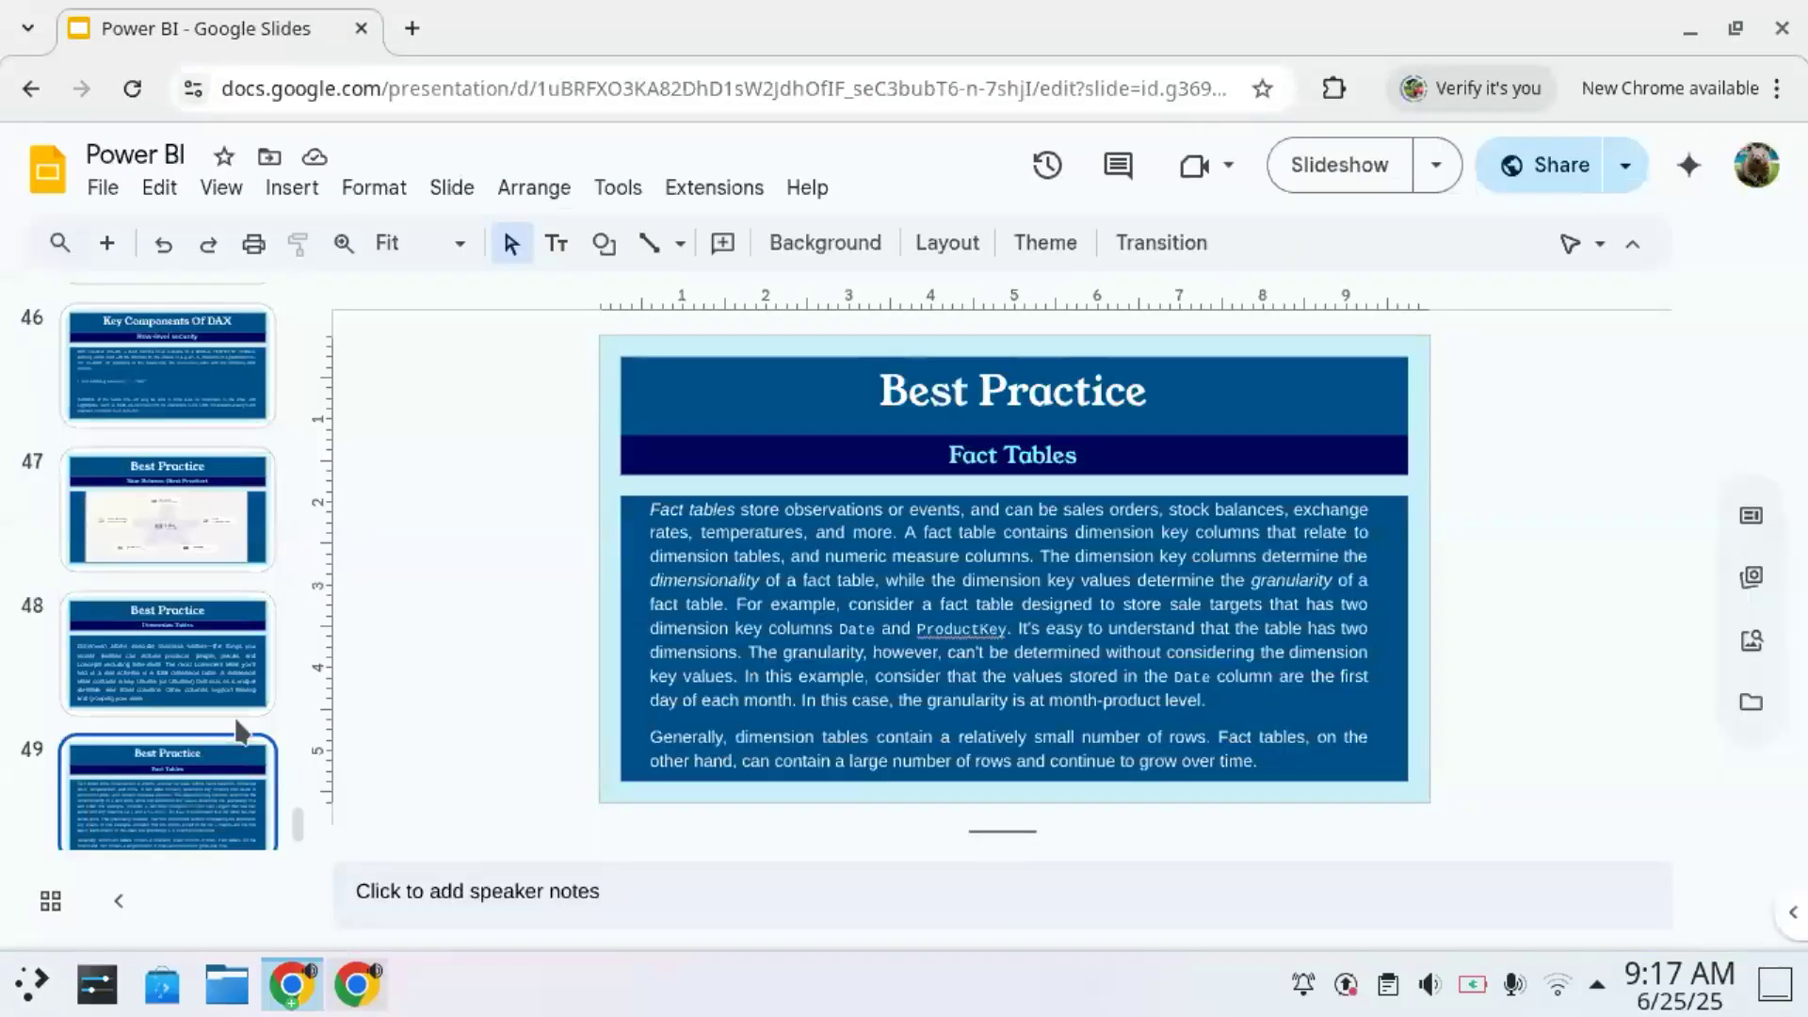
- Close the Power BI slides window and check the Zoom meeting's options for simultaneous screen sharing
scroll(236, 688, "down", 1)
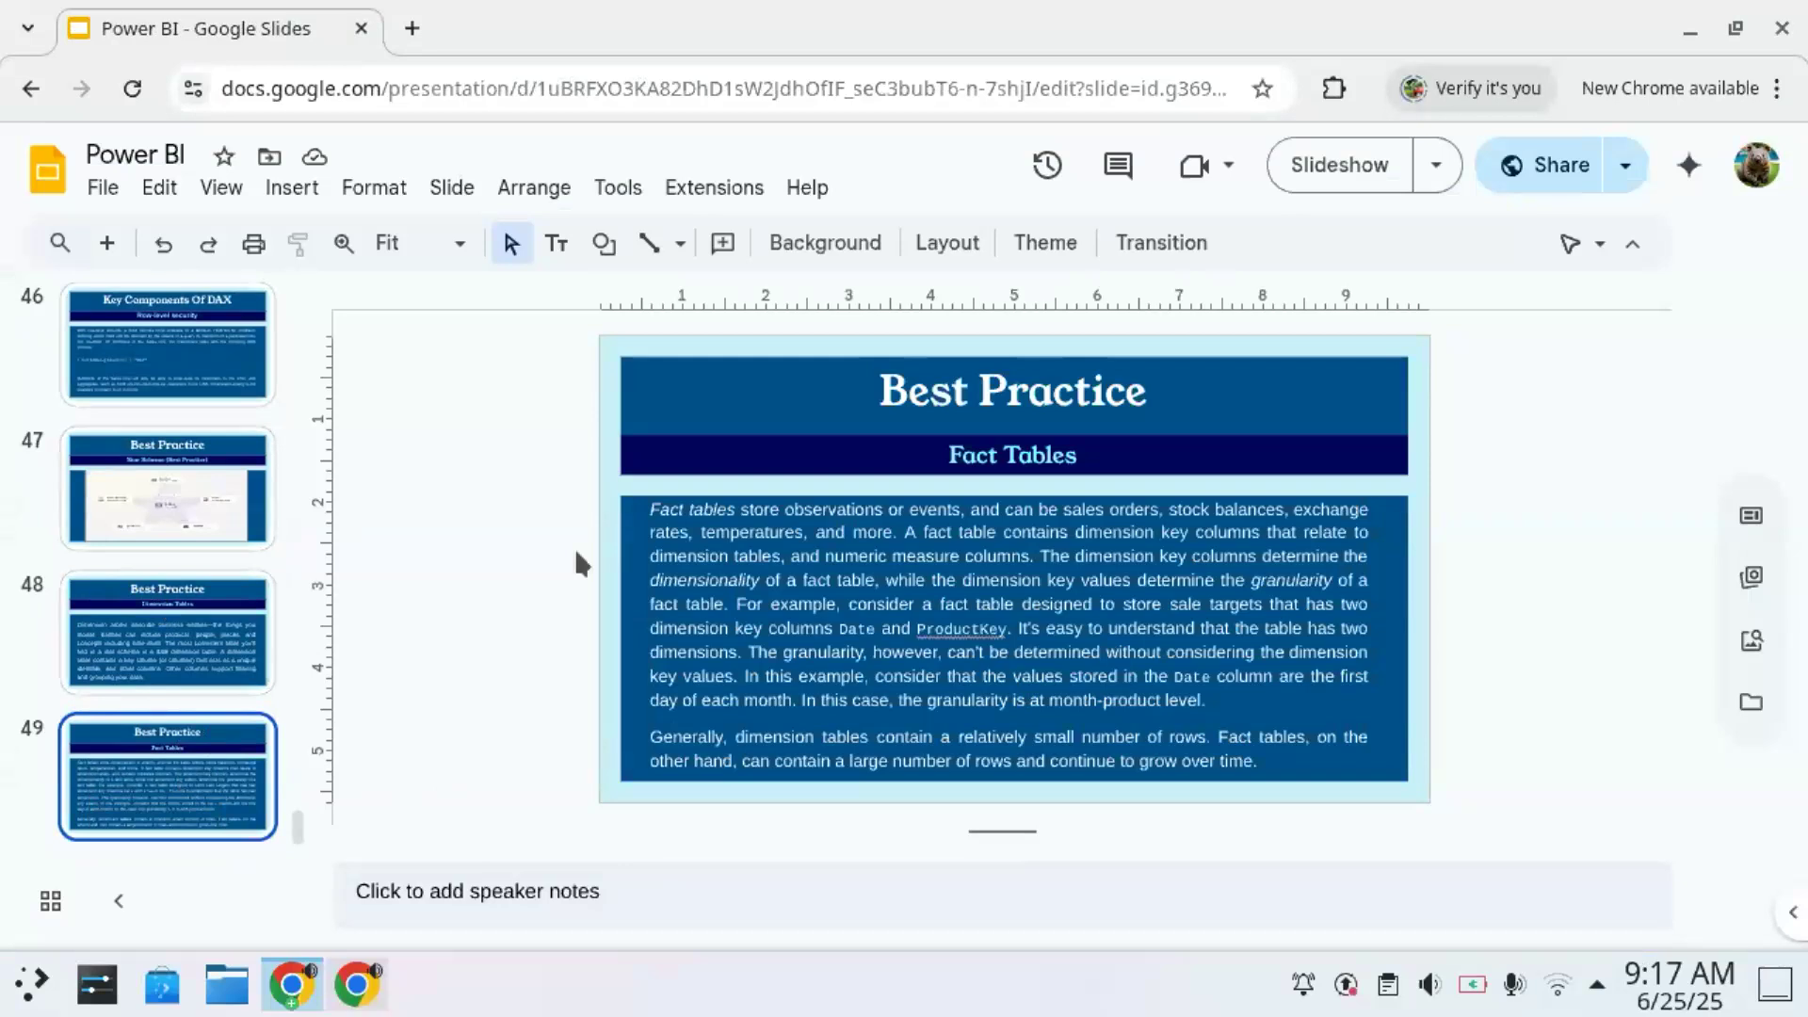
left_click(1781, 33)
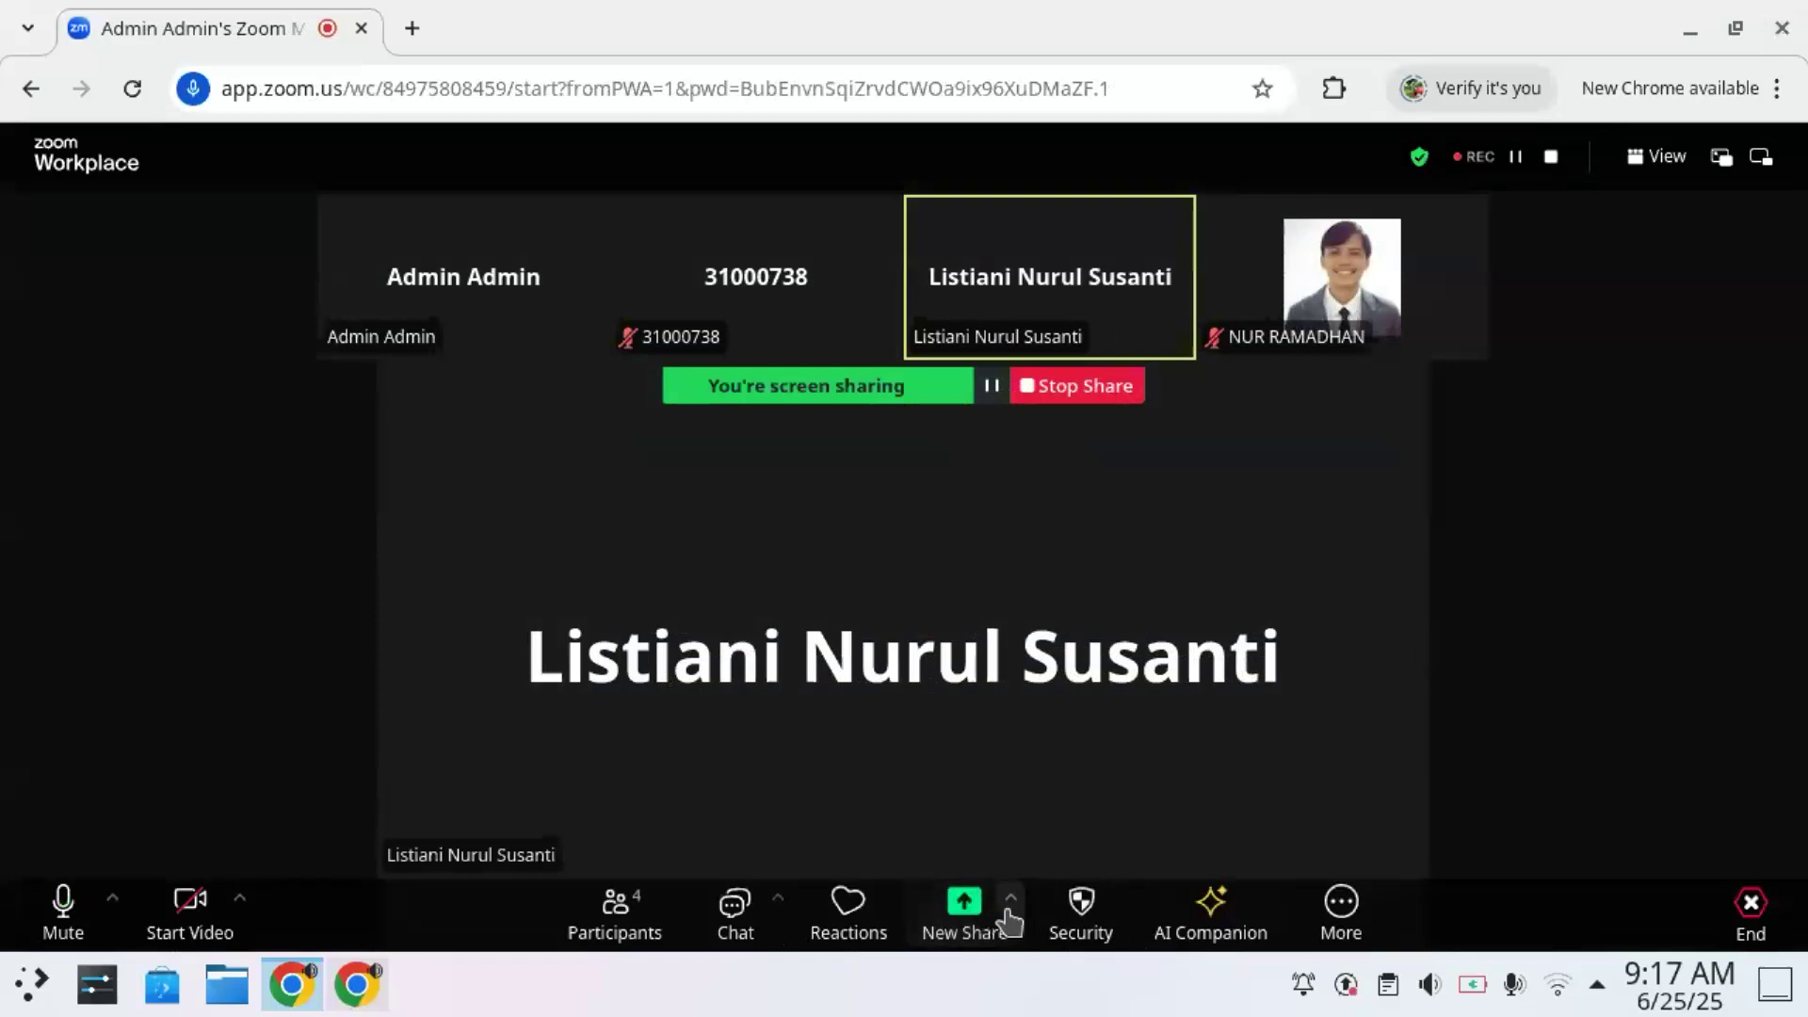
left_click(1009, 906)
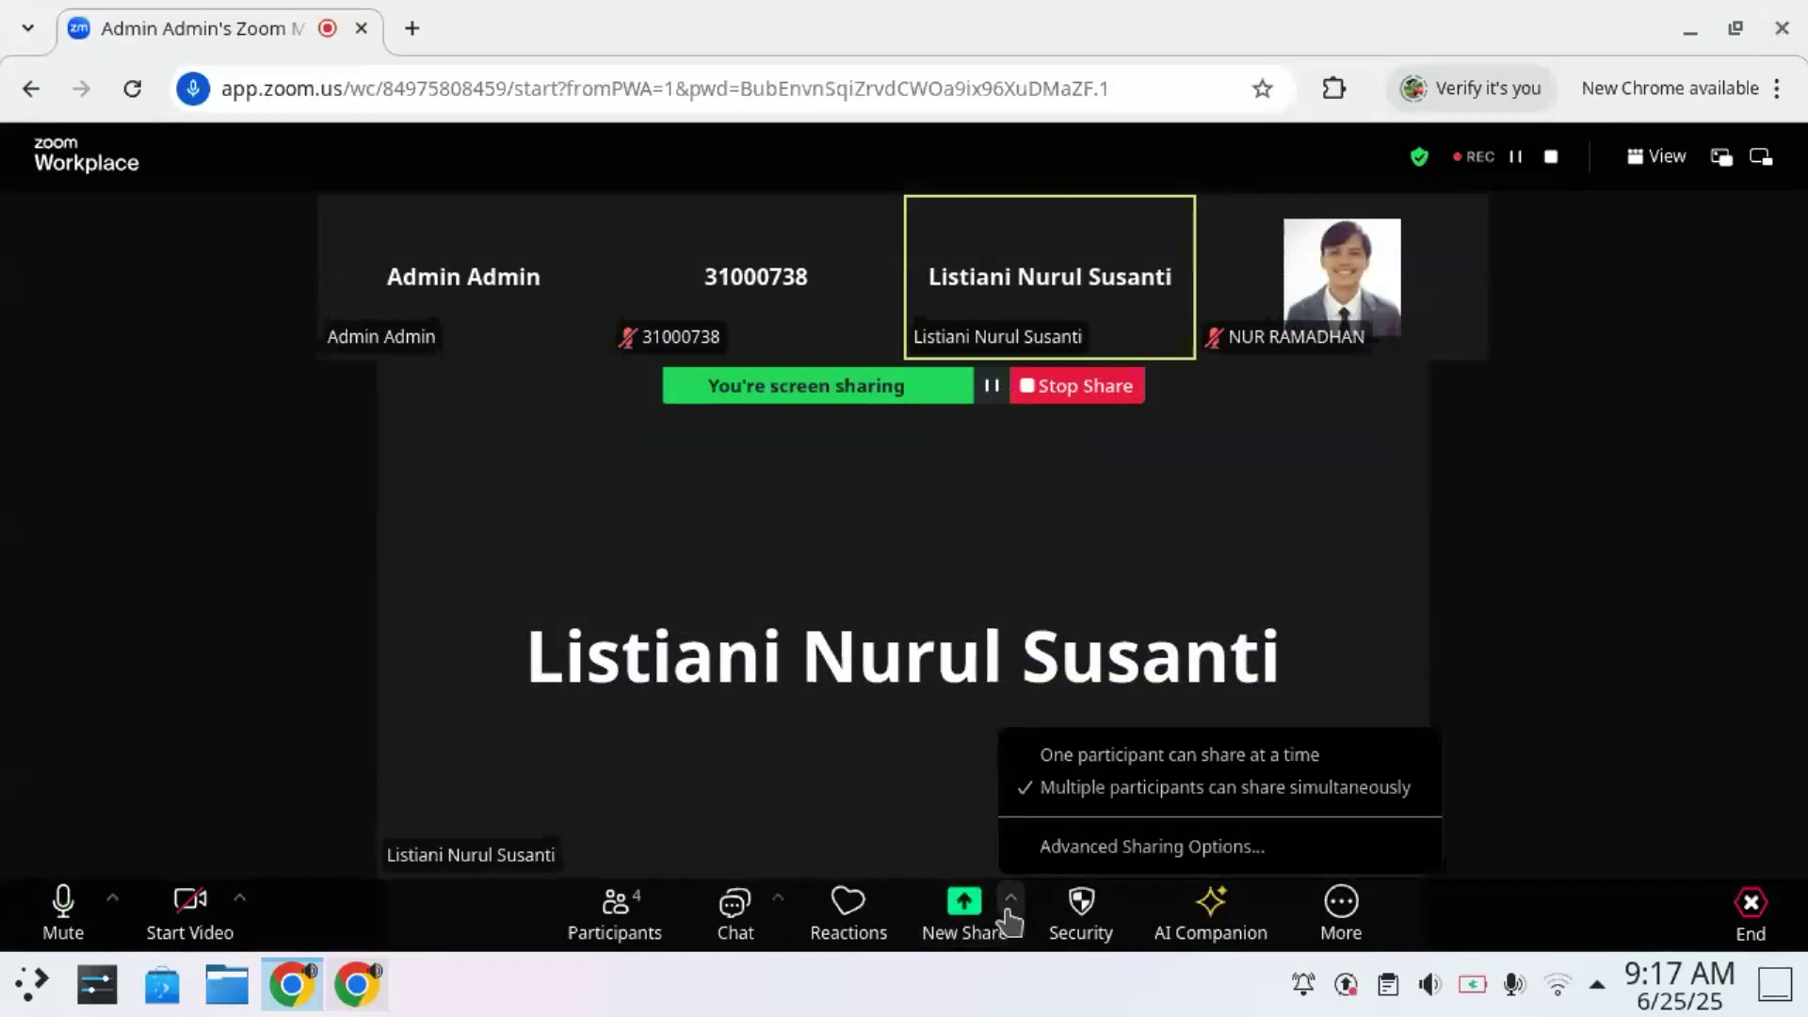
left_click(1552, 546)
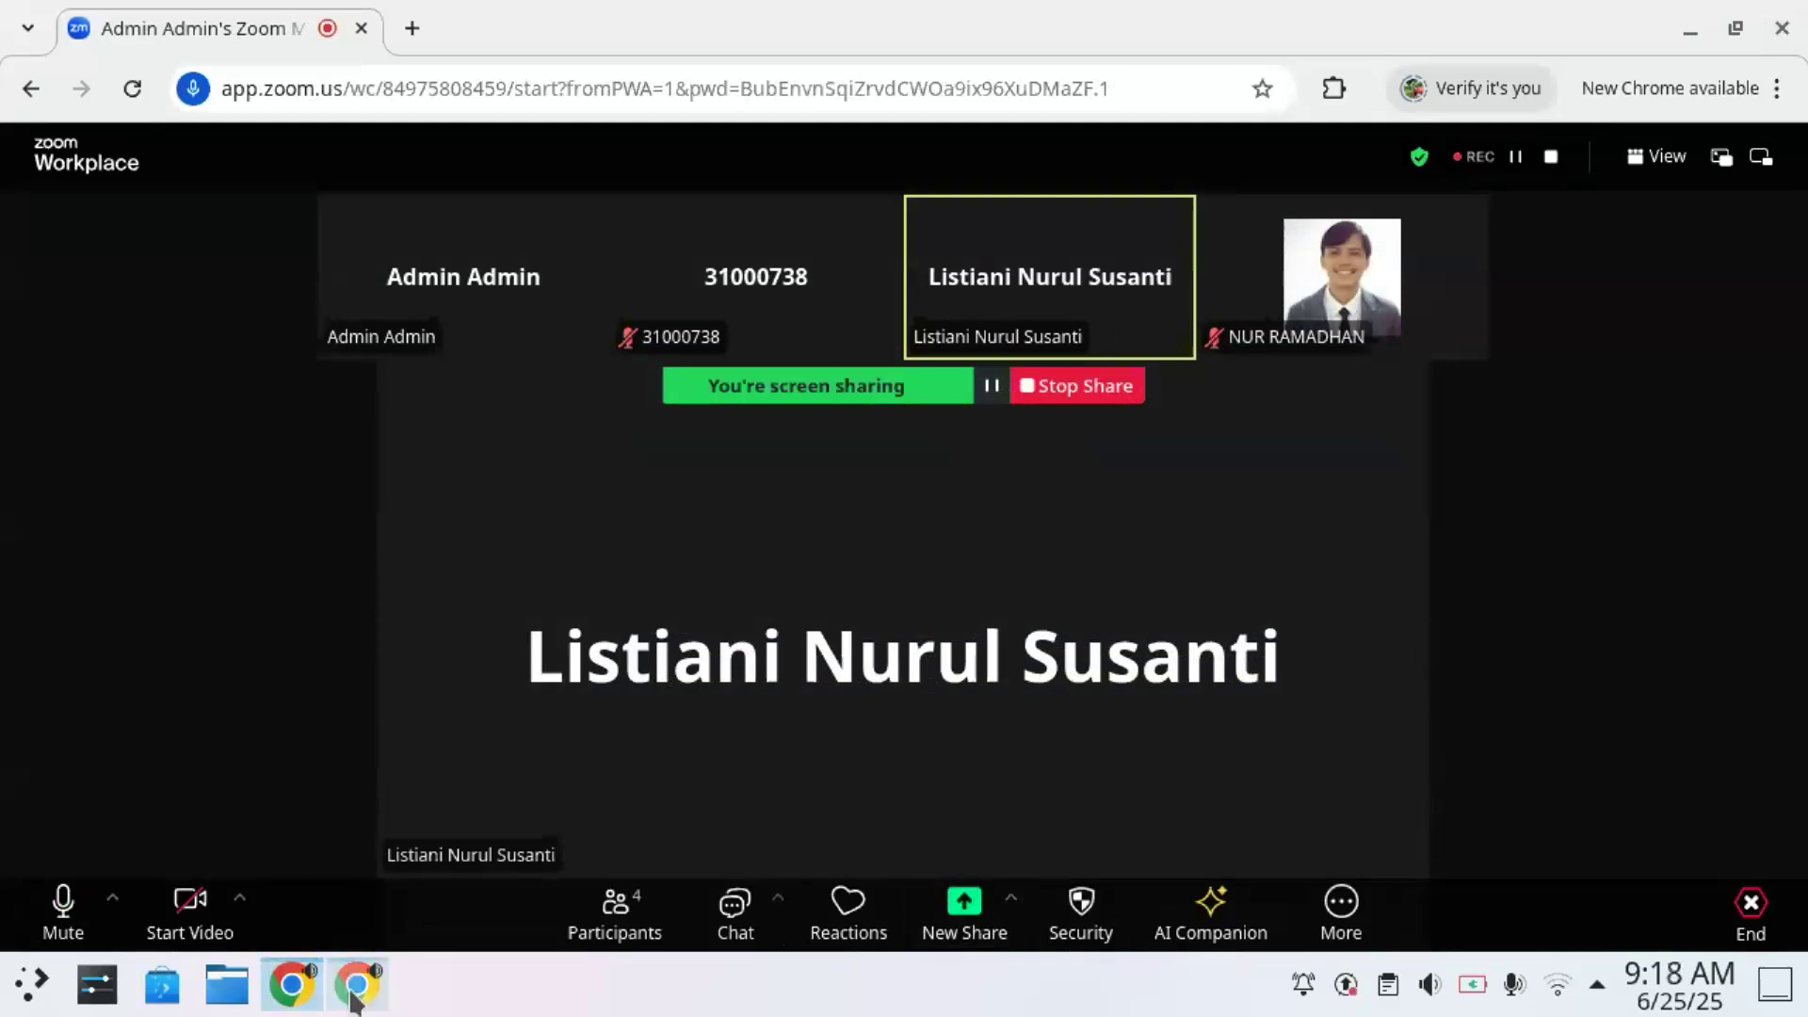
mouse_move(357, 998)
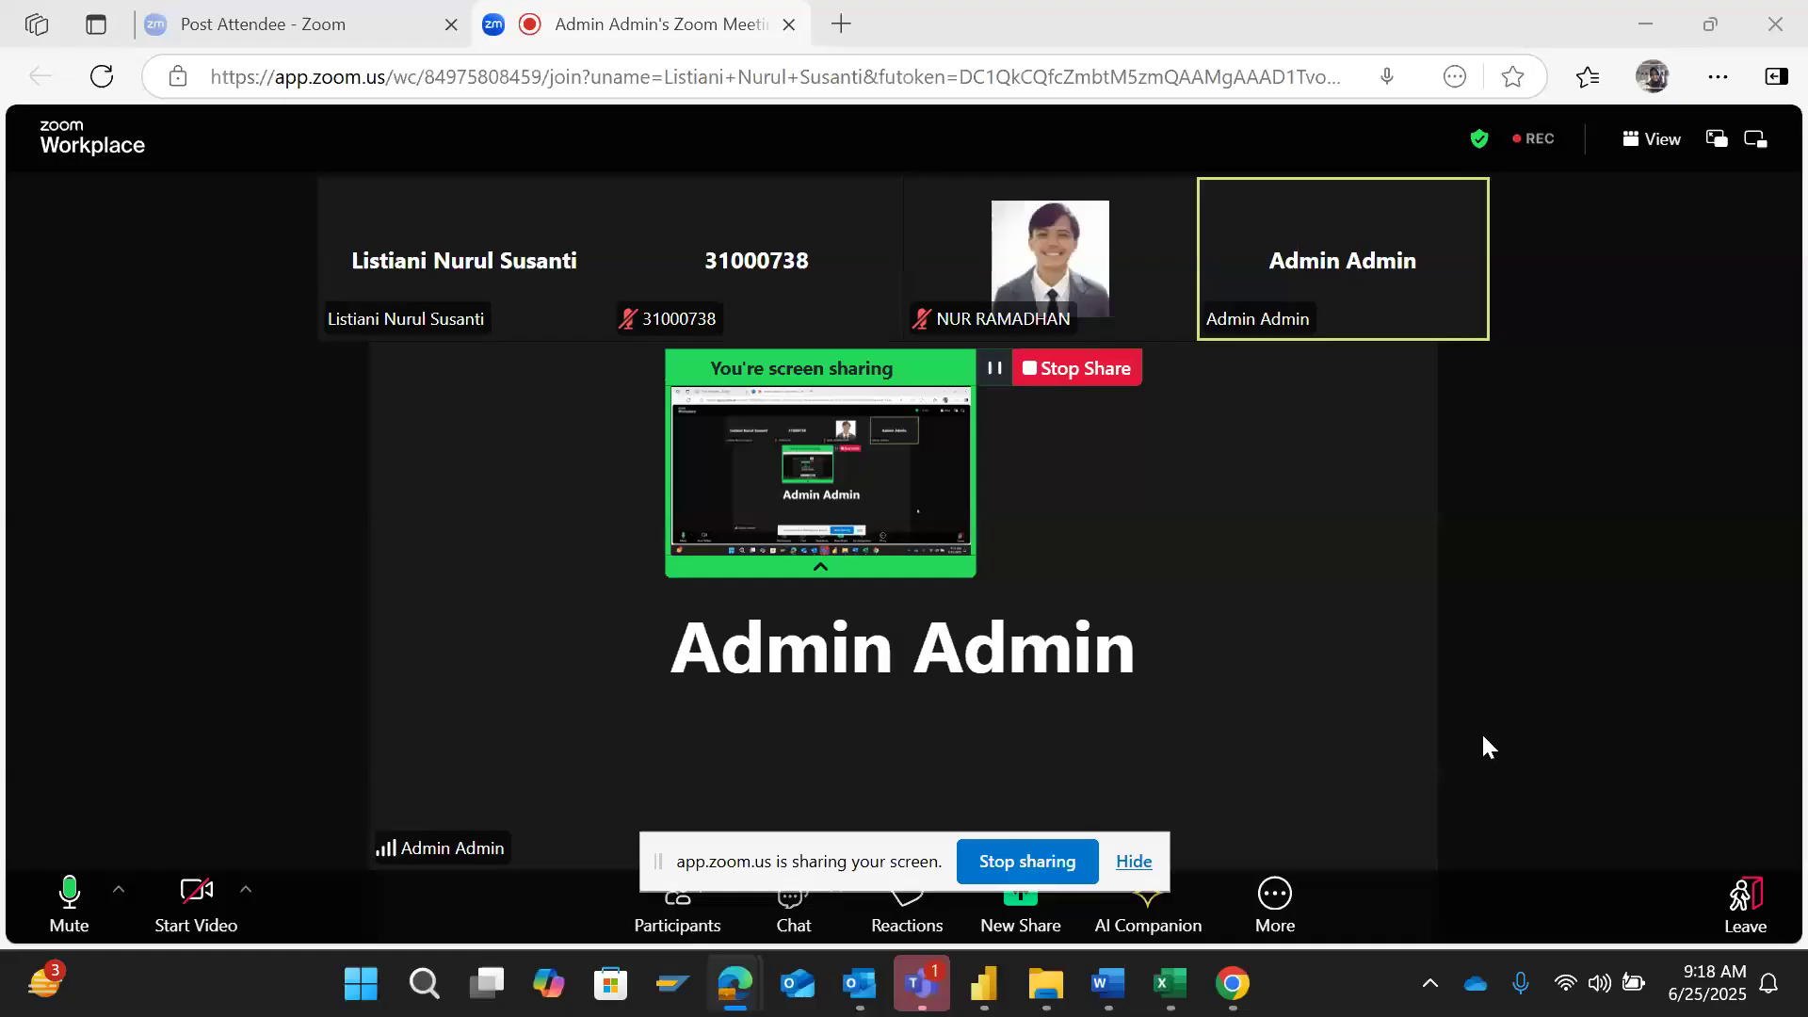
- View the training report in Power BI, and switch to the Word task document to review Step 5 on inserting a table
left_click(984, 984)
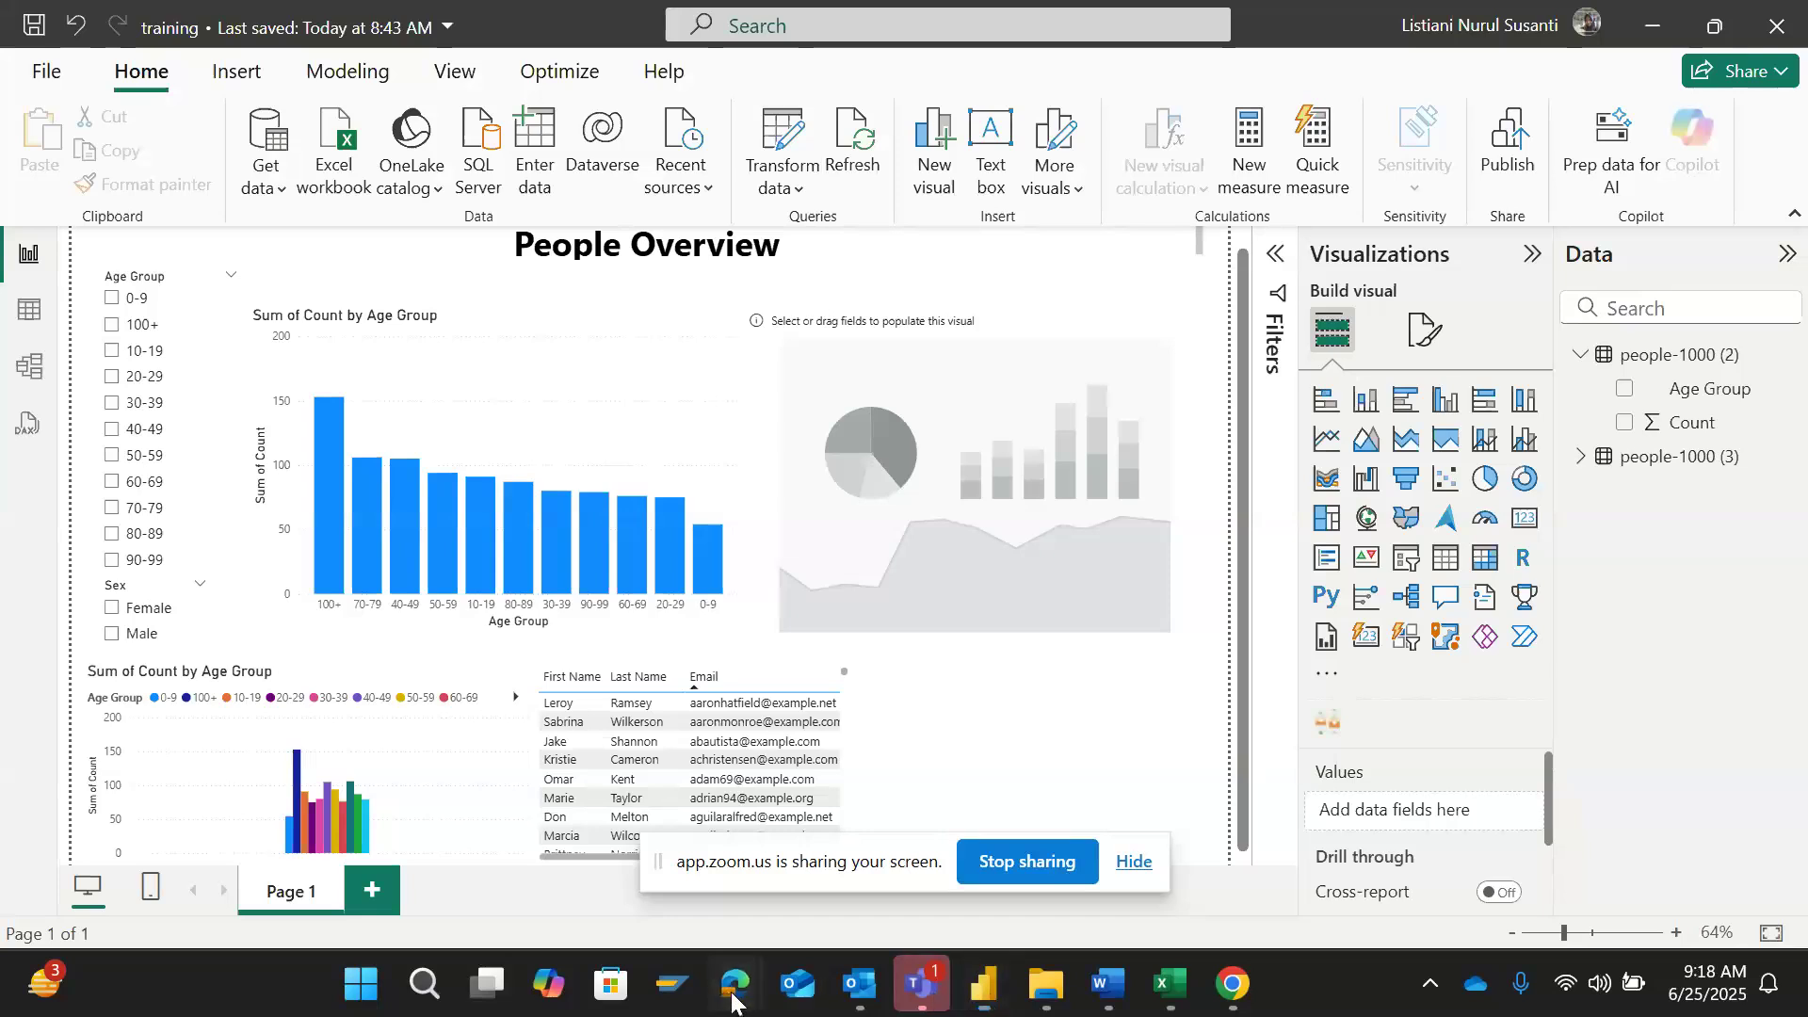
mouse_move(731, 1000)
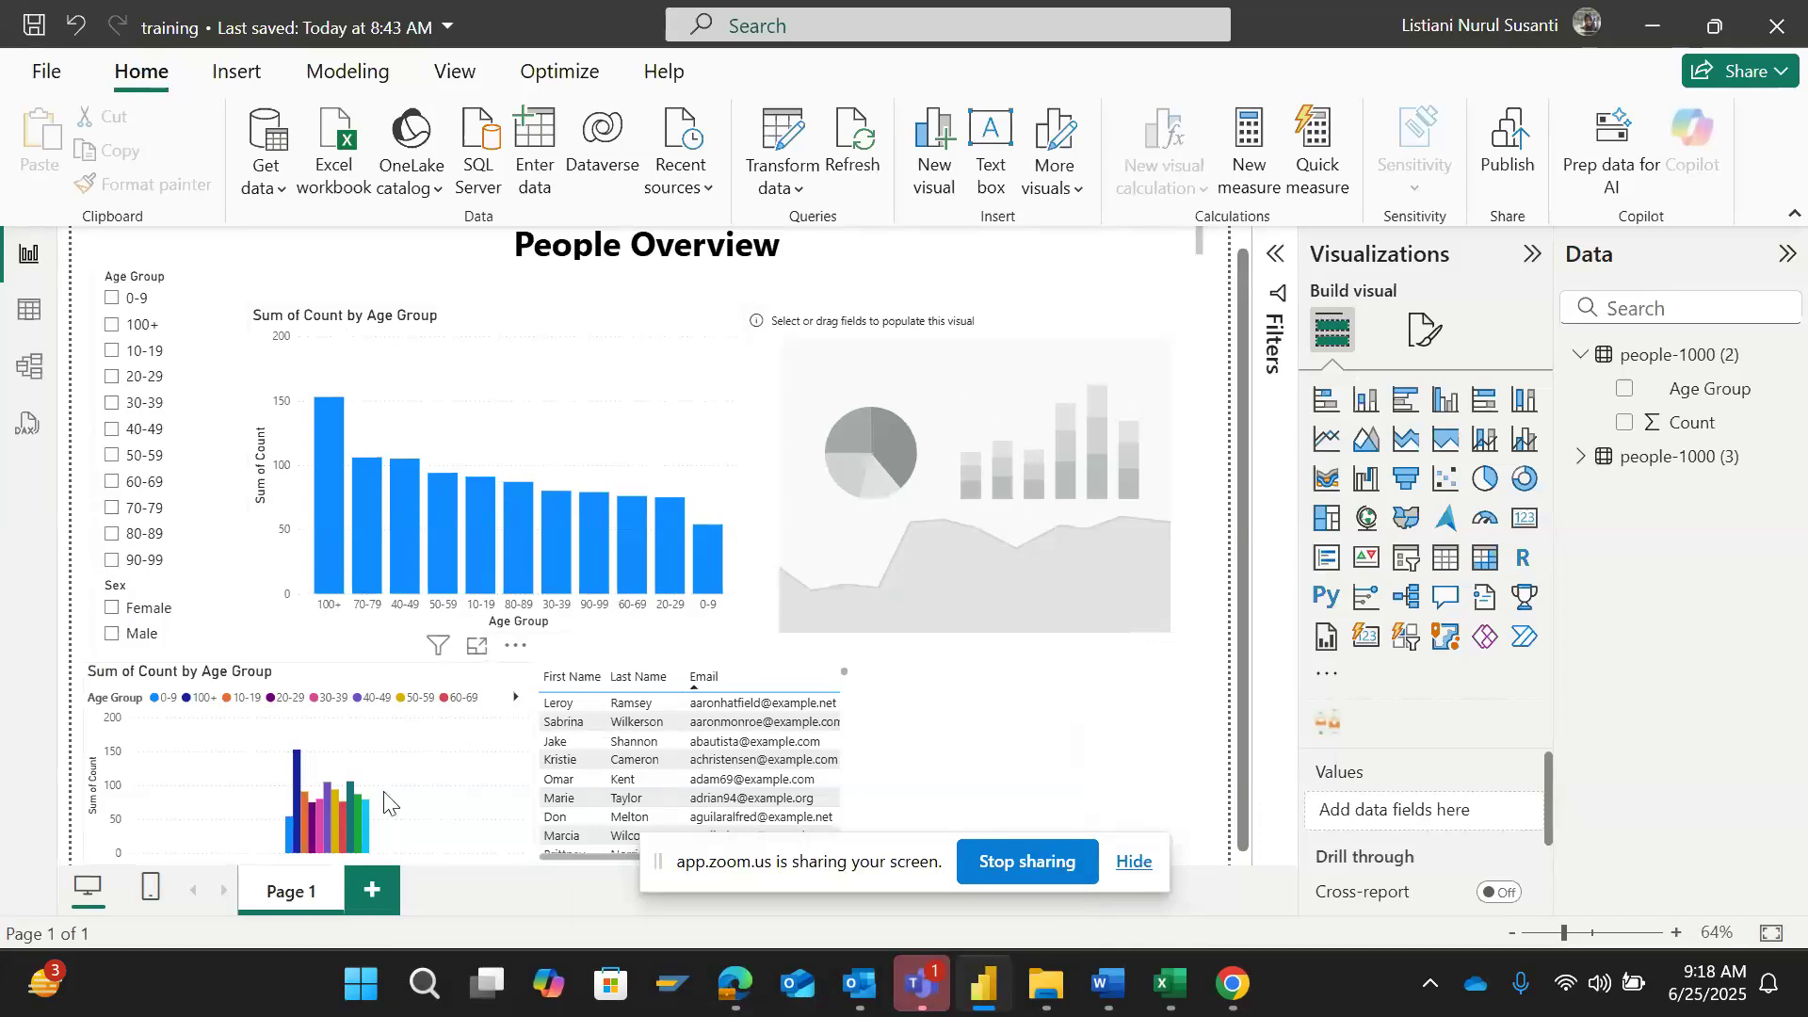
left_click(1102, 987)
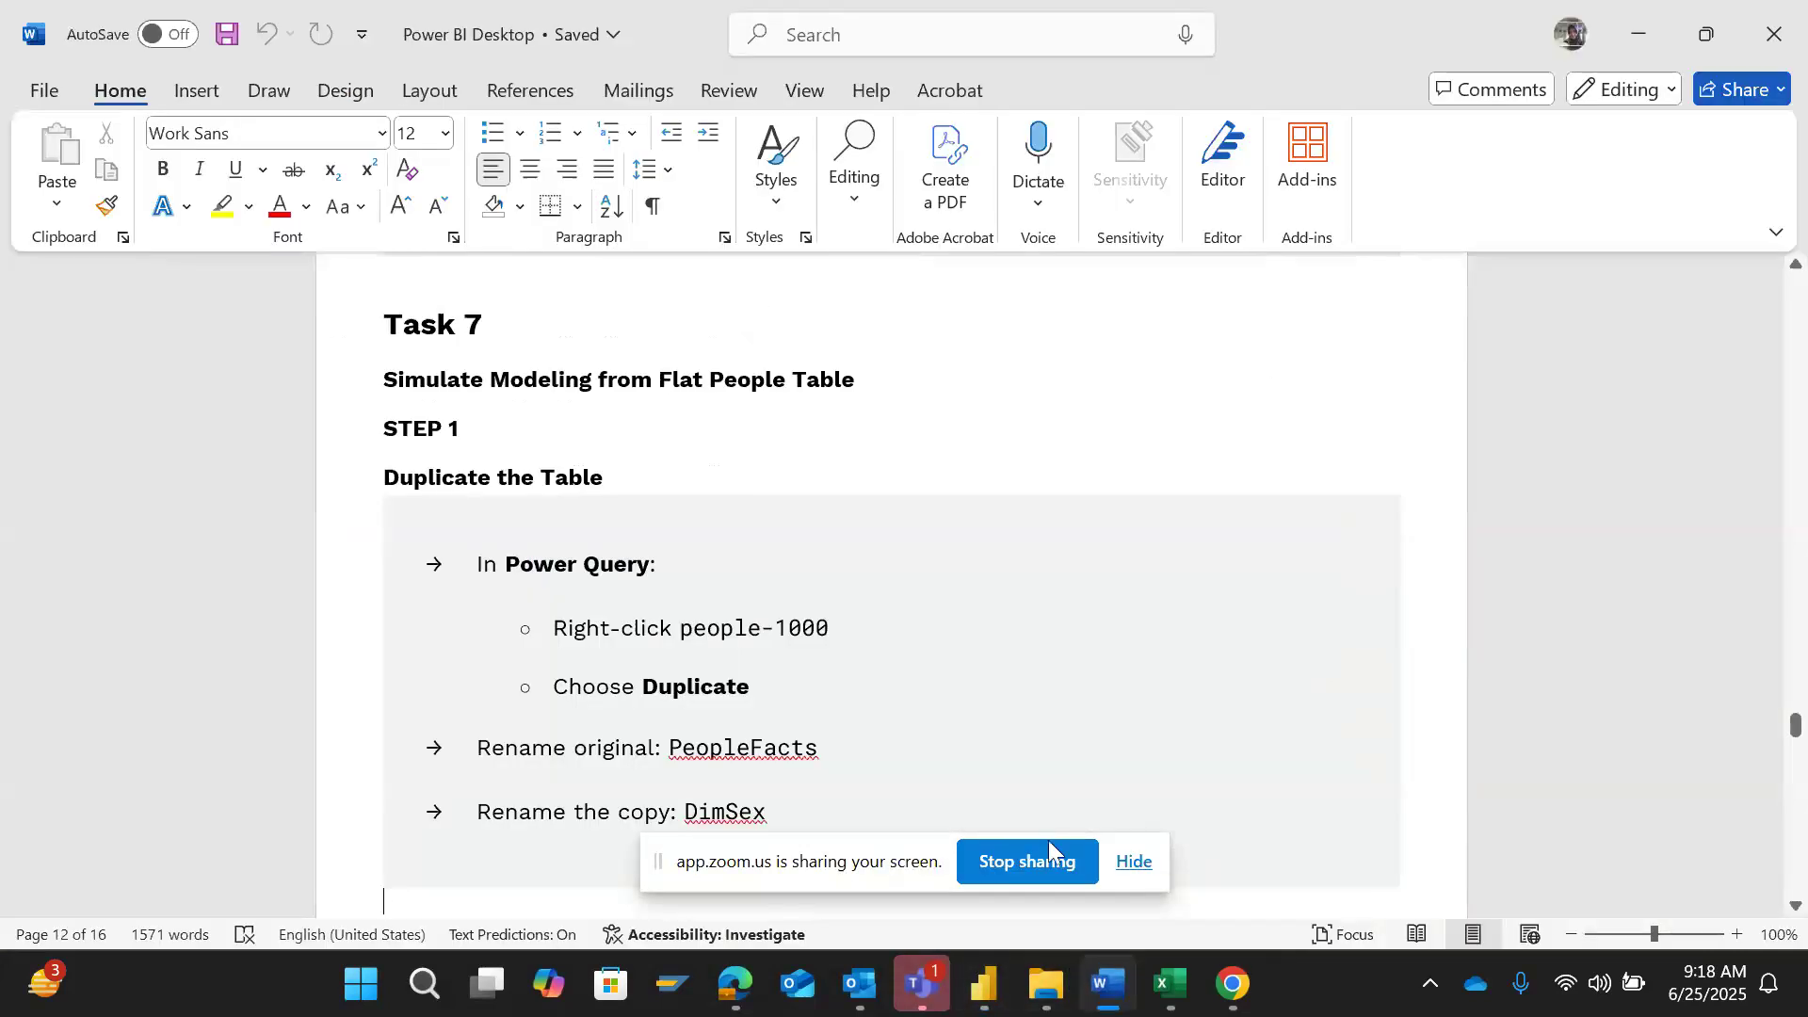
left_click(813, 665)
scroll(813, 664, "up", 15)
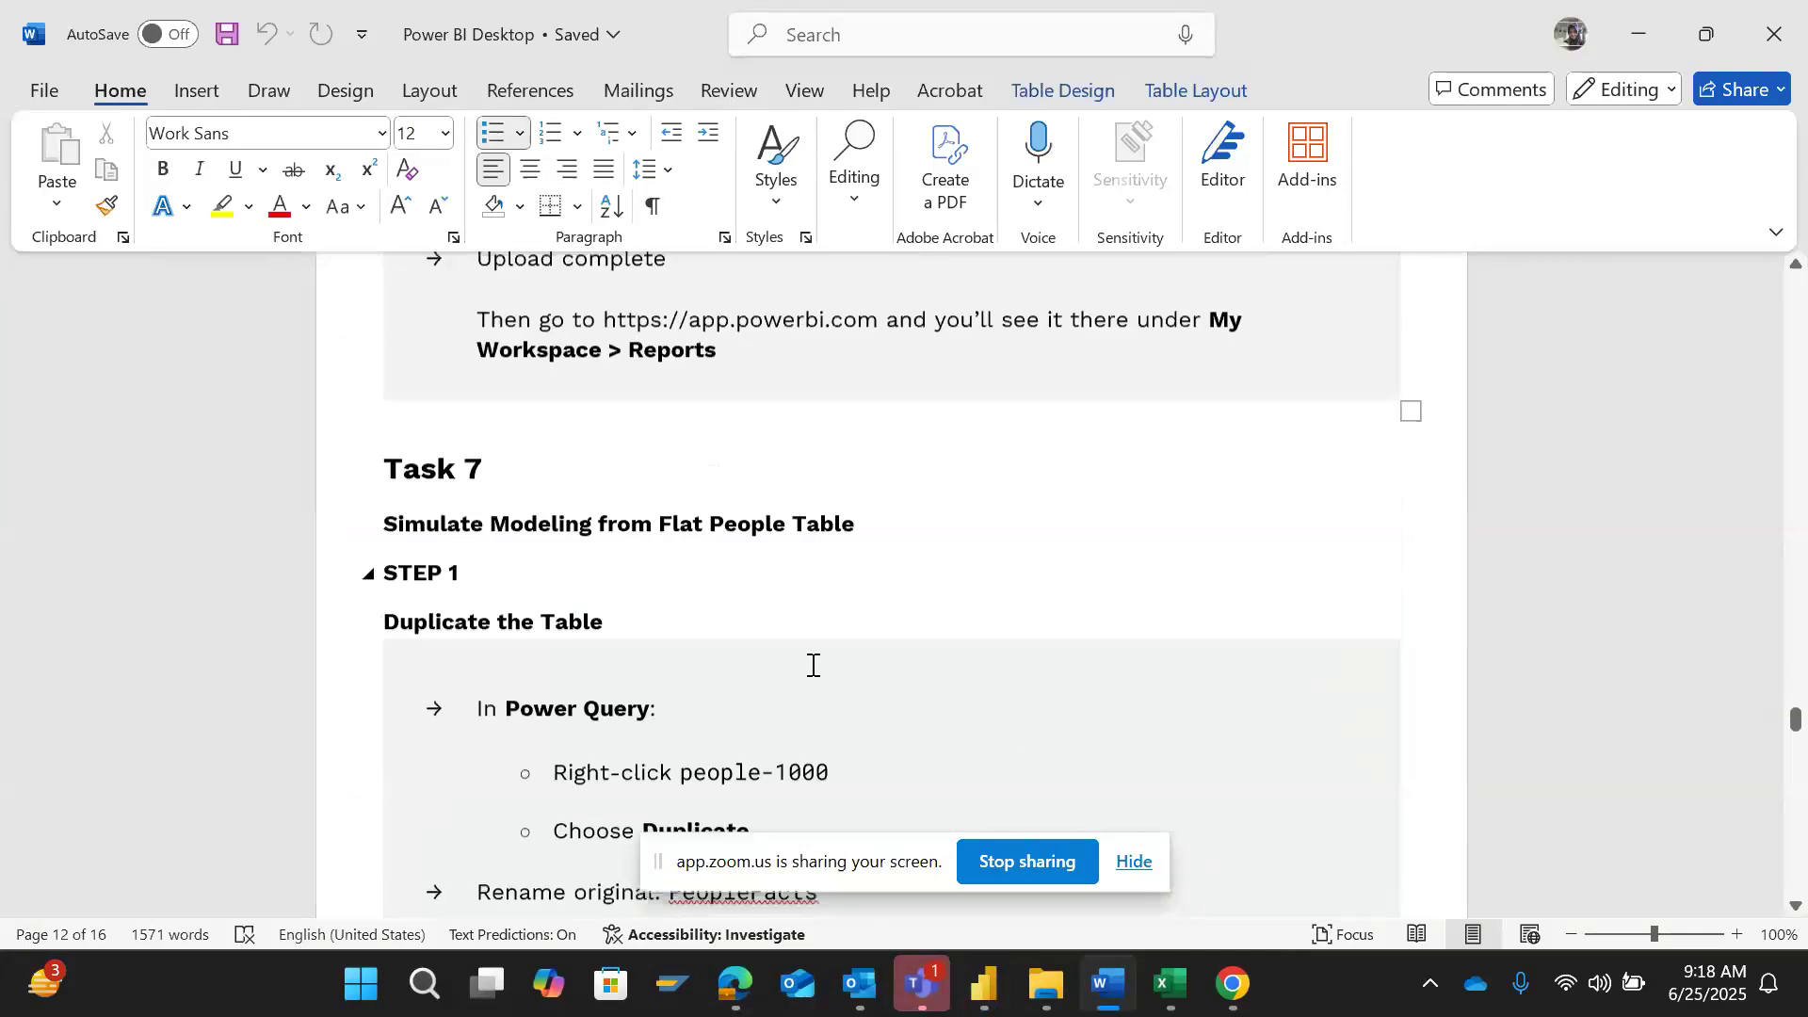
scroll(813, 665, "up", 5)
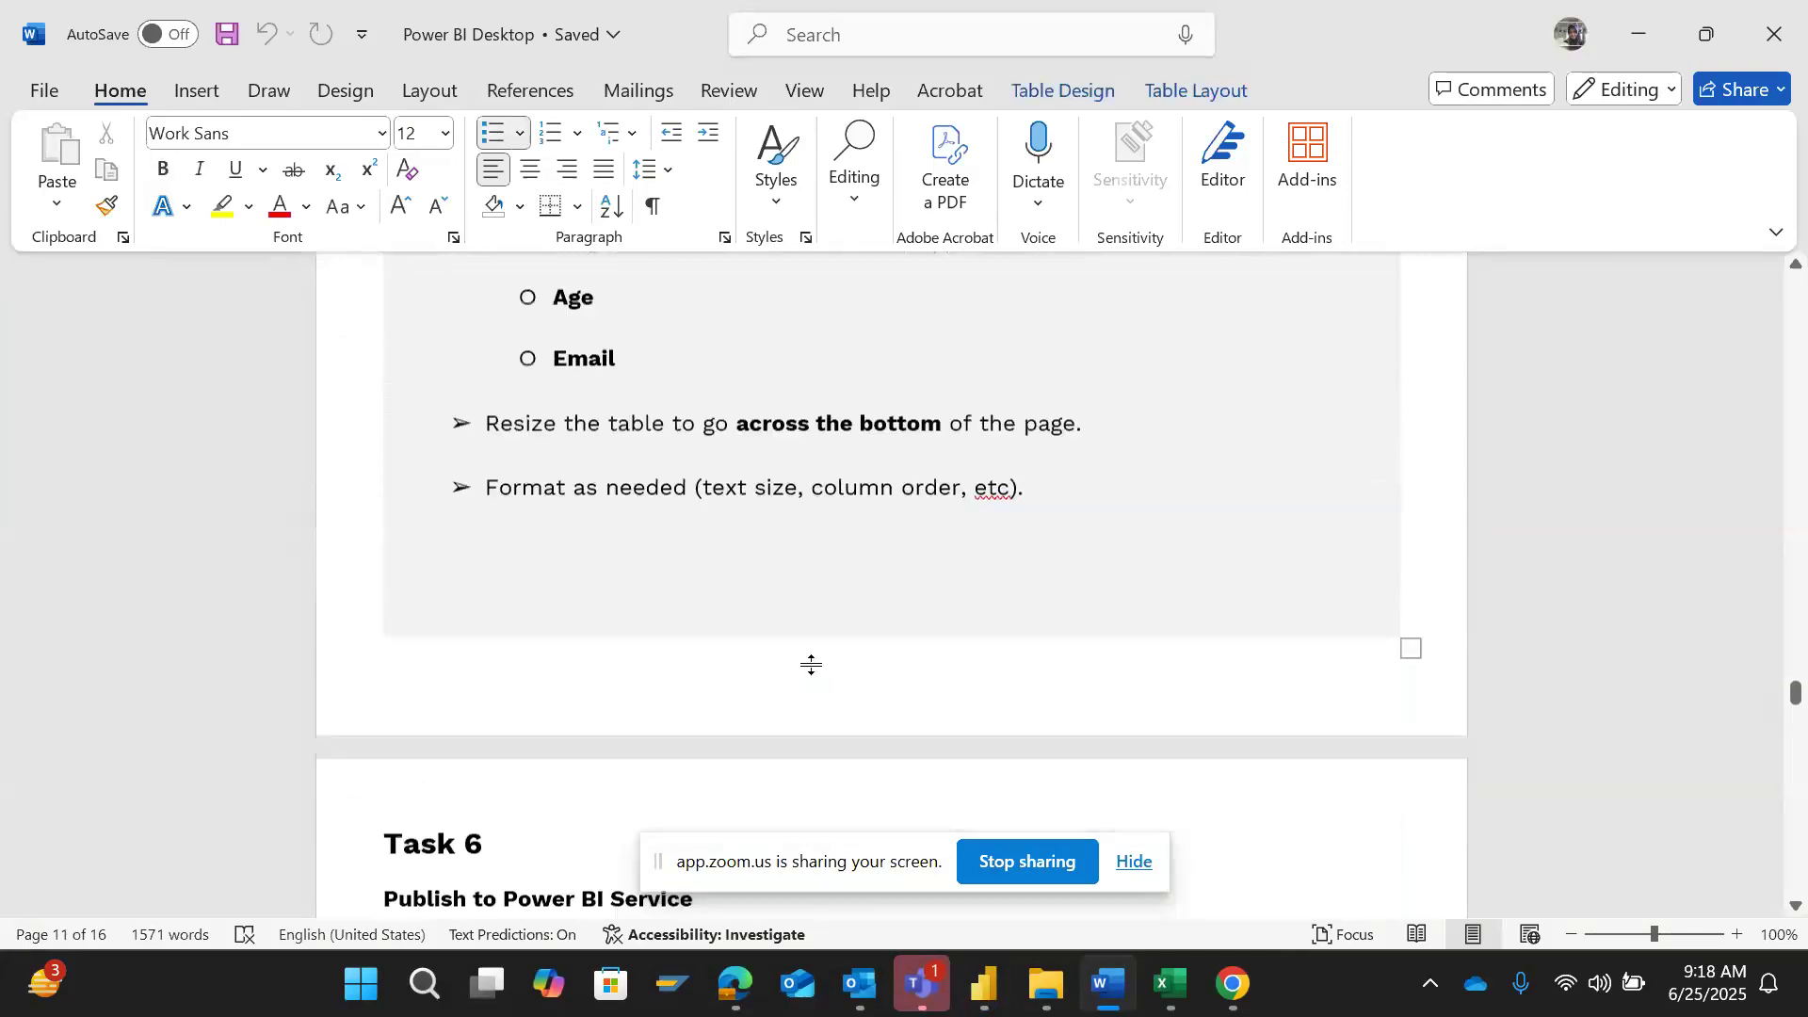
scroll(812, 665, "up", 1)
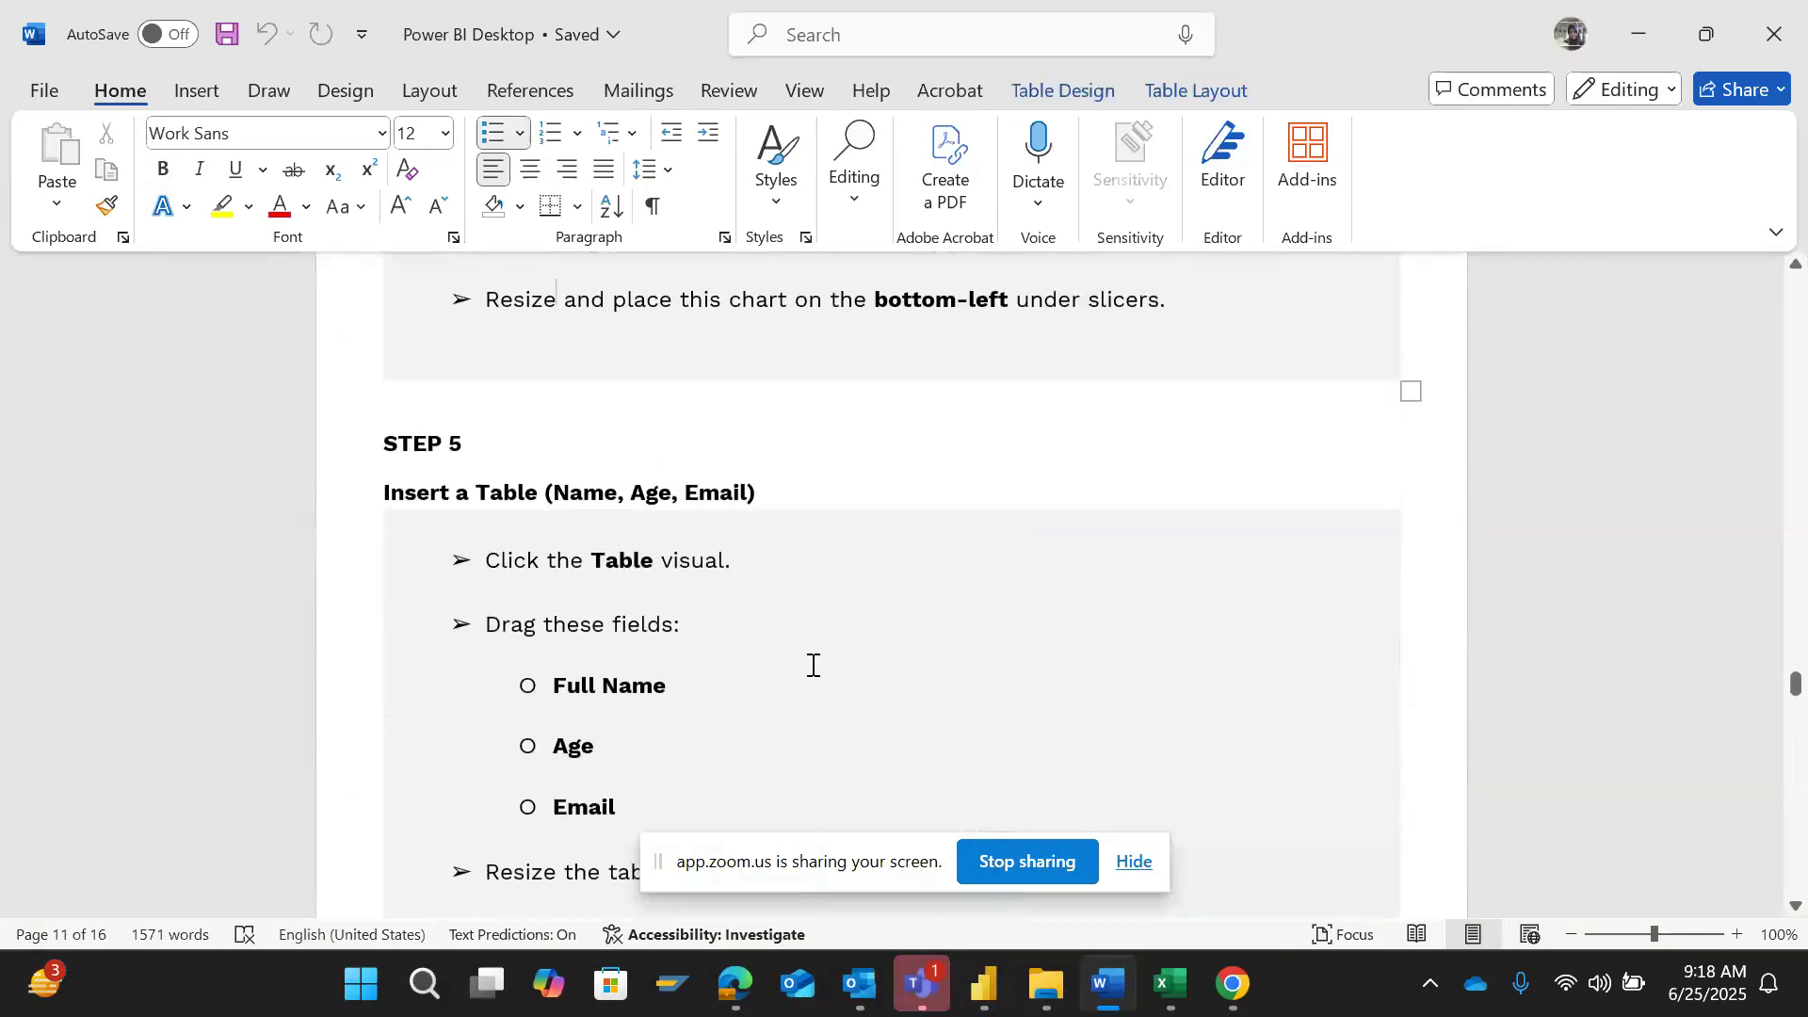
key("Down")
key("Down")
key("Down")
key("Down")
key("Down")
key("Down")
key("Down")
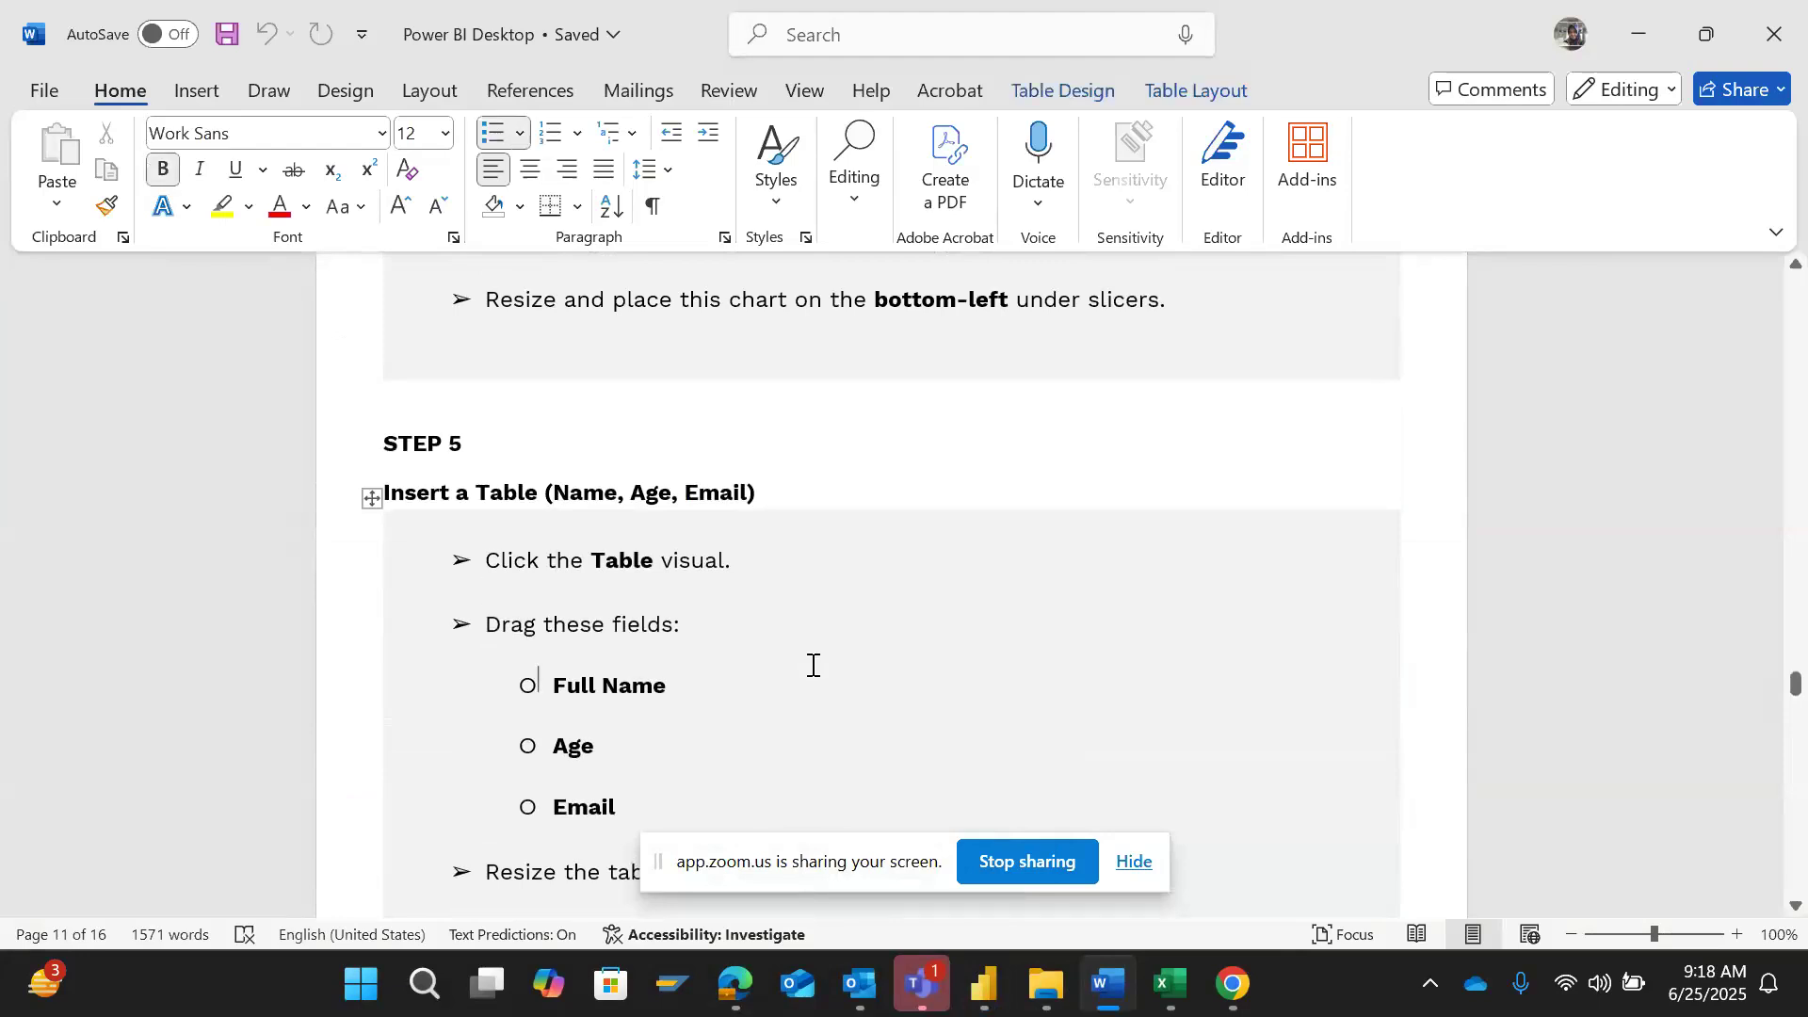
key("Down")
key("Down")
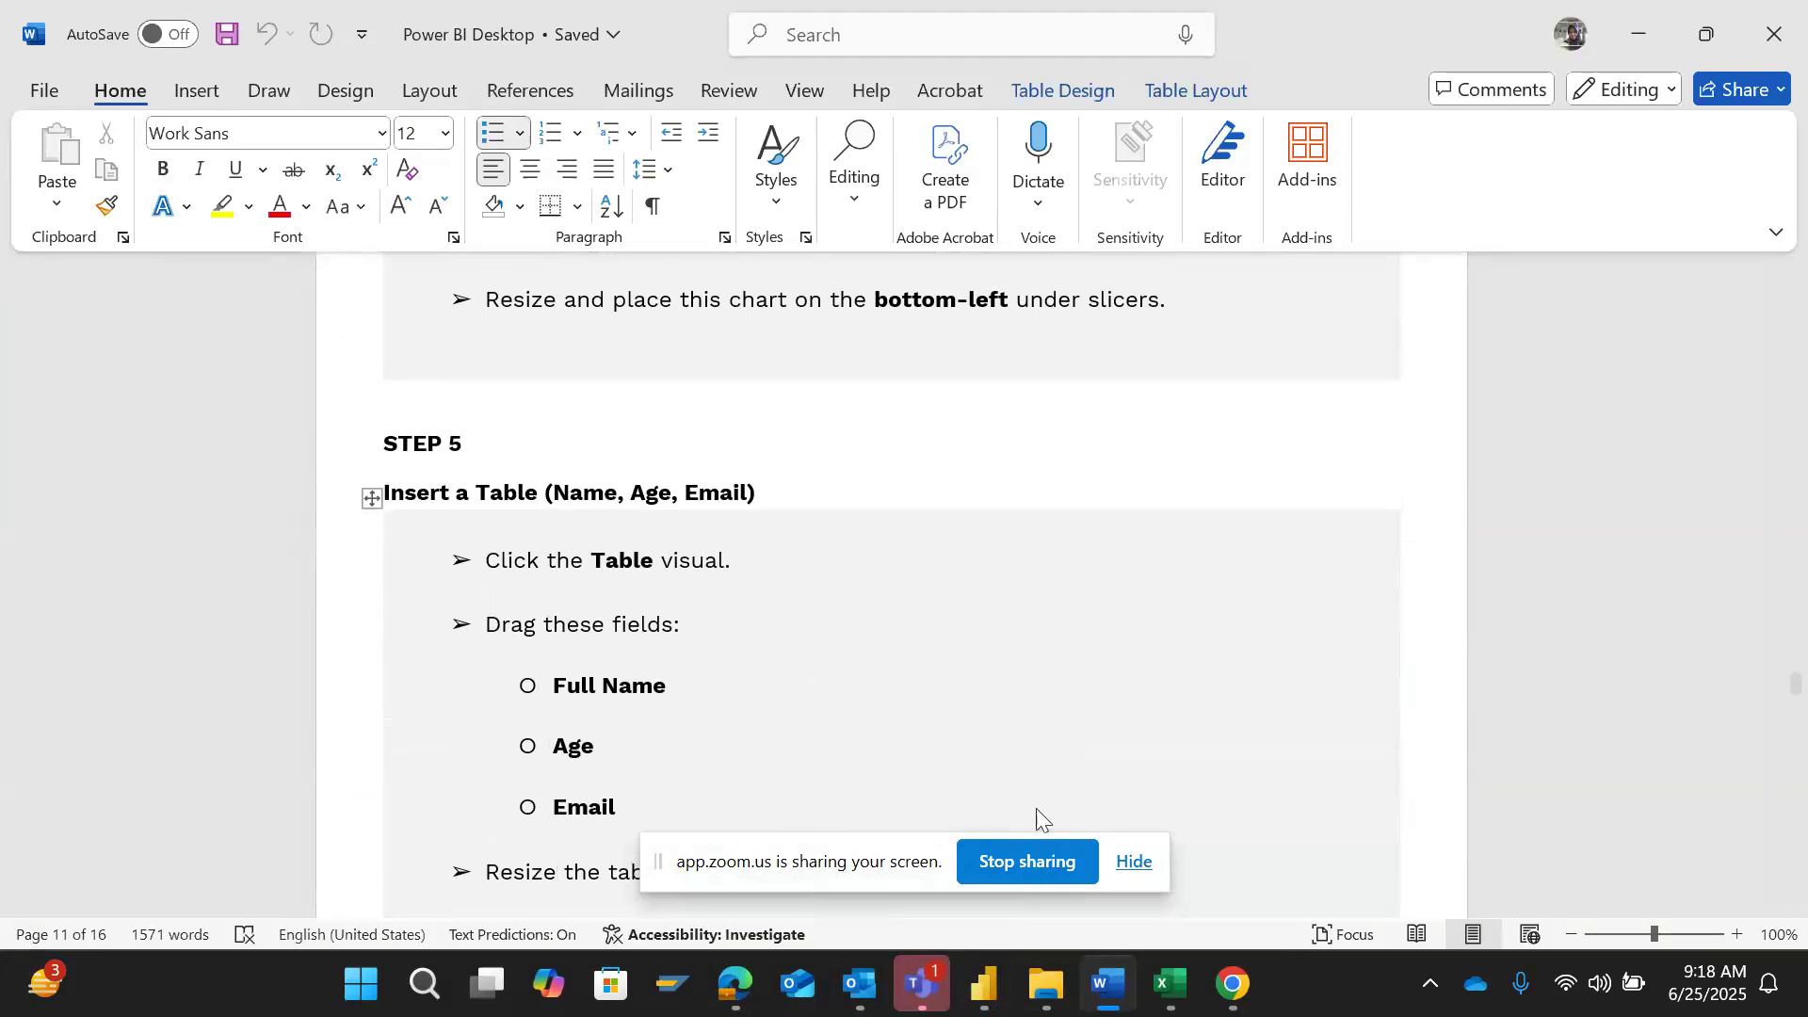
- Switch to Power BI and expand the people-1000 (3) table to examine its fields
left_click(986, 990)
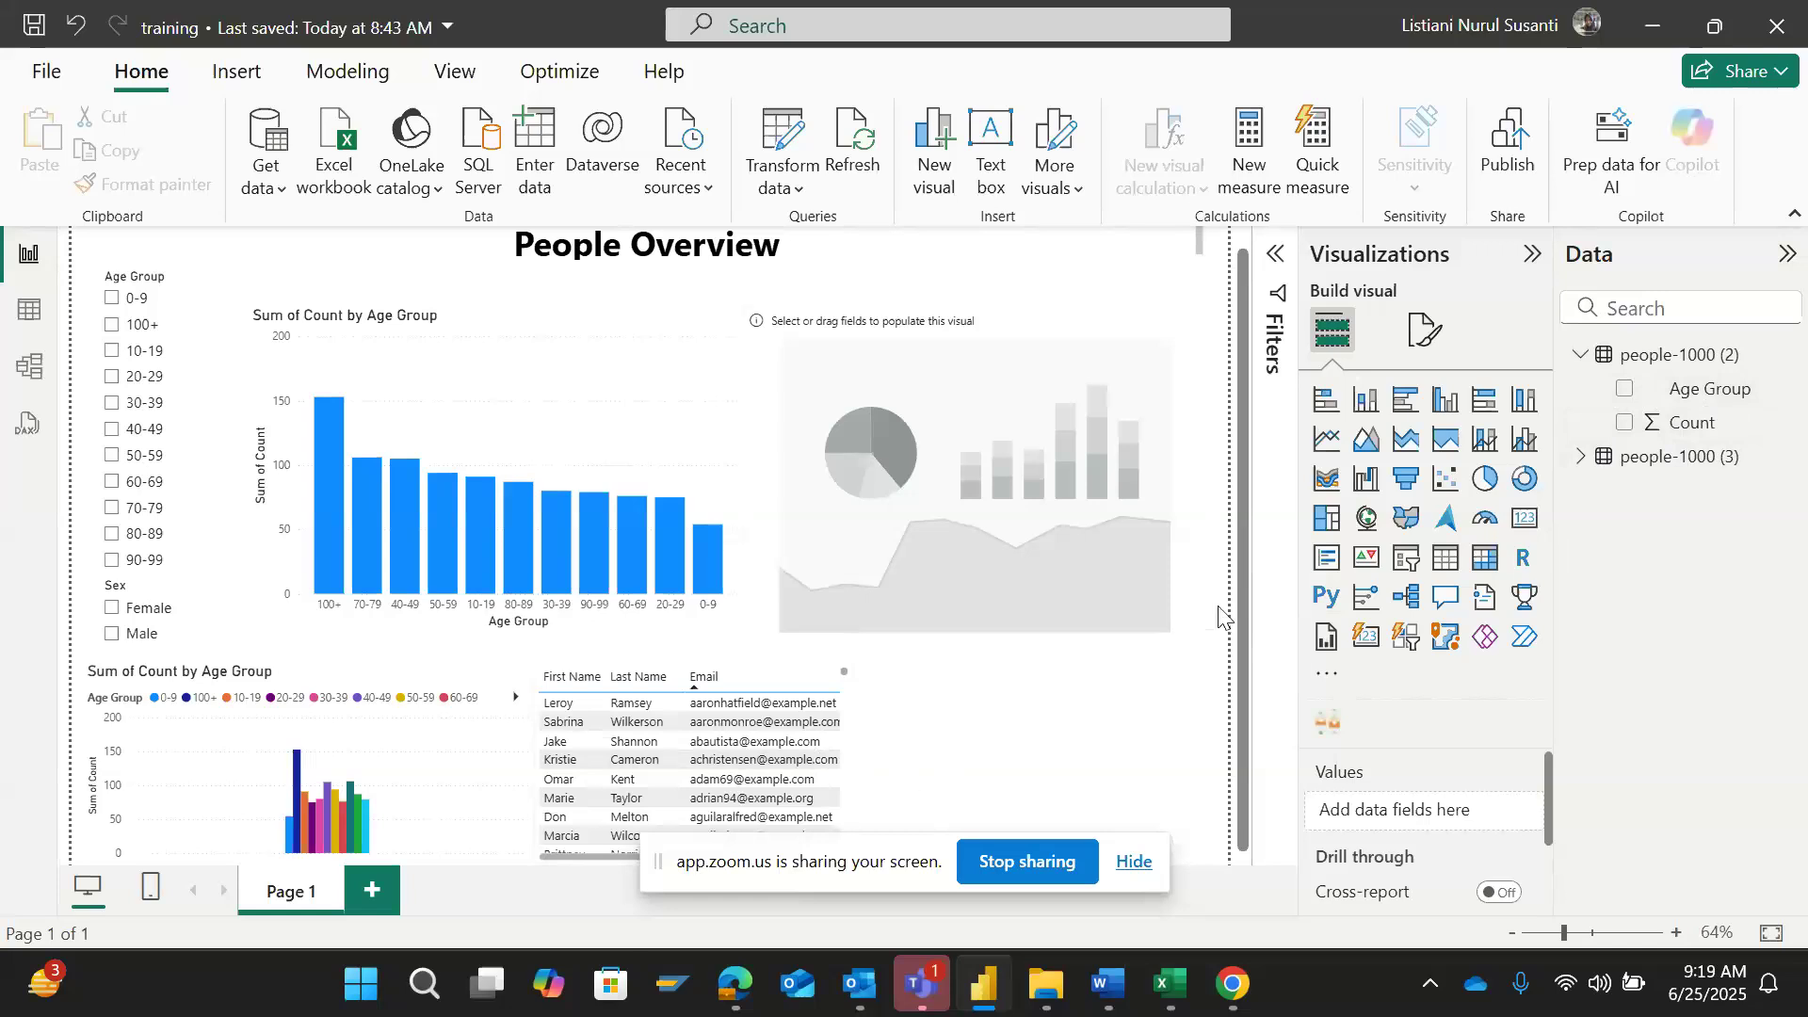
left_click(1584, 460)
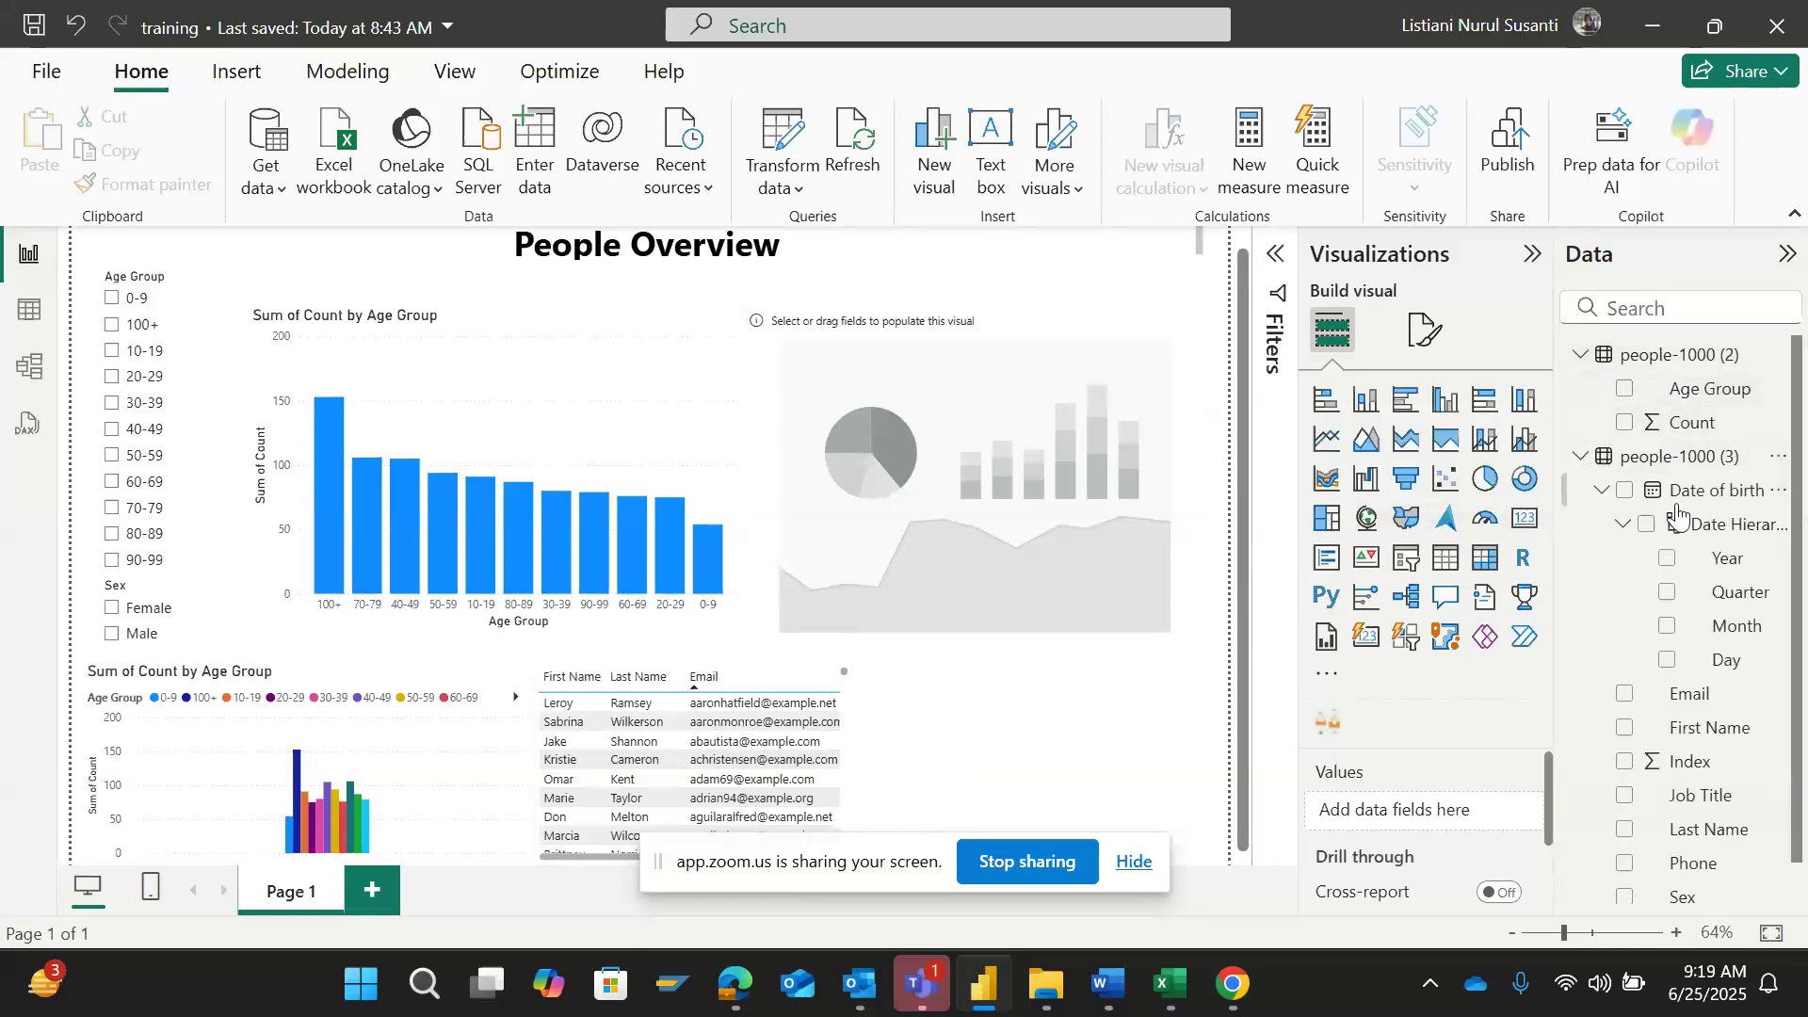
left_click_drag(1797, 687, 1799, 556)
- Return to the Word task document and read Task 7, Step 1 on duplicating and renaming the people table
left_click(1107, 984)
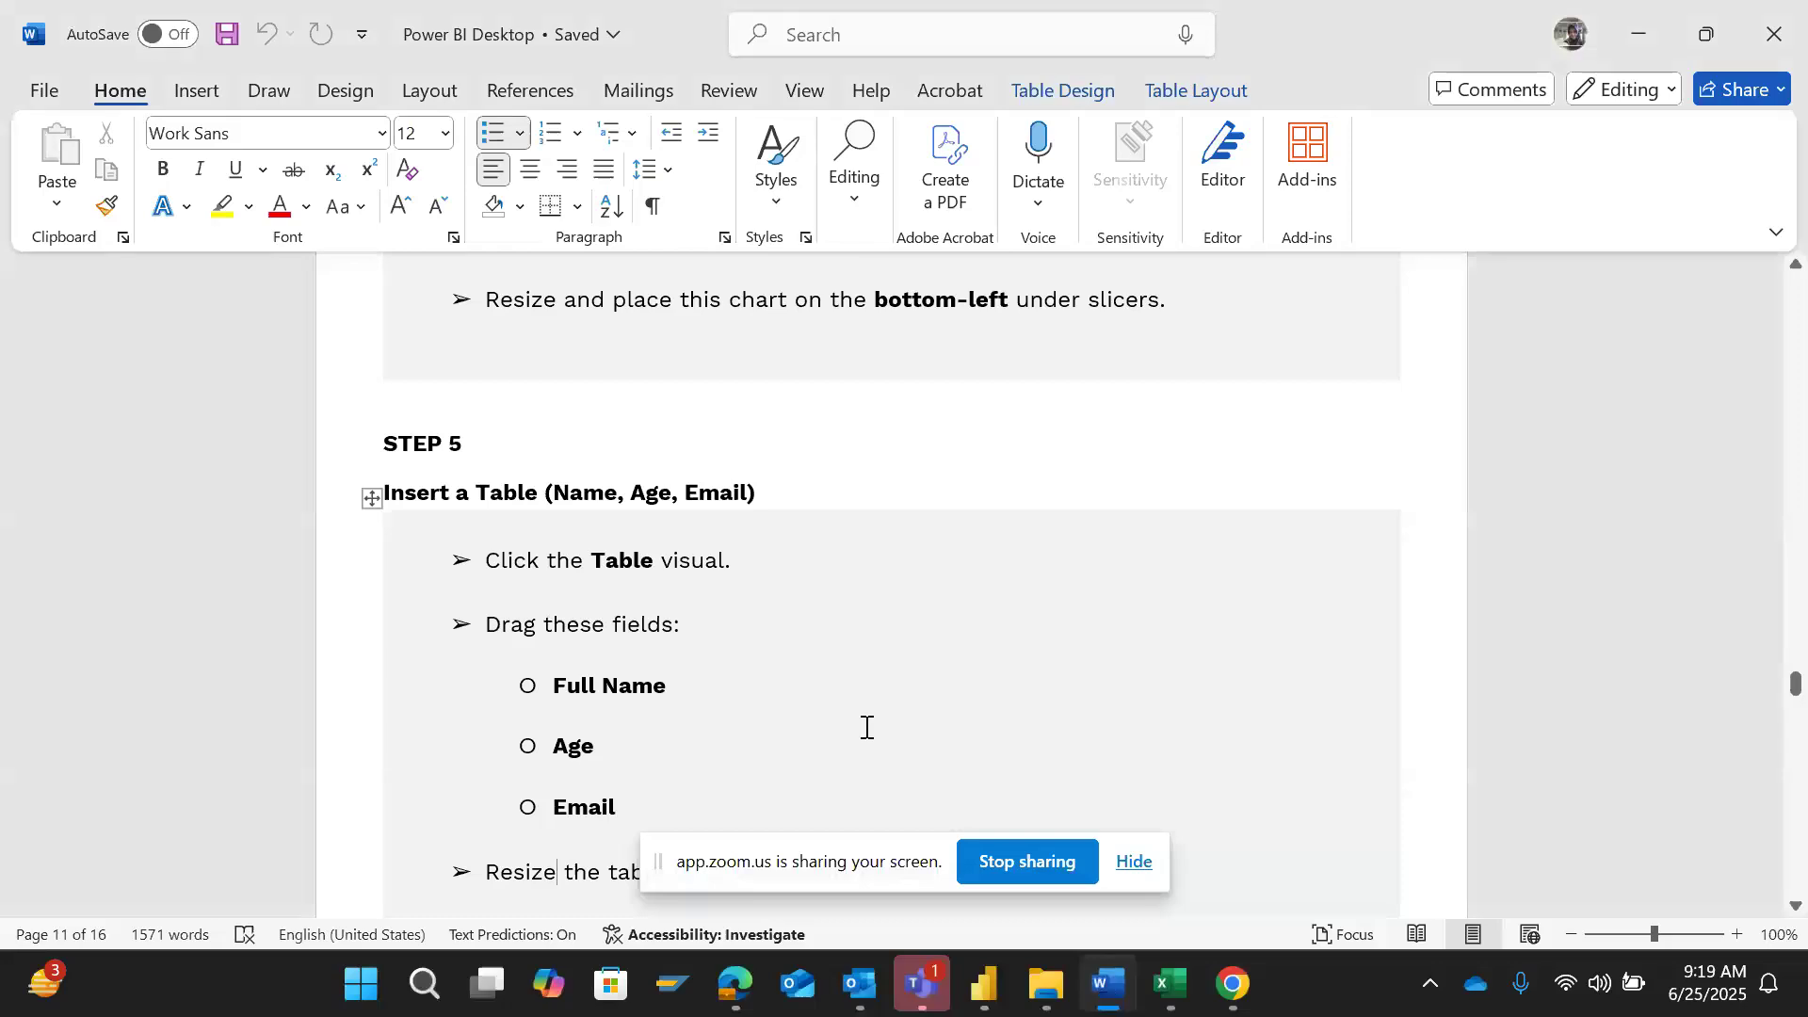
key("Down")
key("Down")
key("Down")
key("Down")
key("Down")
key("Down")
key("Down")
key("Down")
key("Down")
key("Down")
key("Down")
key("Down")
key("Down")
key("Down")
key("Down")
key("Down")
key("Down")
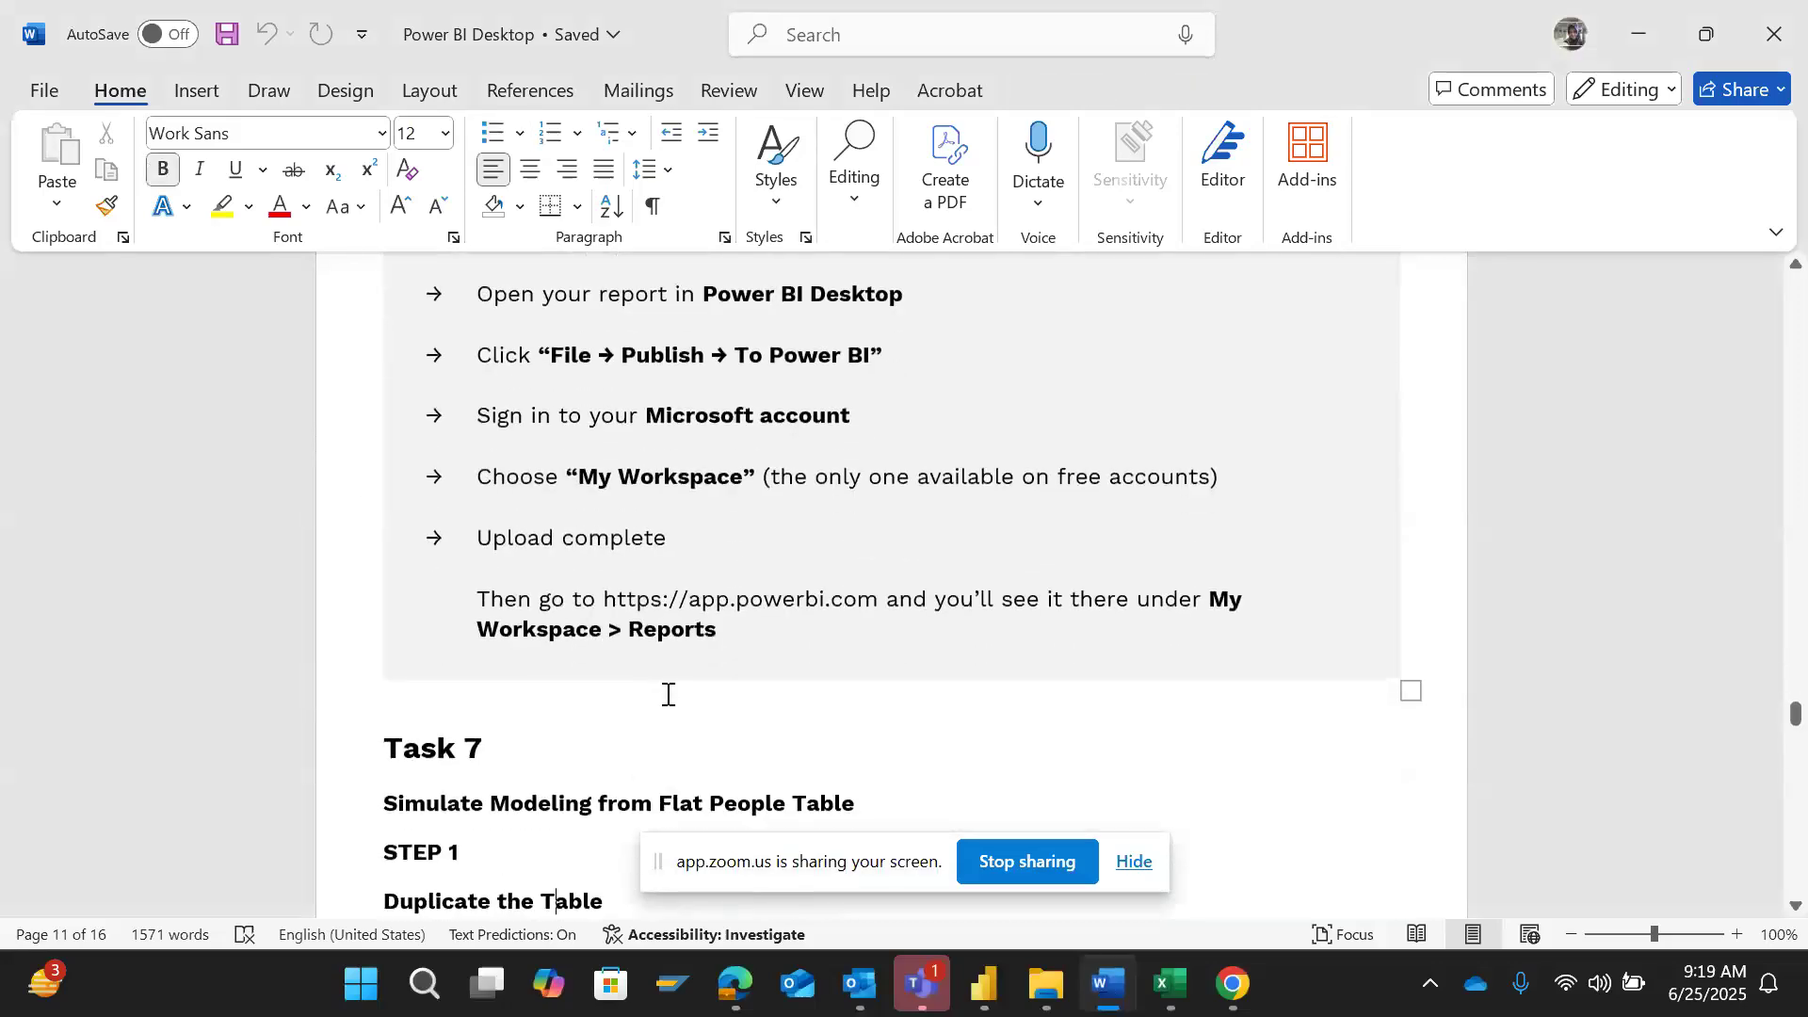
key("Down")
key("Down")
key("Down")
key("Down")
key("Down")
key("Down")
key("Down")
key("Down")
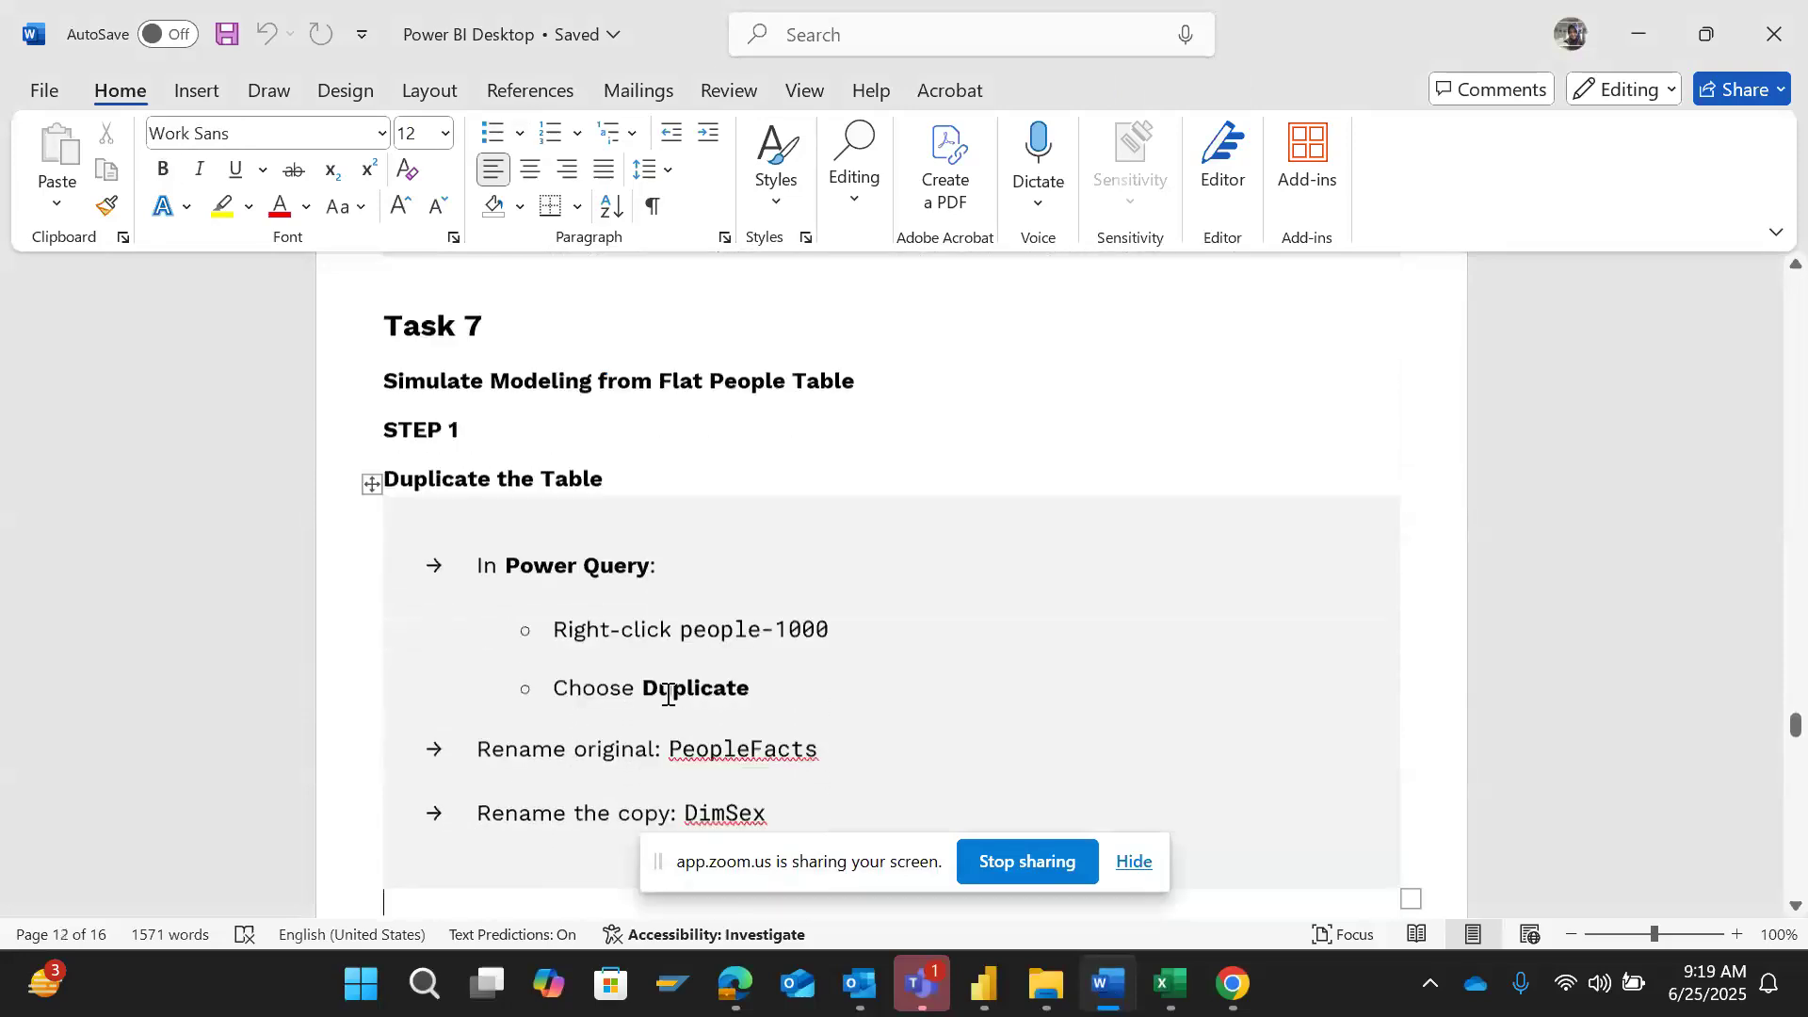
key("Down")
key("Down")
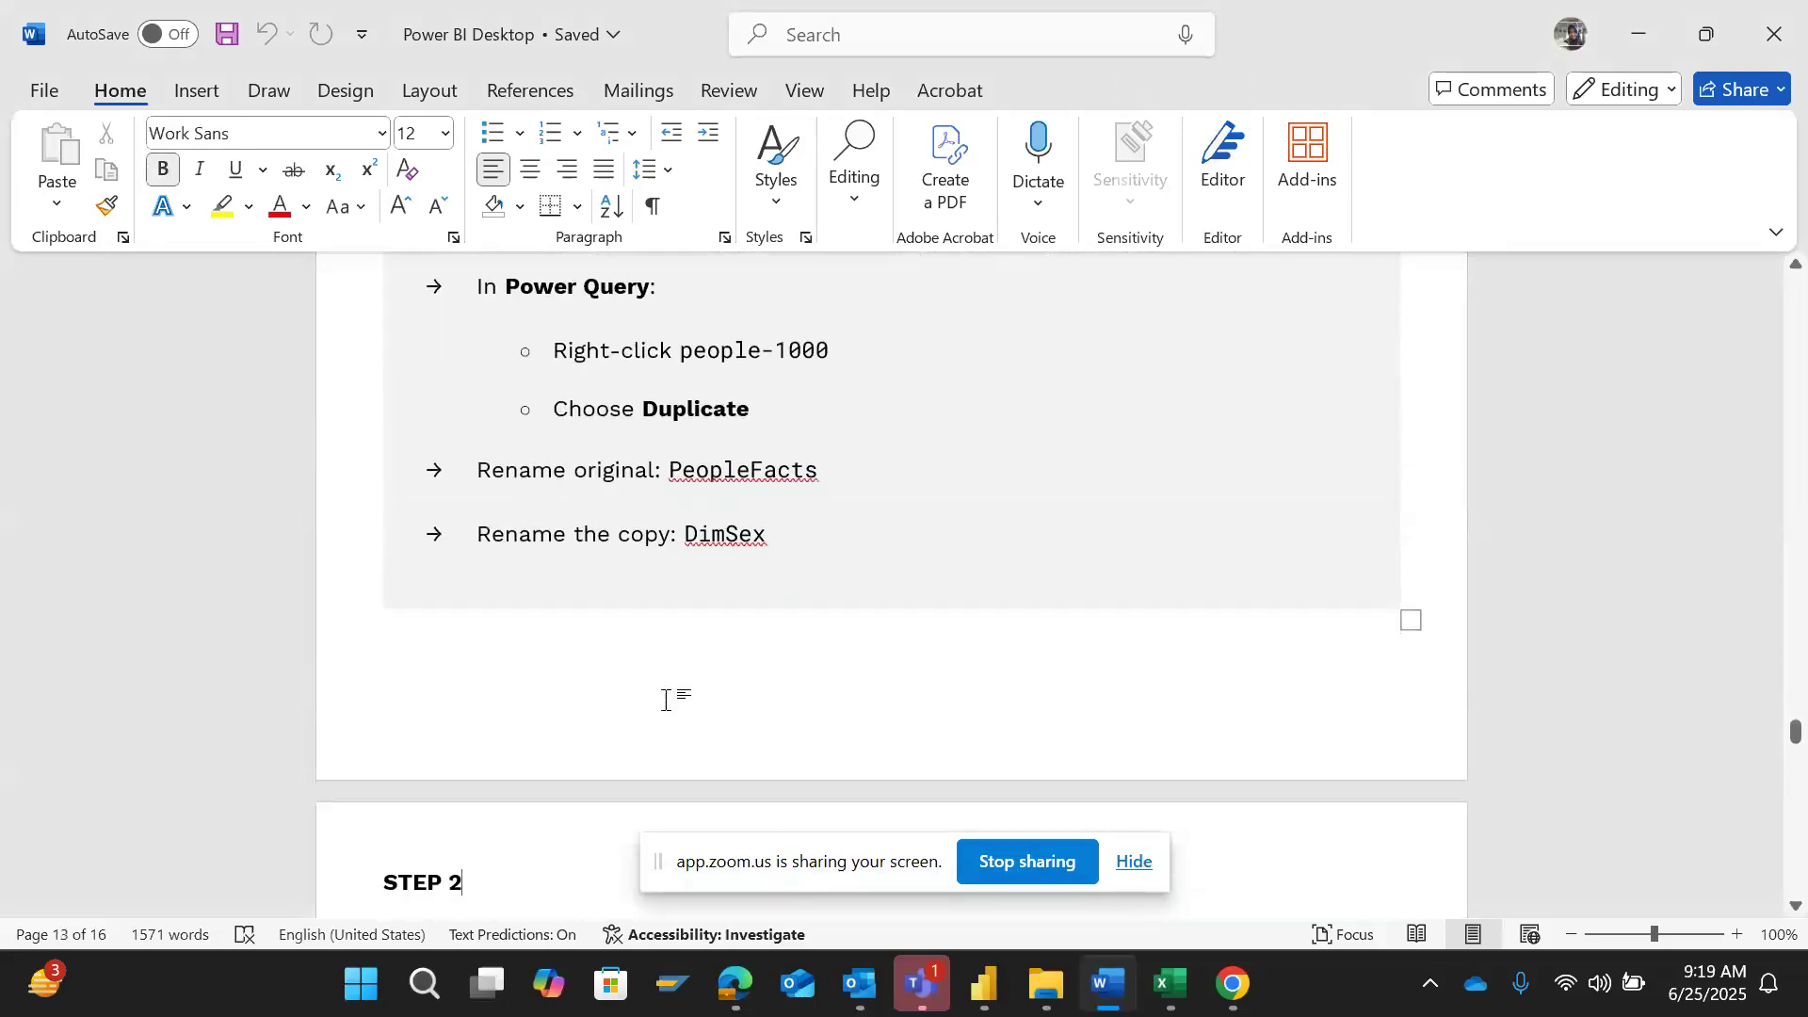
key("Up")
key("Up")
key("Up")
key("Up")
key("Up")
key("Up")
key("Up")
key("Up")
key("Up")
key("Up")
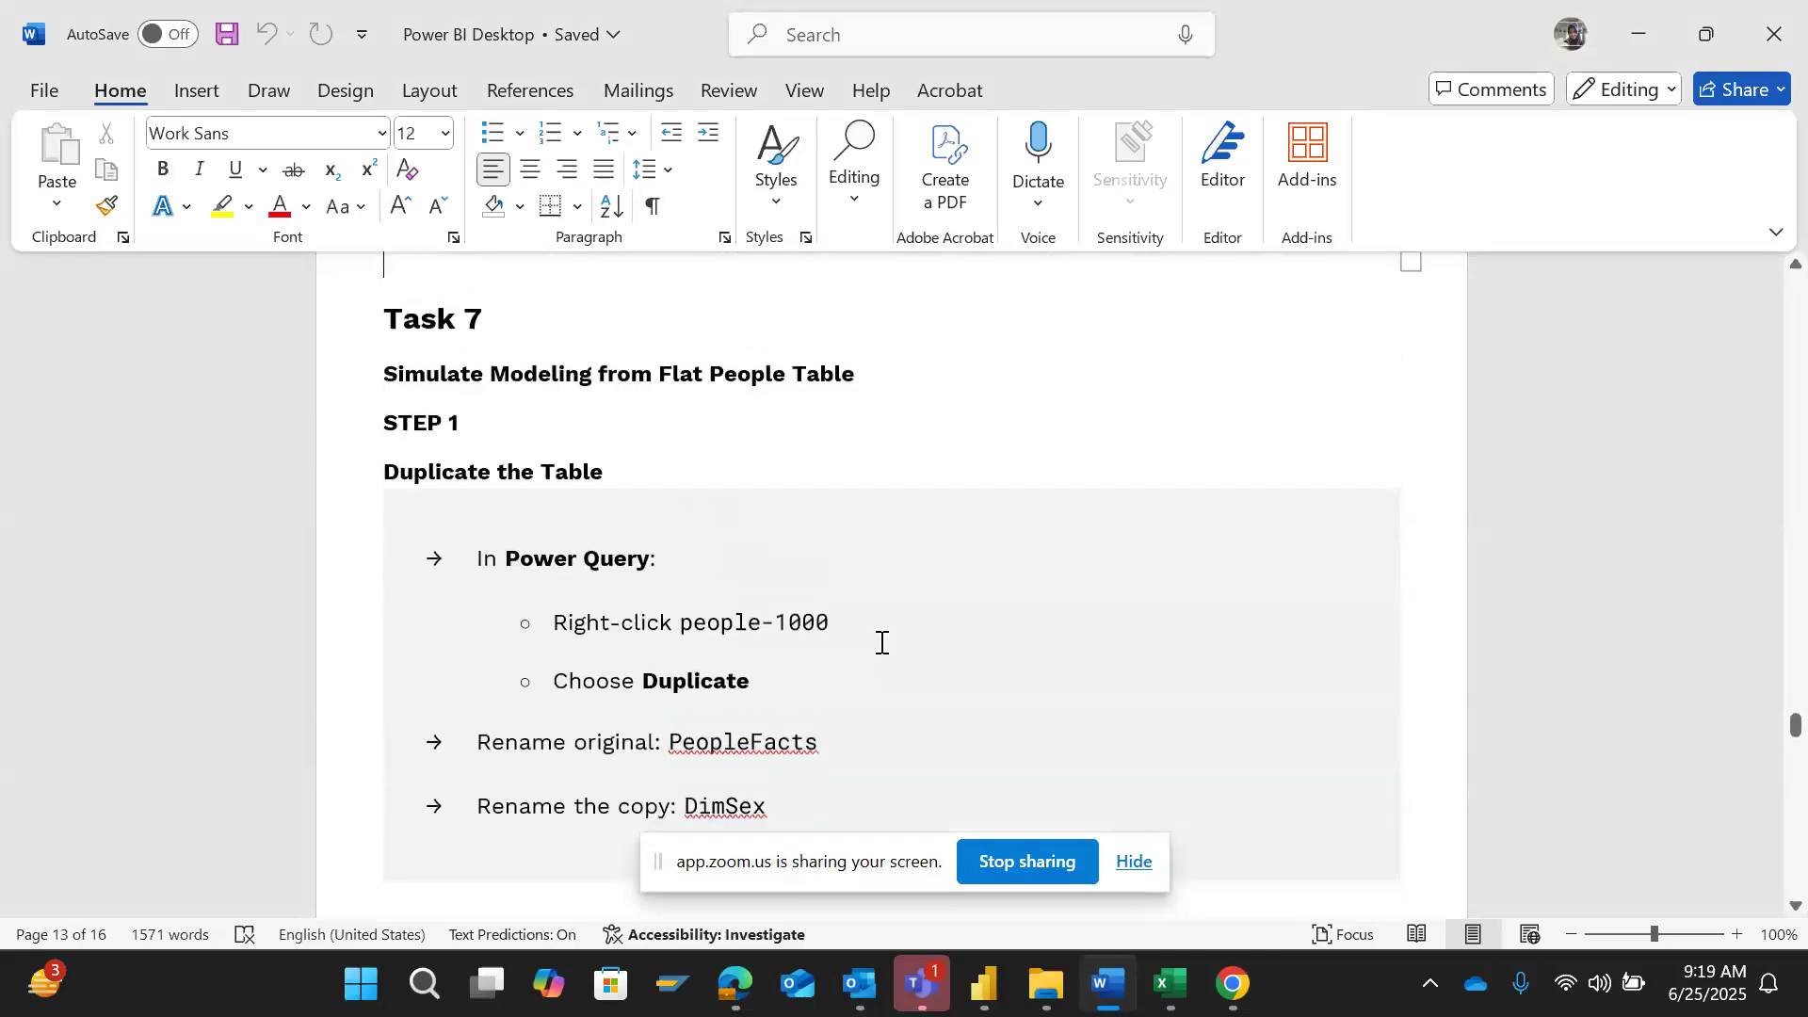
key("Down")
key("Down")
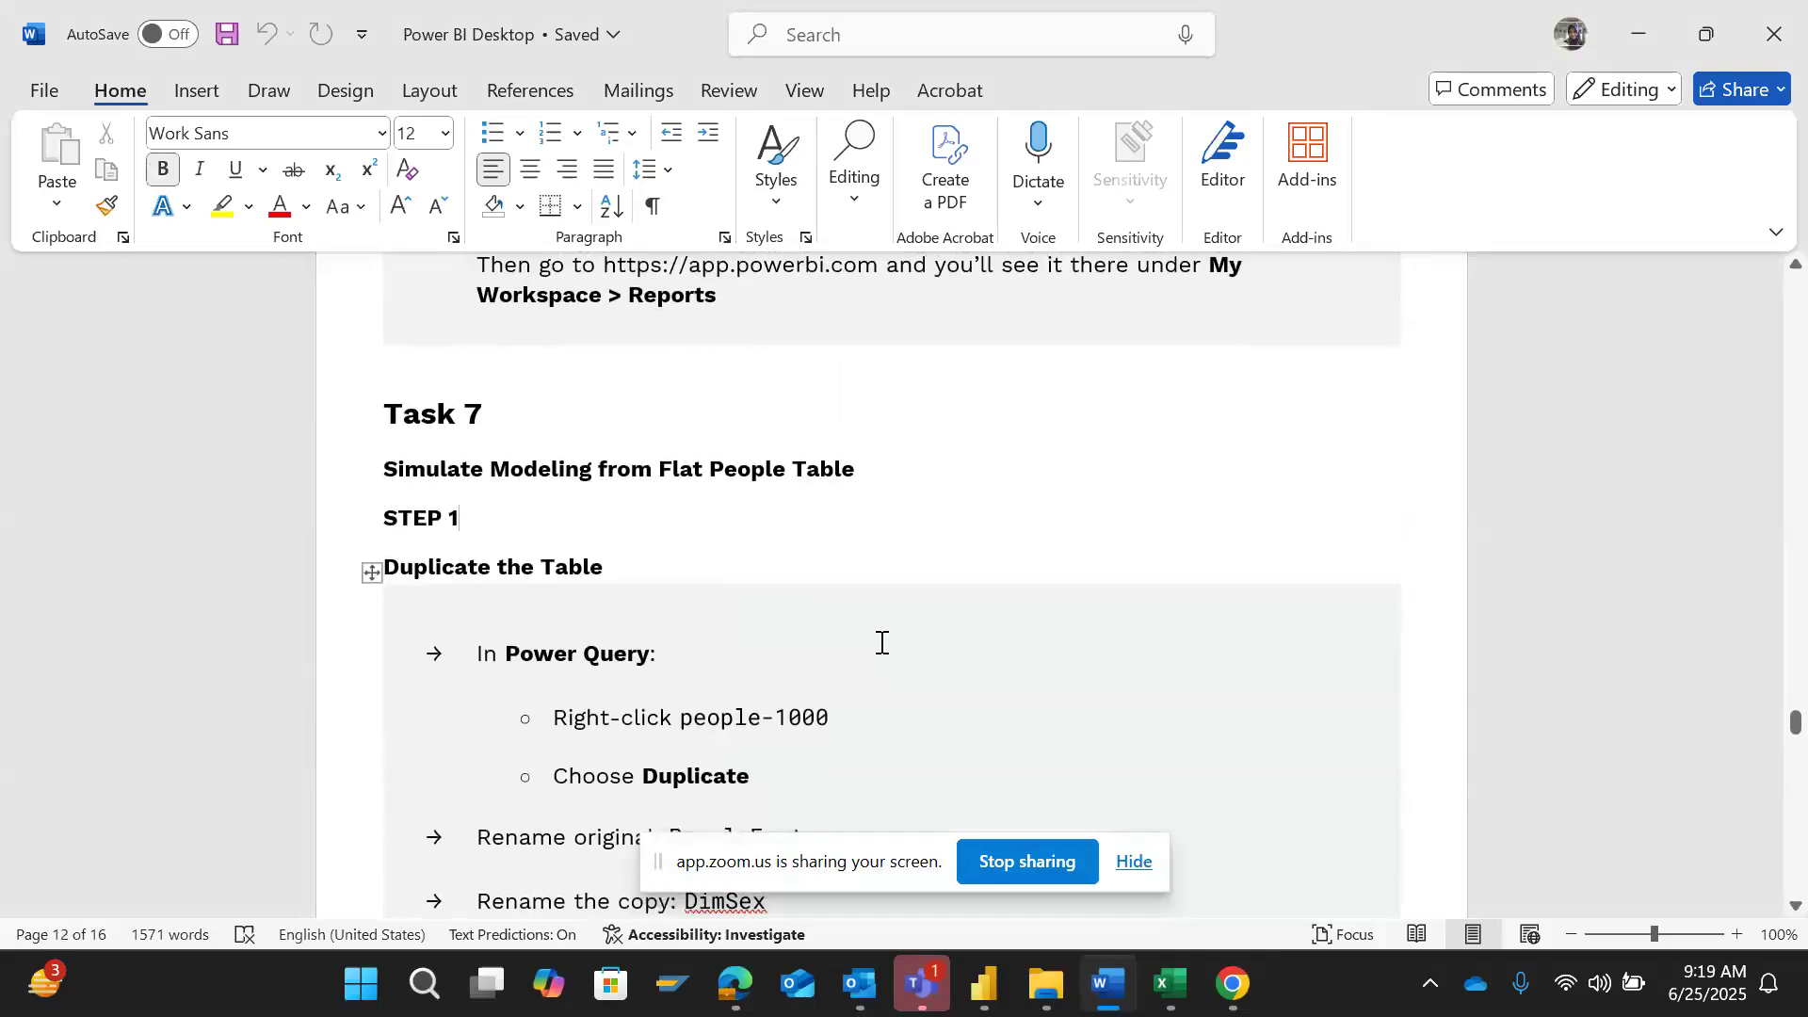
- Glance at the Teams chat and switch to the Zoom meeting window in Edge
left_click(923, 984)
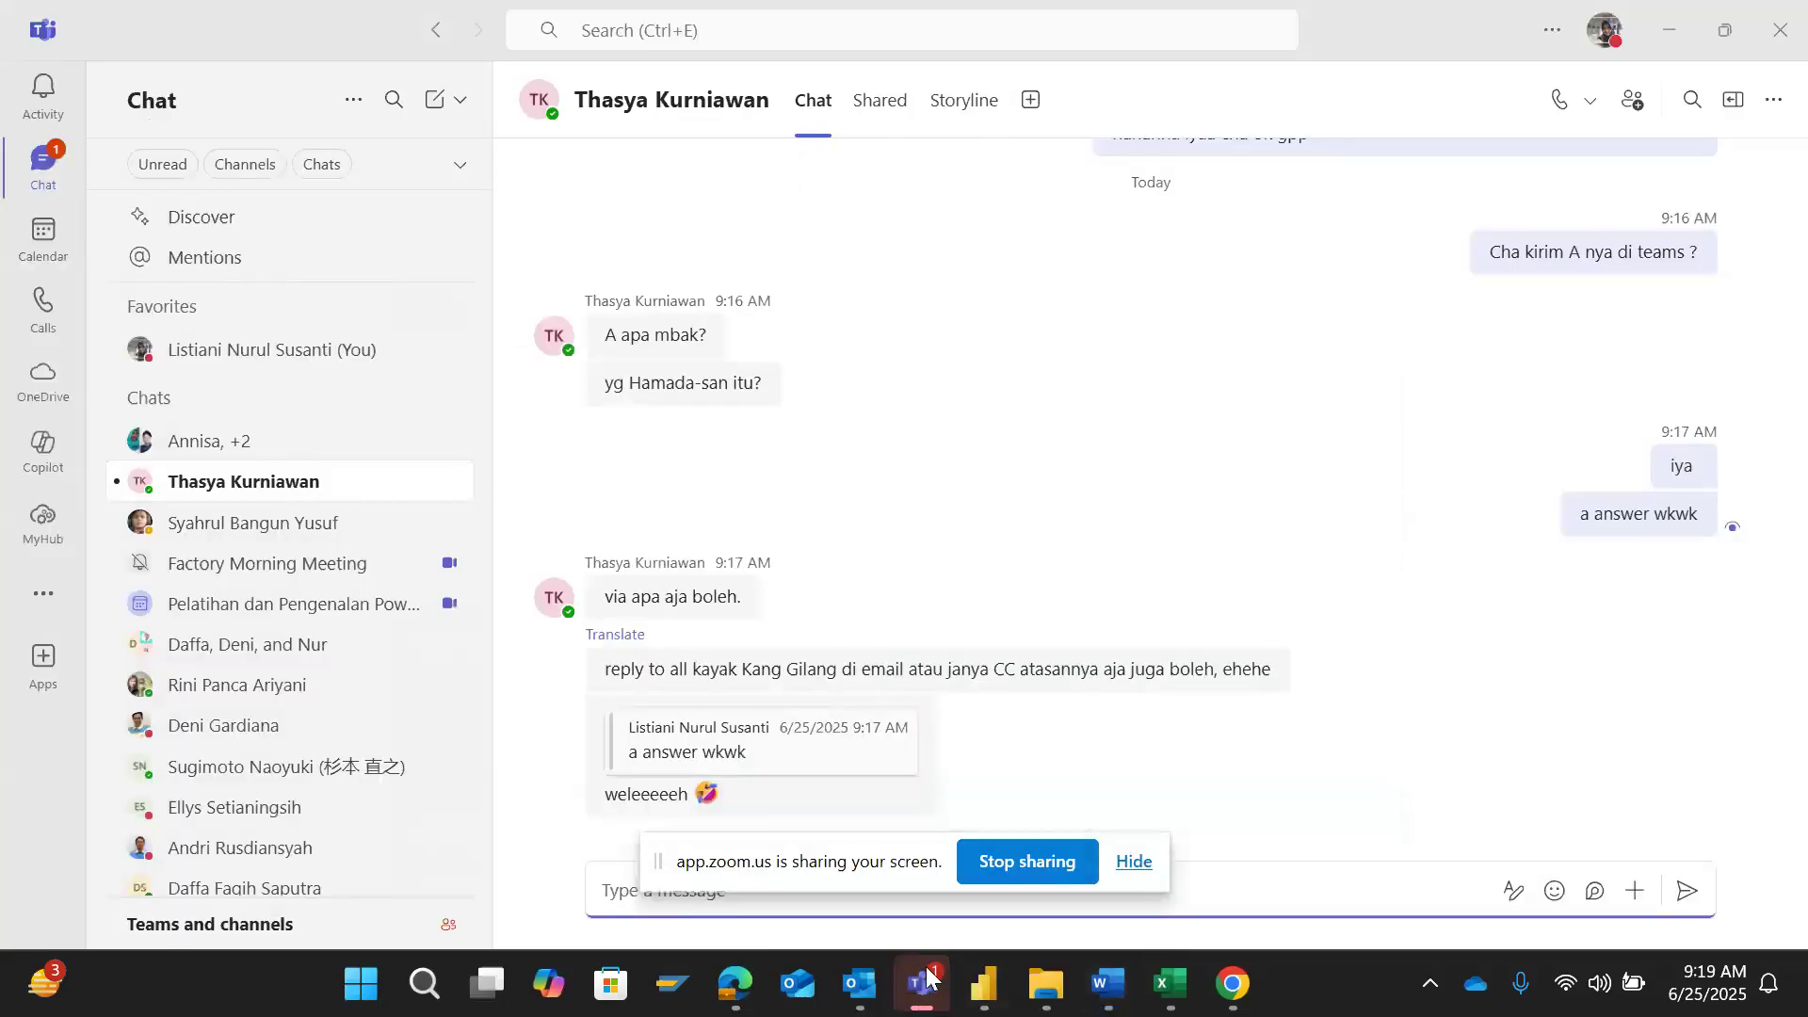
left_click(926, 979)
mouse_move(736, 987)
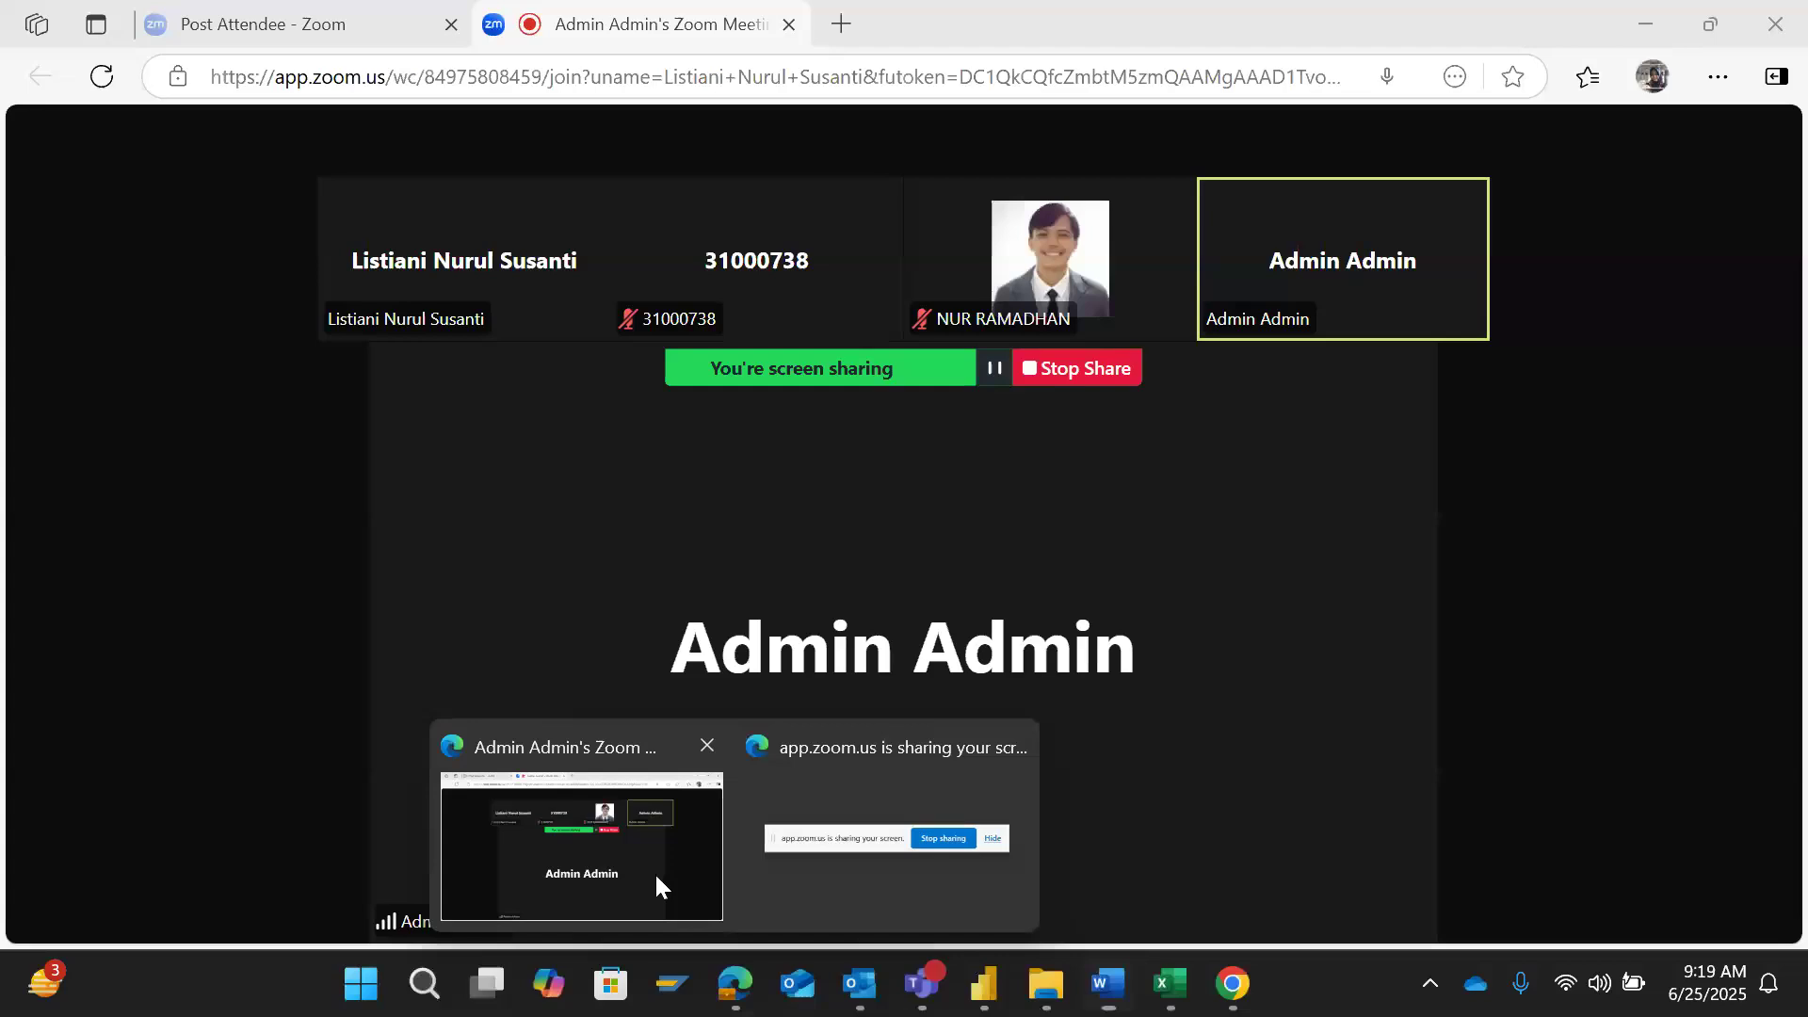
left_click(653, 871)
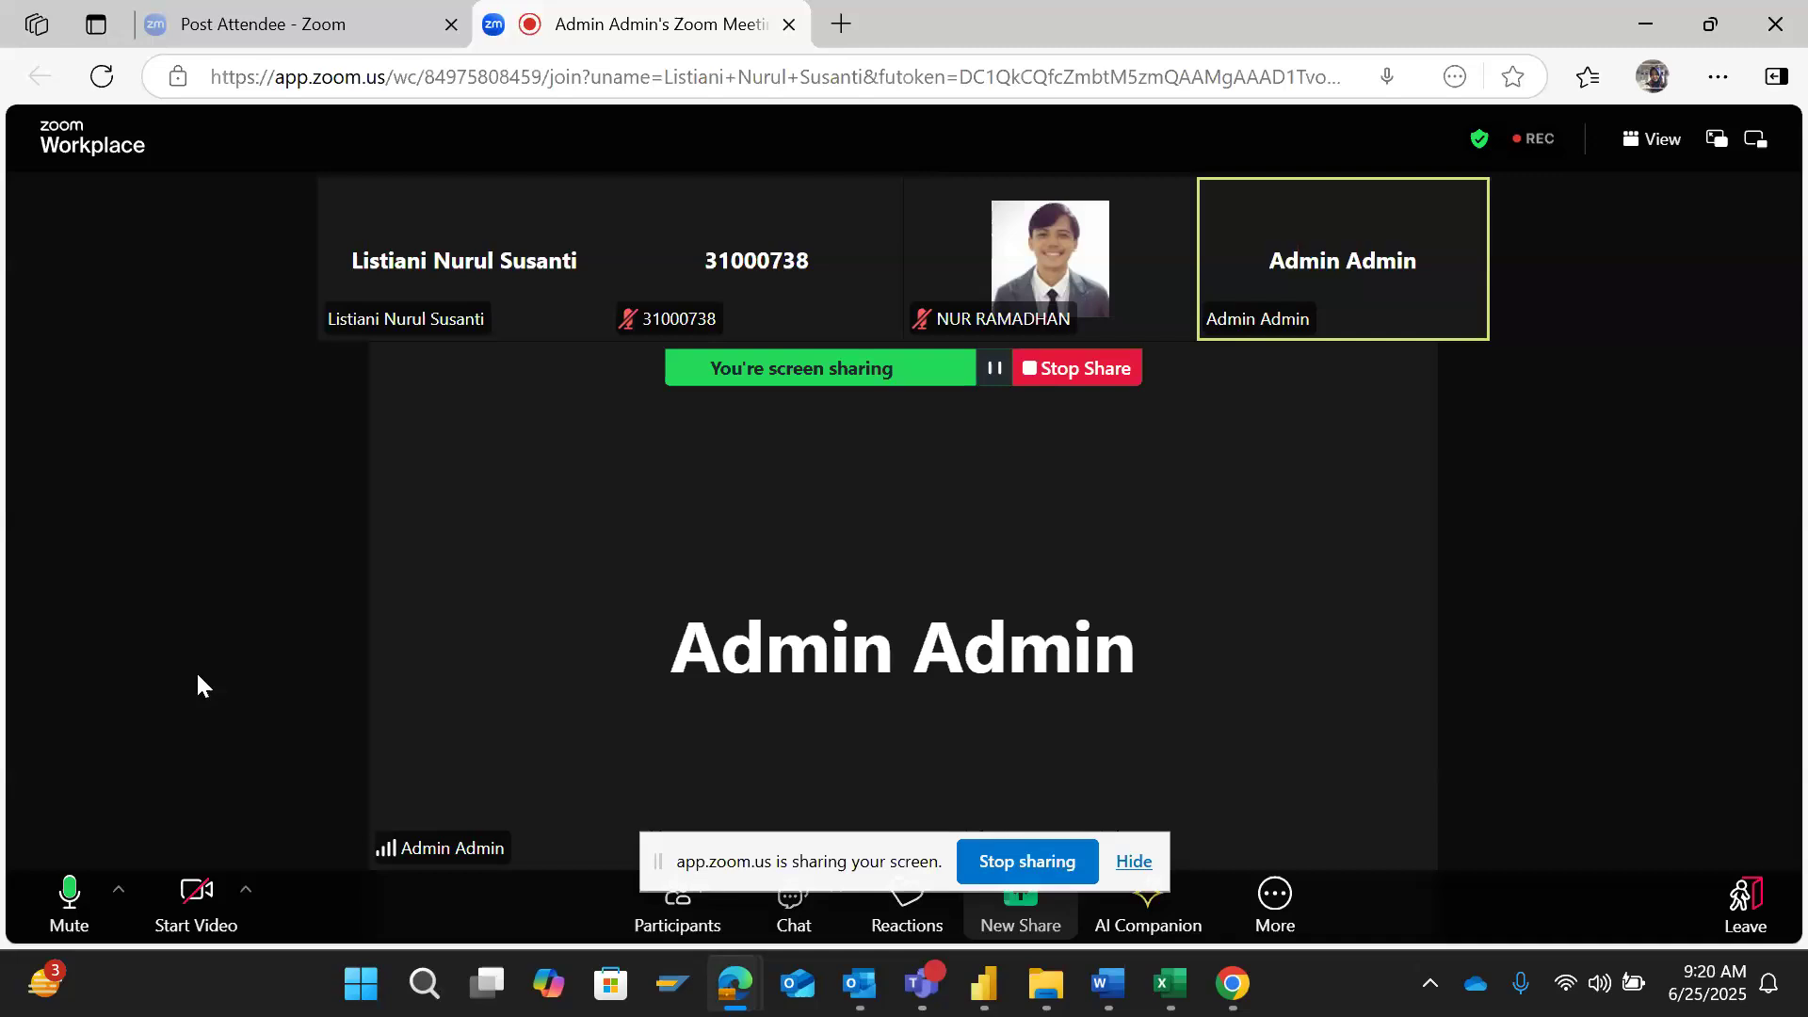
- Return to the Word document and point out the Power Query instruction under Task 7, Step 1
left_click(1129, 985)
left_click(784, 471)
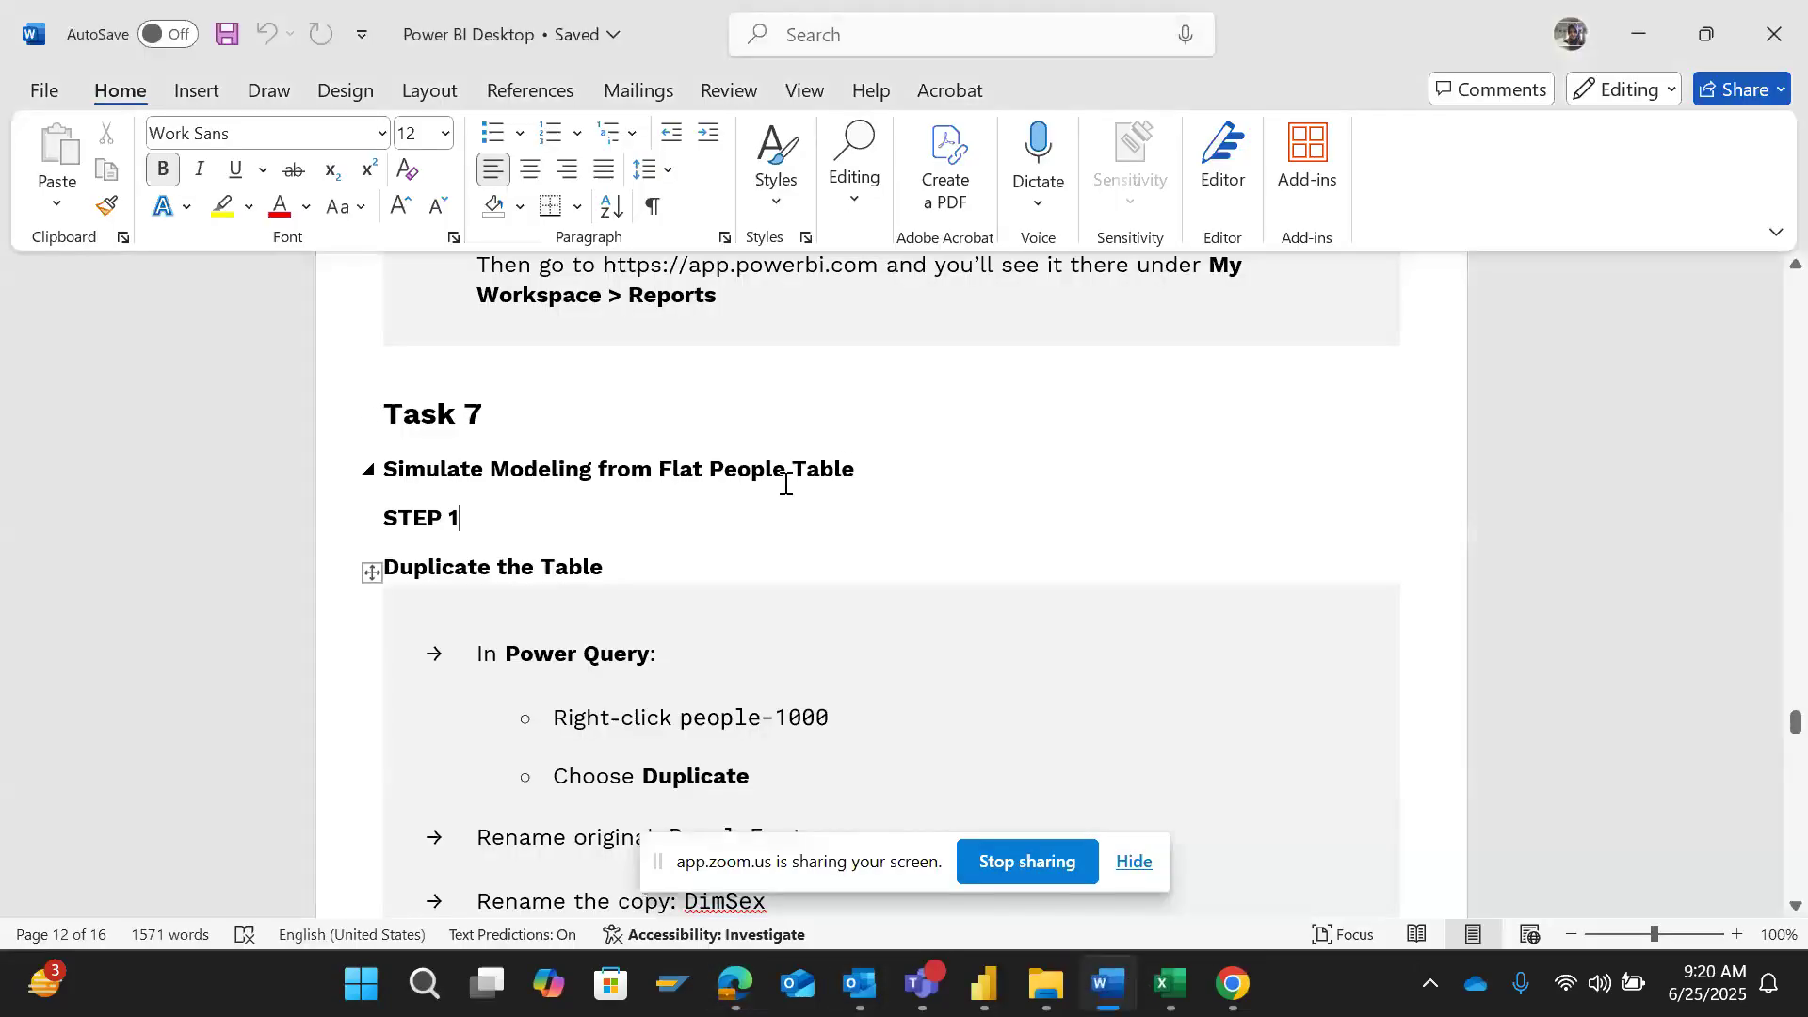
left_click(626, 656)
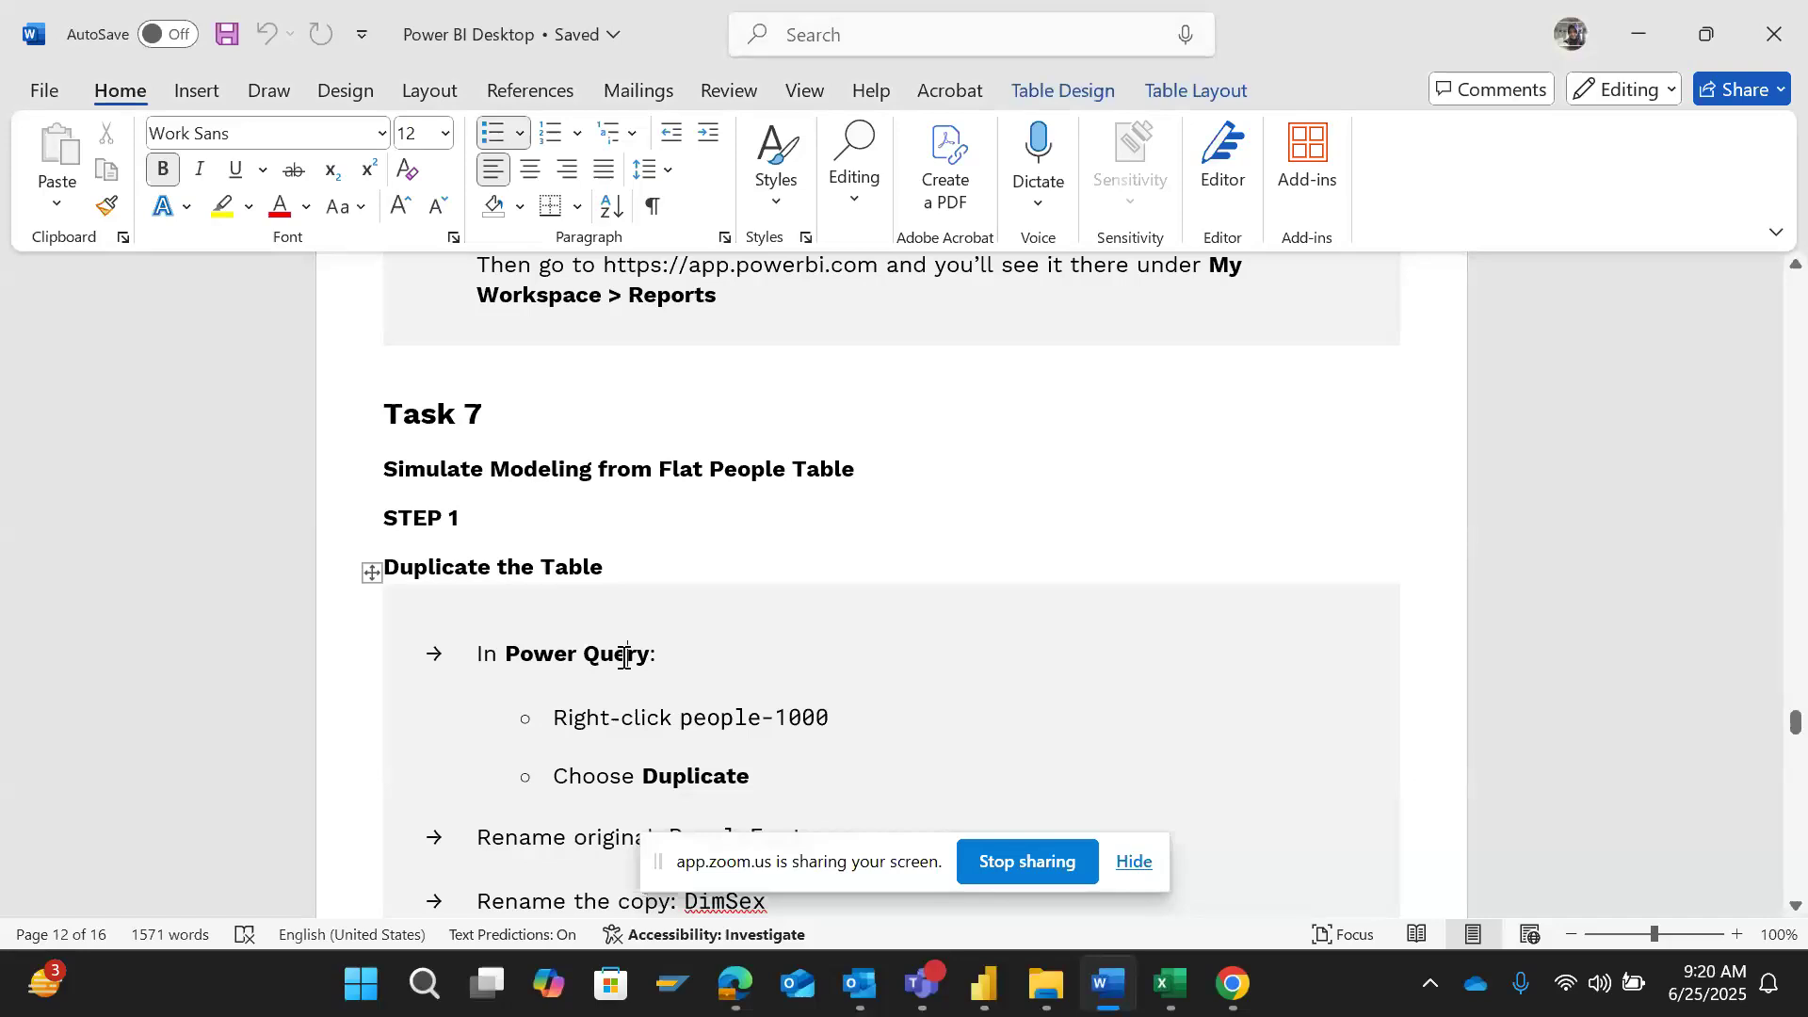
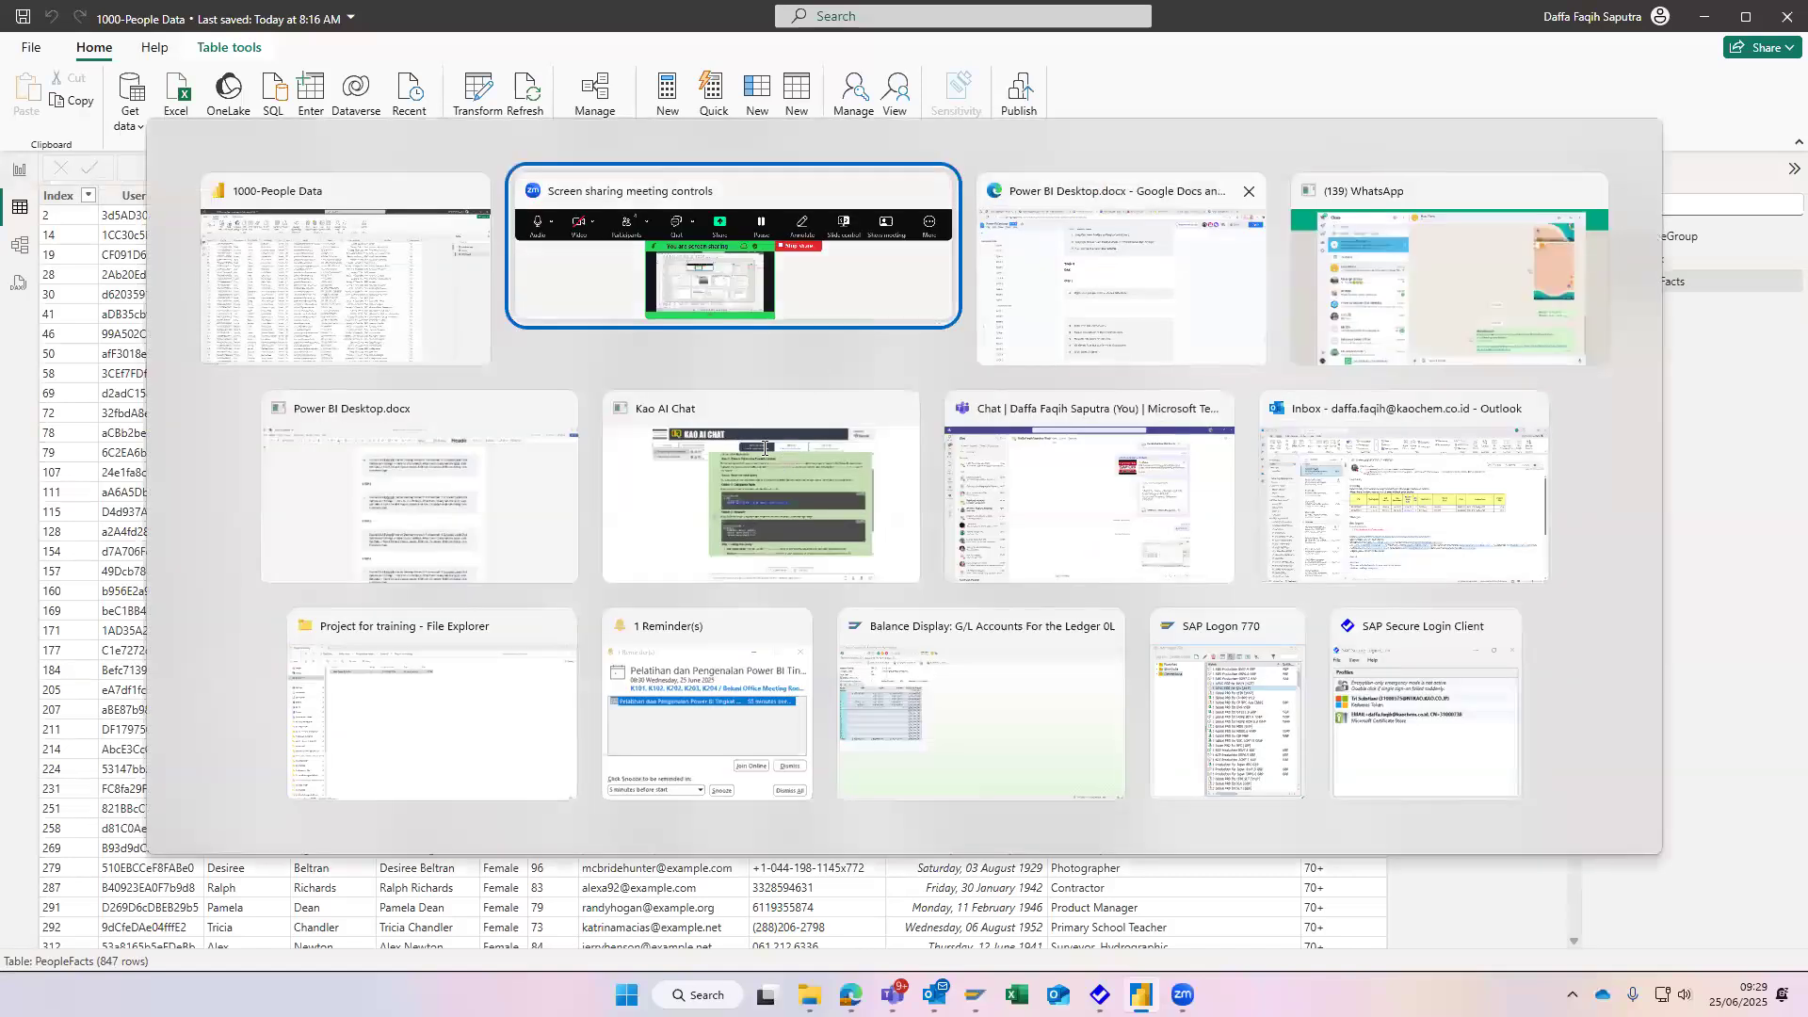
- Switch to Power BI and open the DAX query view to look for the PeopleFacts table's commands
key("alt+Tab")
key("alt+Tab")
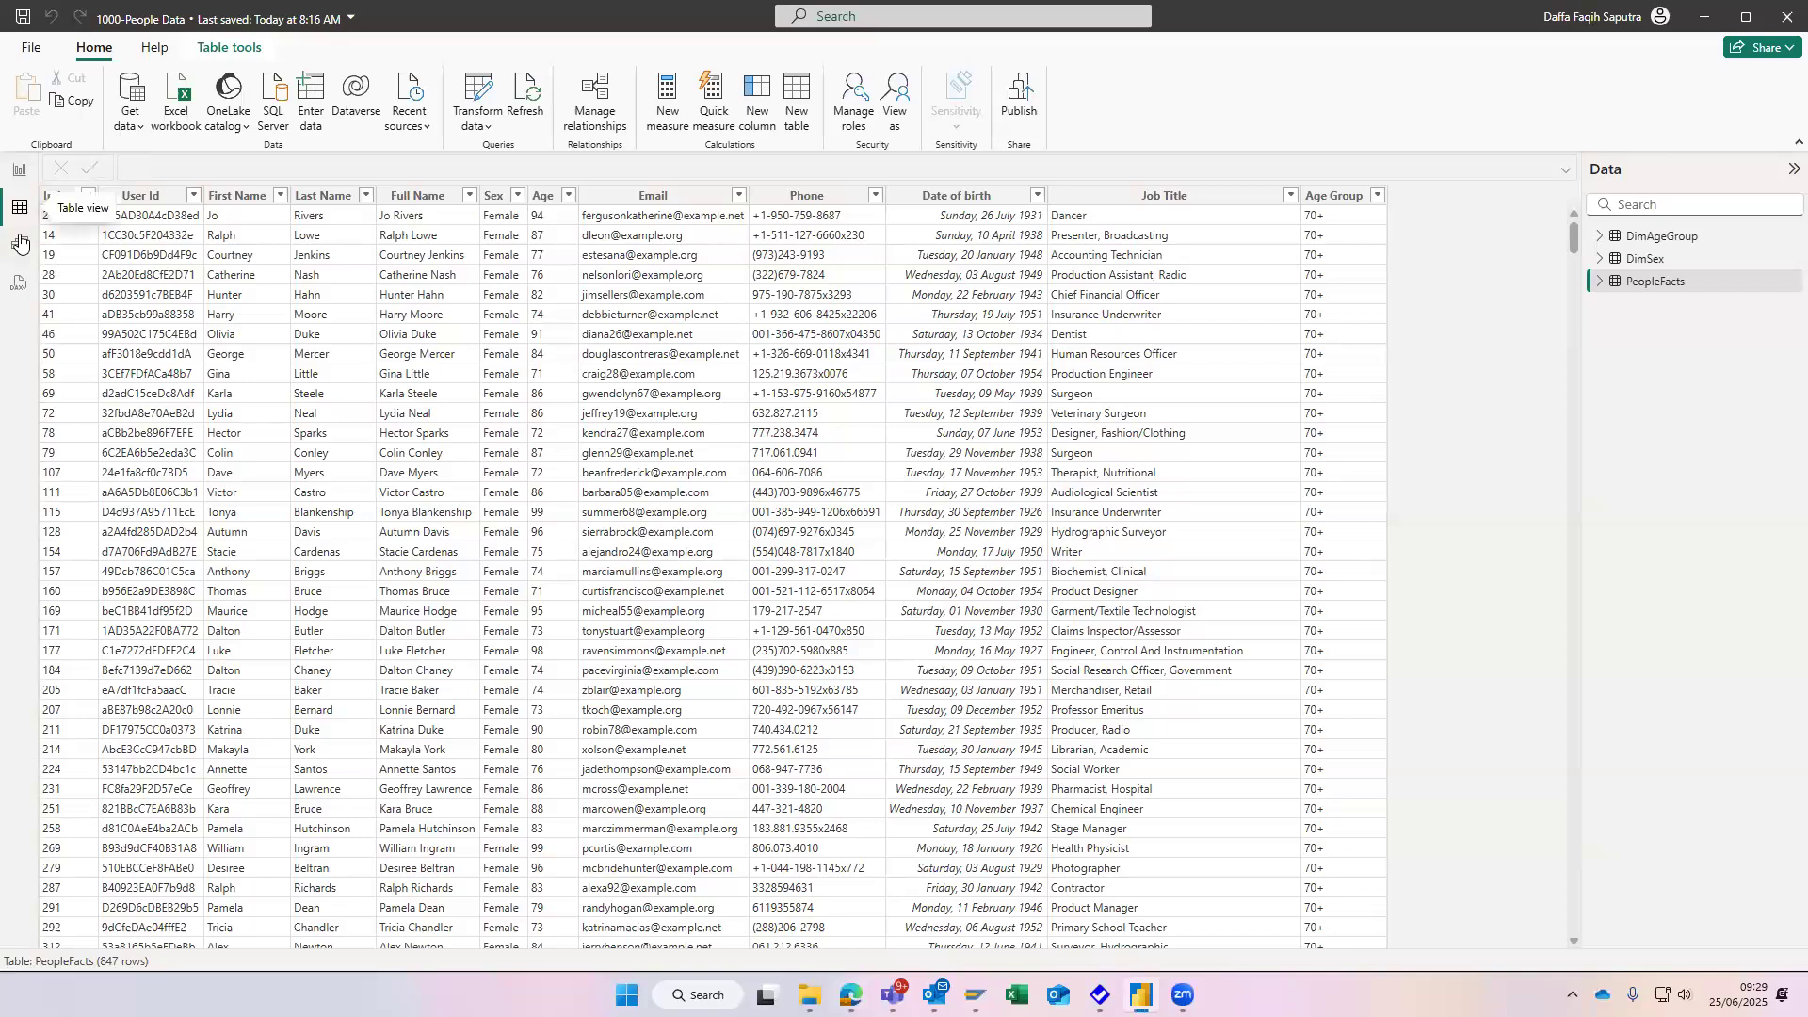
left_click(19, 284)
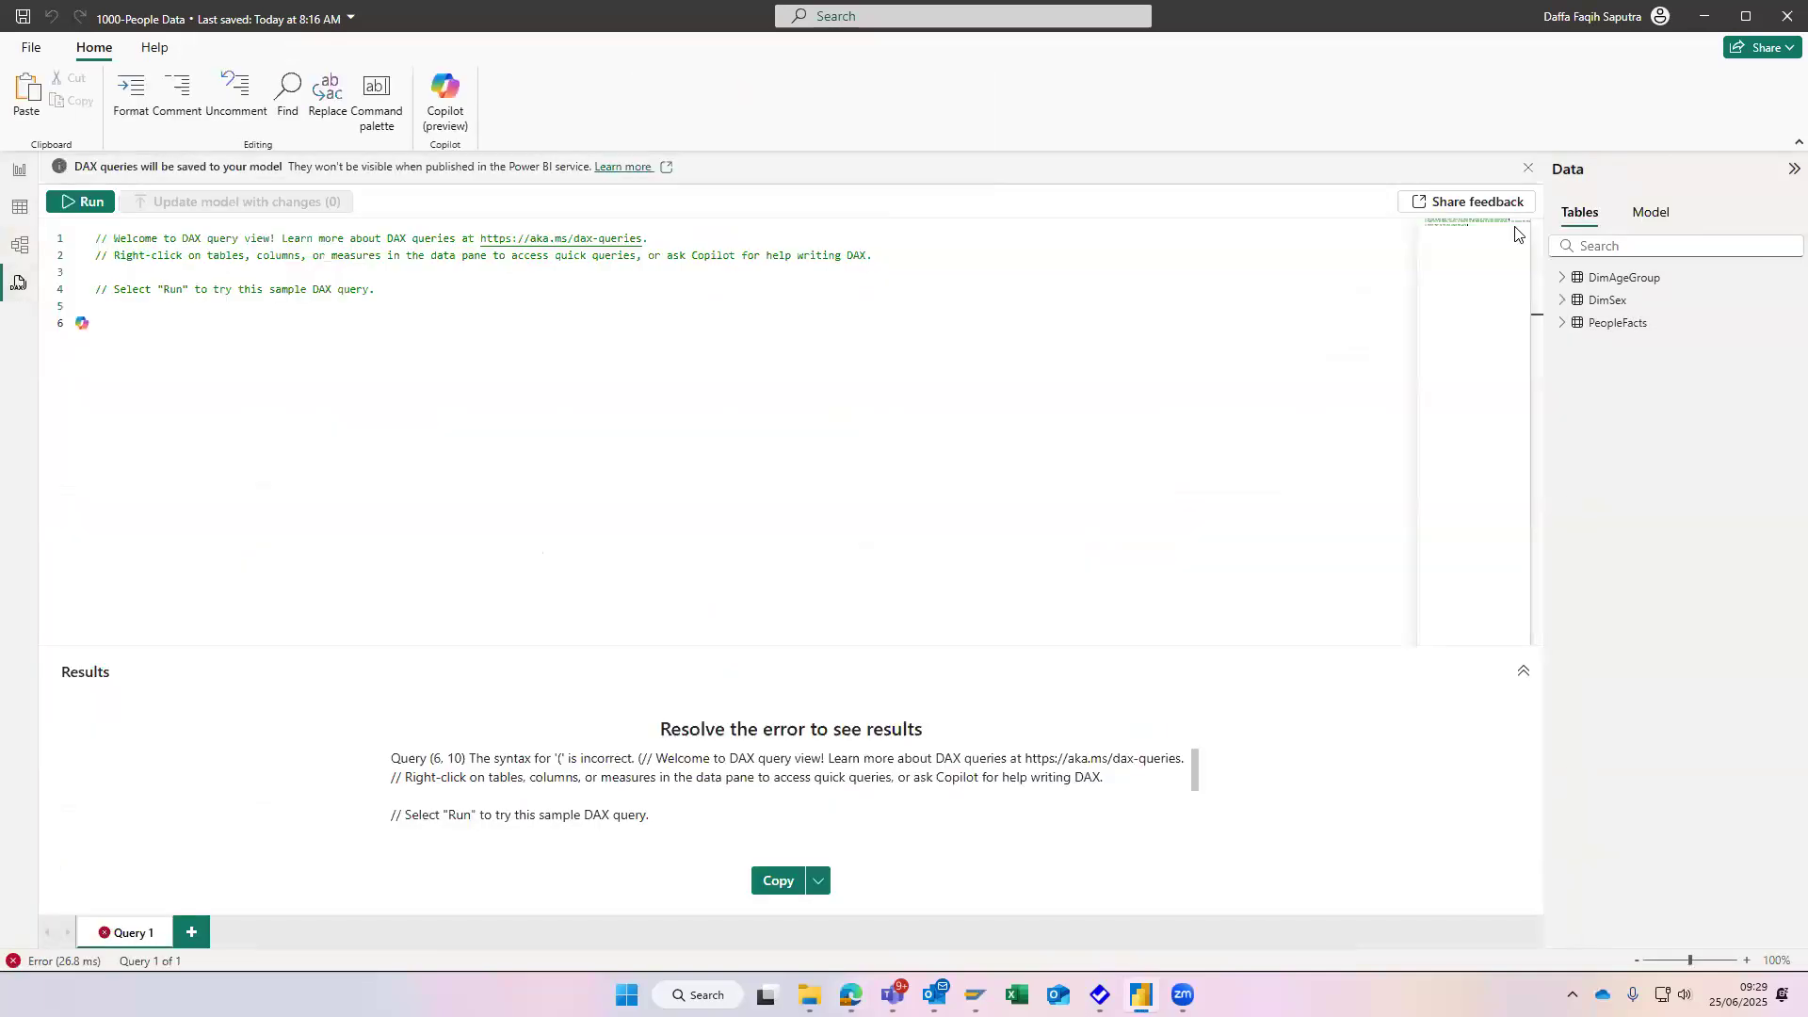
right_click(1638, 327)
left_click(1561, 325)
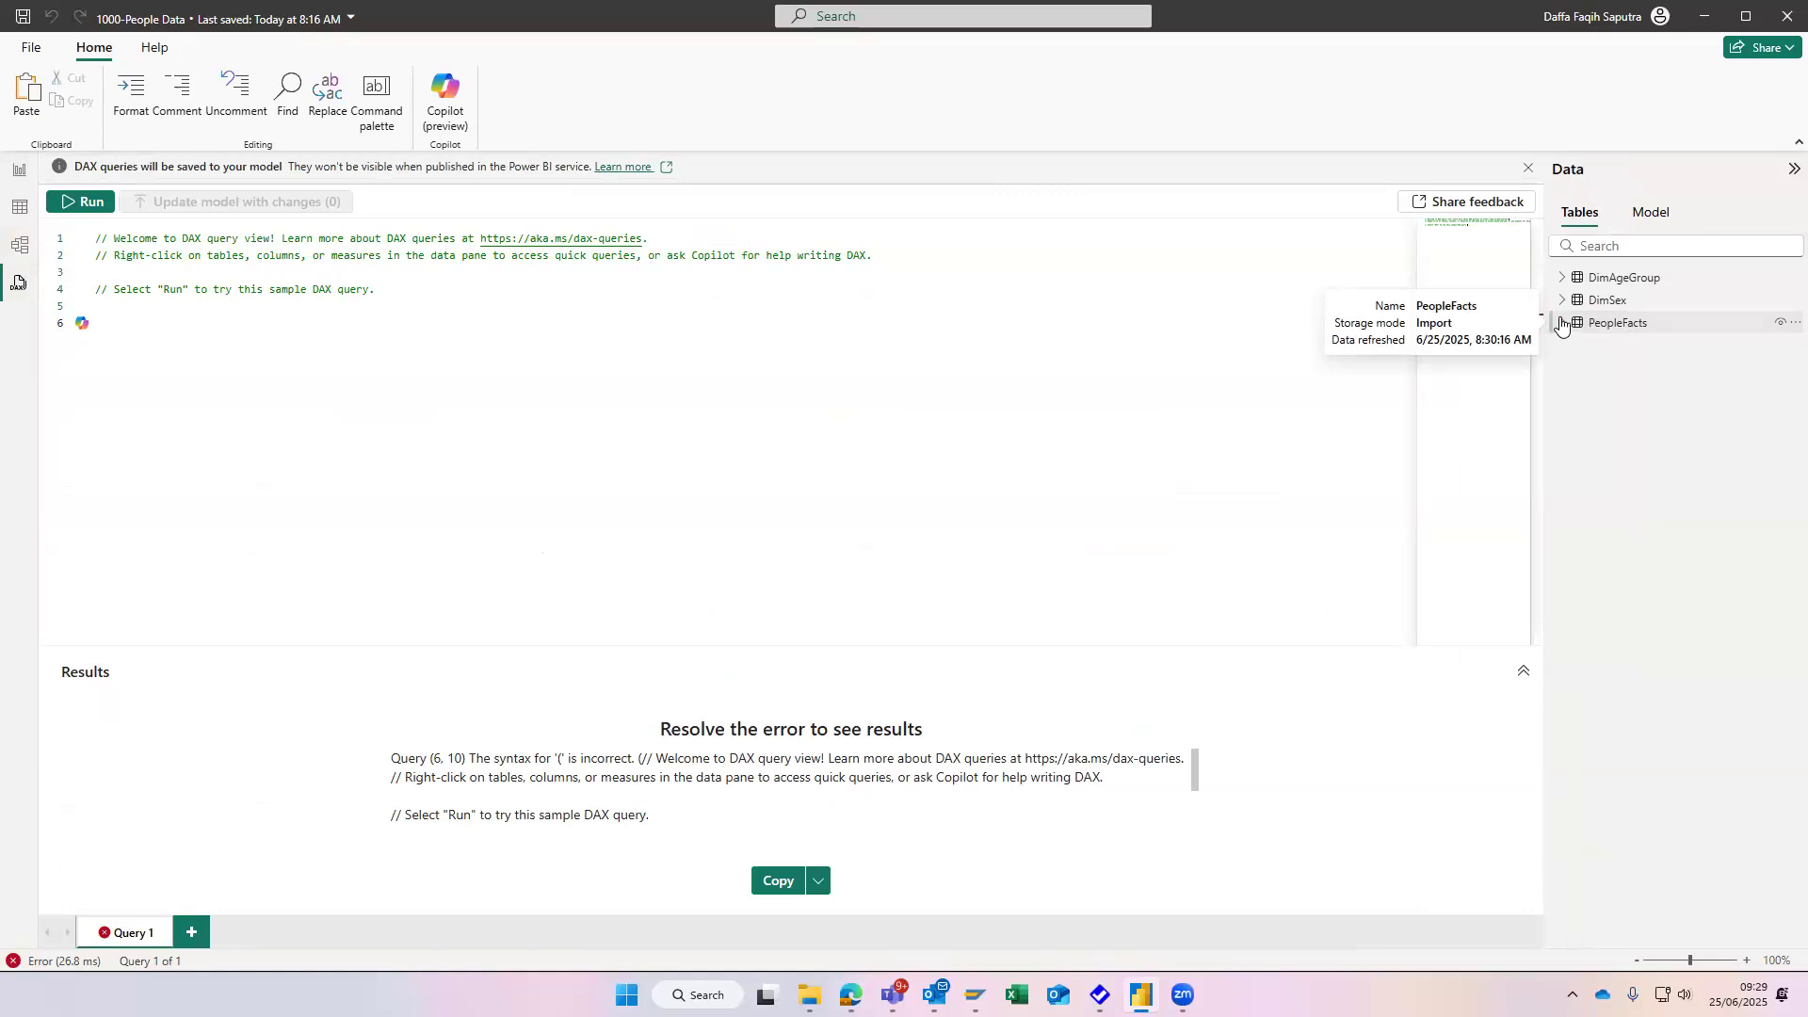
- Check Task 8, Step 1 in the Google Docs task document and look for the Reference command on PeopleFacts in Power BI's DAX query view
key("alt+Tab")
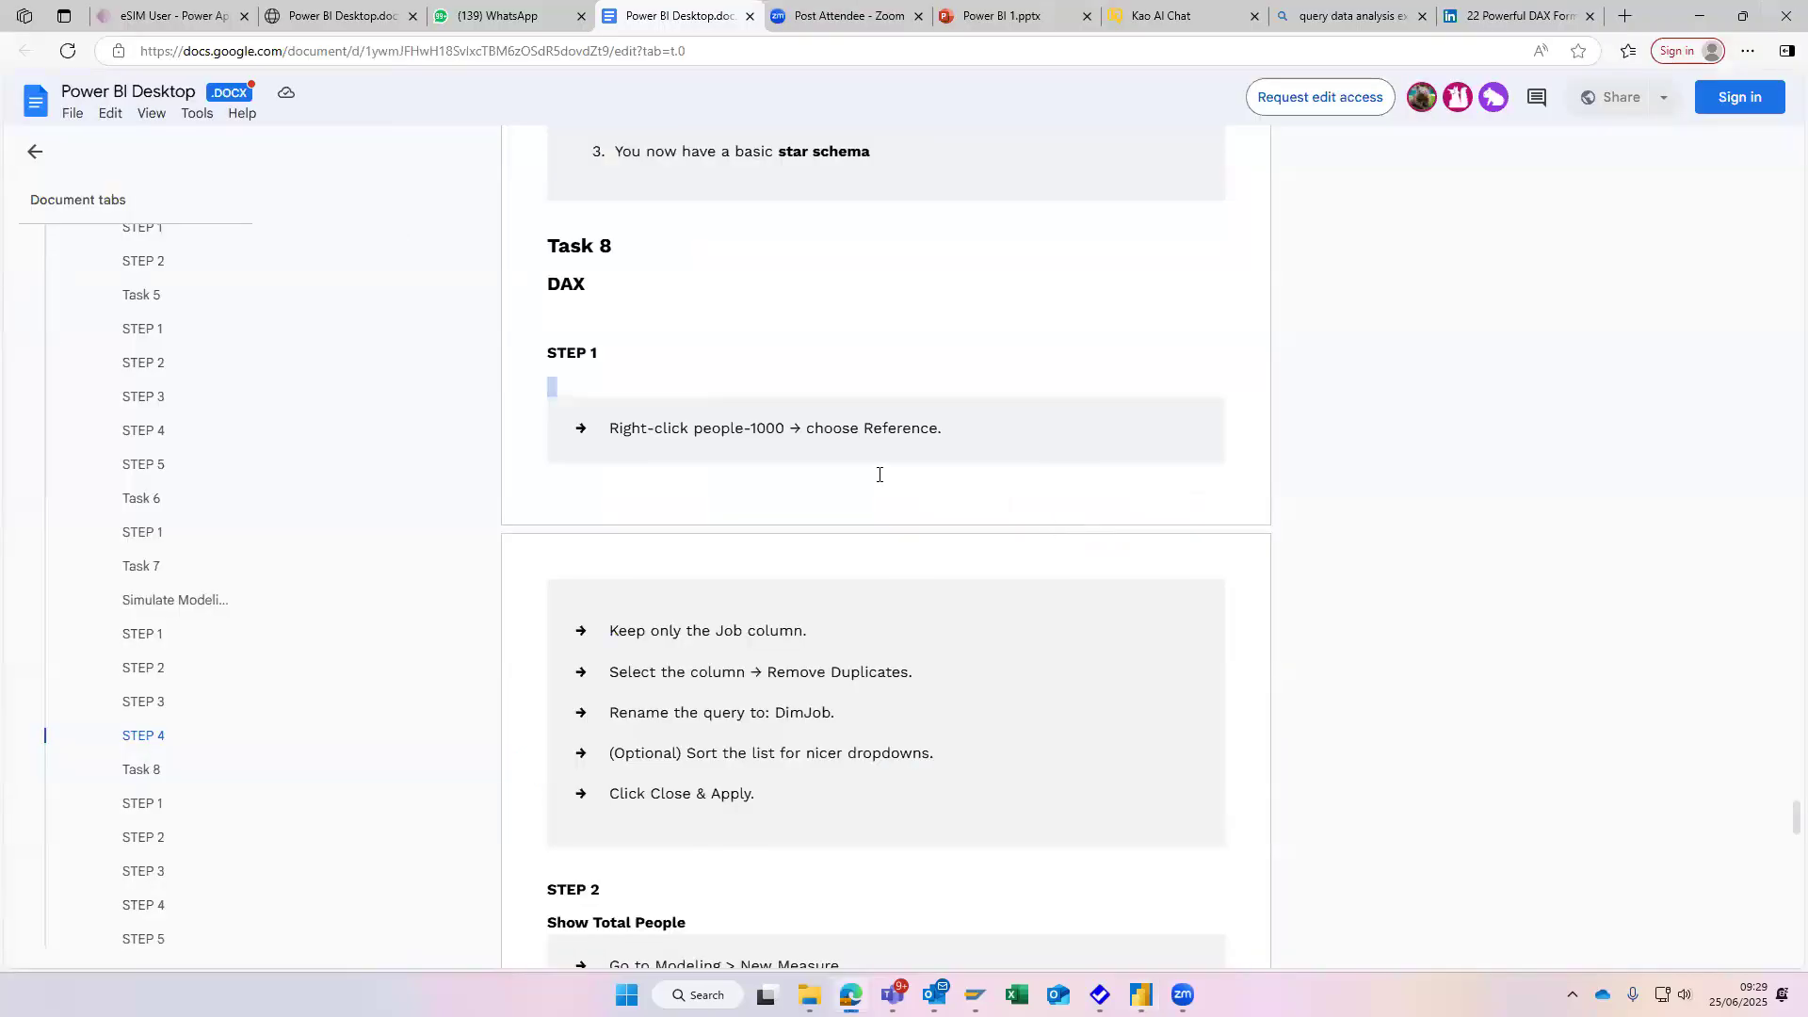
key("alt+Tab")
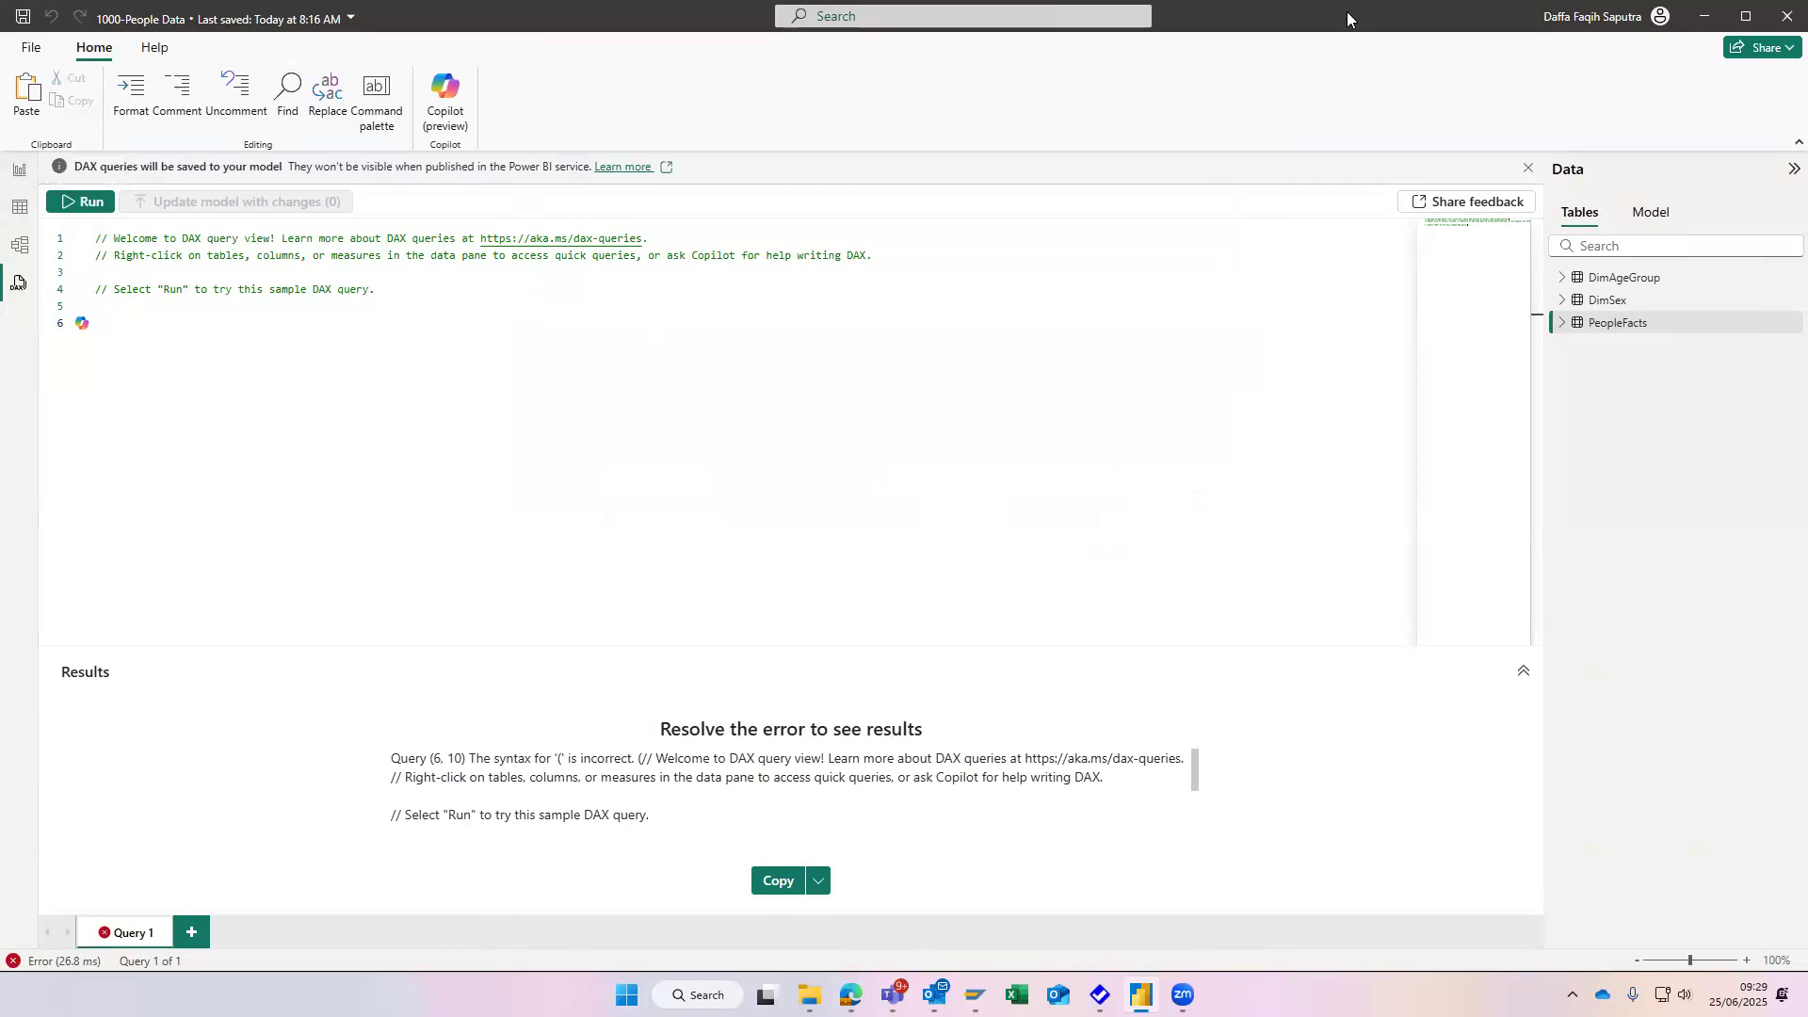
right_click(1608, 322)
mouse_move(1619, 341)
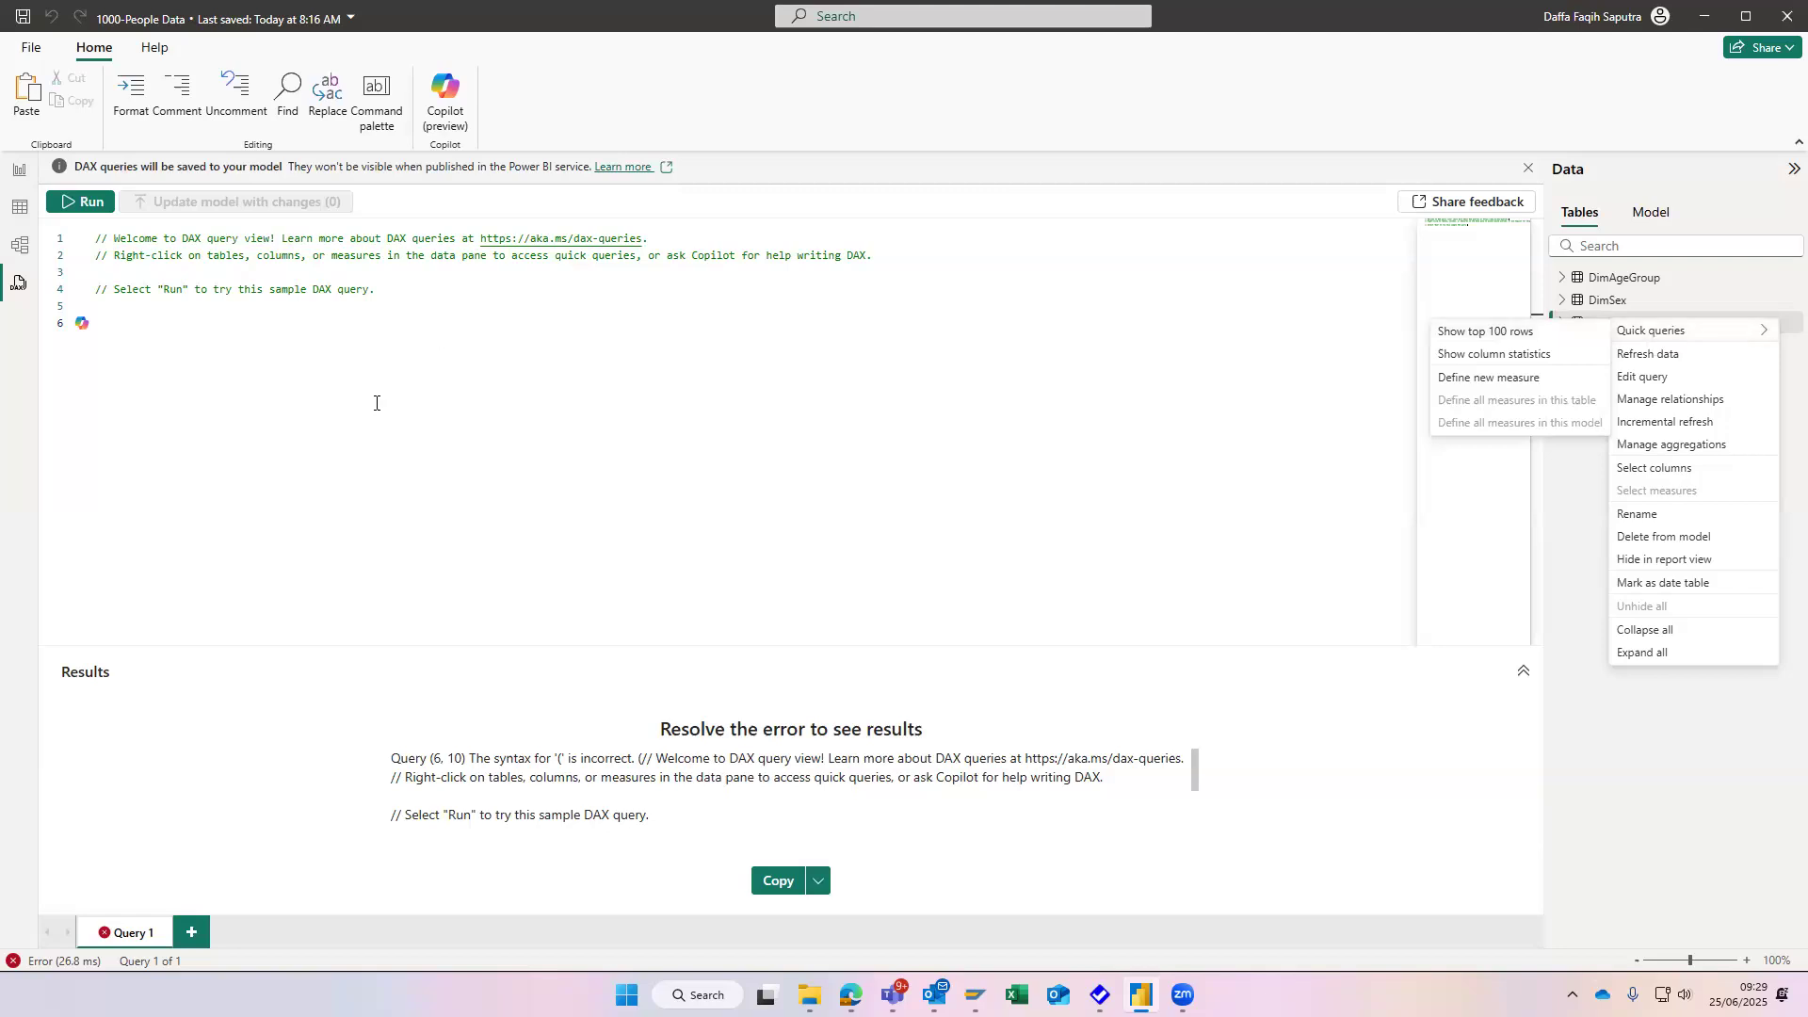
left_click(732, 410)
- Return to the Google Docs task document and enlarge Task 8, Step 1 on referencing people-1000 to 110%
key("alt+Tab")
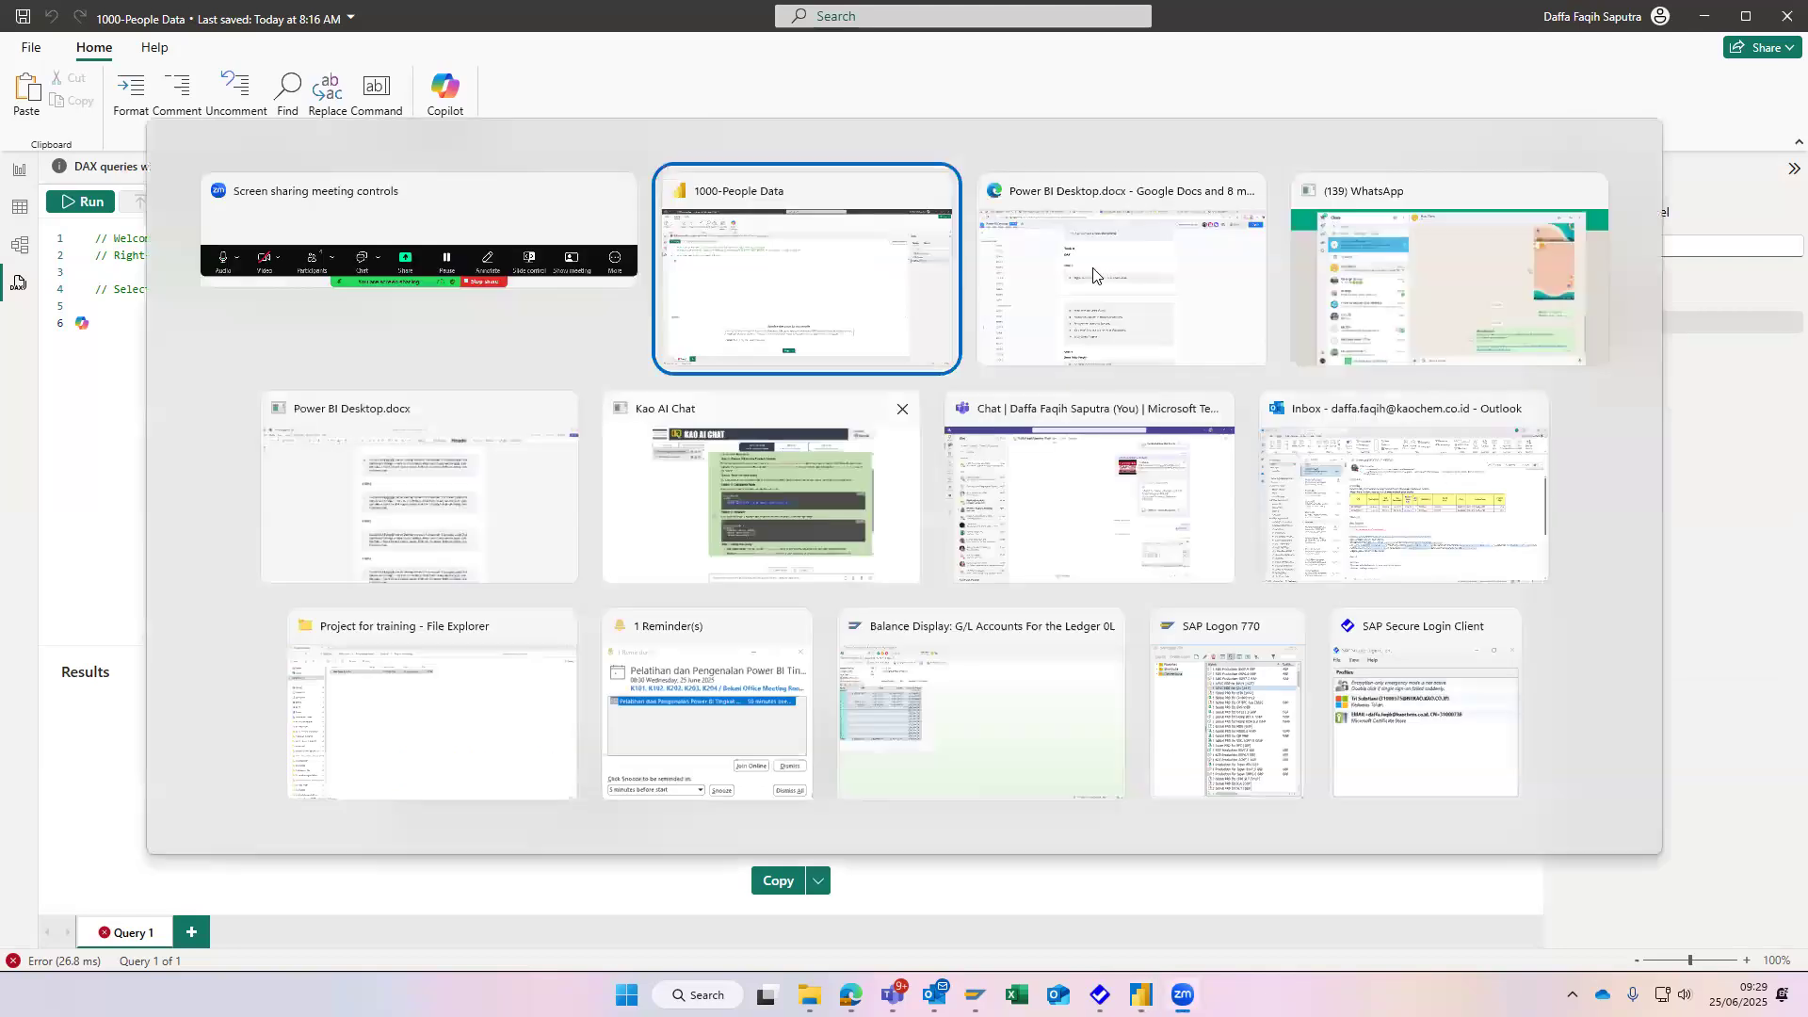
key("alt+Tab")
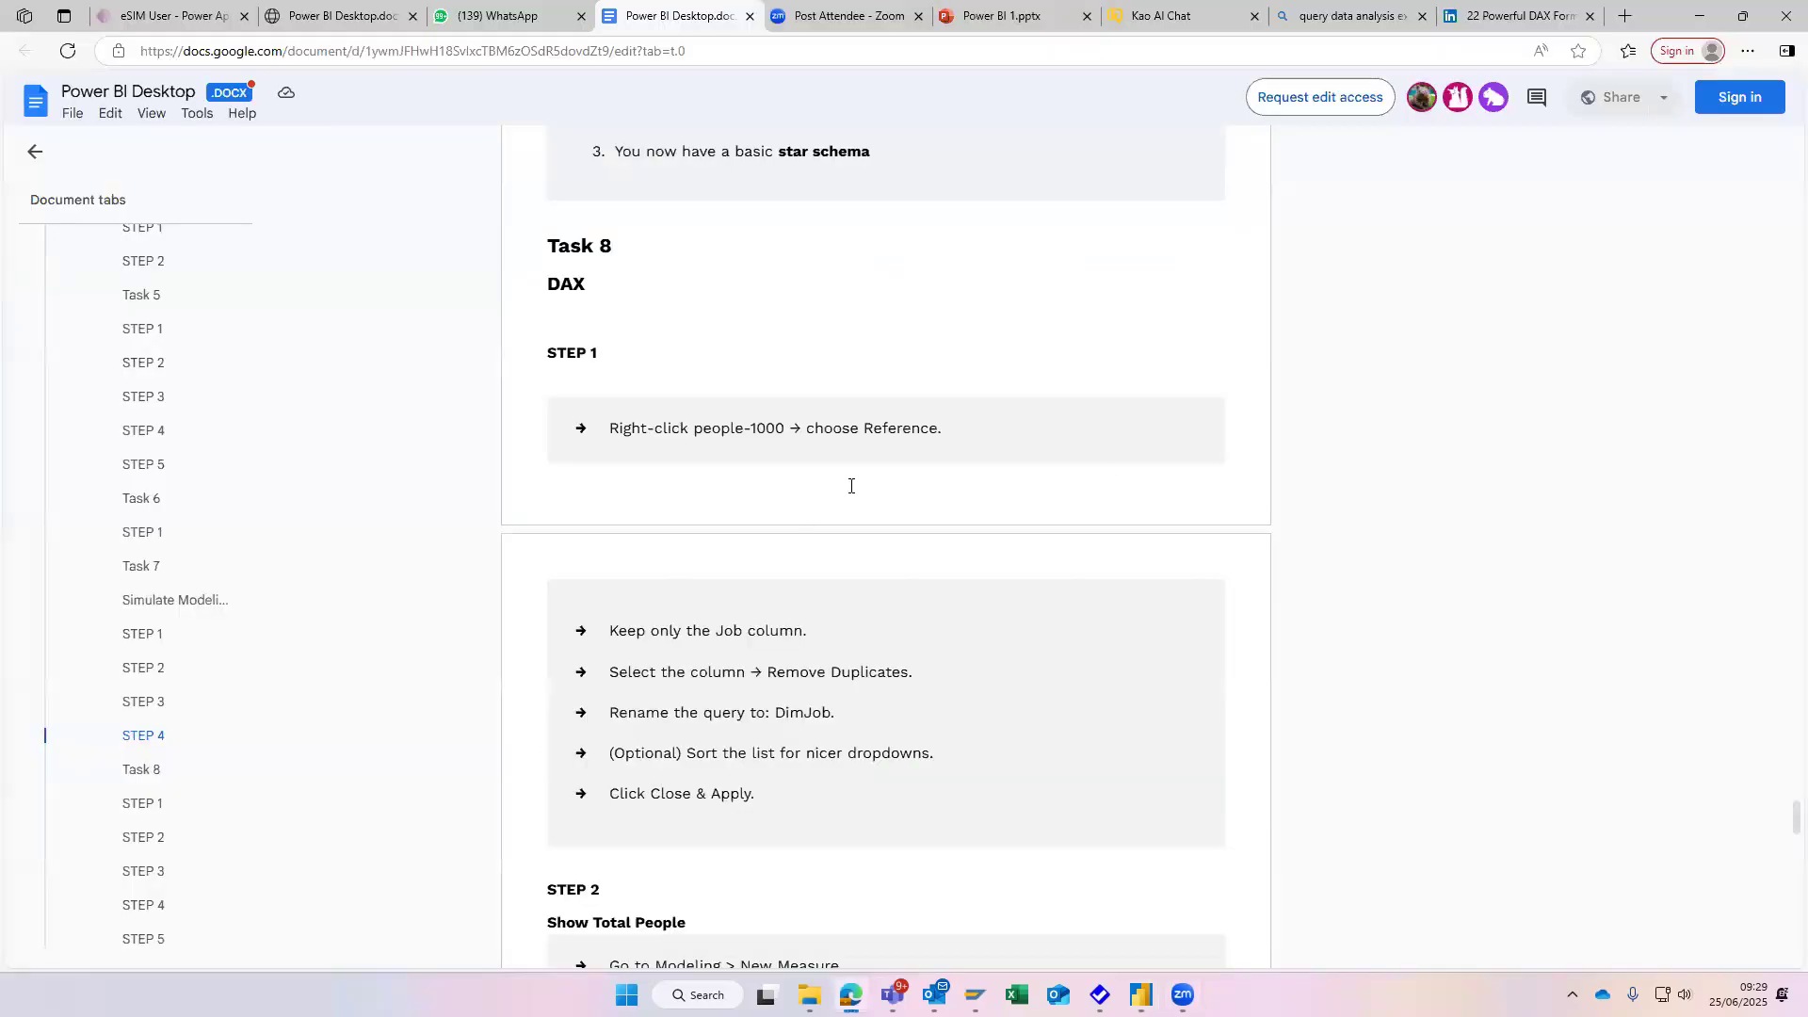
key("ctrl+plus")
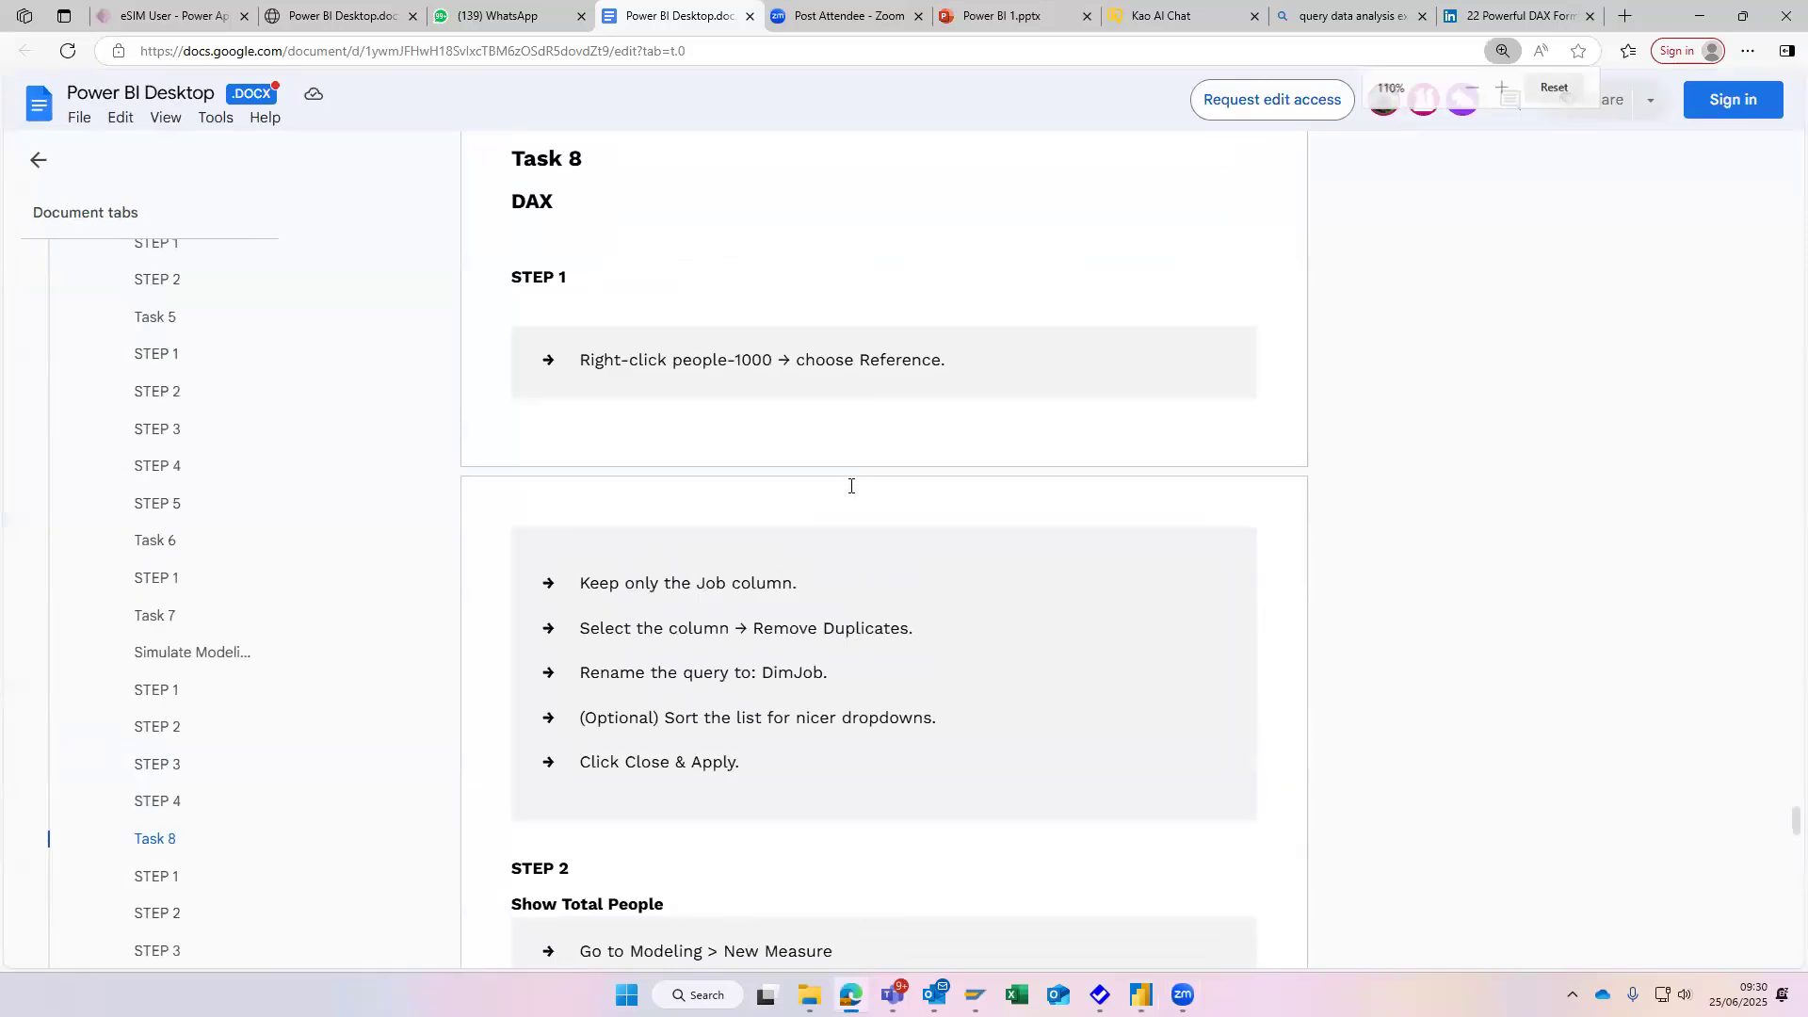
key("alt+Tab")
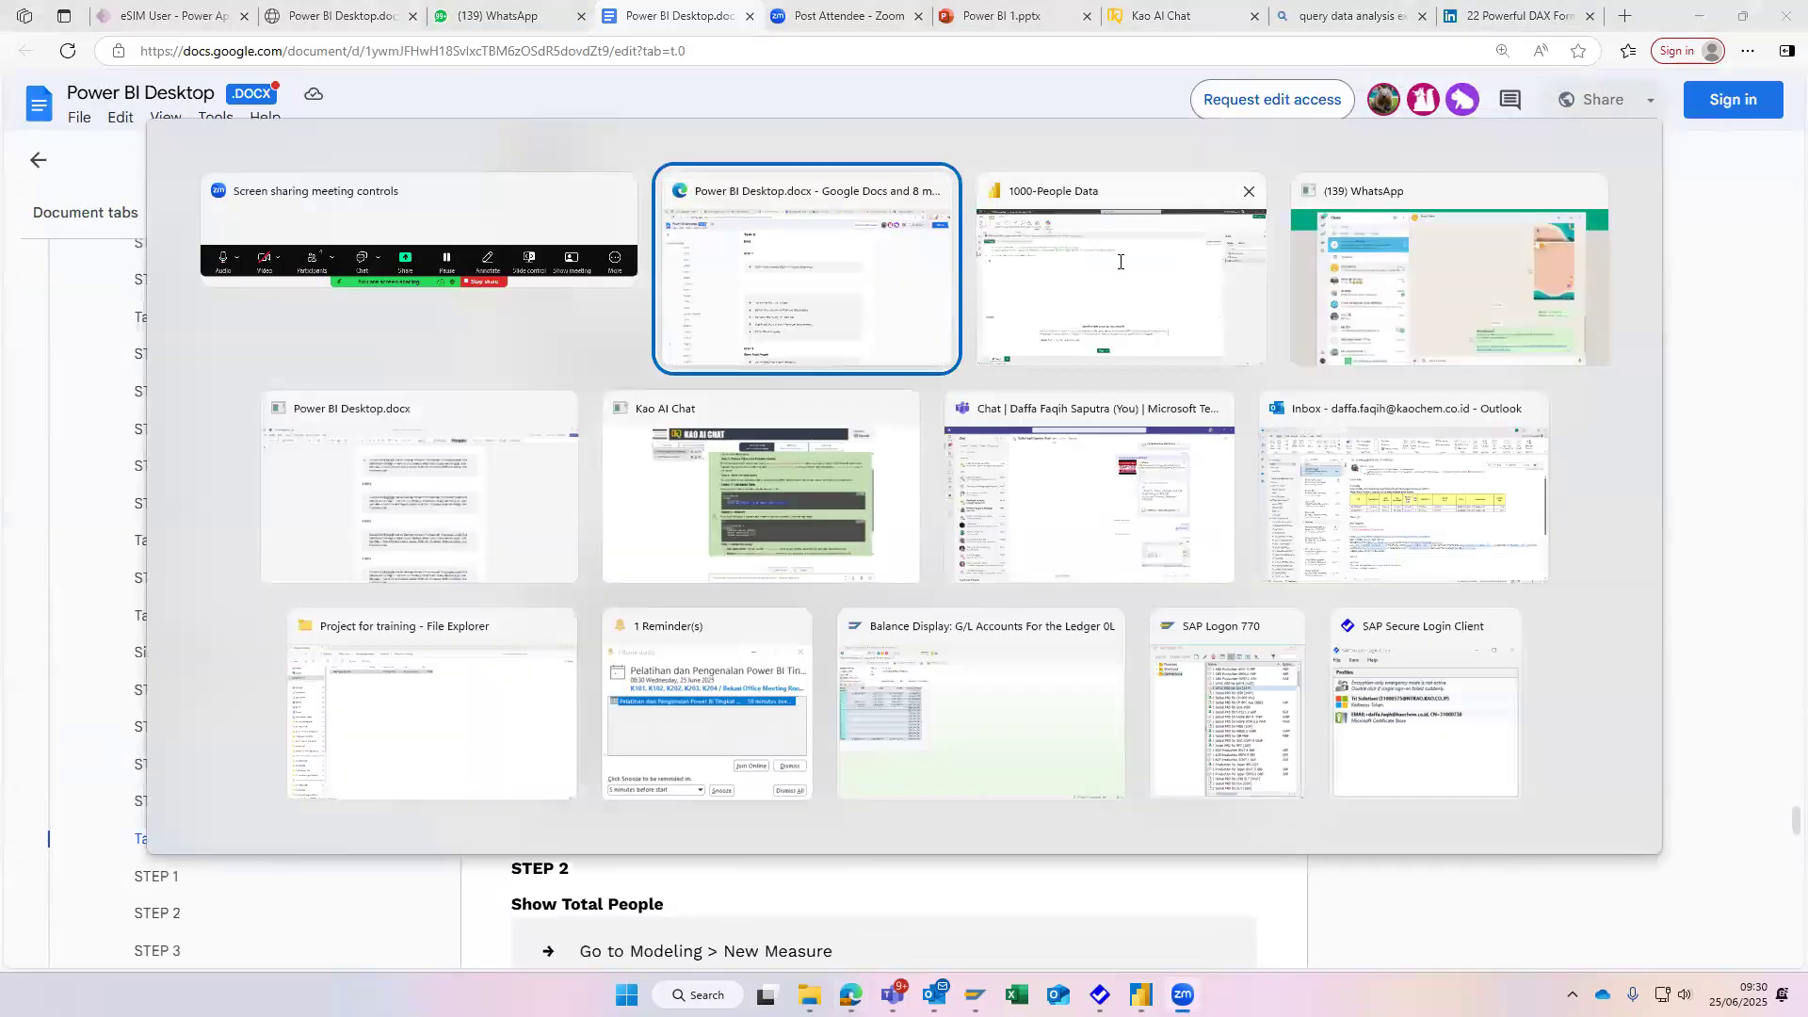
- Switch back to Power BI and go through the report view to the model view of the related tables
left_click(1120, 262)
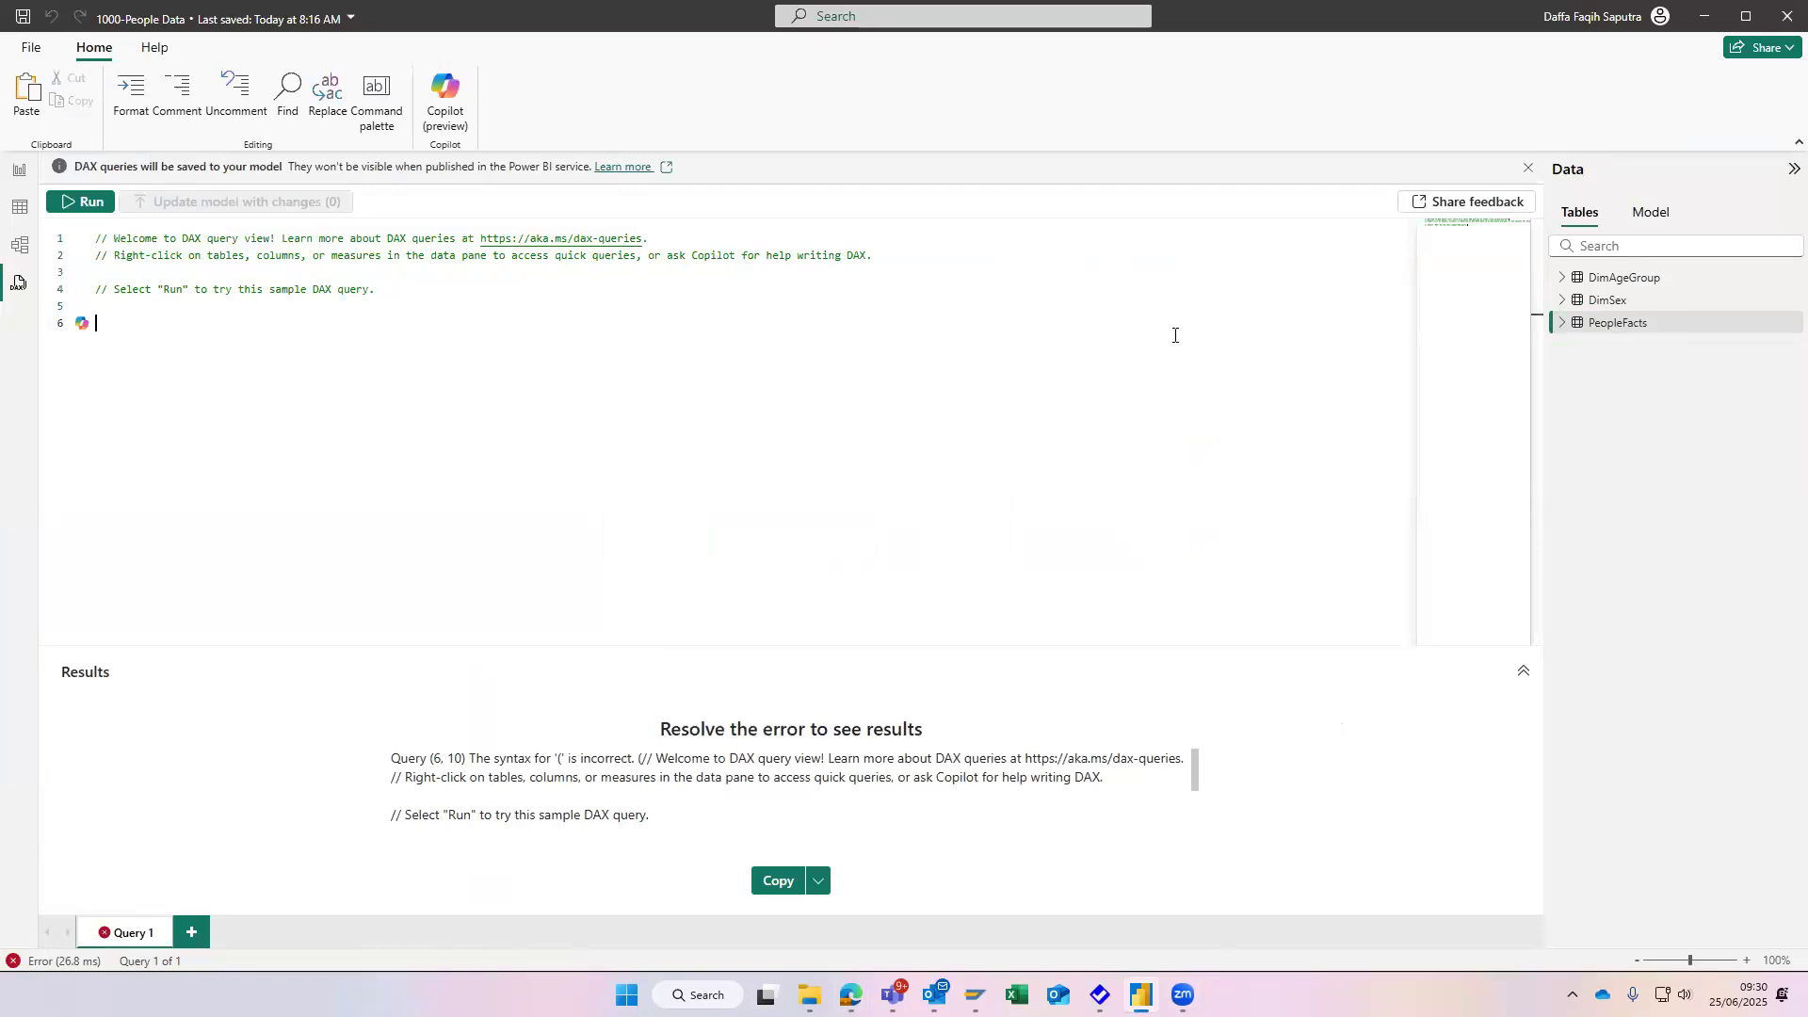
left_click(13, 179)
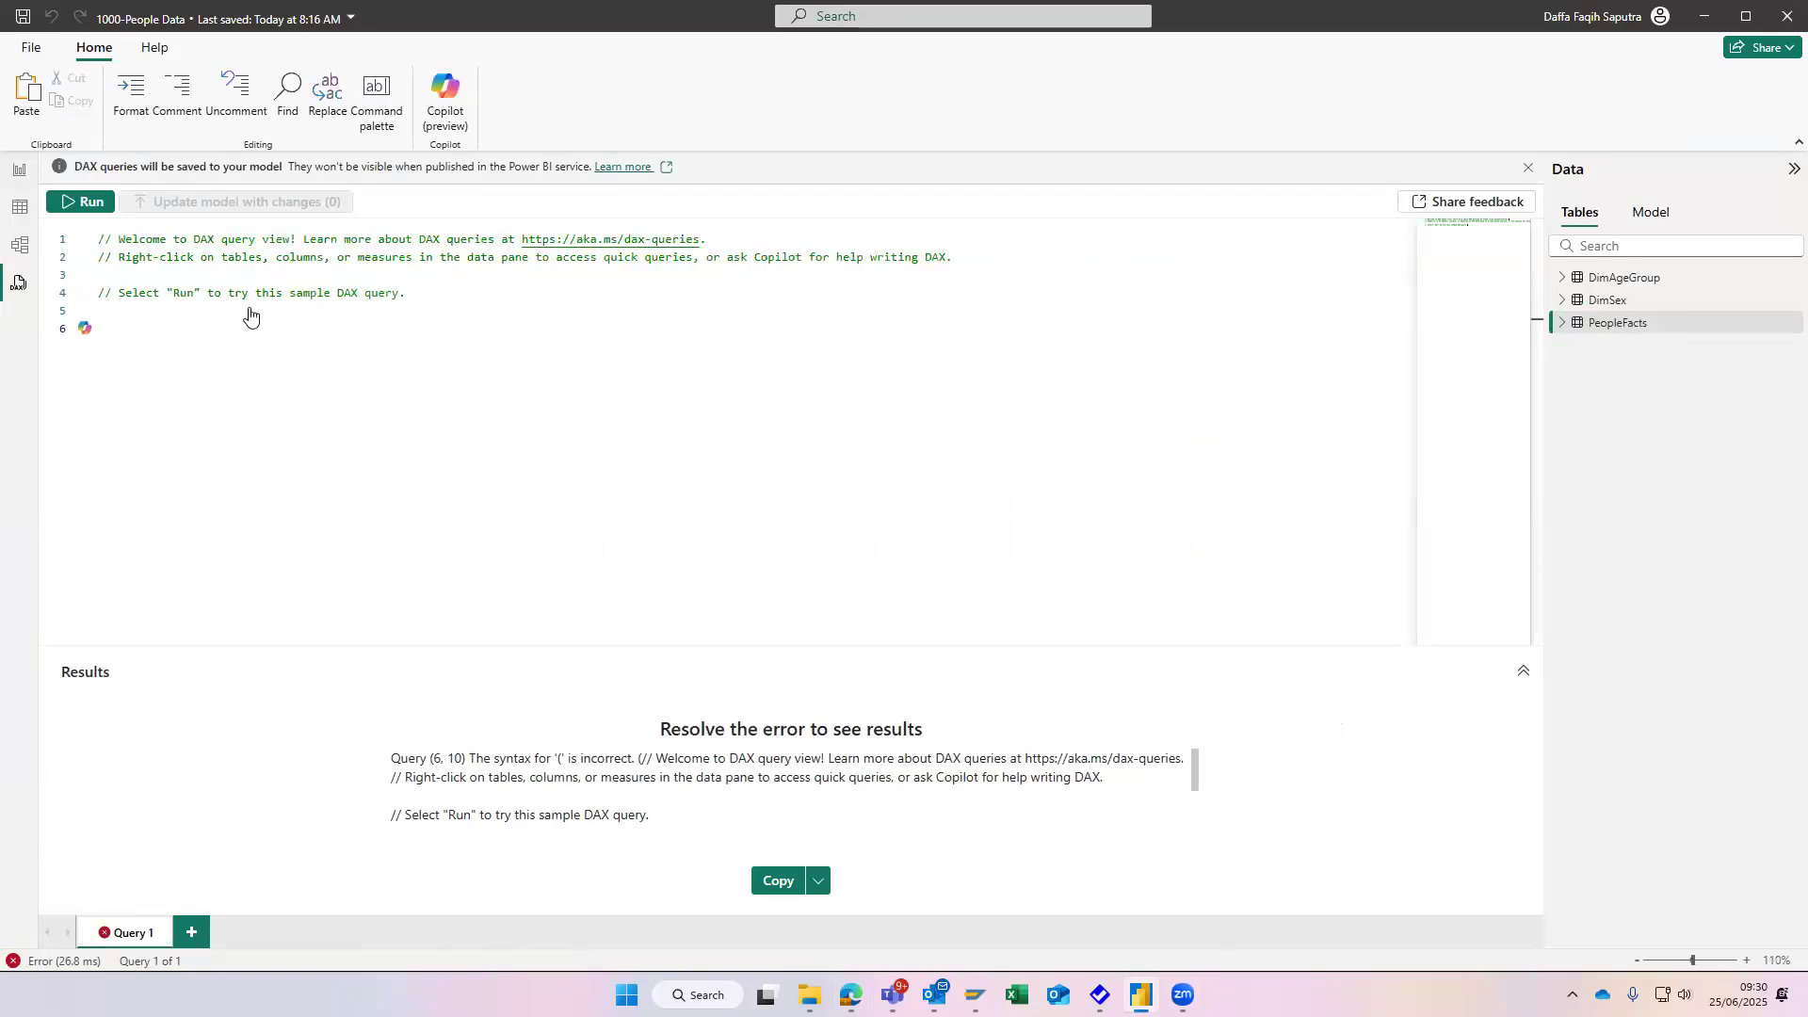
left_click(997, 284)
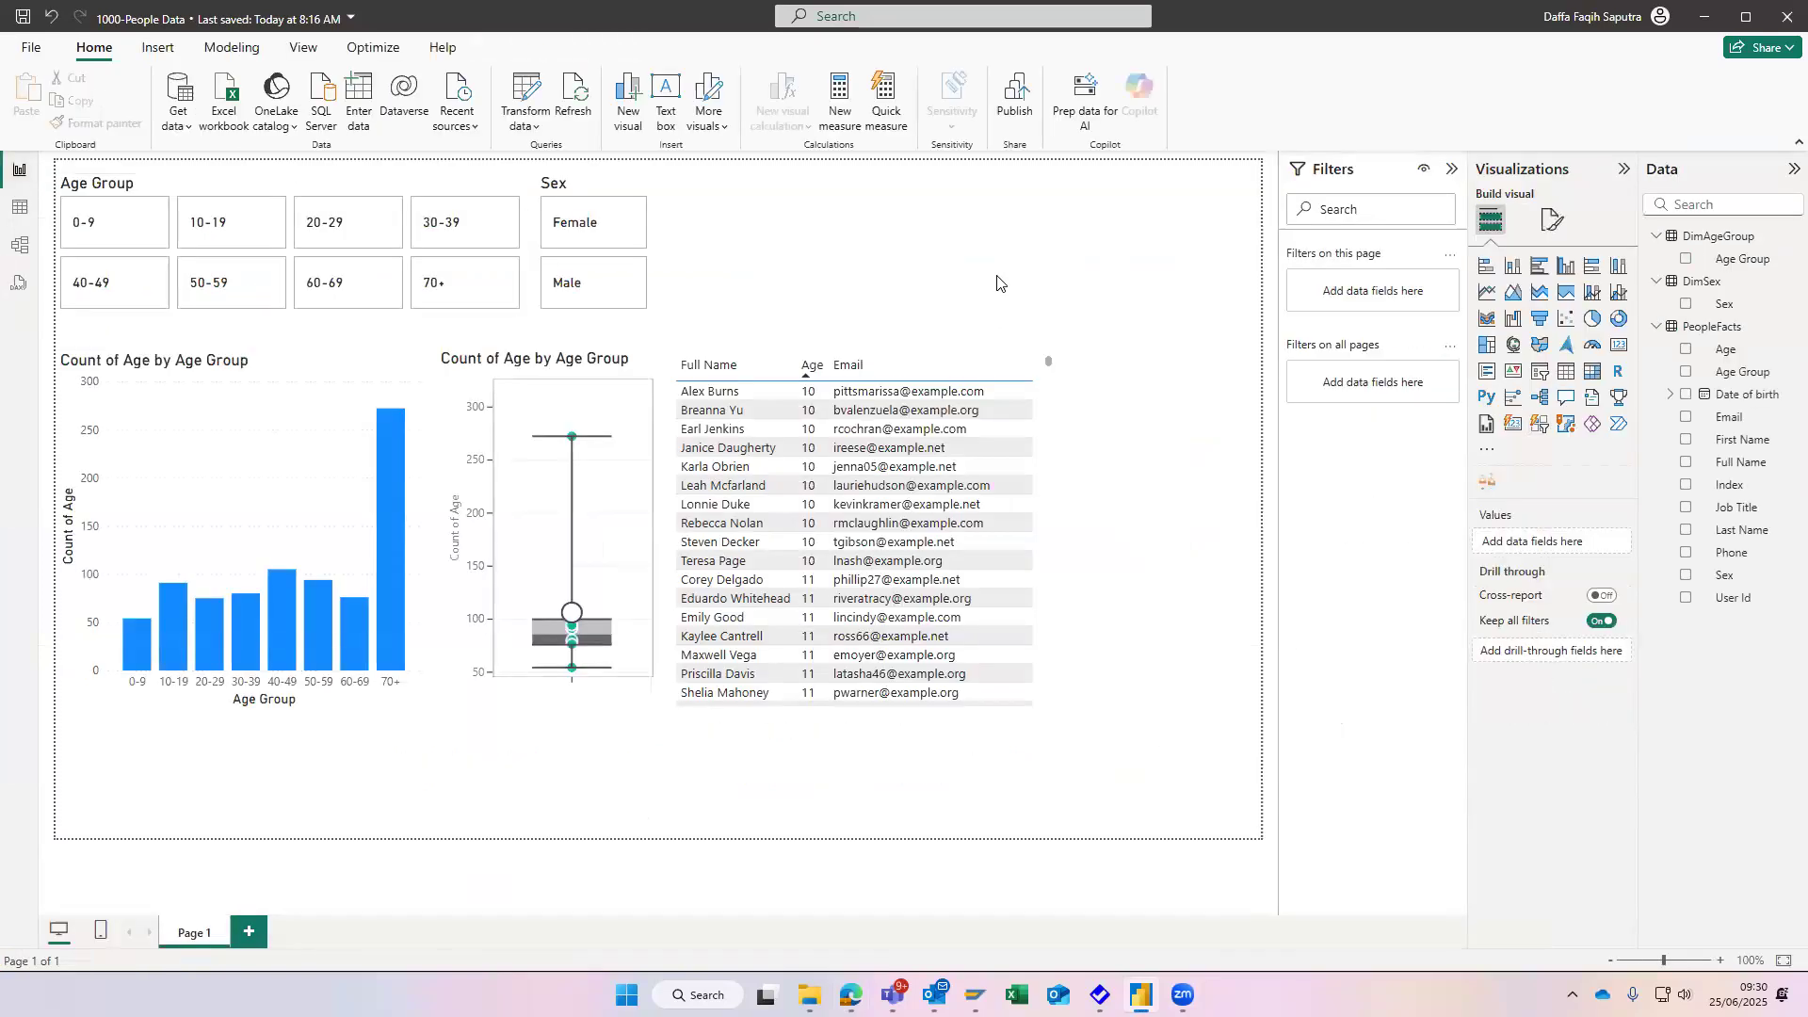
left_click(19, 245)
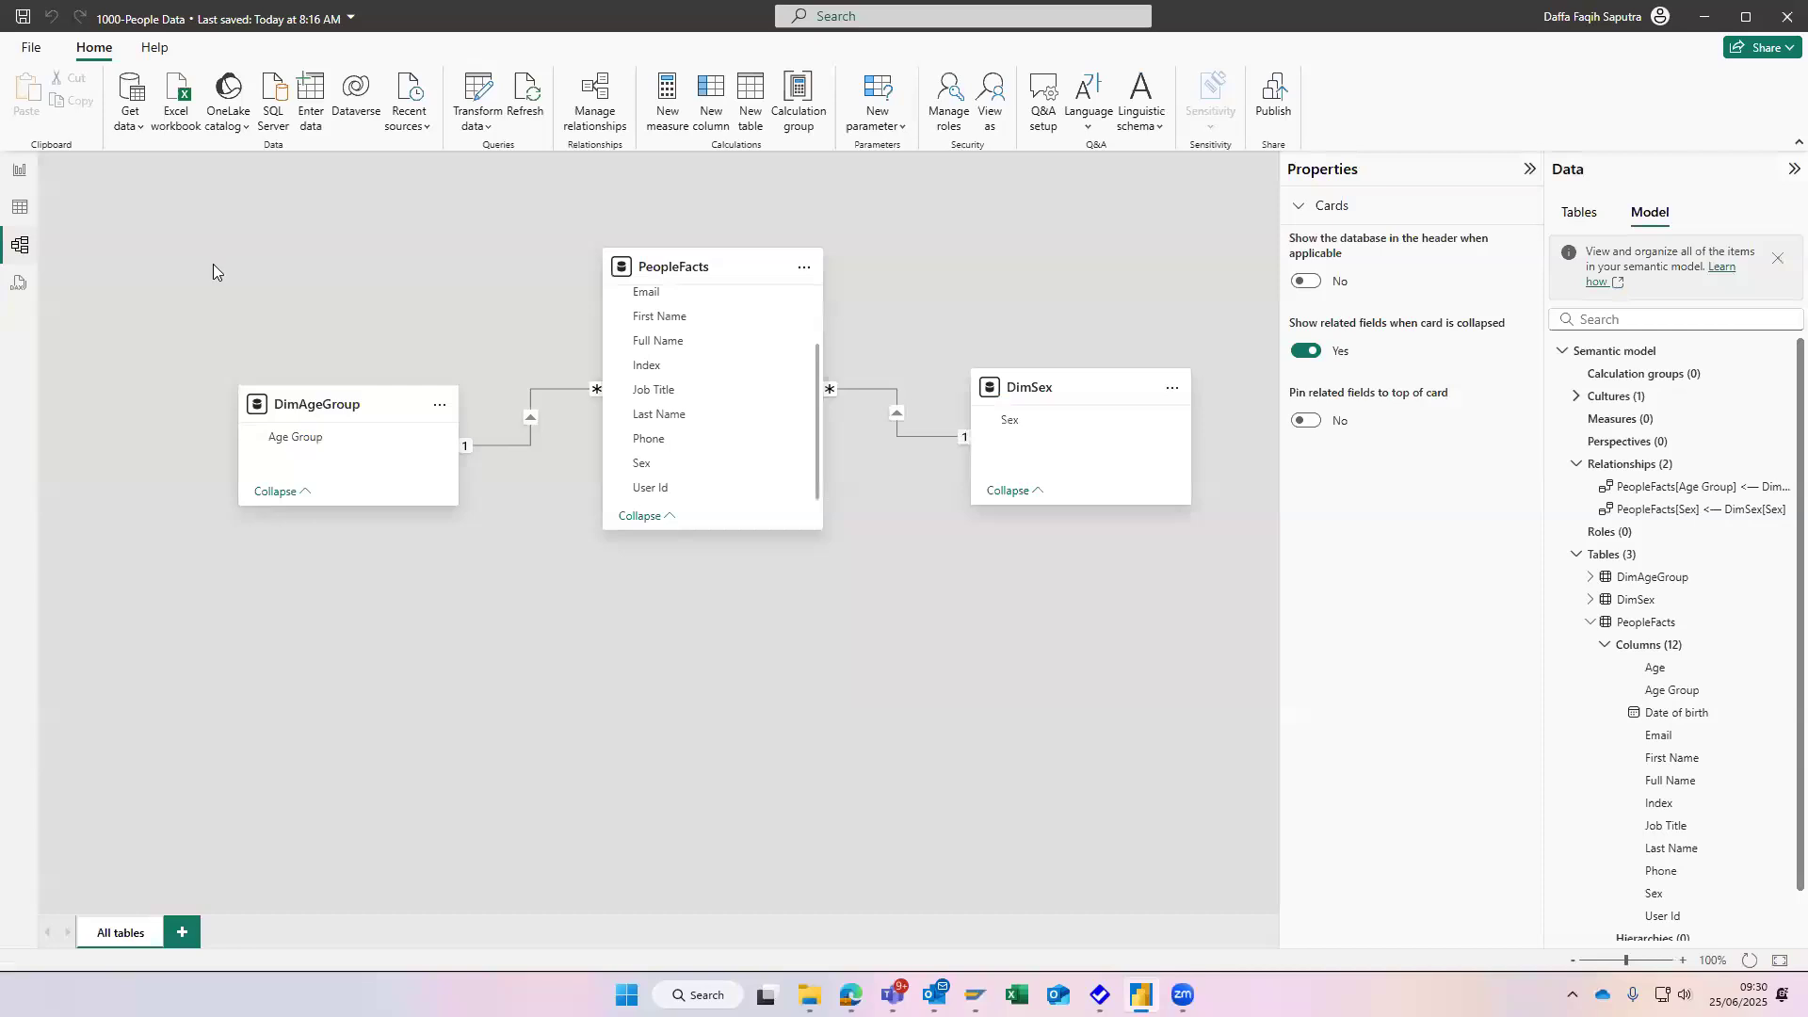
- Search the PeopleFacts card's commands and advanced properties in the model diagram for a Reference option, comparing them with the DimSex card's commands
left_click(805, 270)
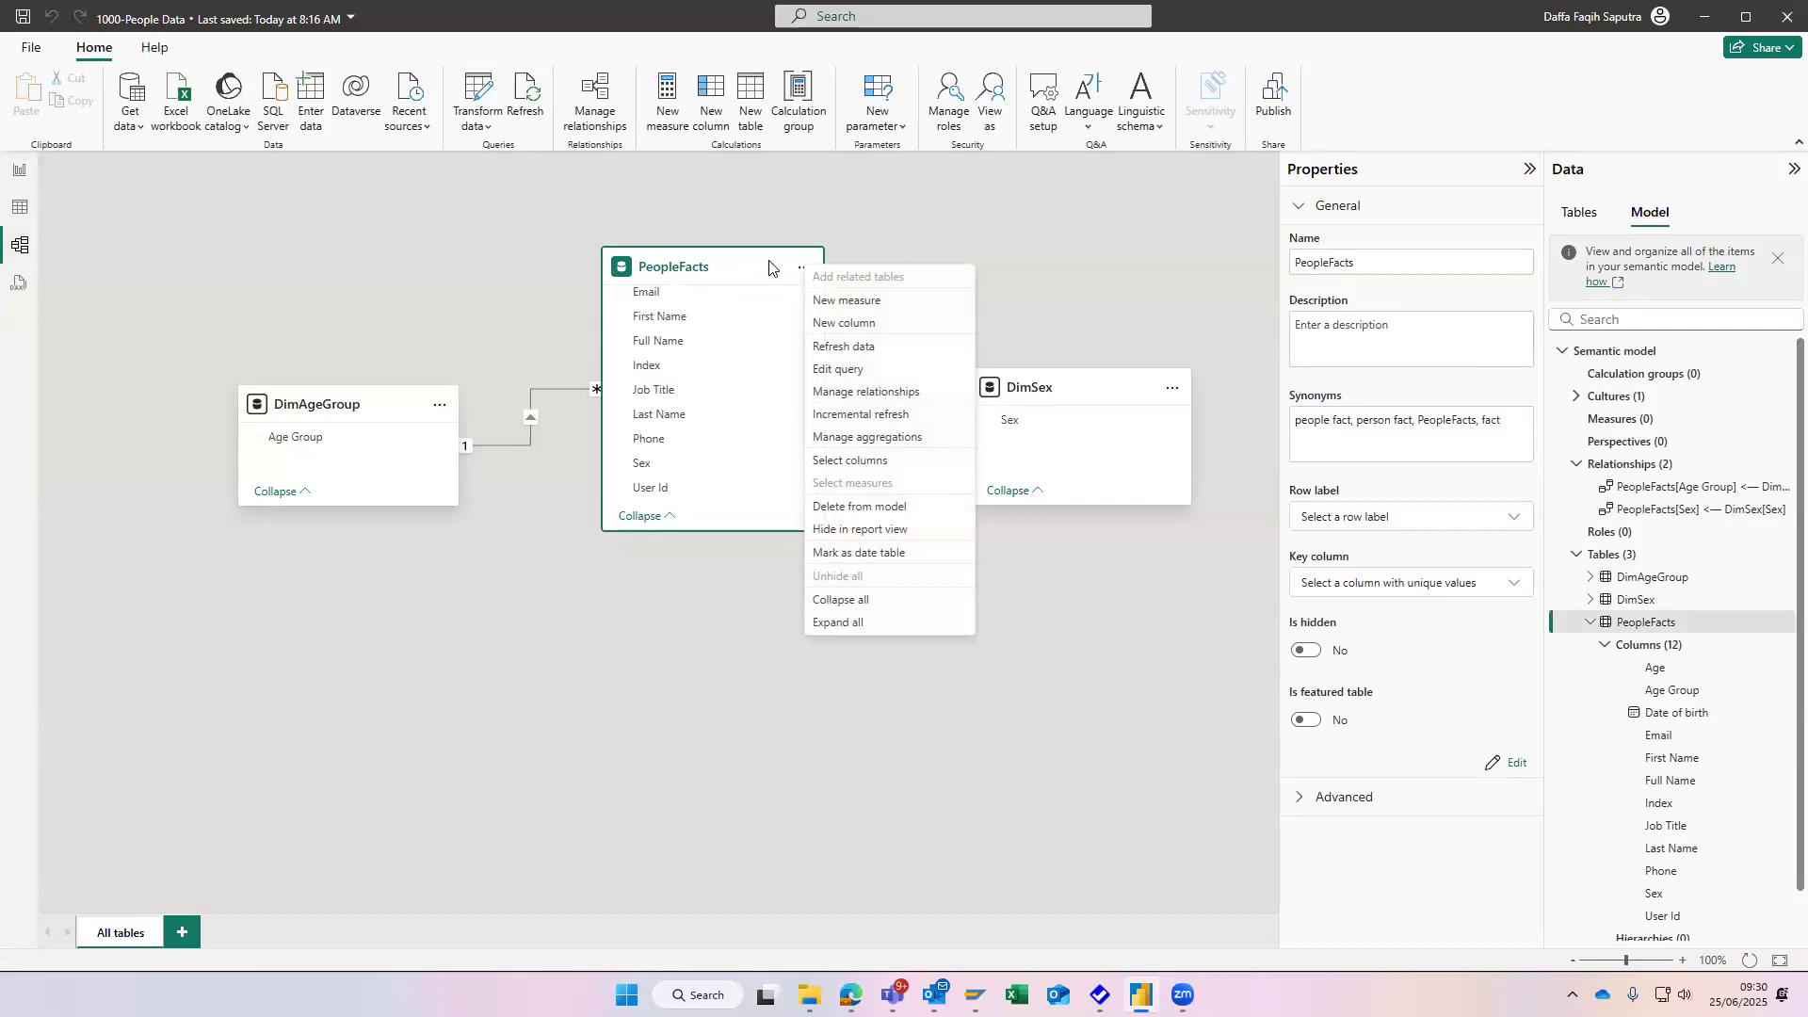
right_click(771, 266)
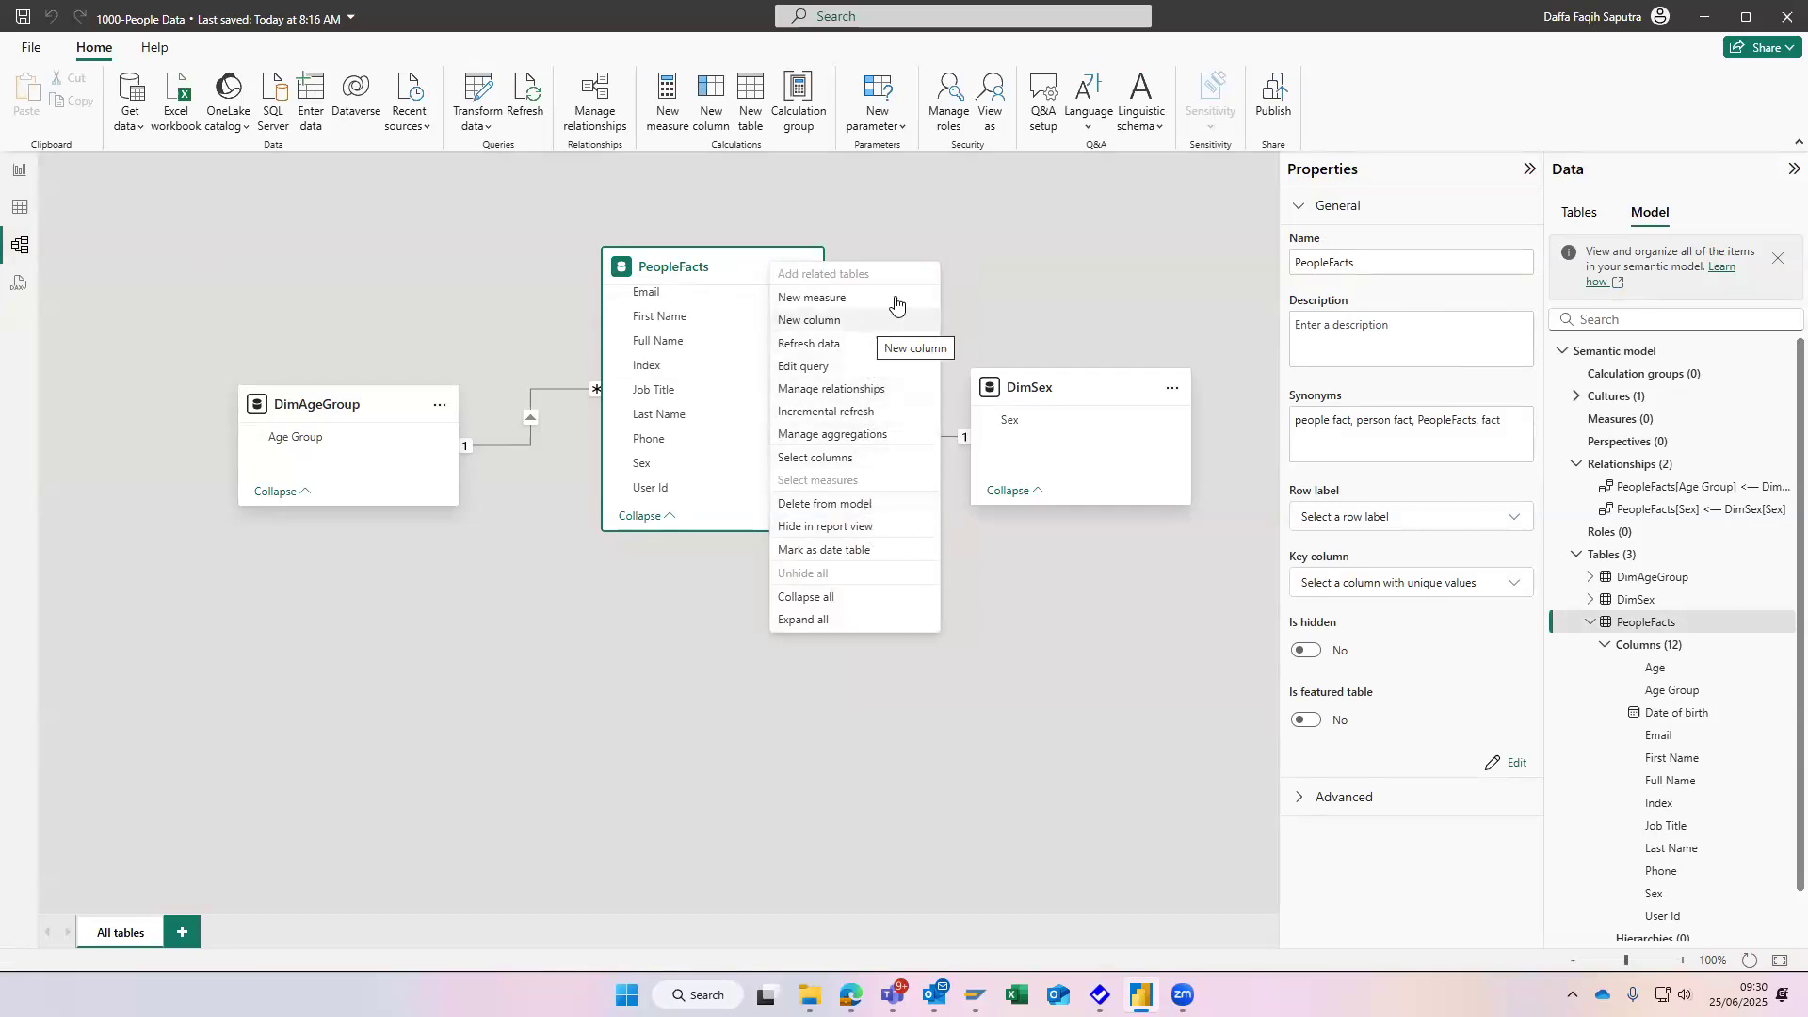
left_click(1007, 266)
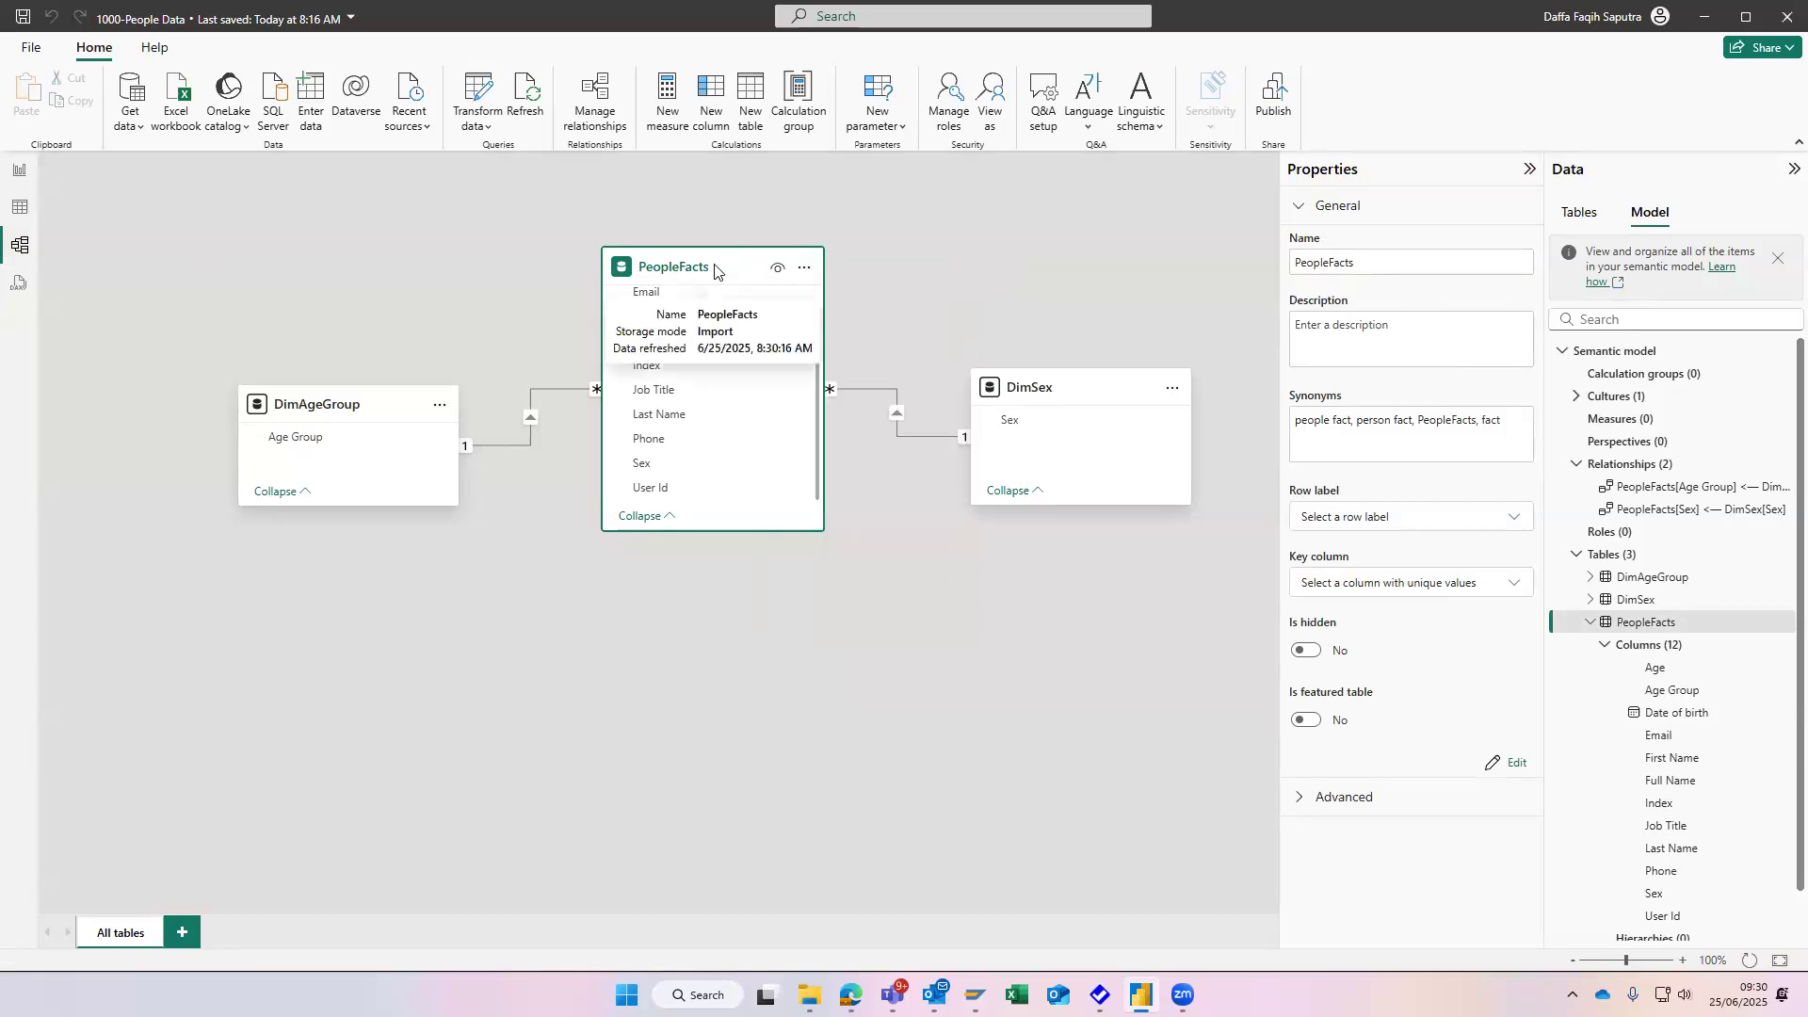
right_click(715, 272)
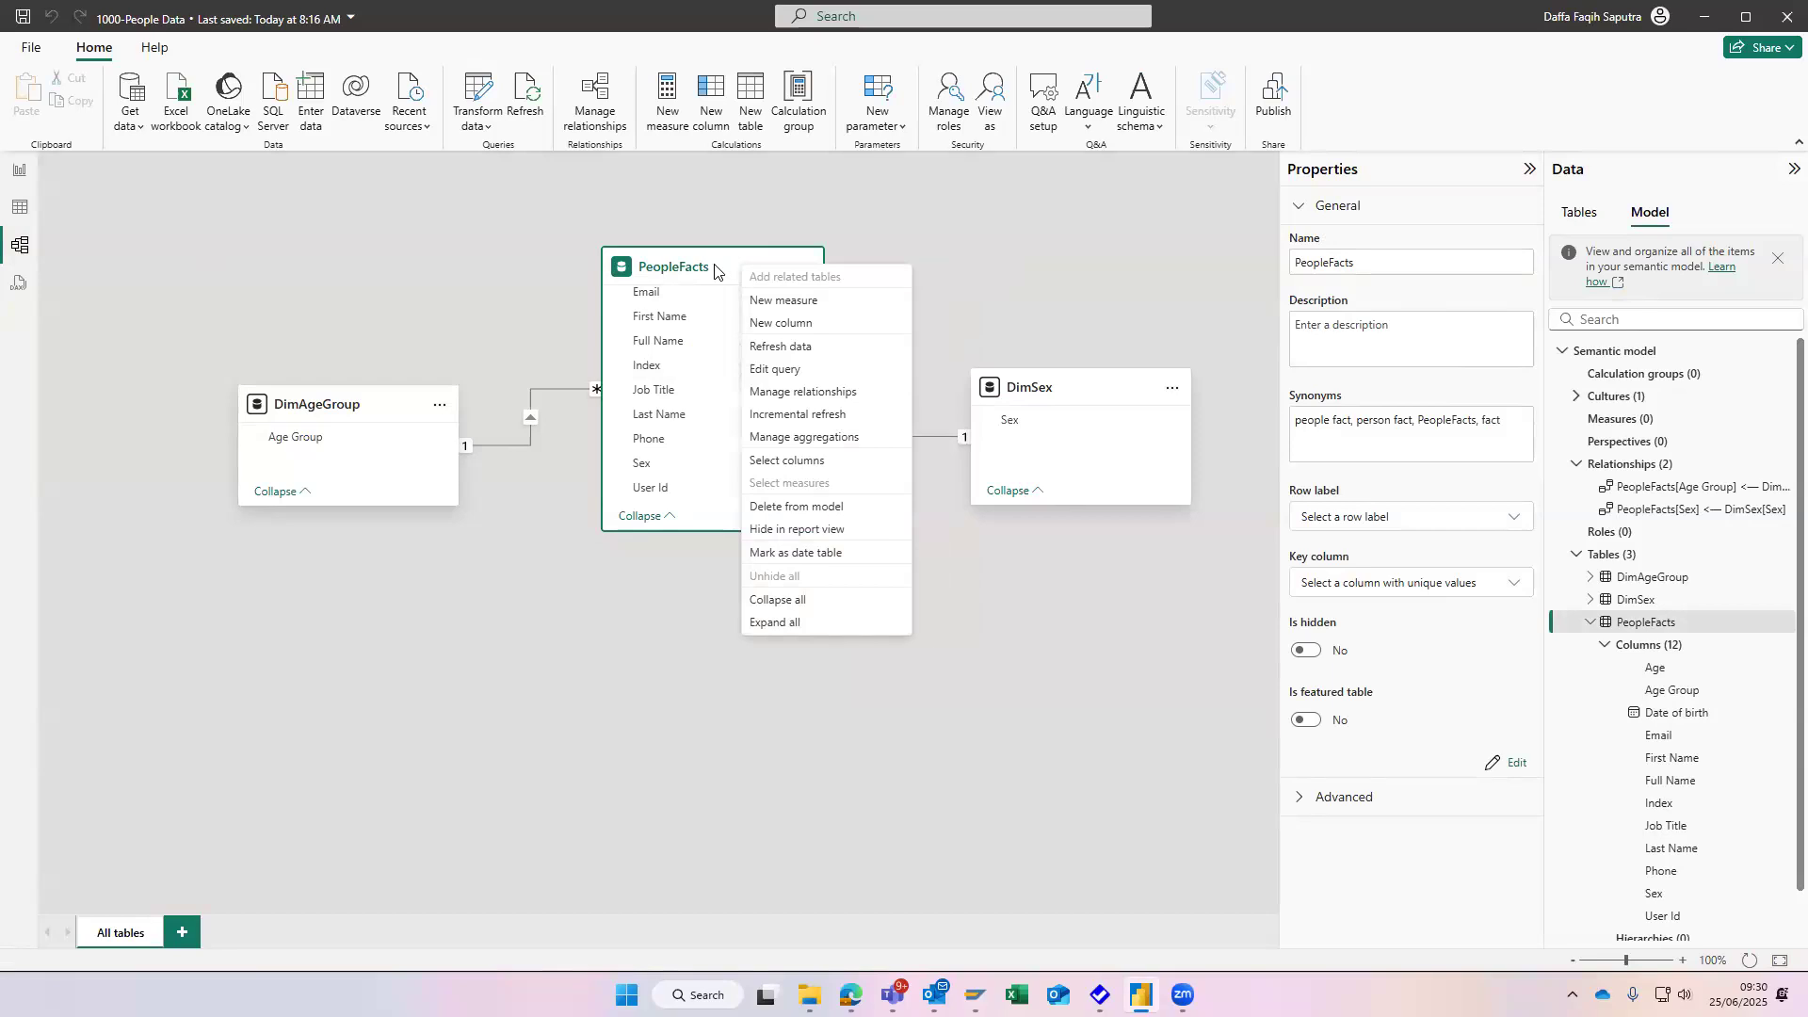
left_click(803, 267)
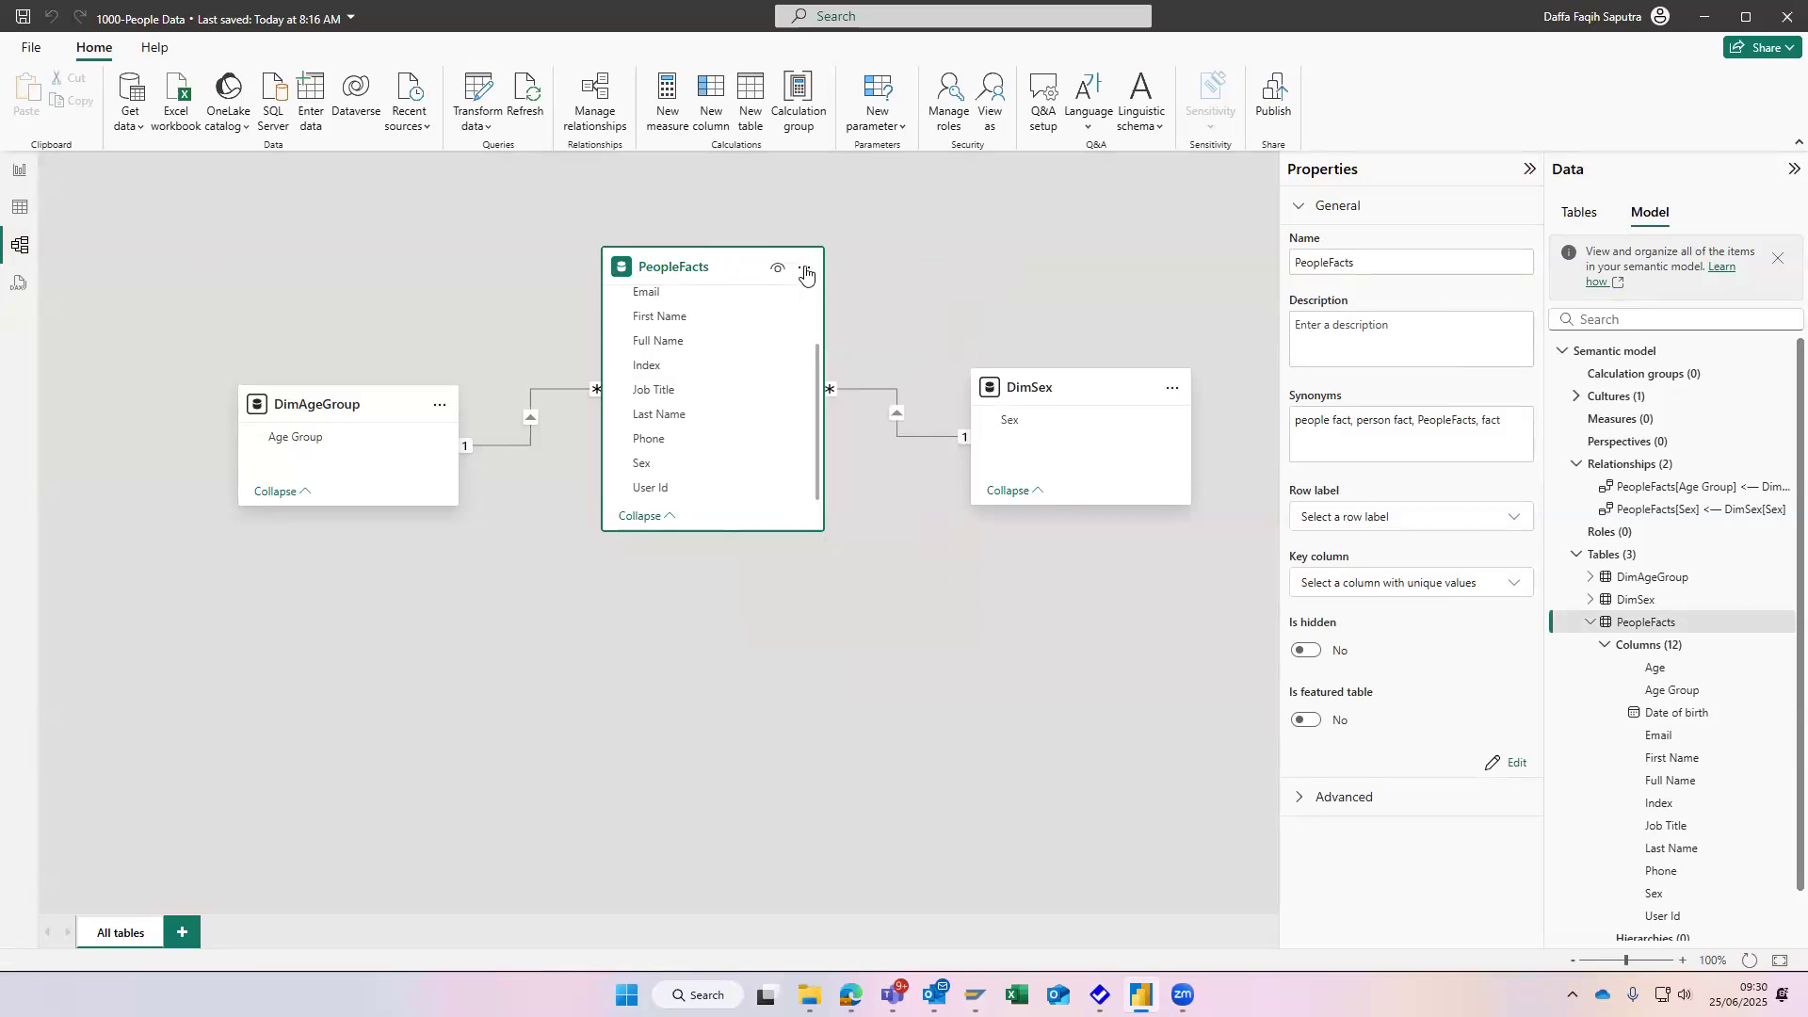
left_click(802, 267)
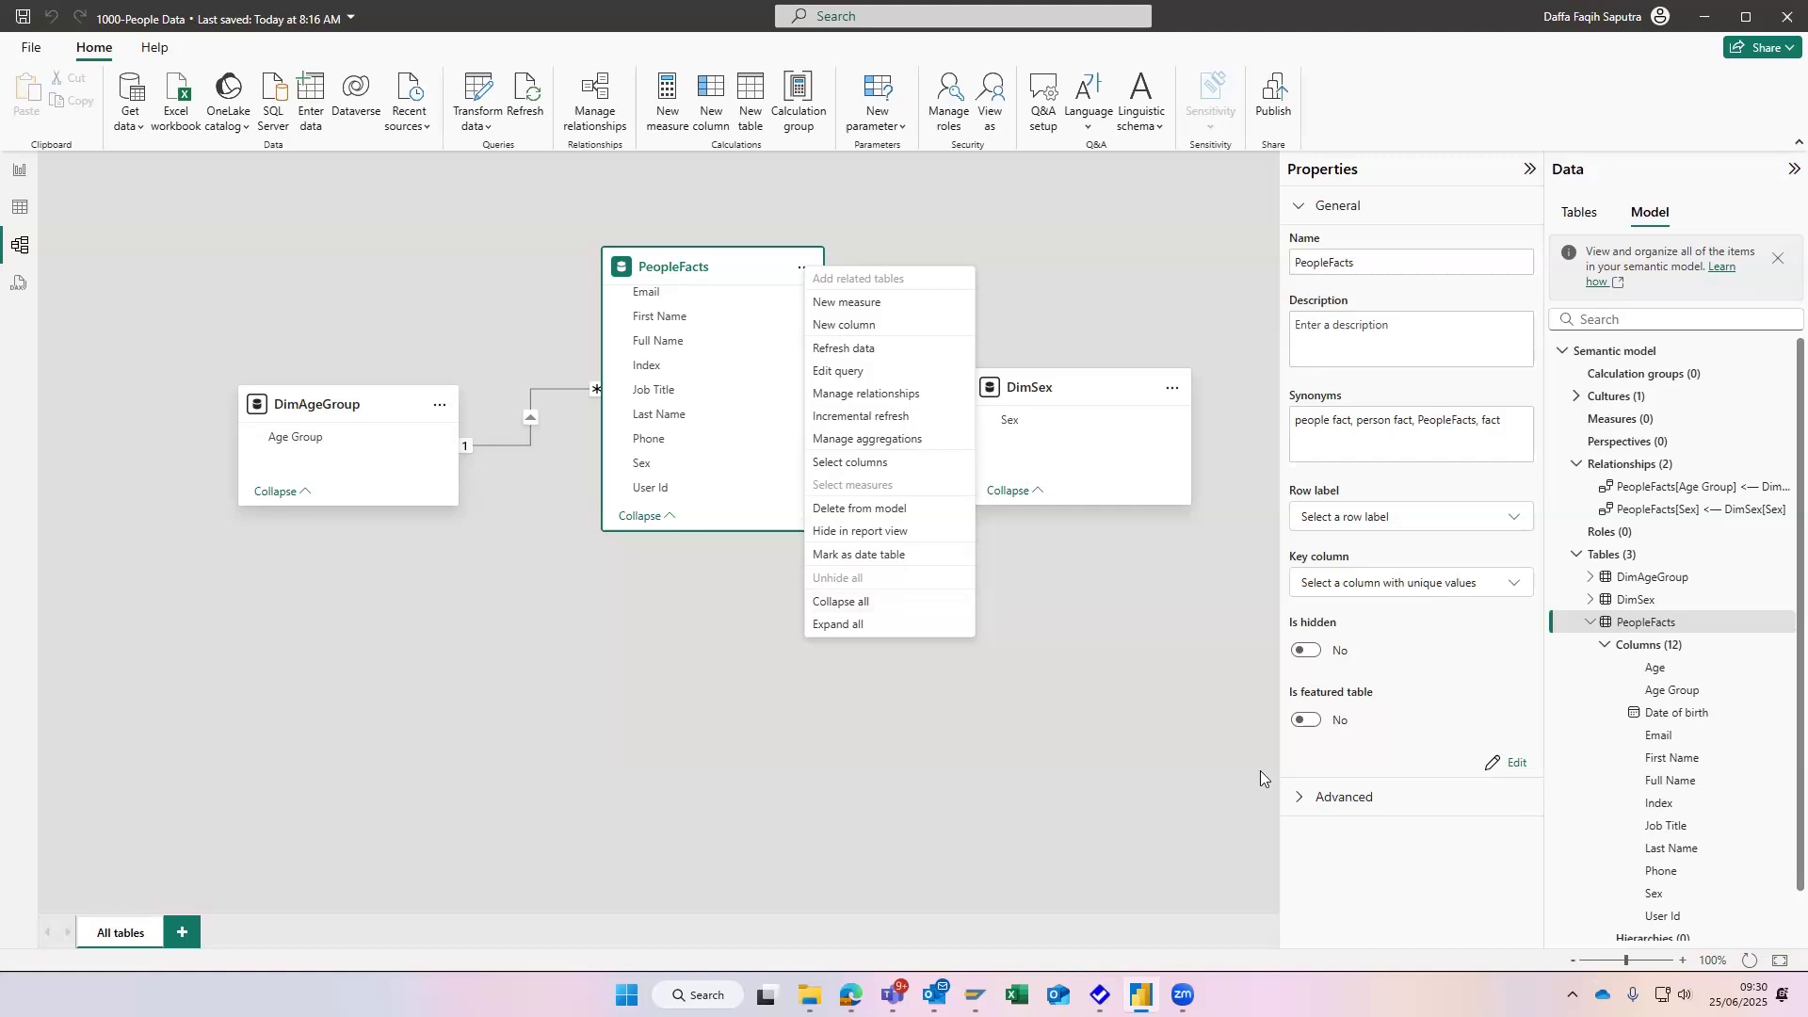
left_click(1346, 799)
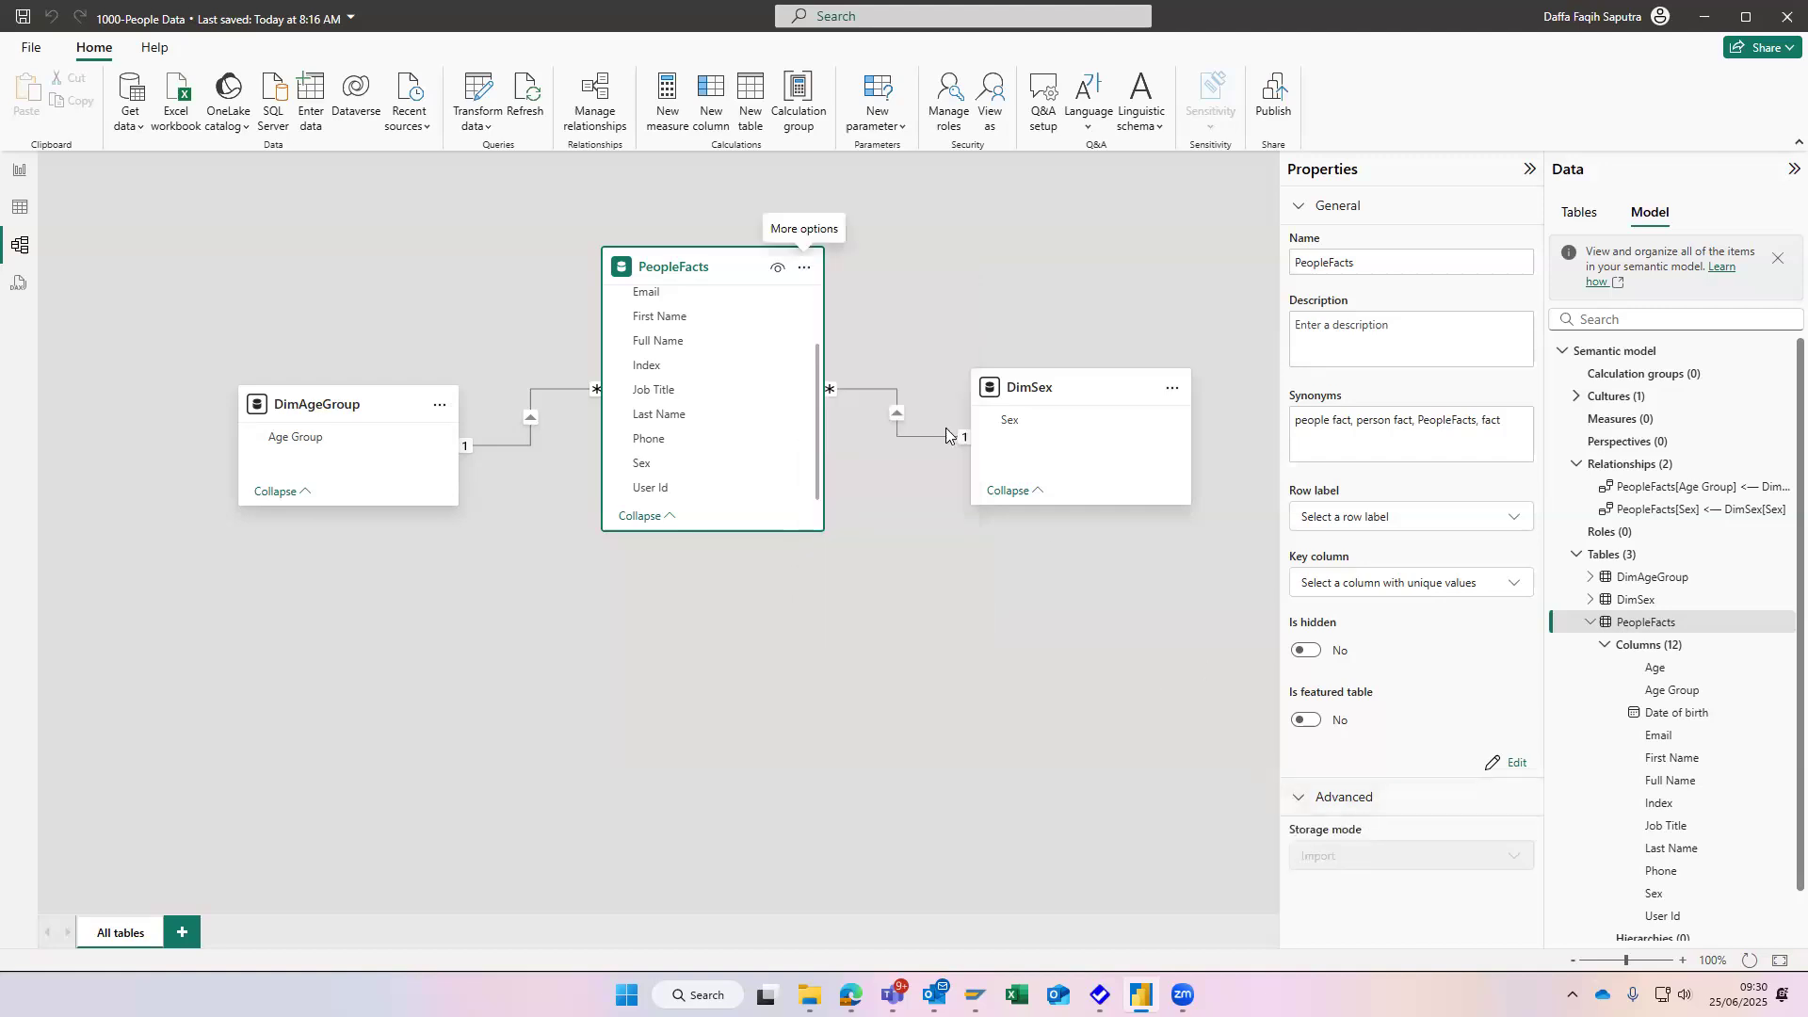
left_click(804, 269)
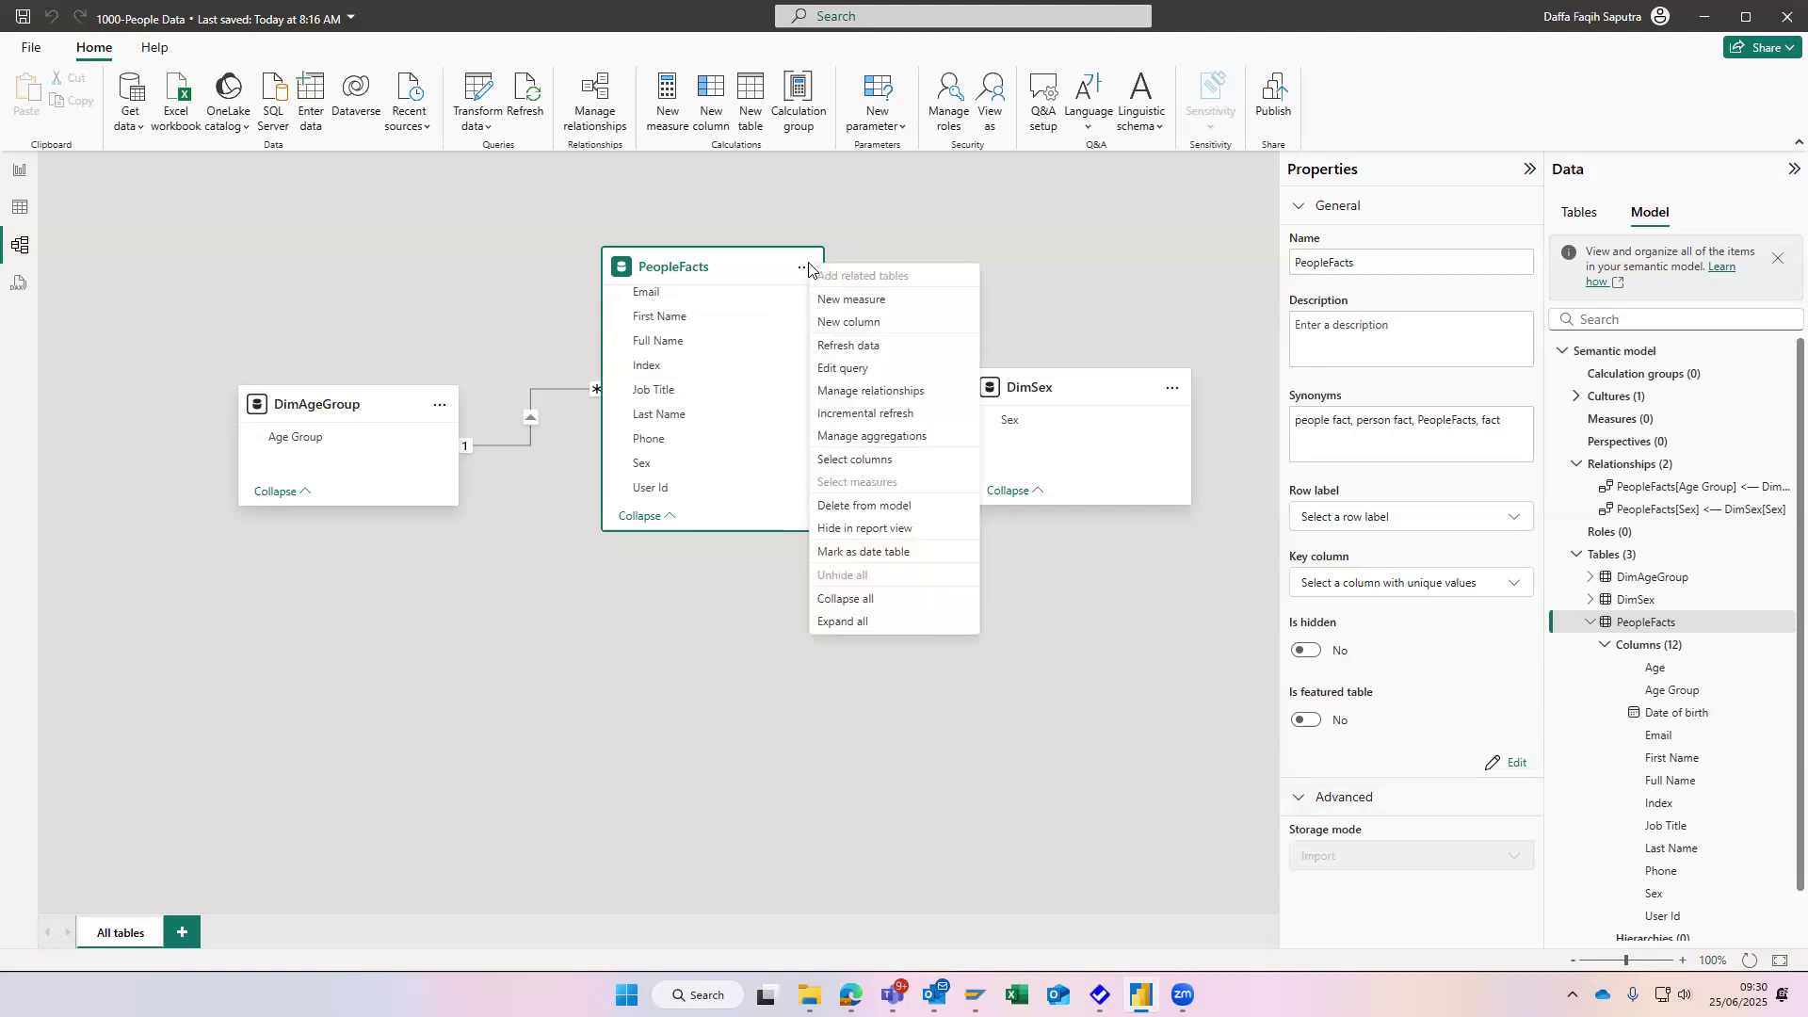
left_click(1171, 385)
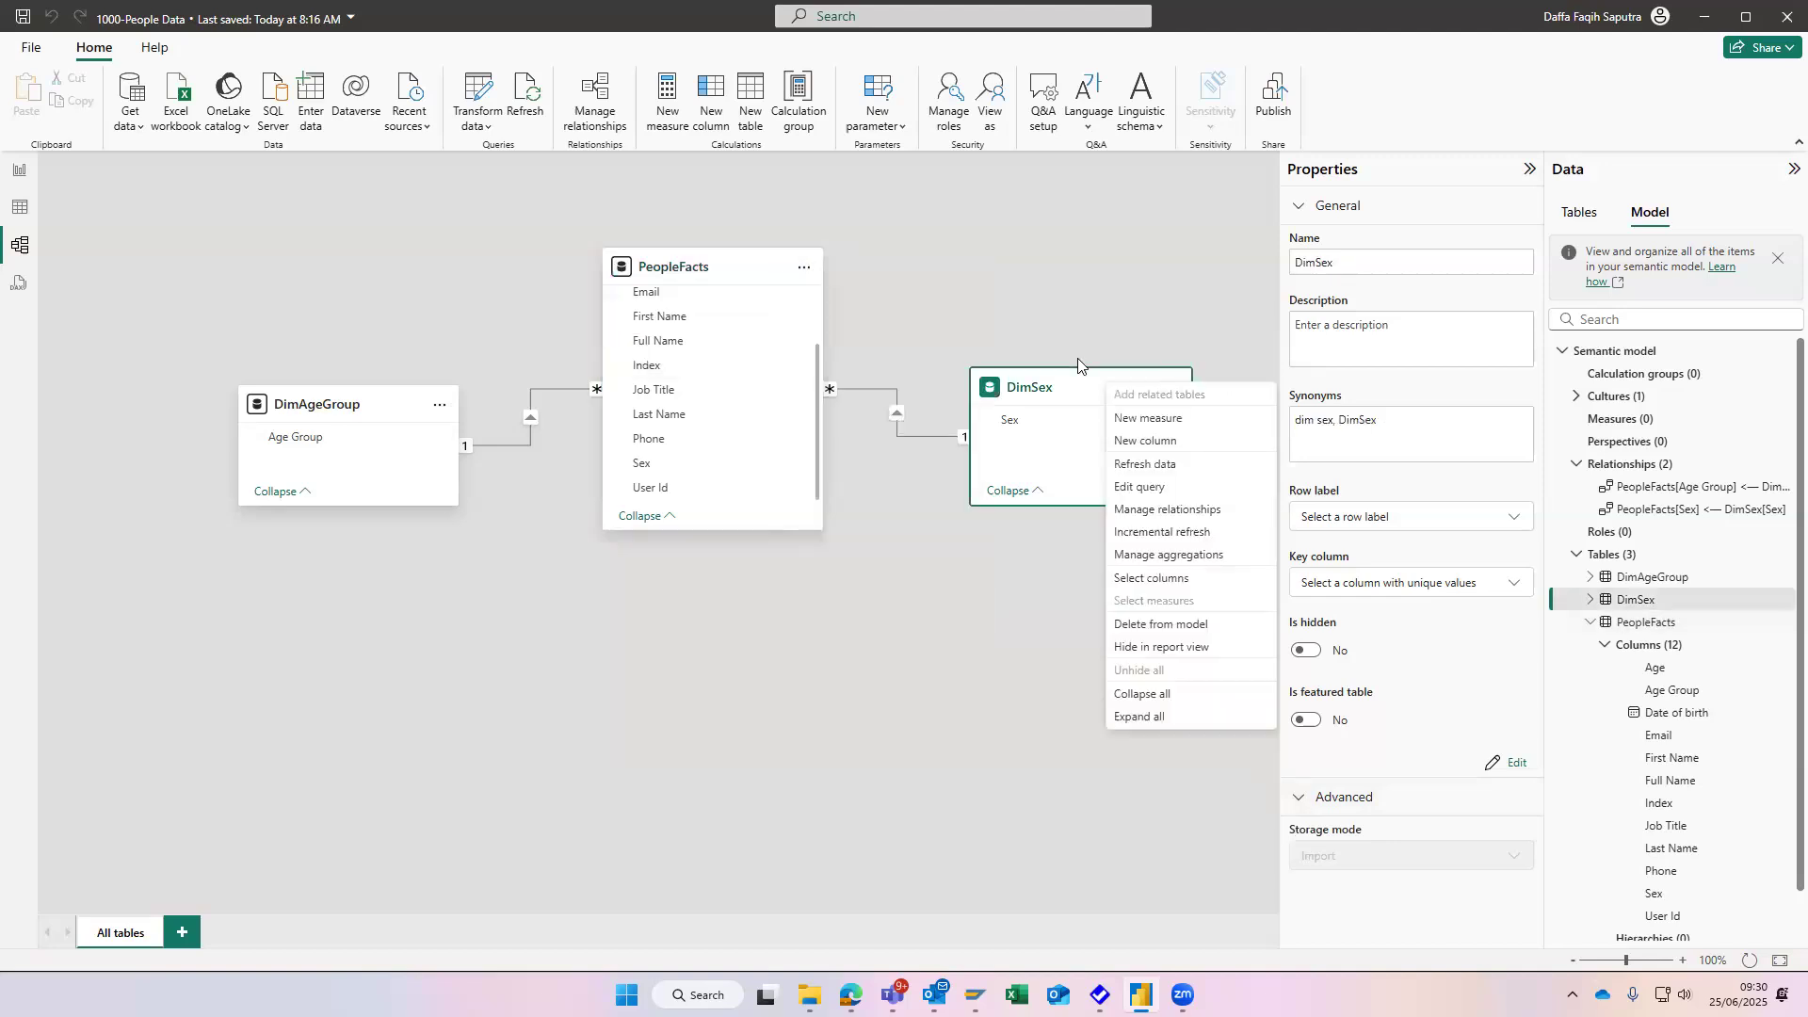
right_click(704, 261)
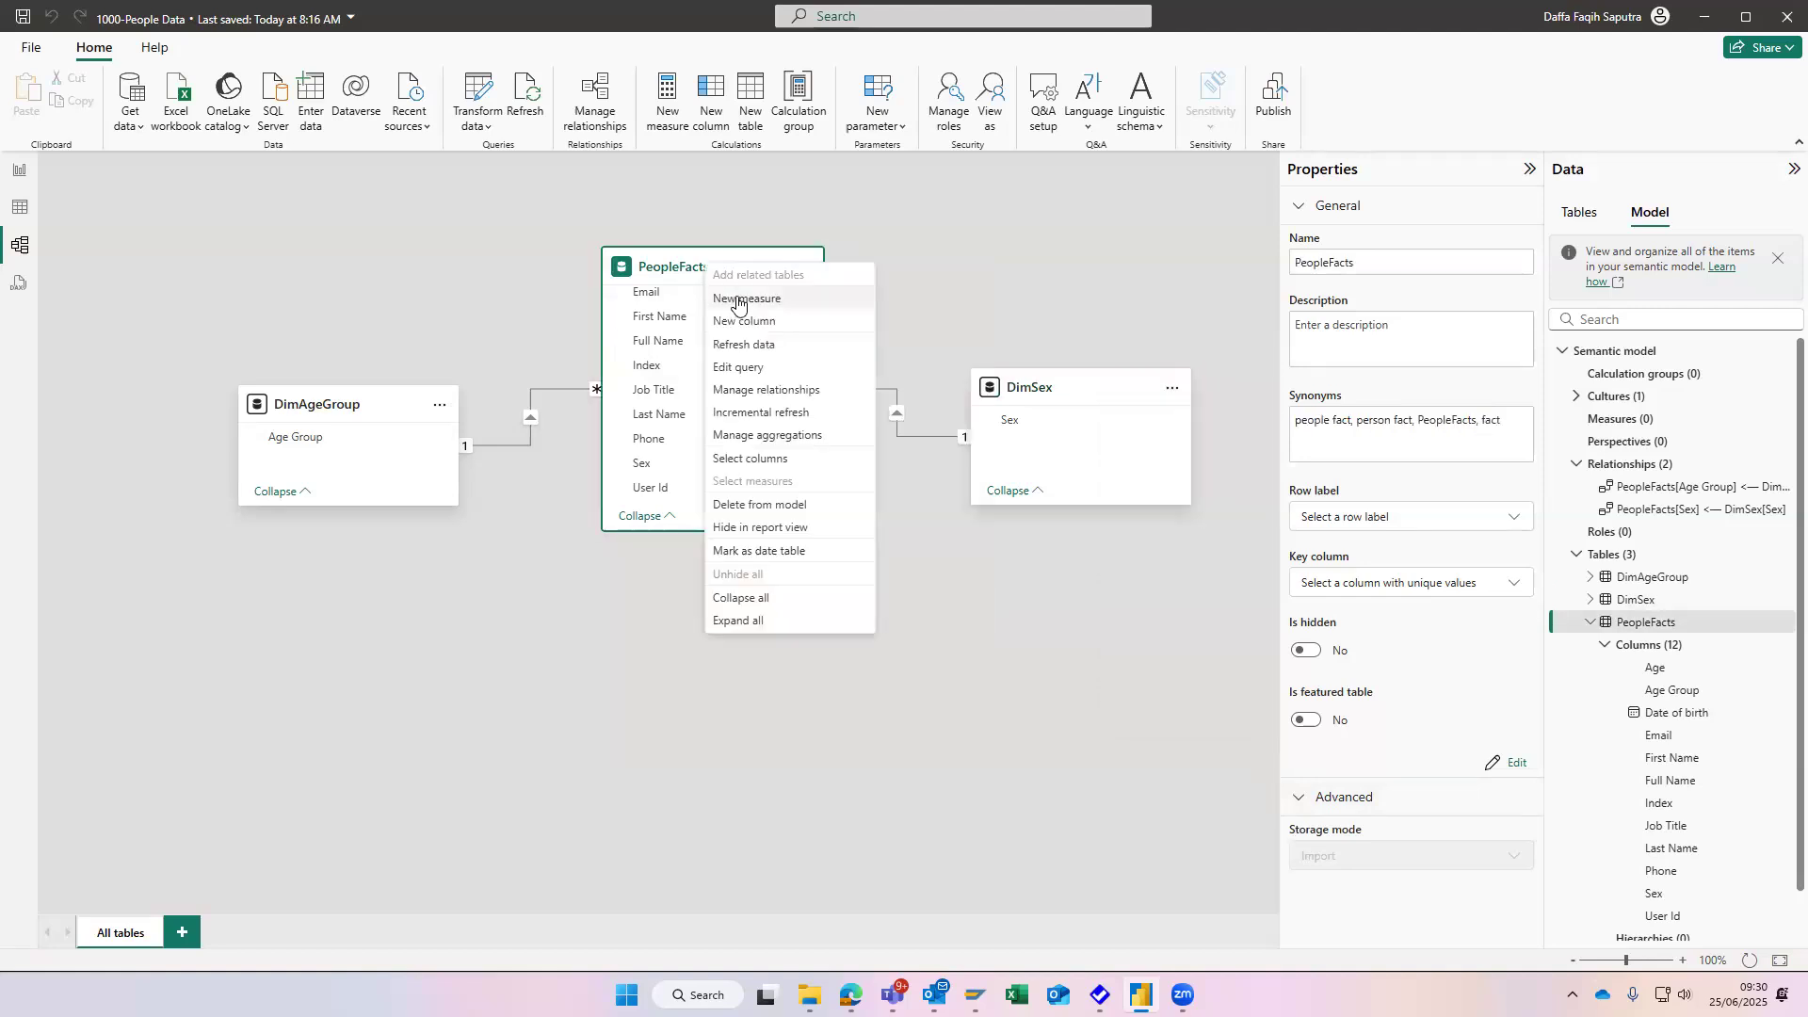
left_click(737, 296)
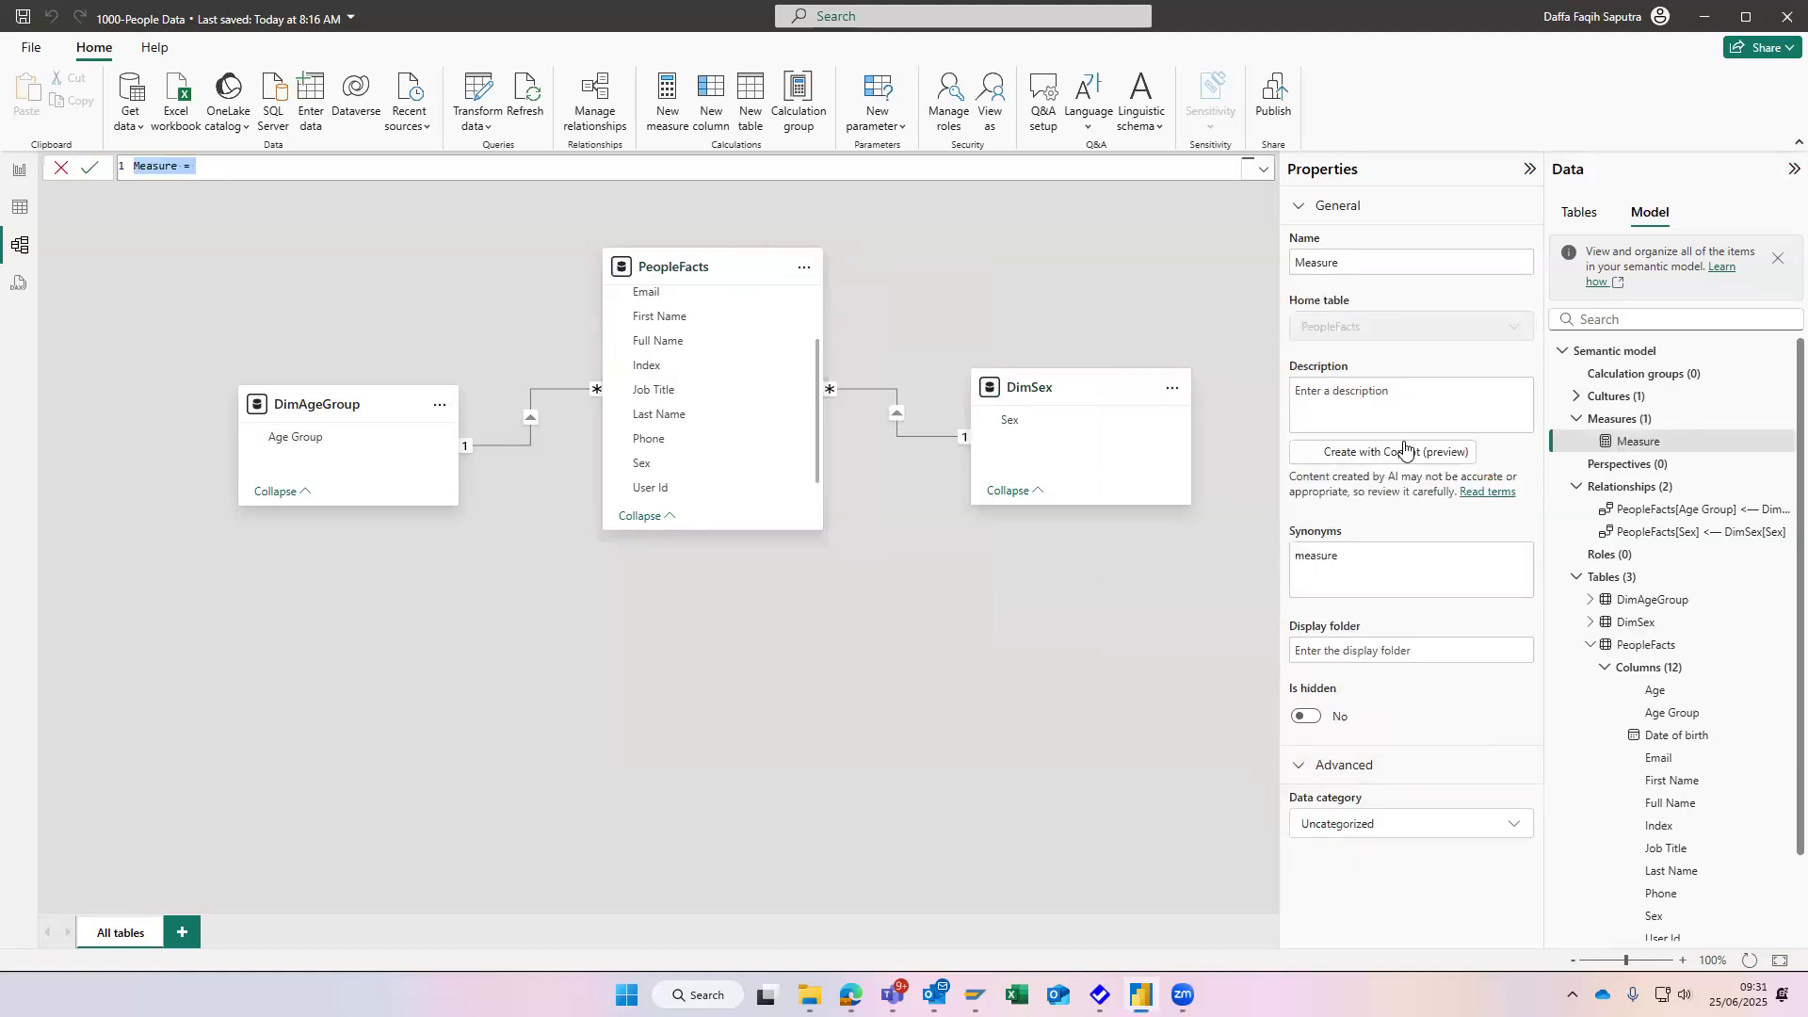
left_click(1785, 440)
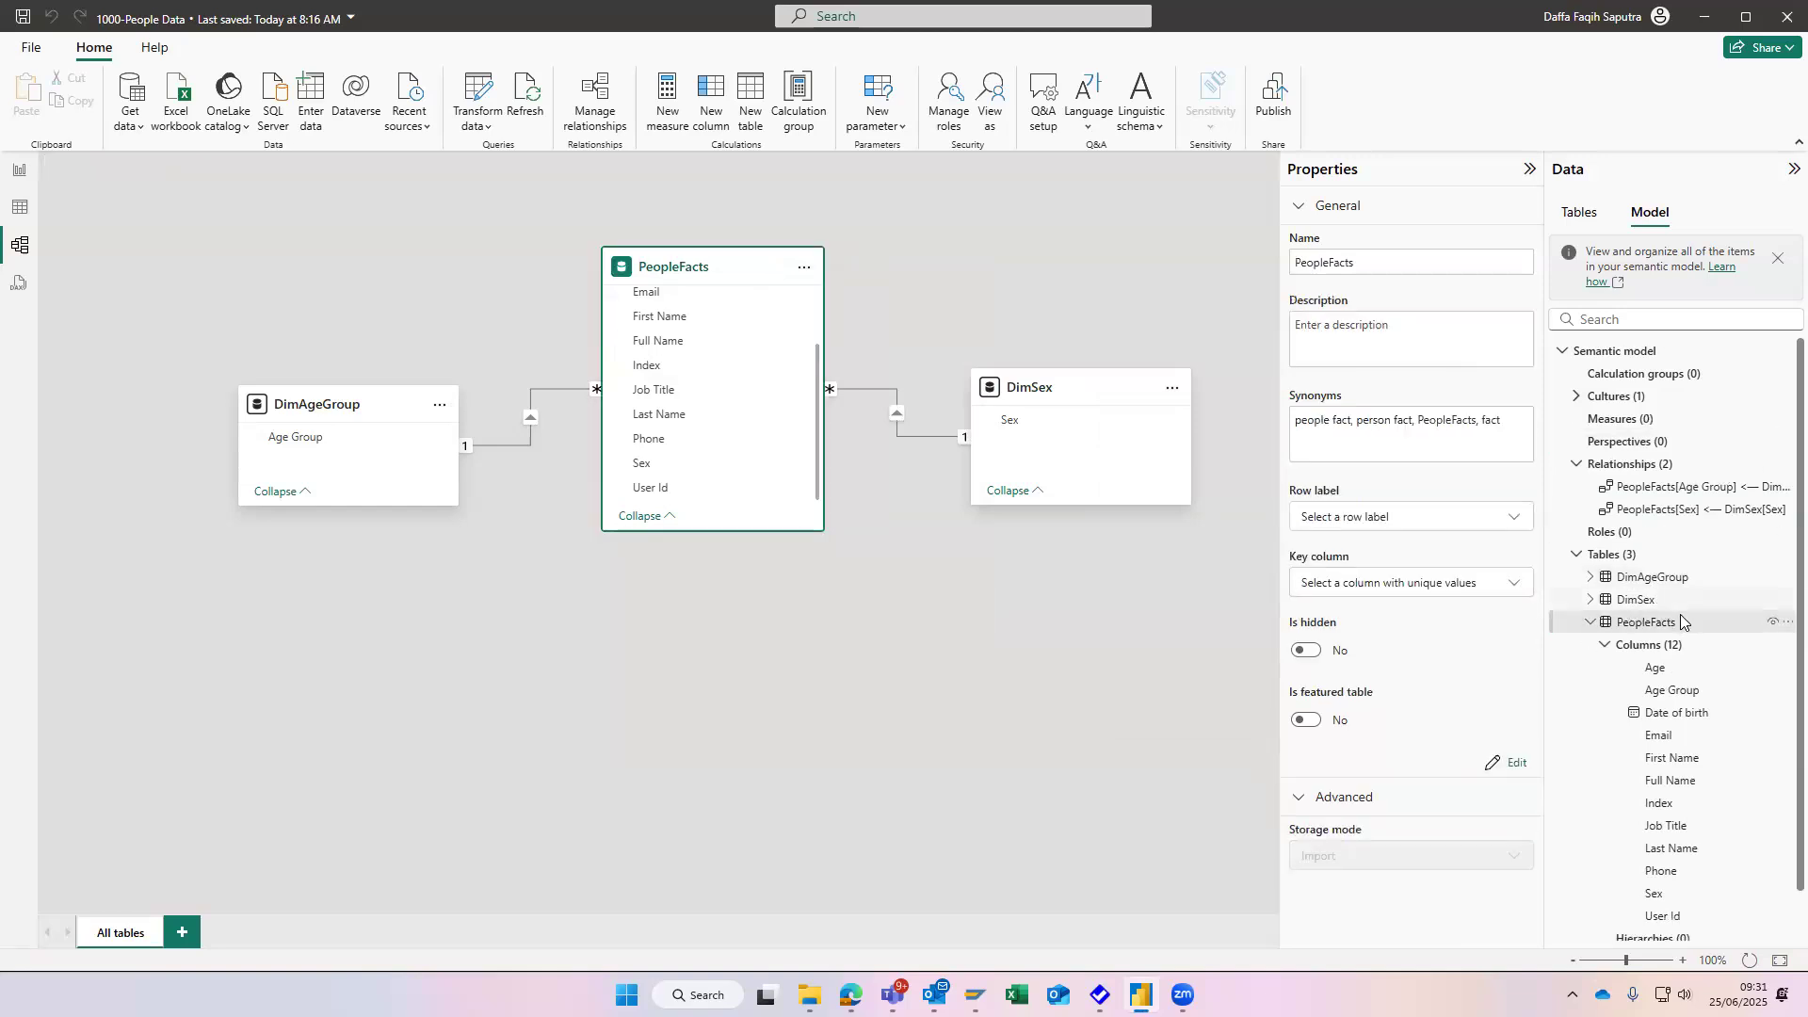
- Look for a Reference option among the commands of the PeopleFacts table in the semantic model tree
right_click(1682, 620)
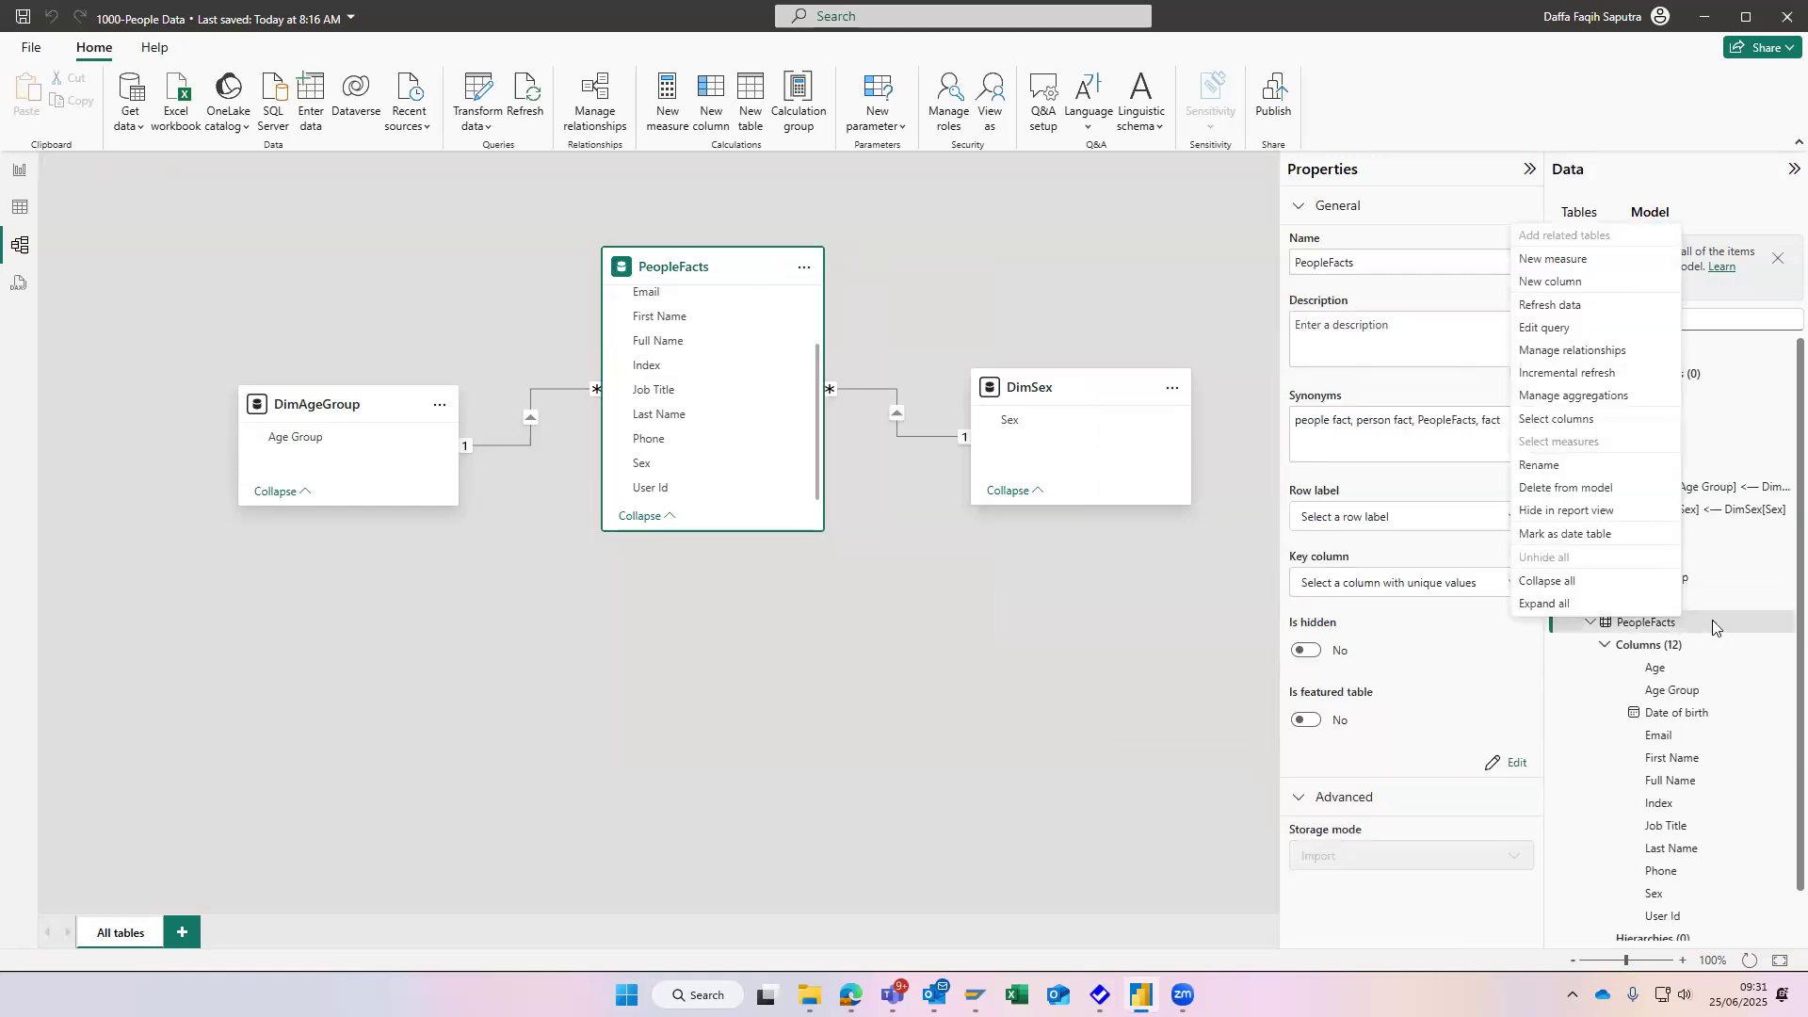
left_click(1714, 629)
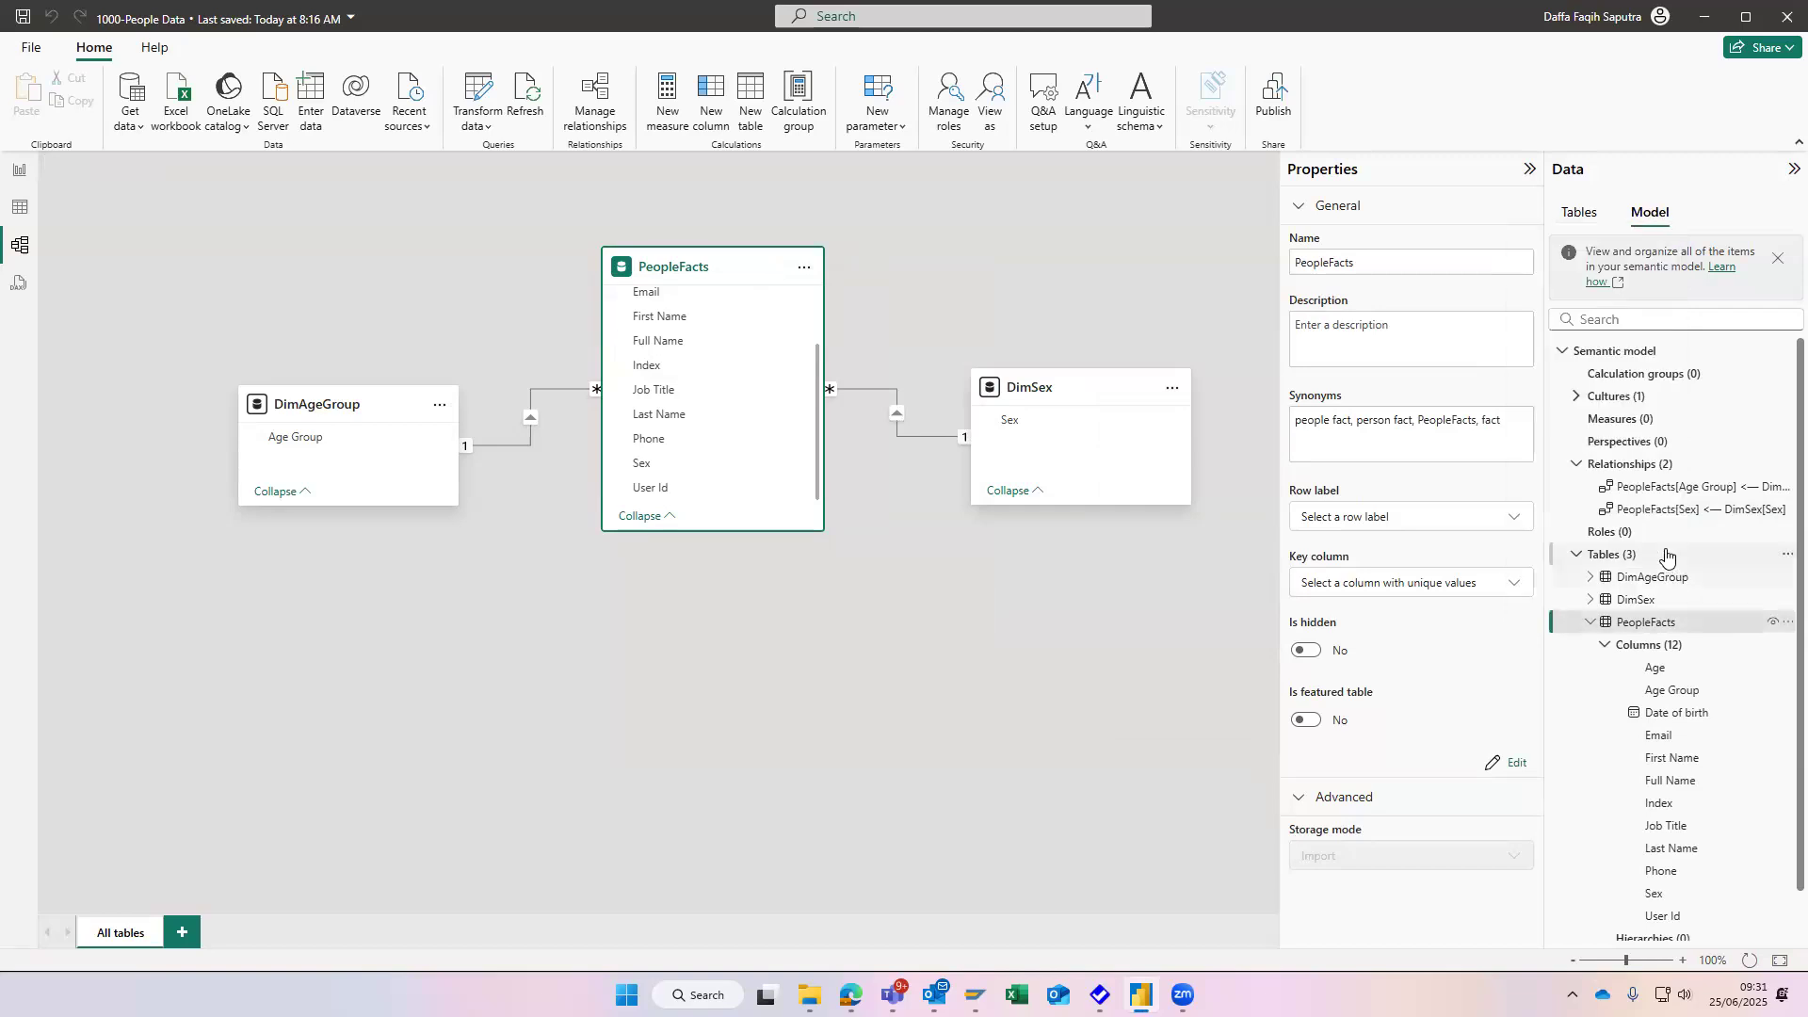
right_click(1690, 621)
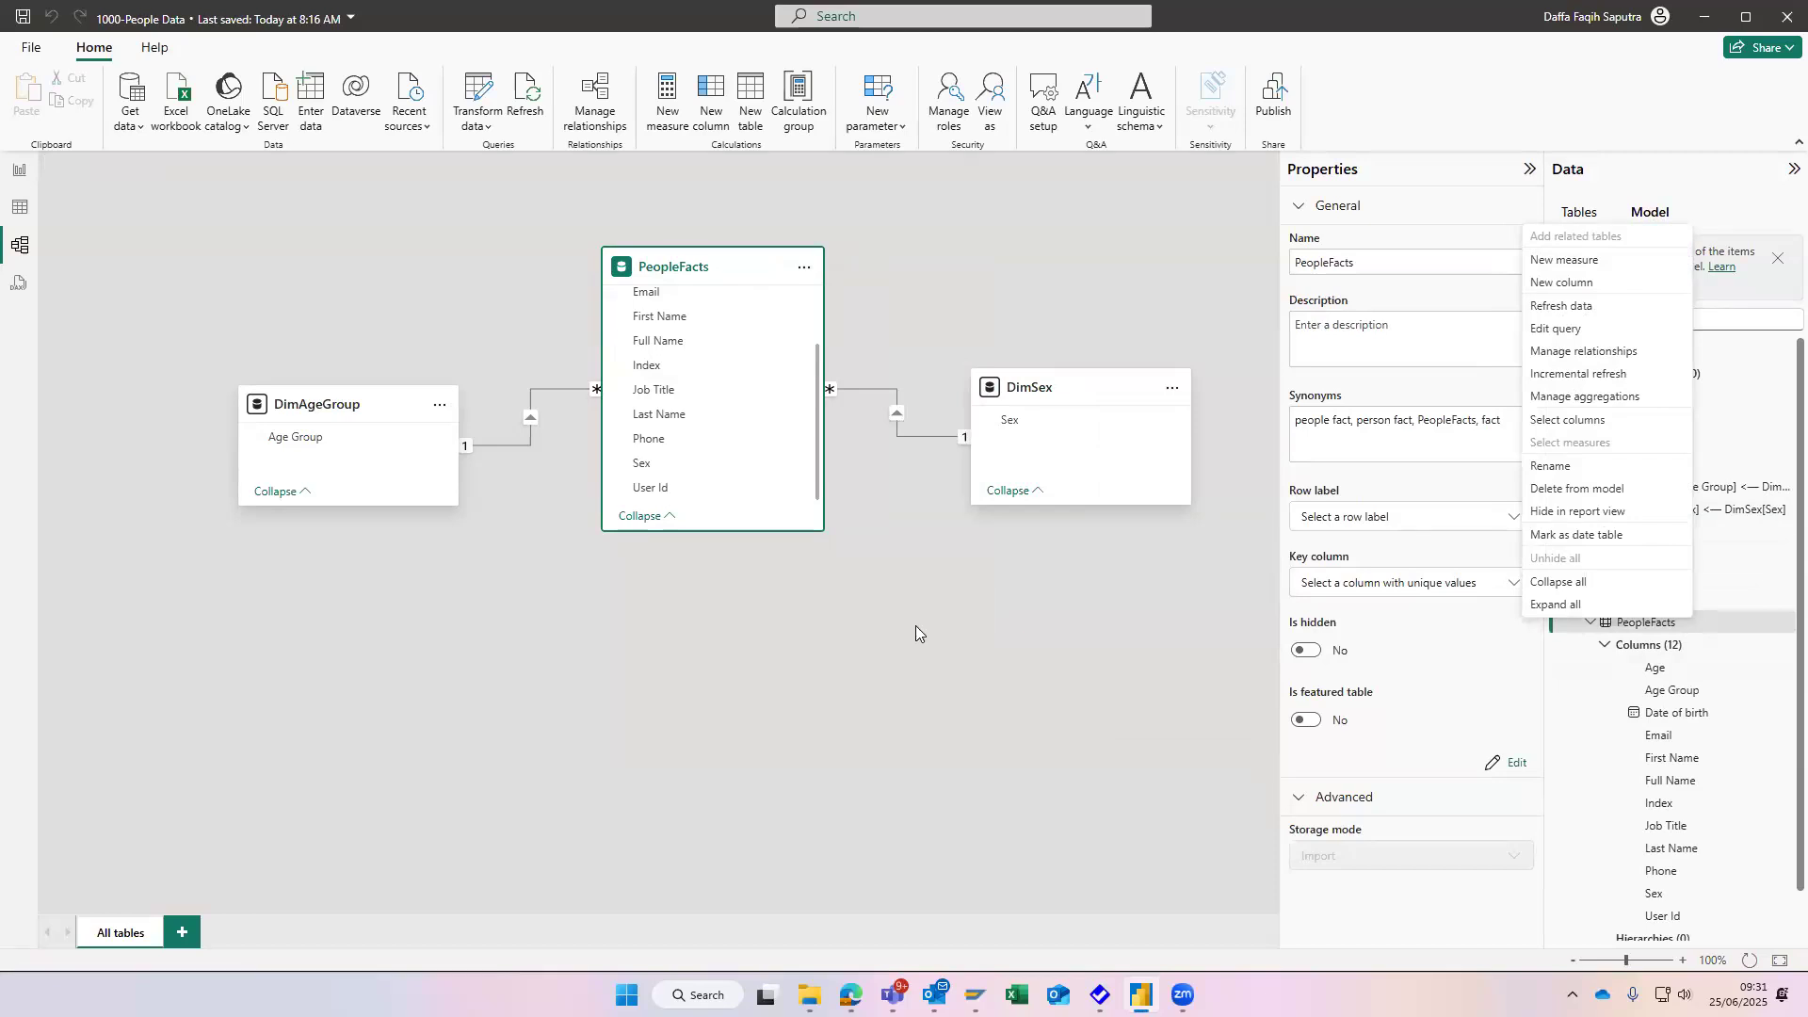
left_click(1022, 658)
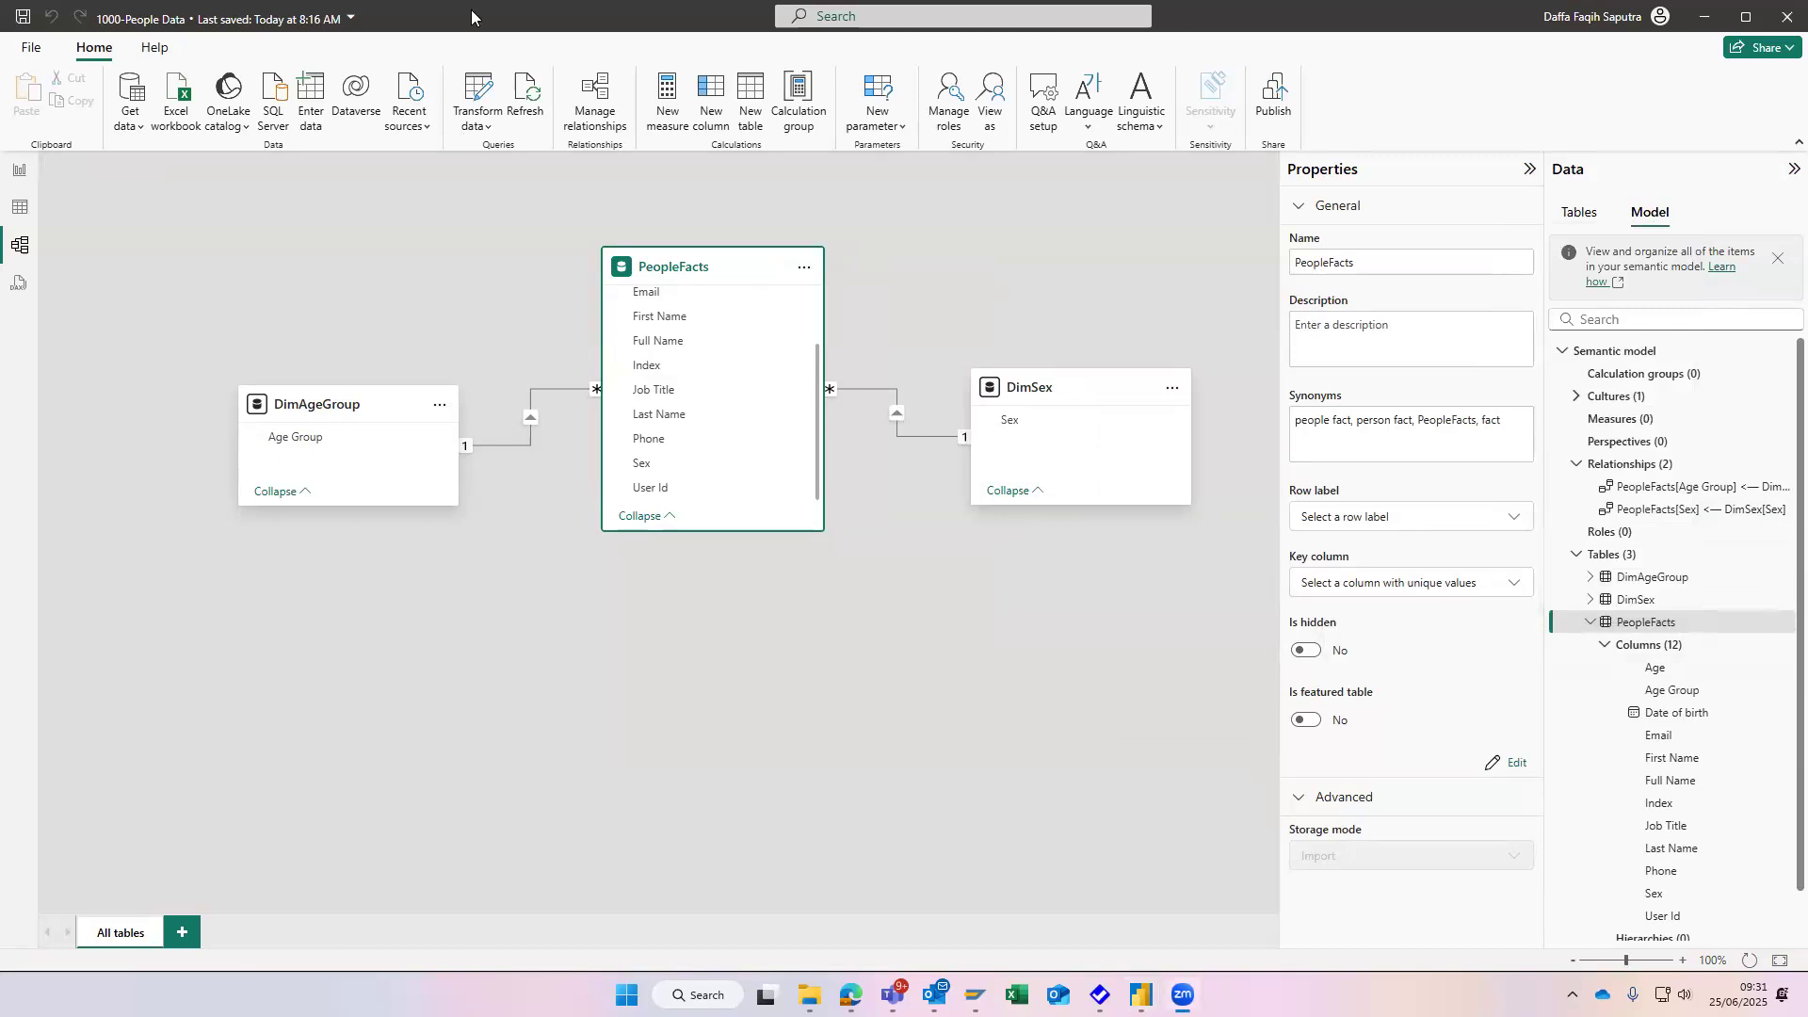
- Check the commands of the DimAgeGroup and DimSex cards in the model diagram for a Reference option
left_click(1005, 282)
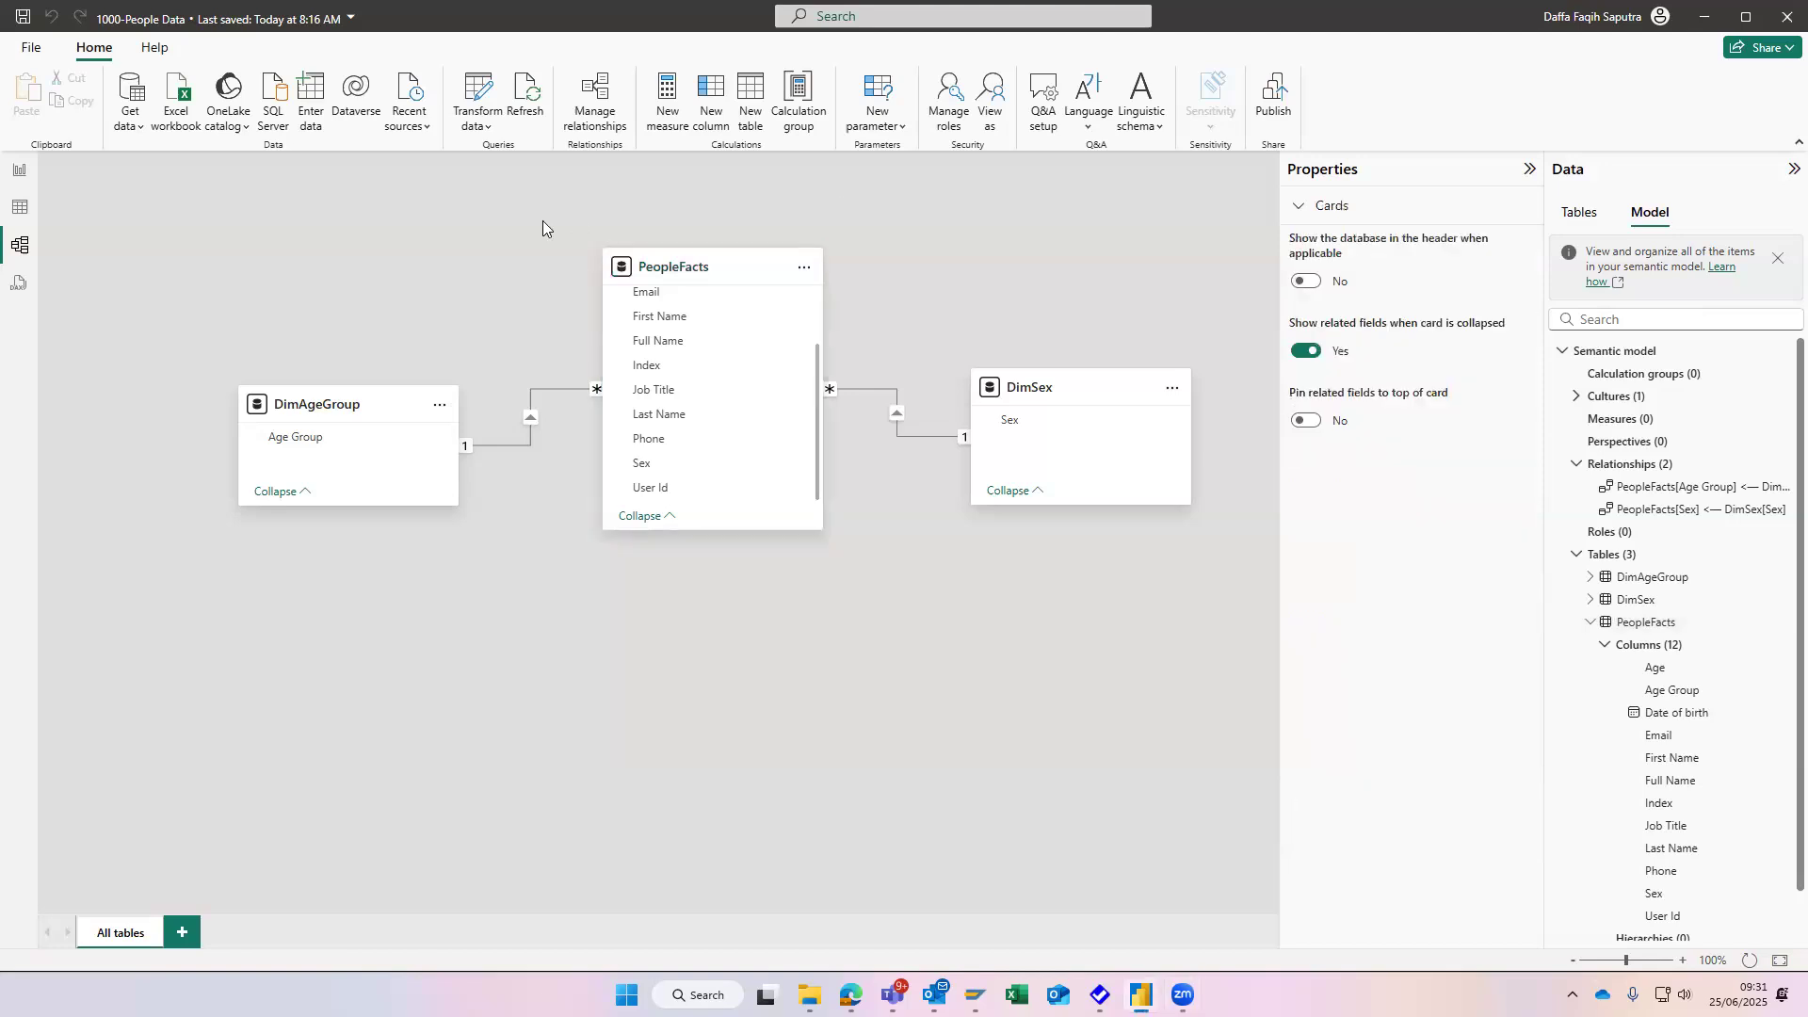
left_click(440, 405)
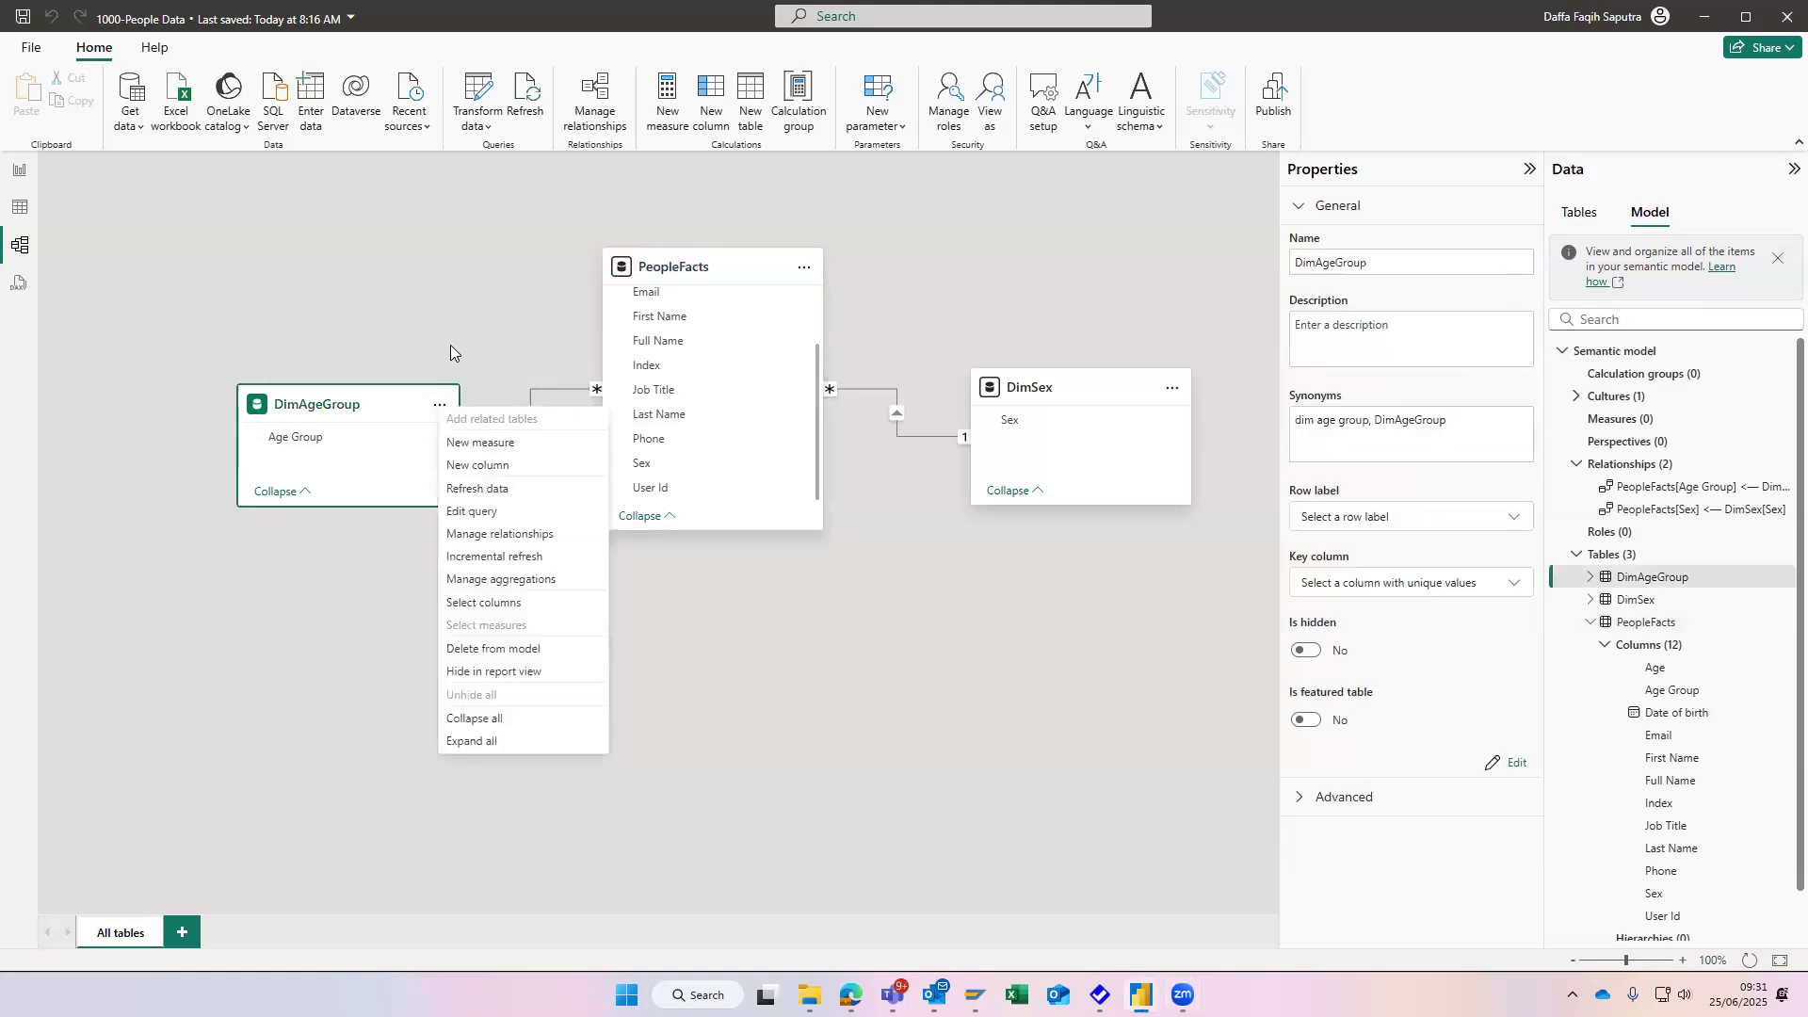
key("Escape")
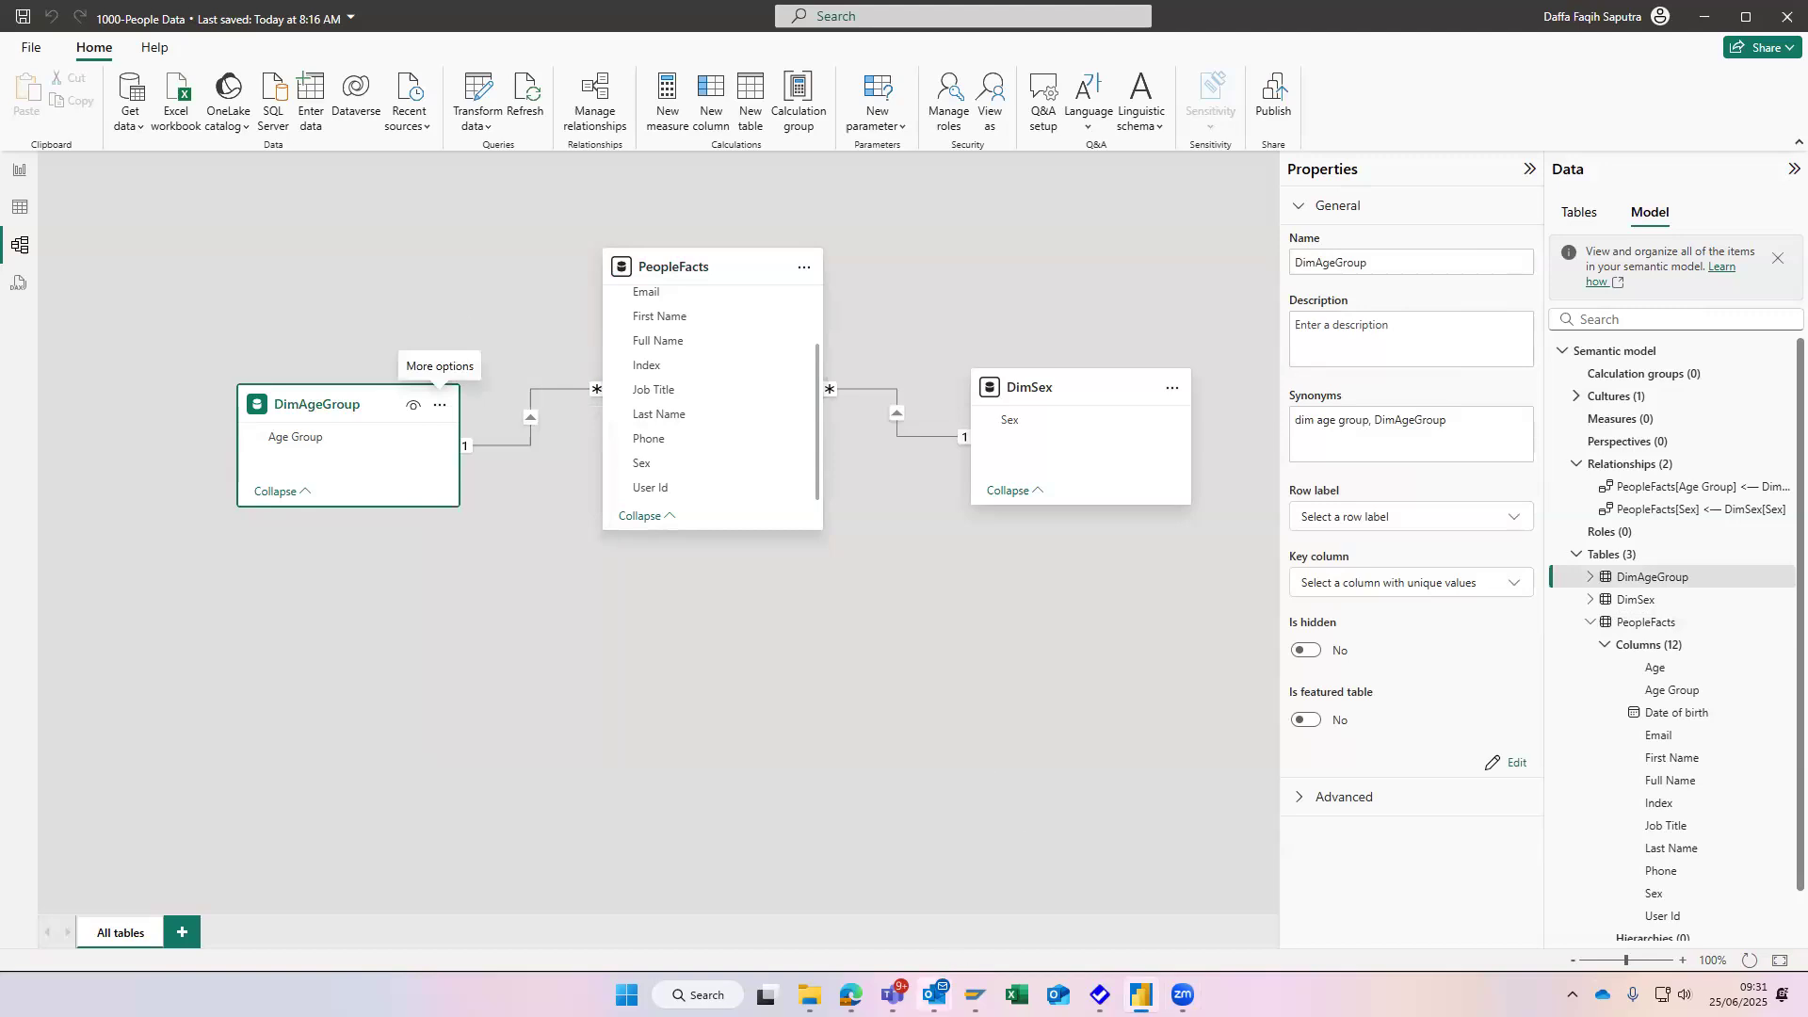
mouse_move(934, 995)
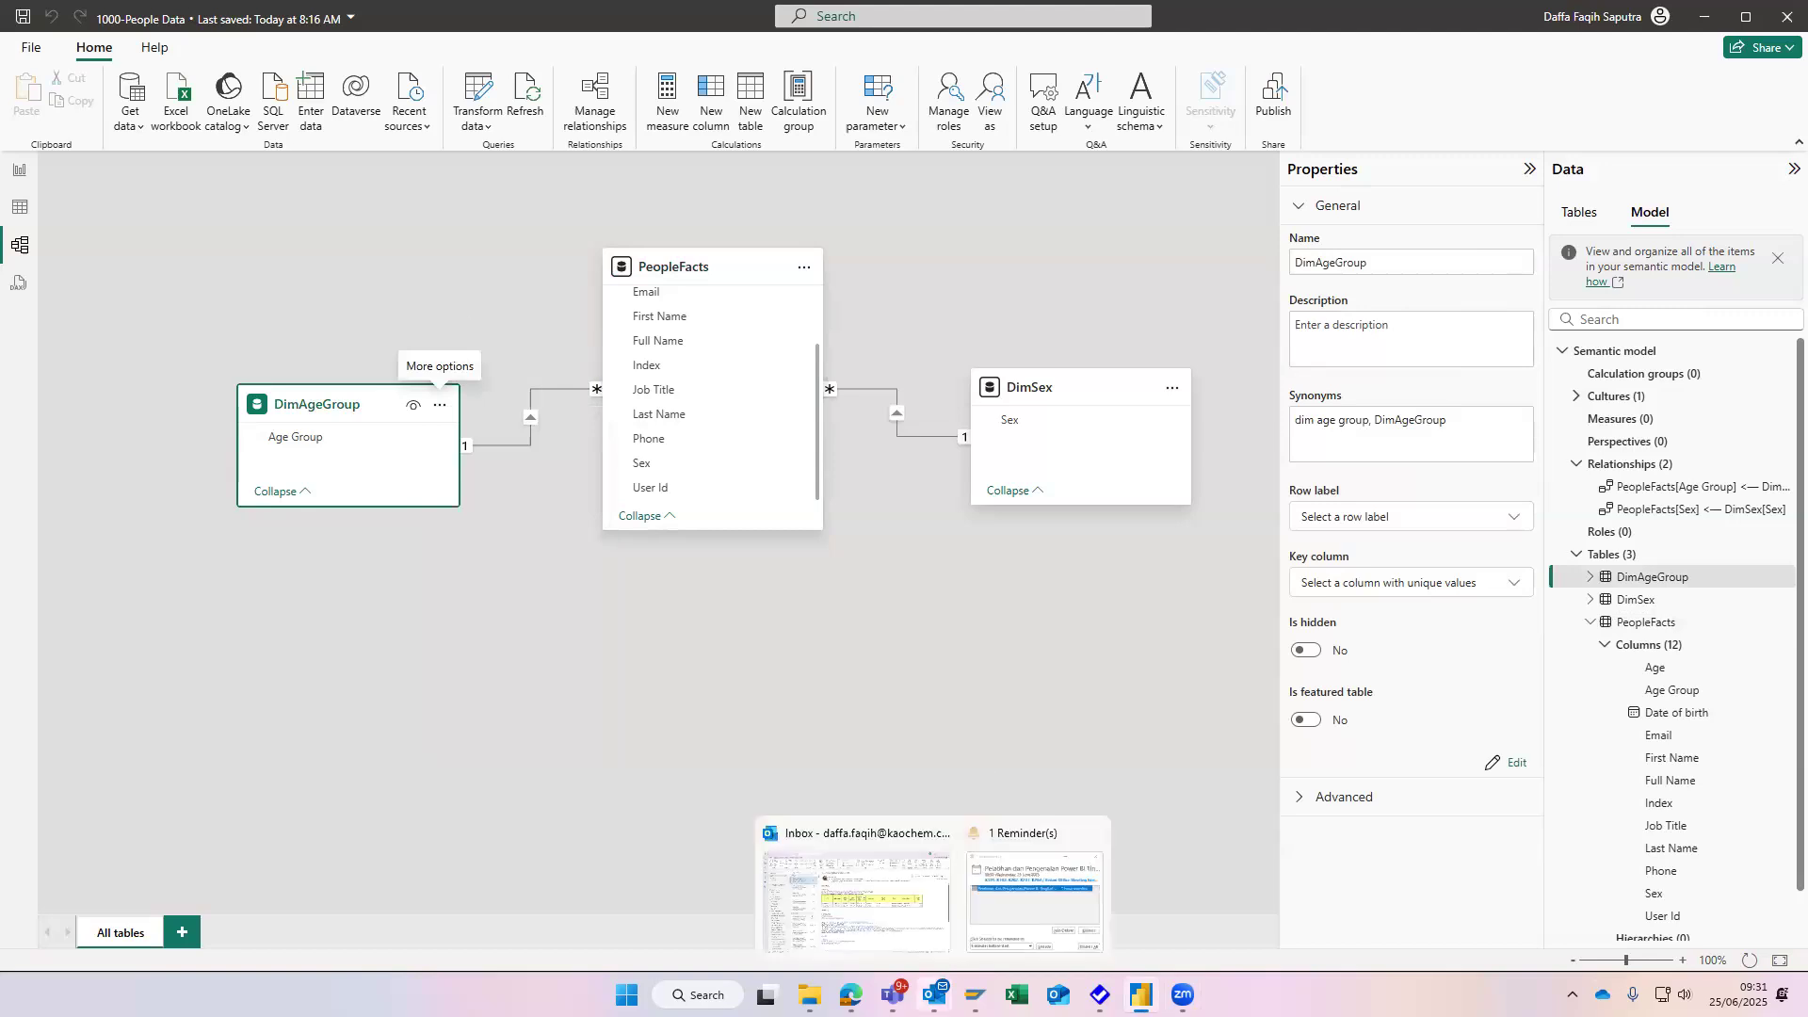
left_click(1173, 390)
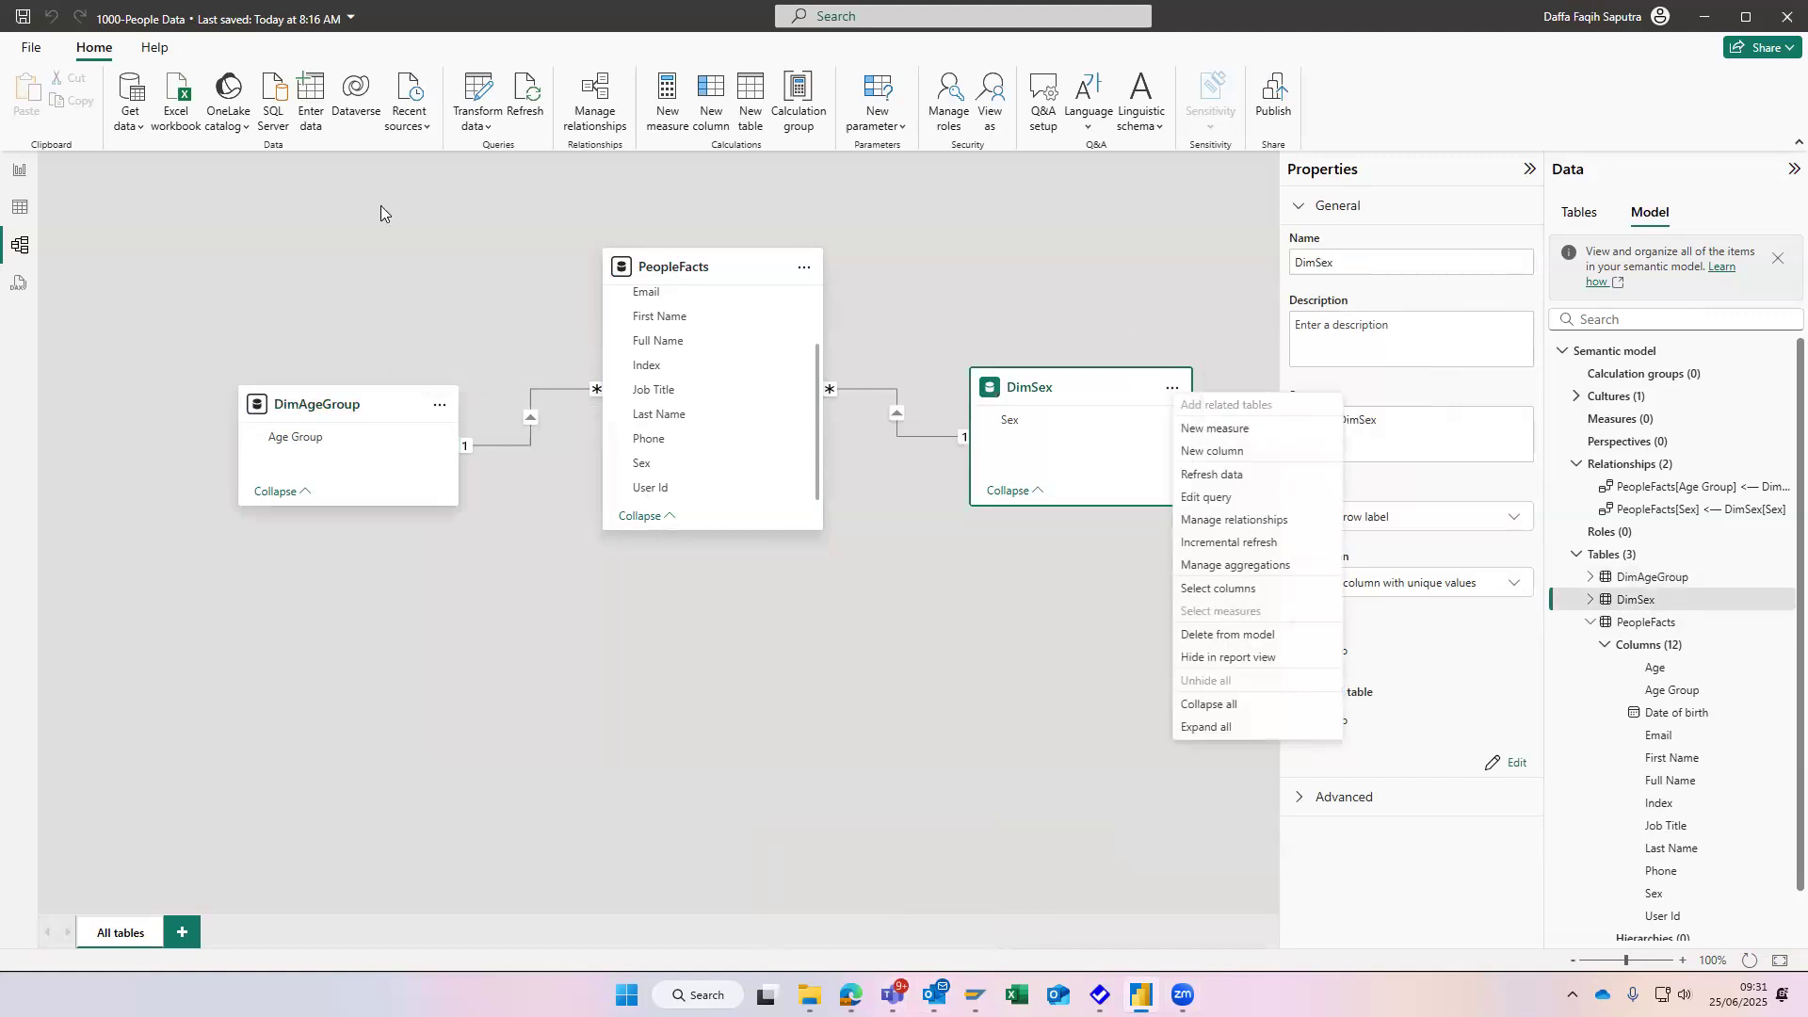
key("Escape")
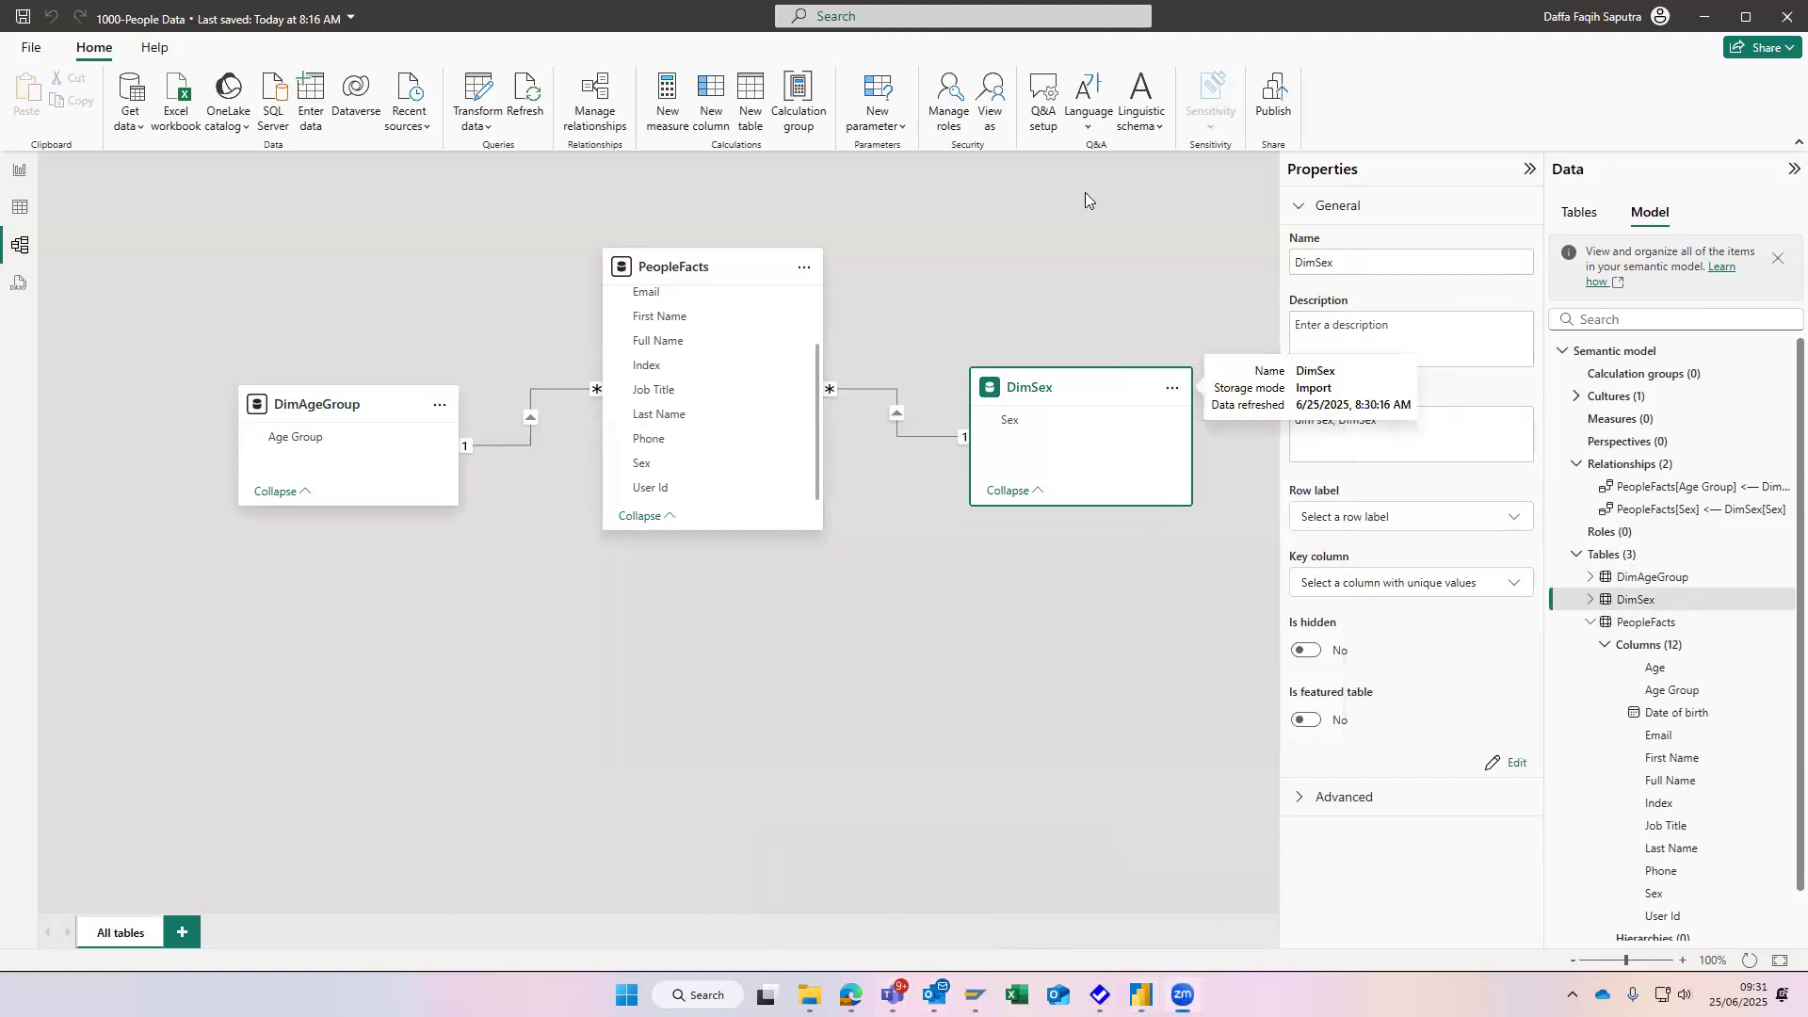
- Check the DimAgeGroup and PeopleFacts card commands for a Reference option, opening the PeopleFacts query in Power Query Editor and closing it again
left_click(396, 358)
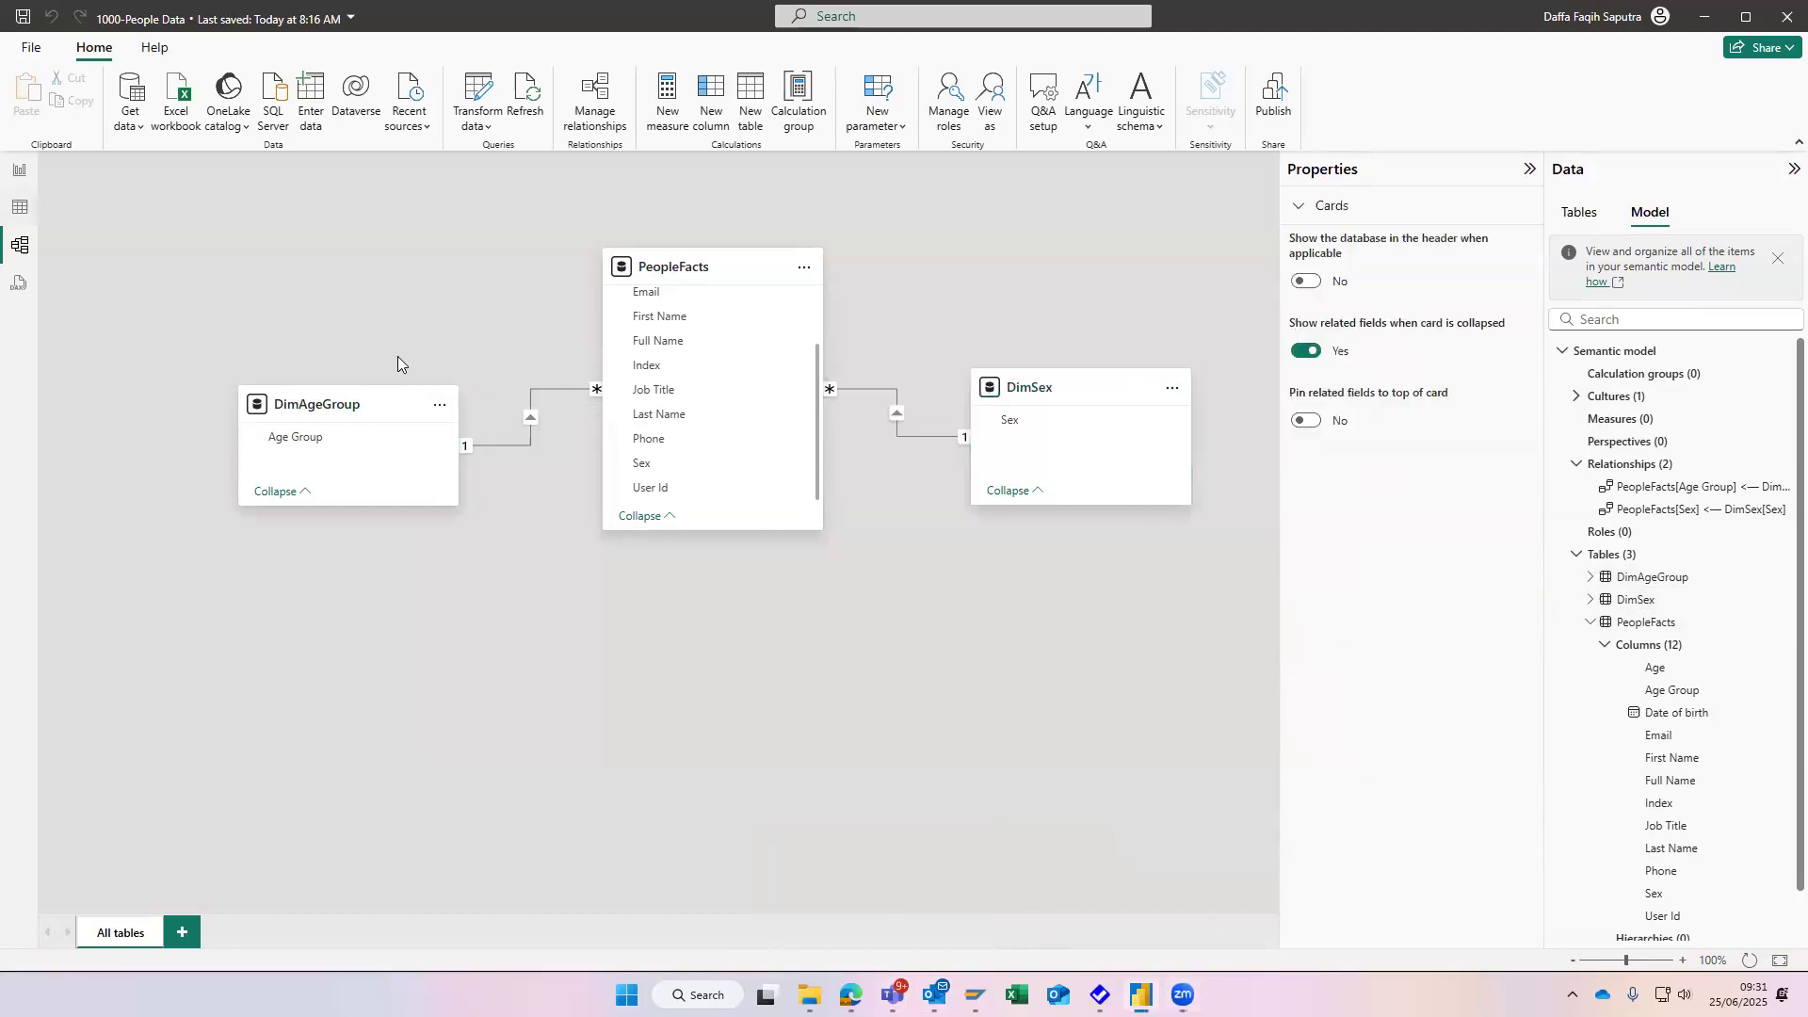
left_click(439, 408)
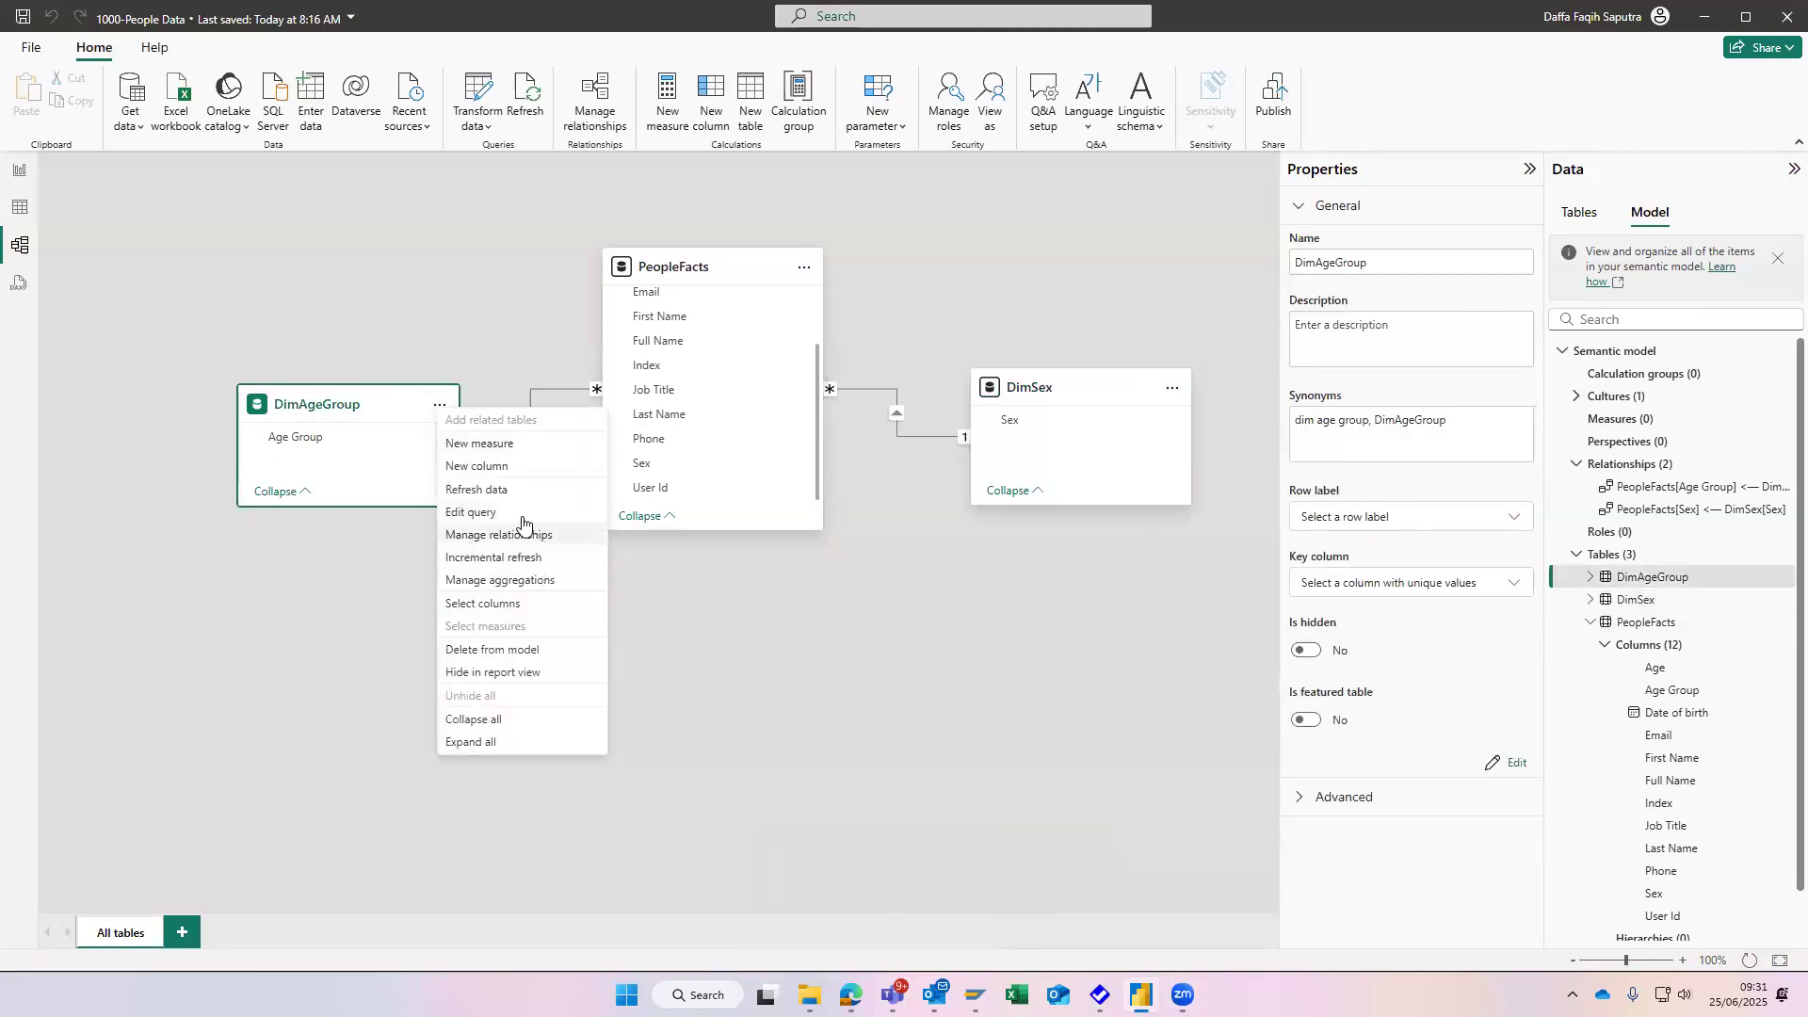
left_click(807, 268)
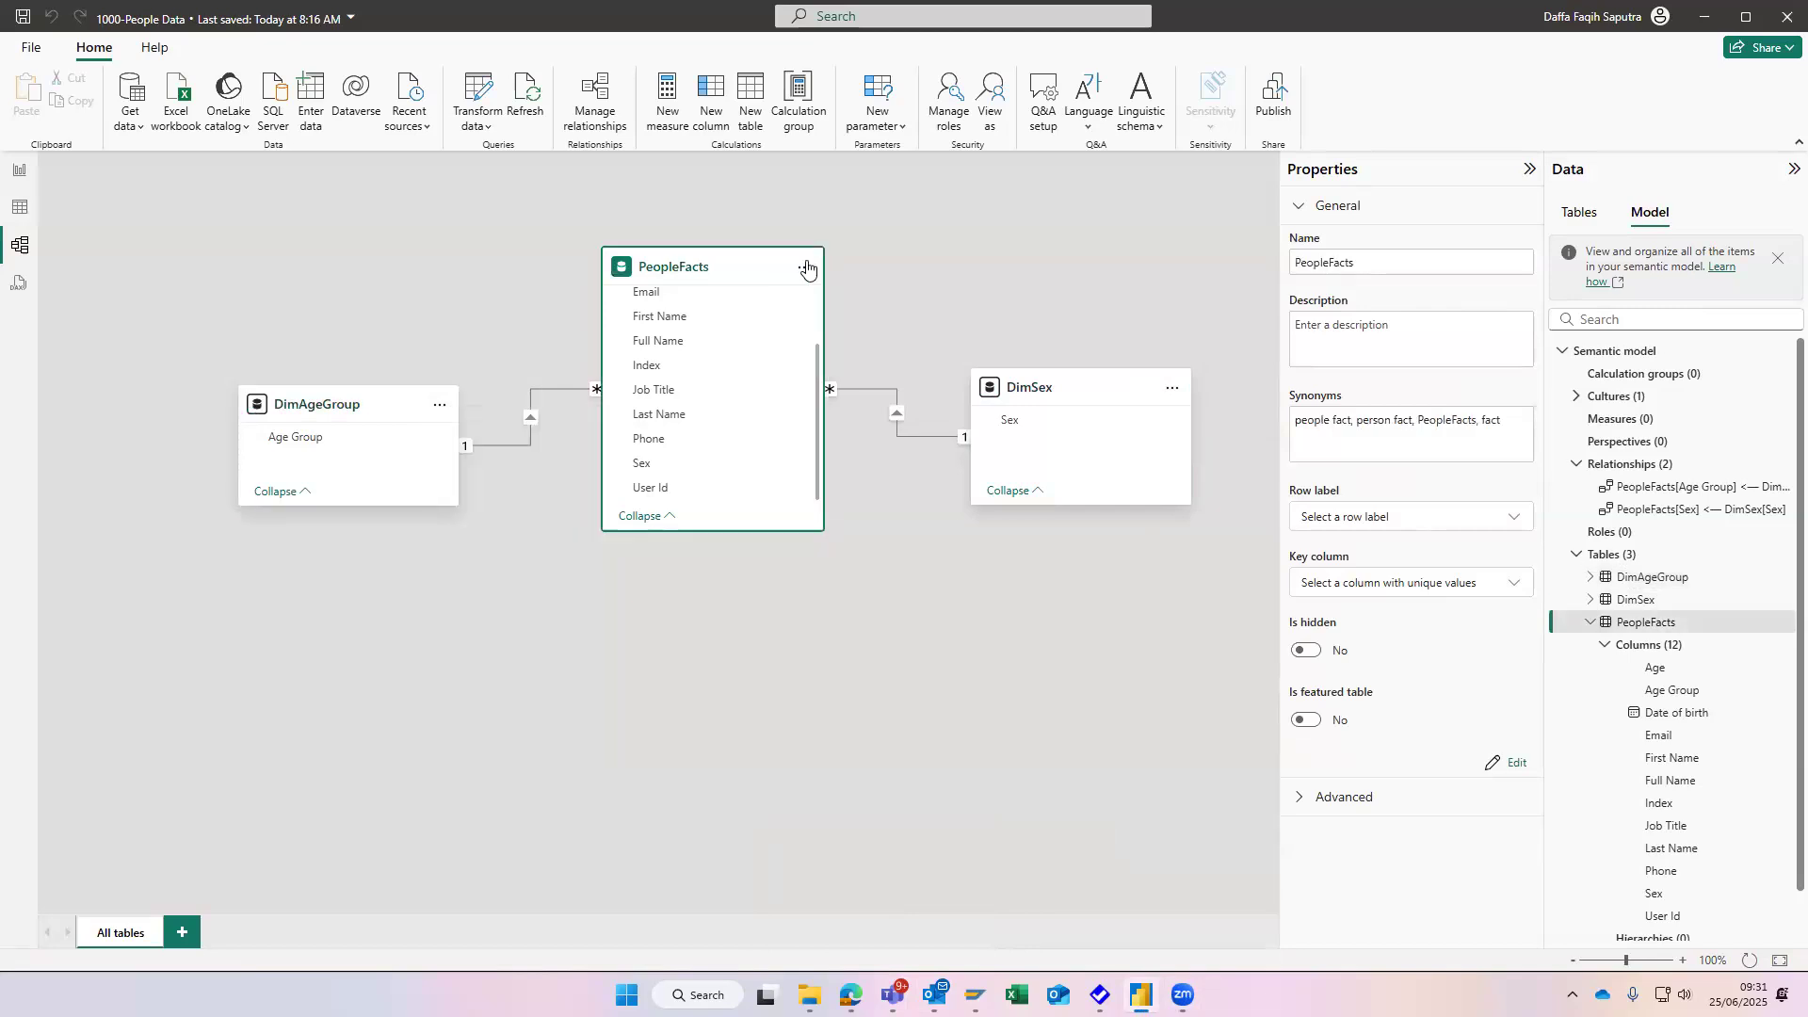
left_click(893, 442)
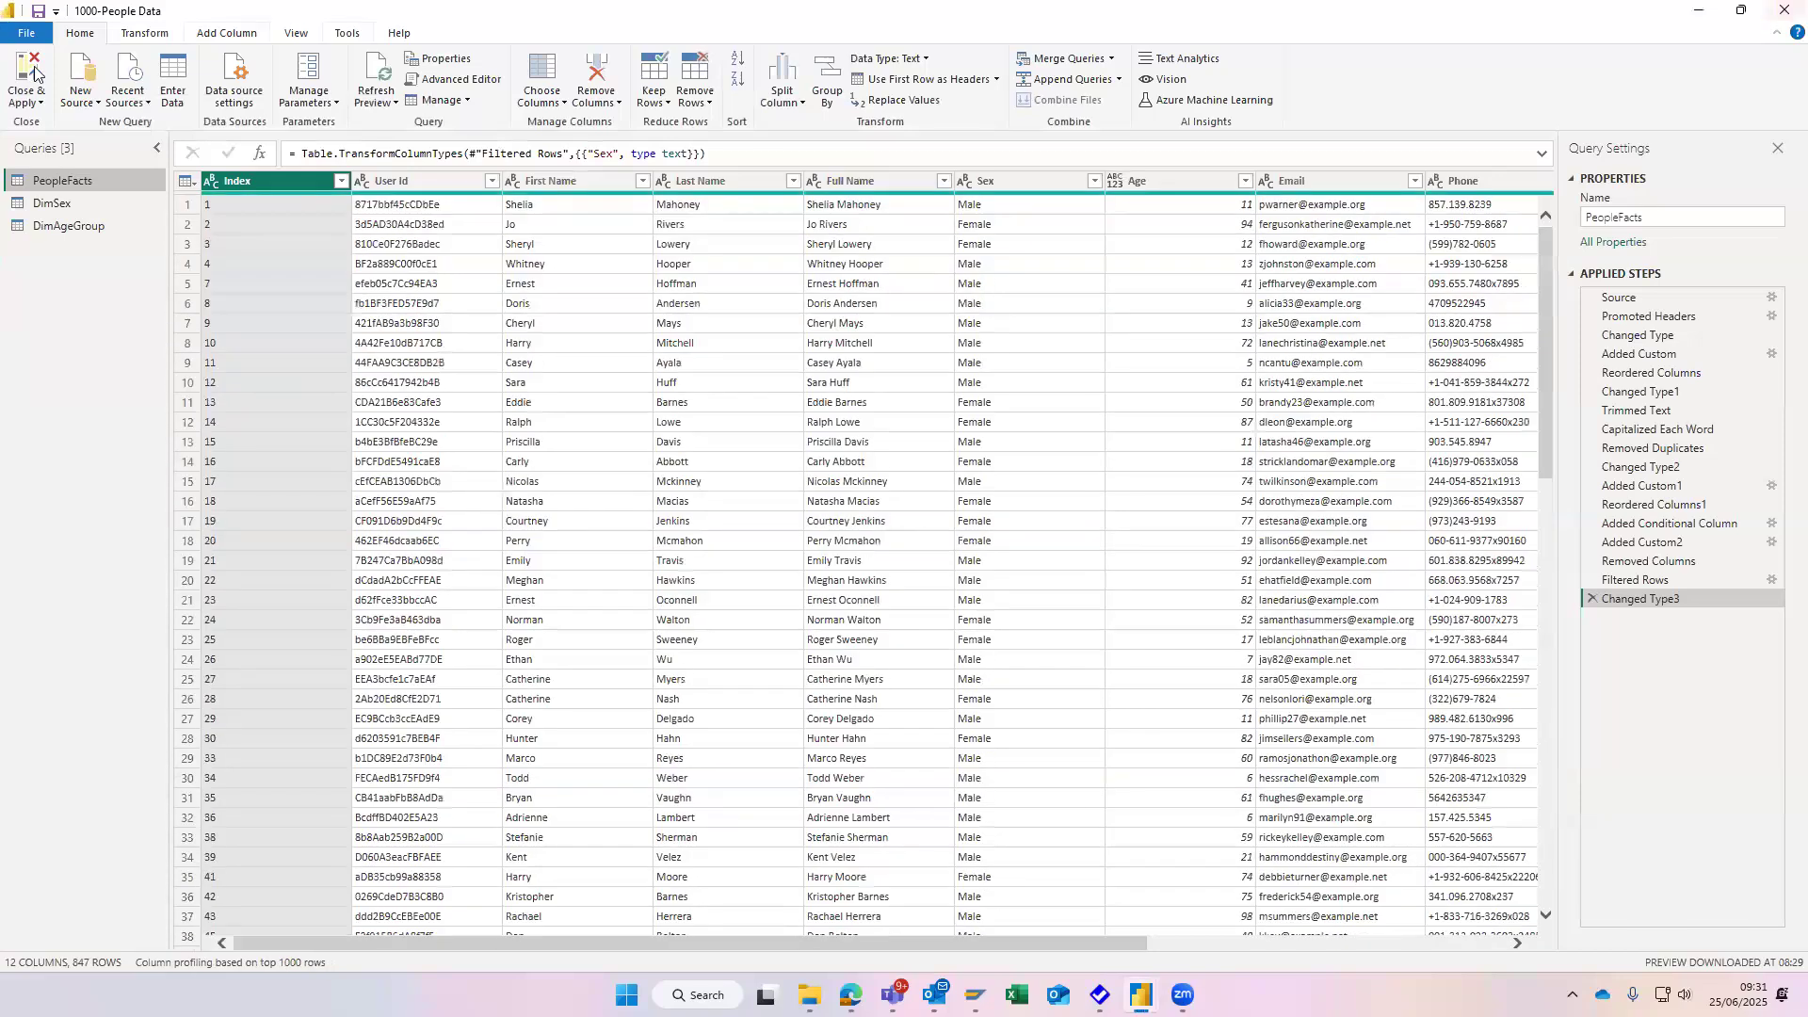
left_click(35, 73)
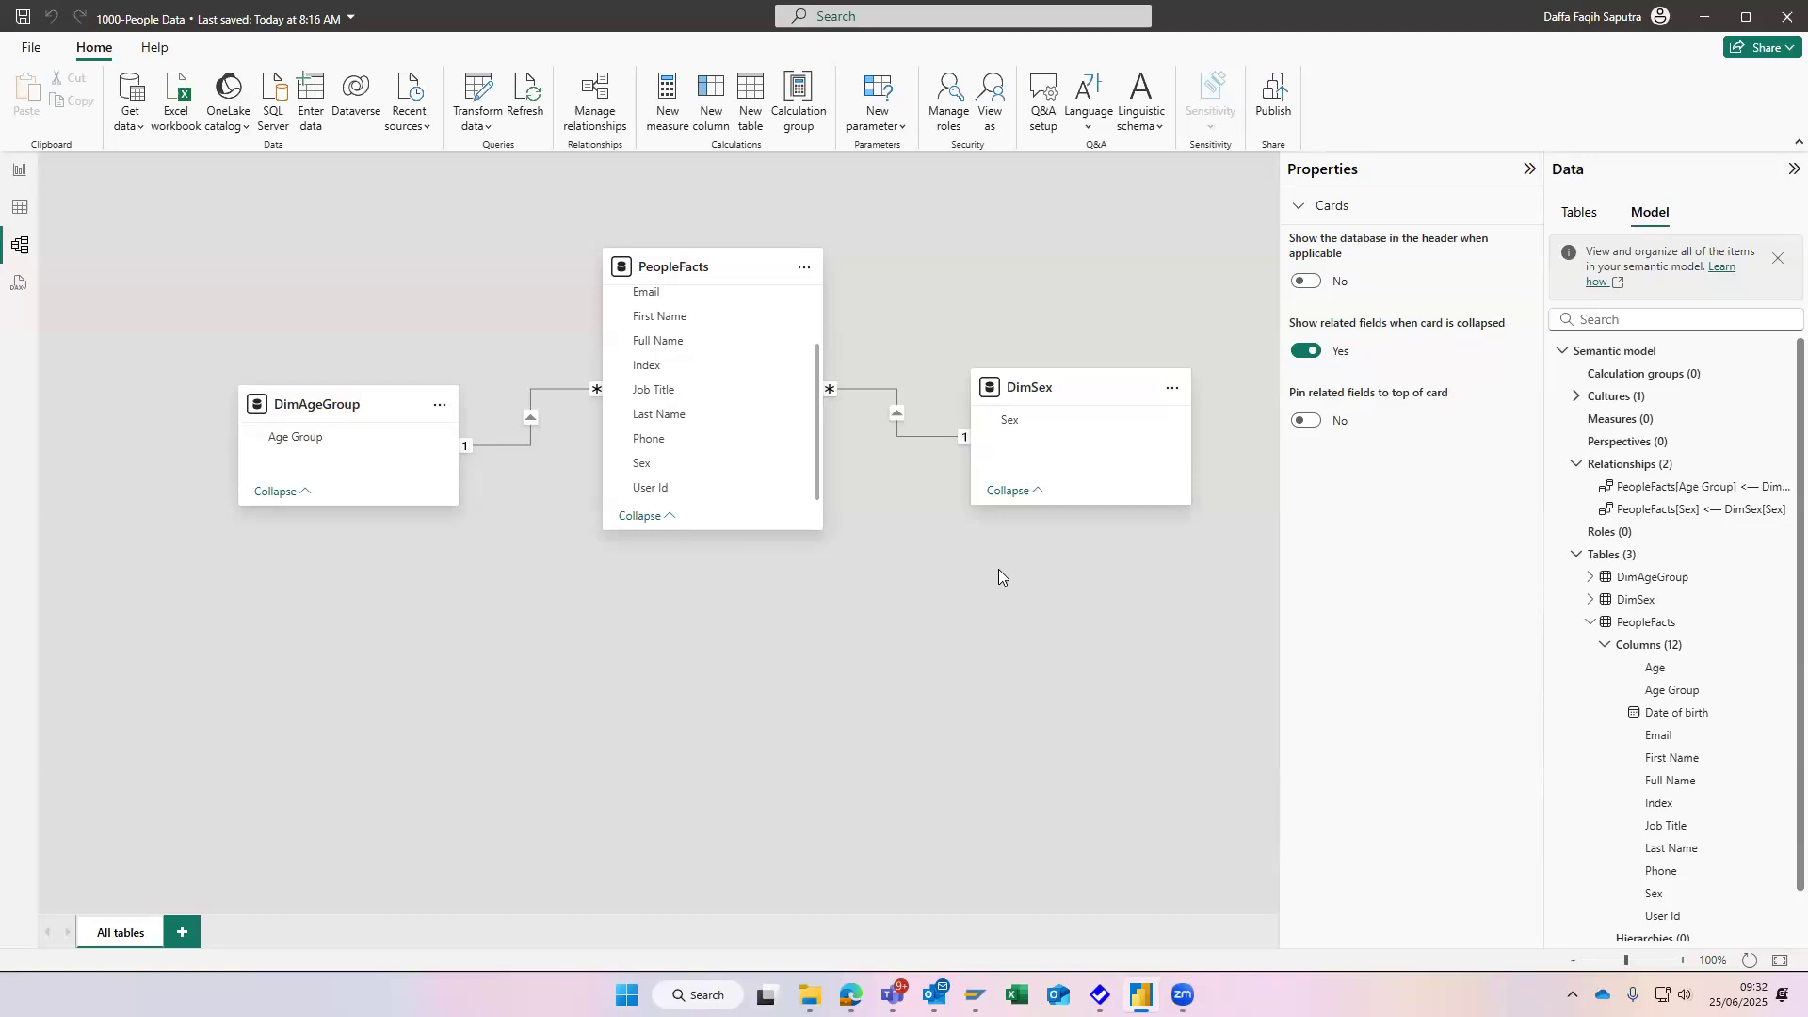
- Collapse the PeopleFacts columns in the semantic model tree and search the PeopleFacts card's commands in the diagram for a Reference option
scroll(1696, 463, "down", 1)
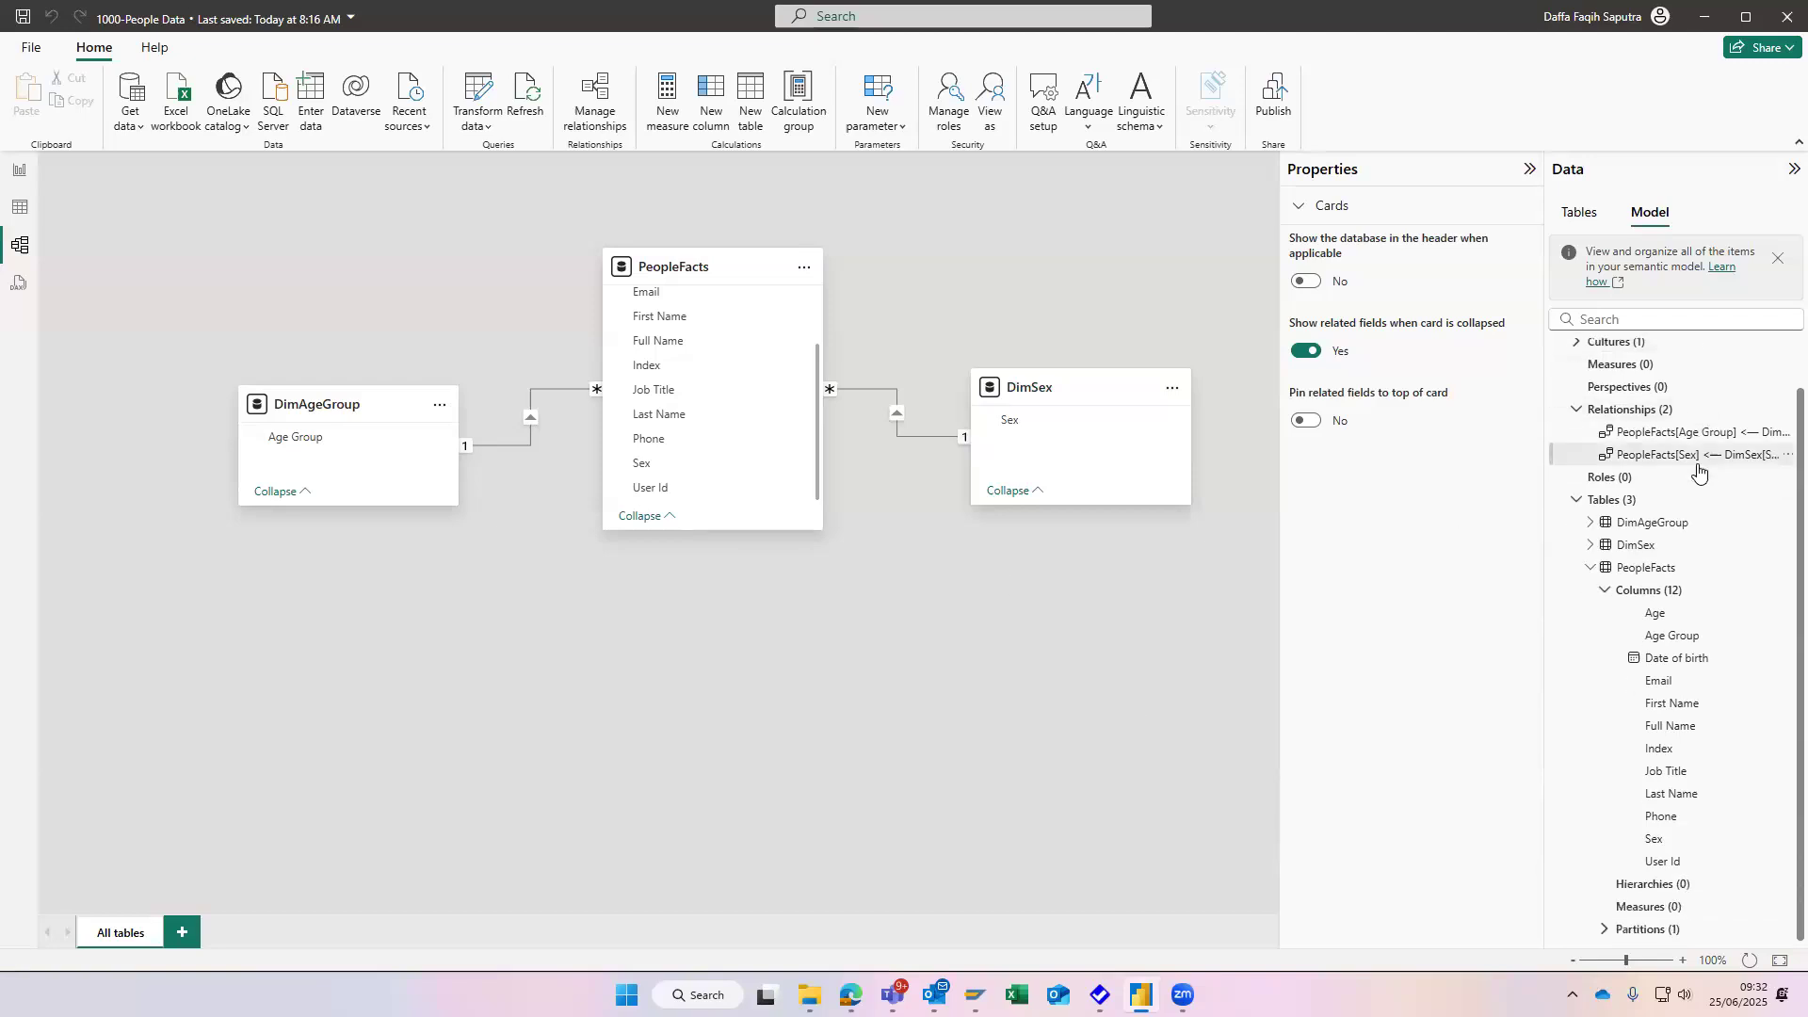
left_click(1606, 593)
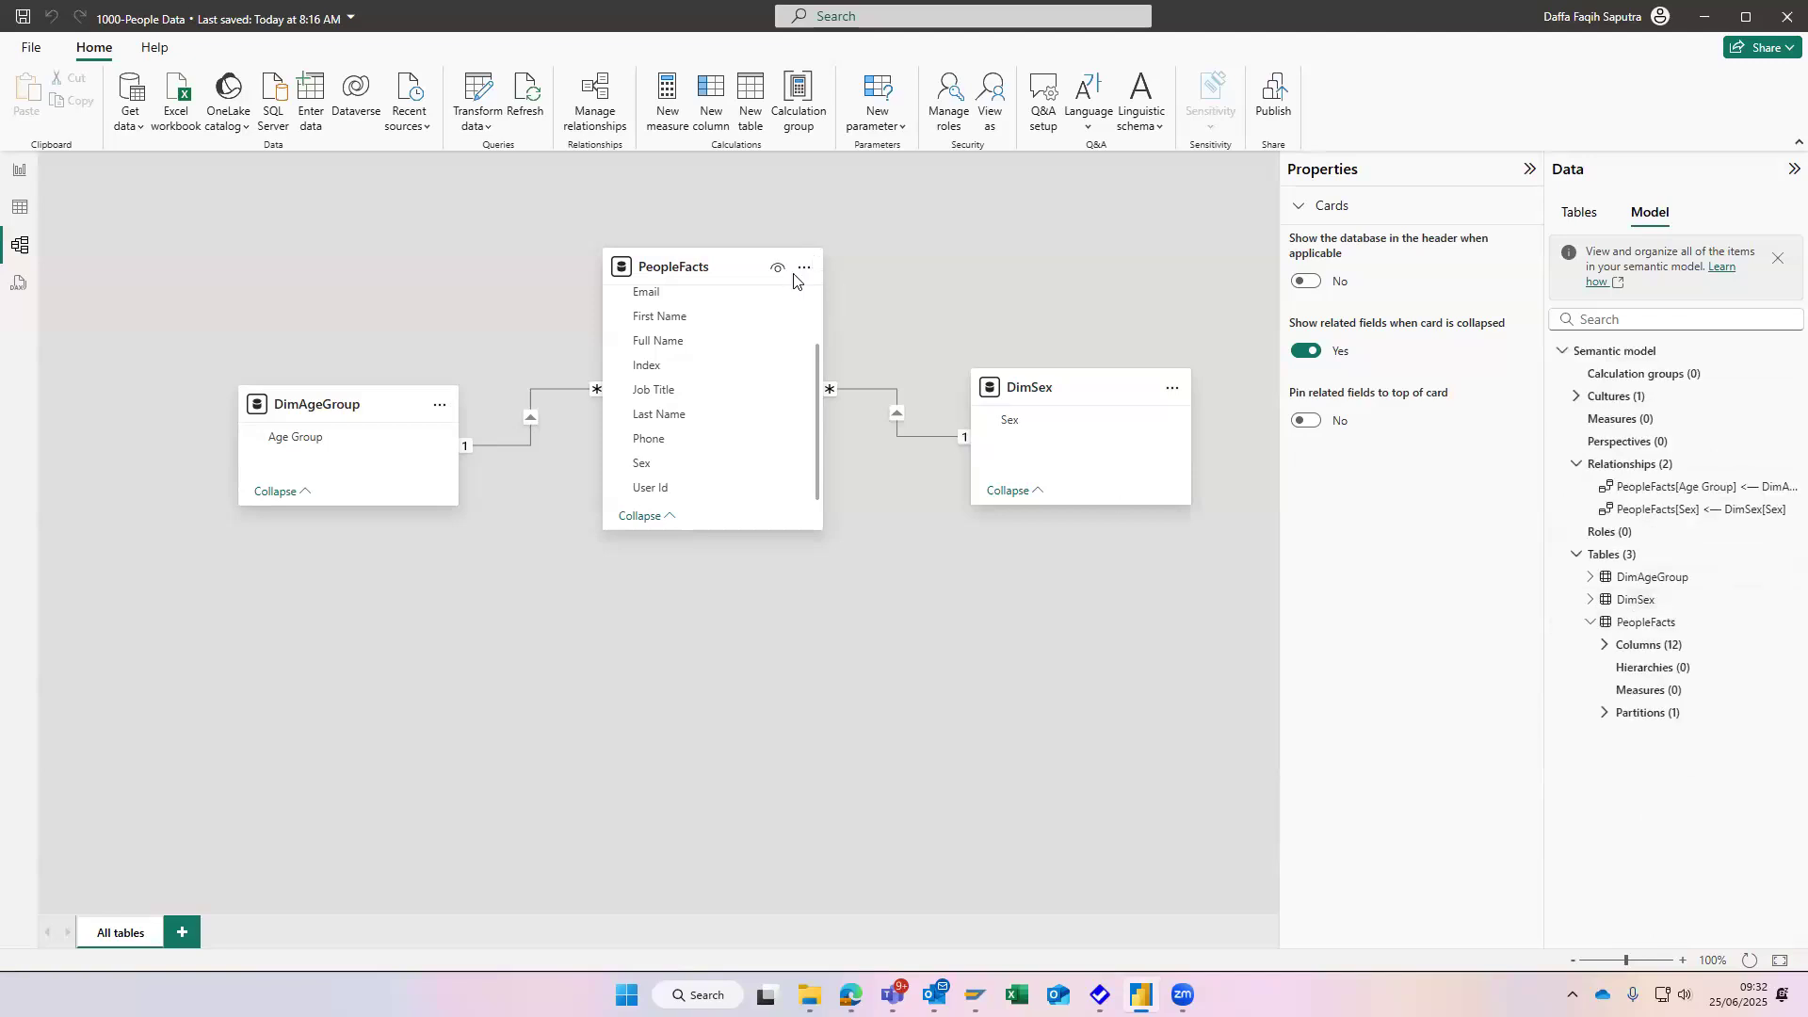
right_click(730, 273)
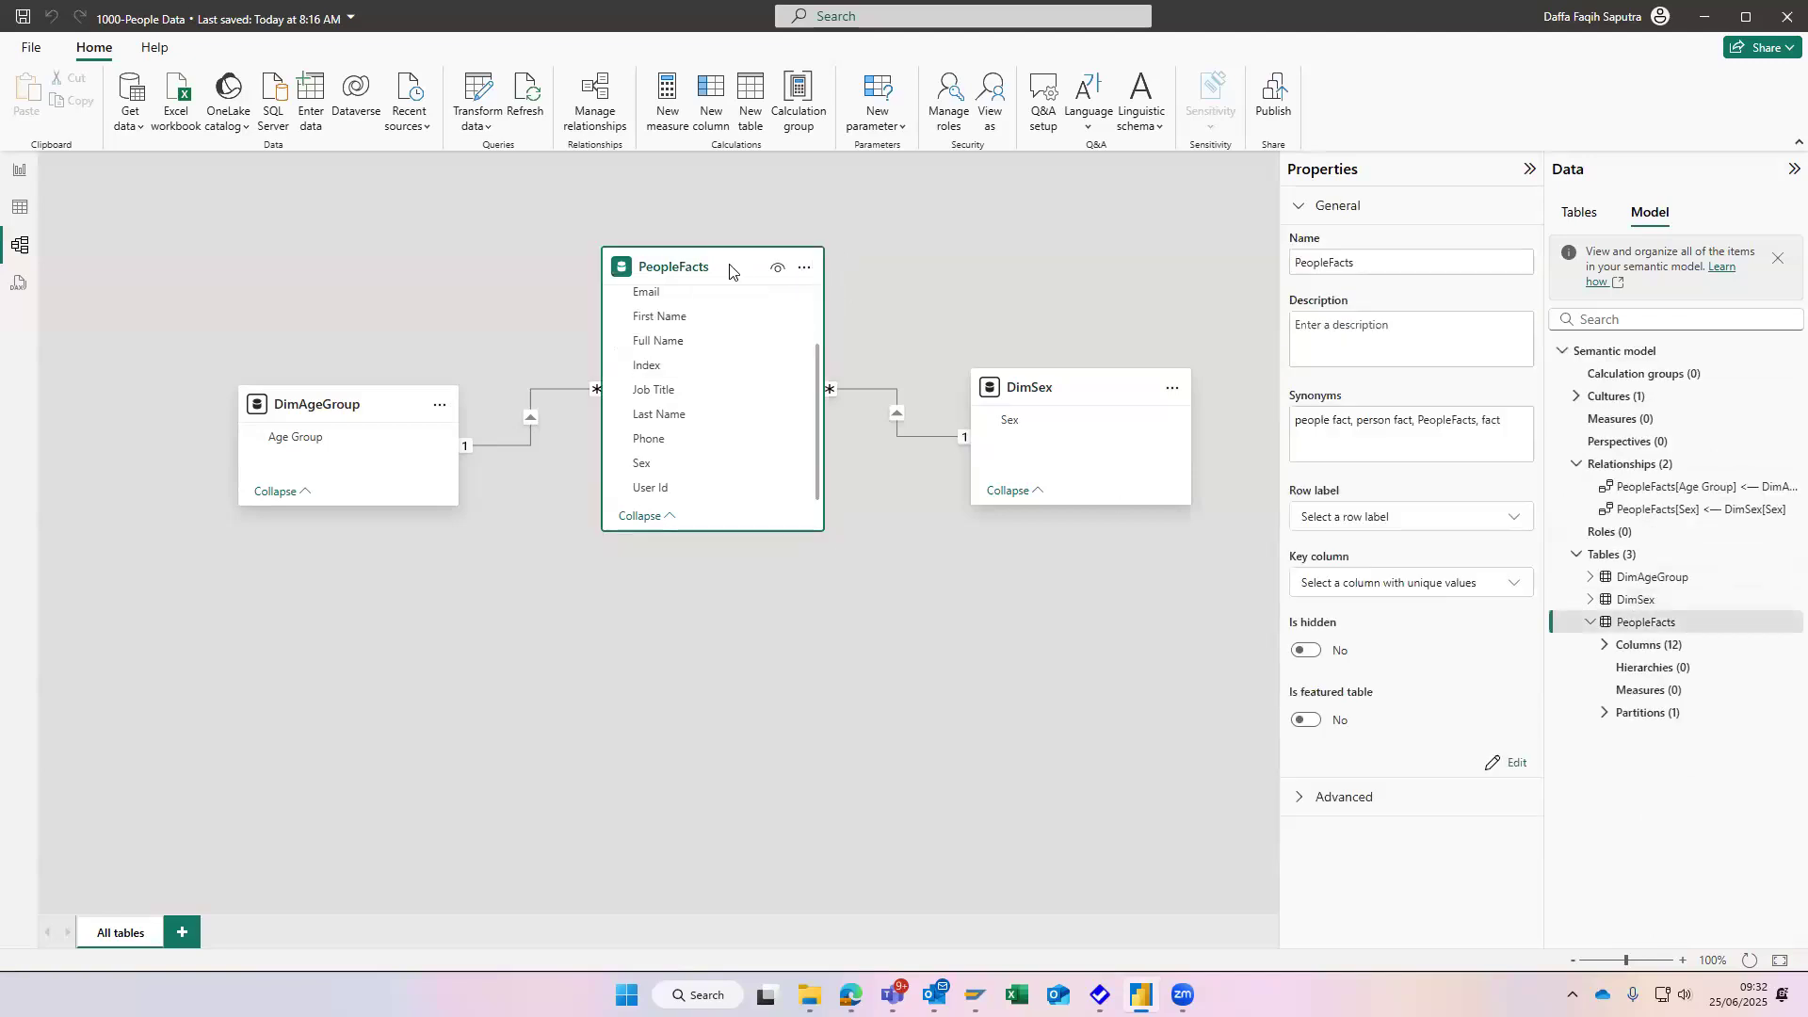
left_click(729, 266)
left_click(805, 268)
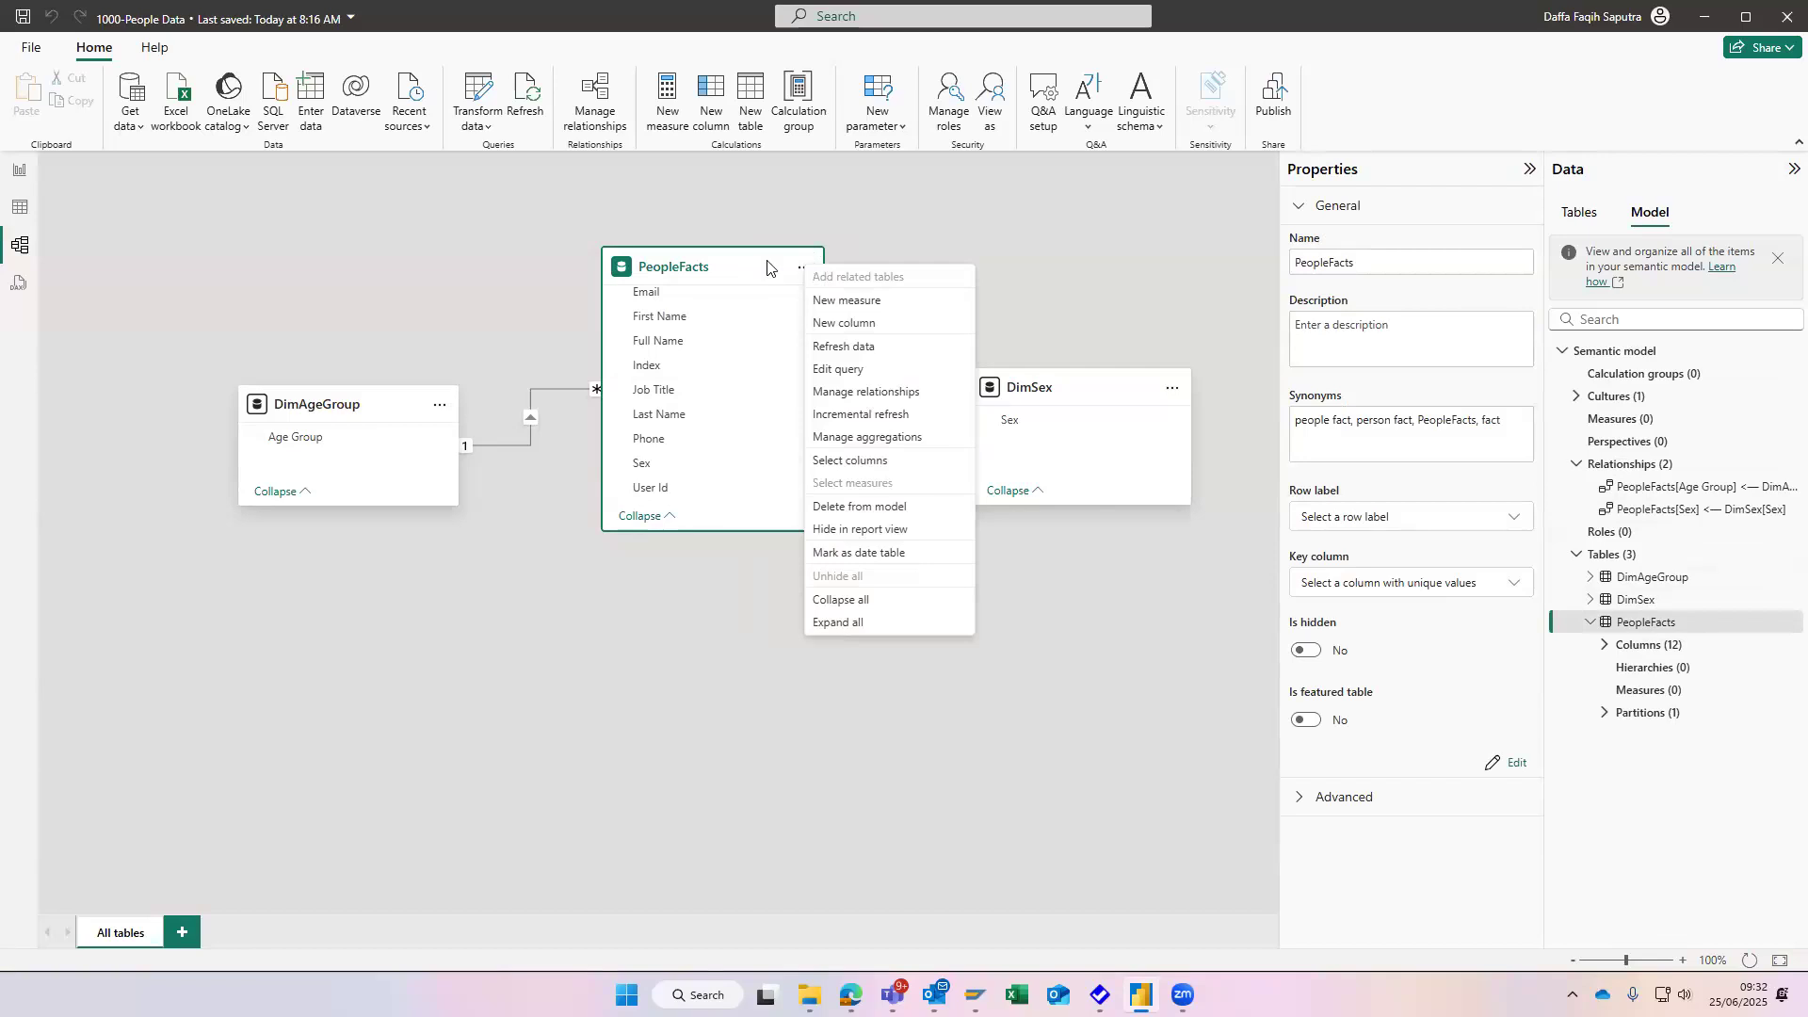
left_click(767, 266)
right_click(615, 271)
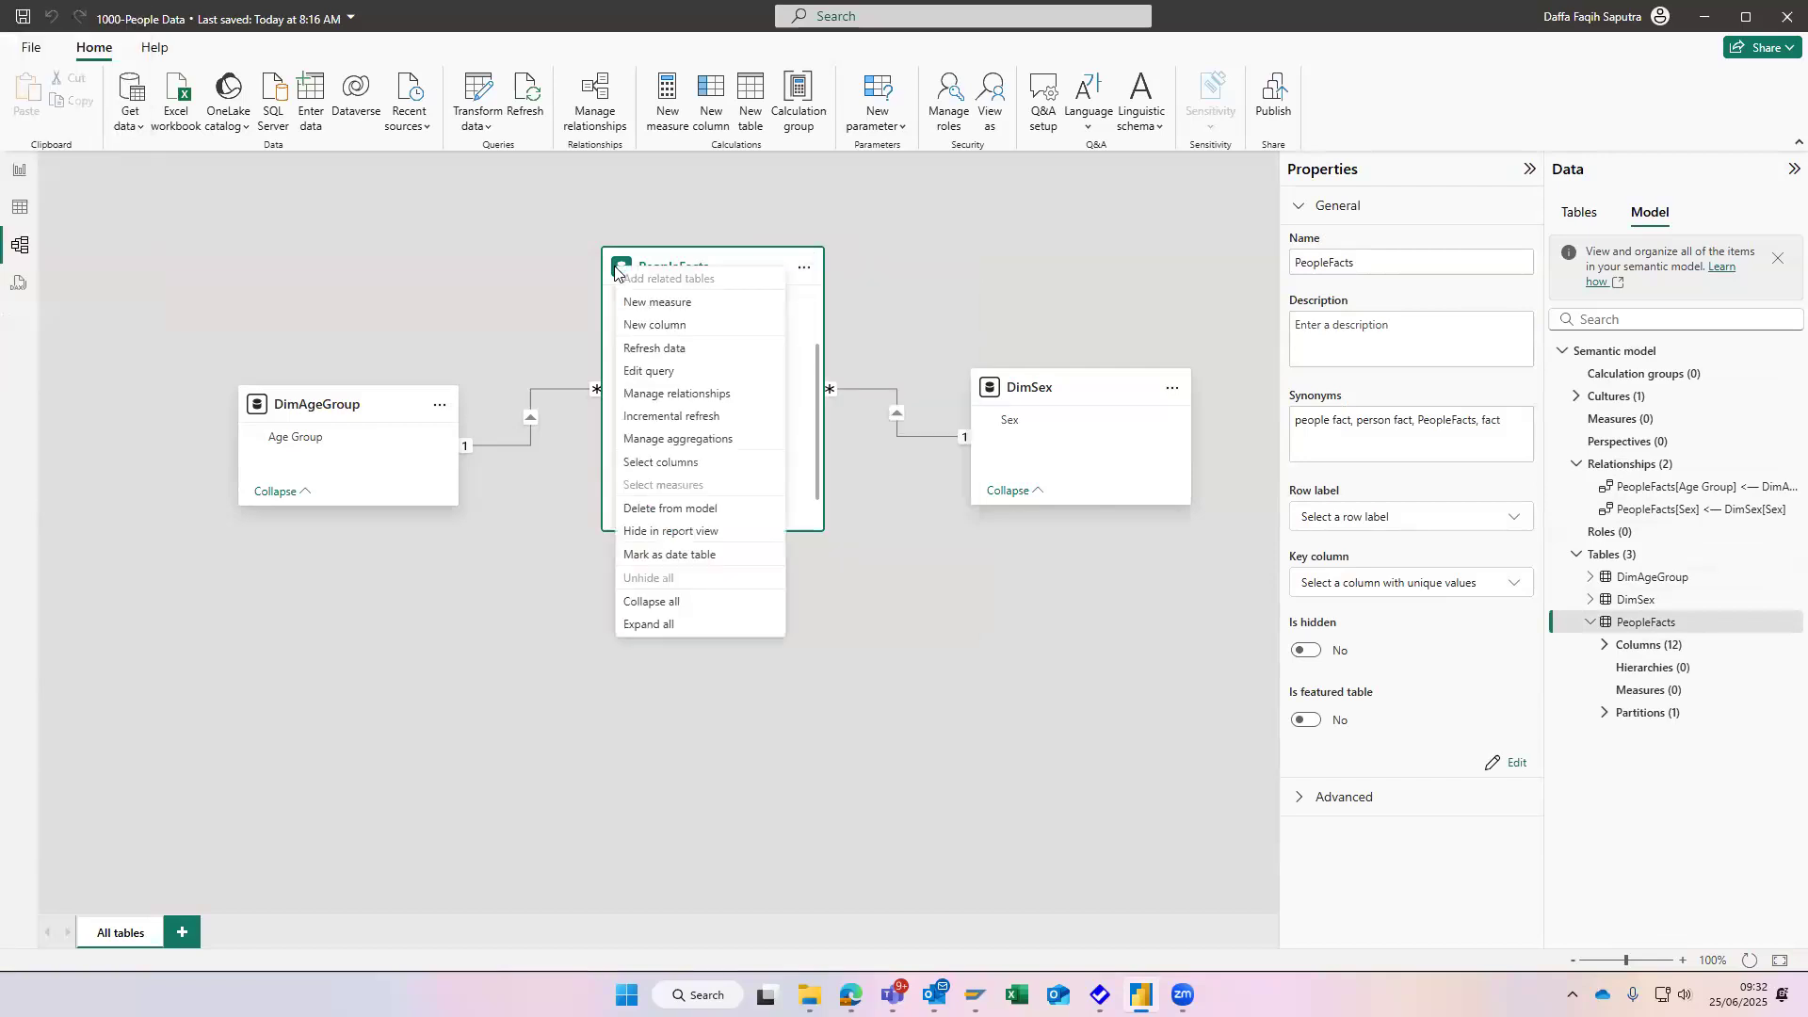
right_click(723, 263)
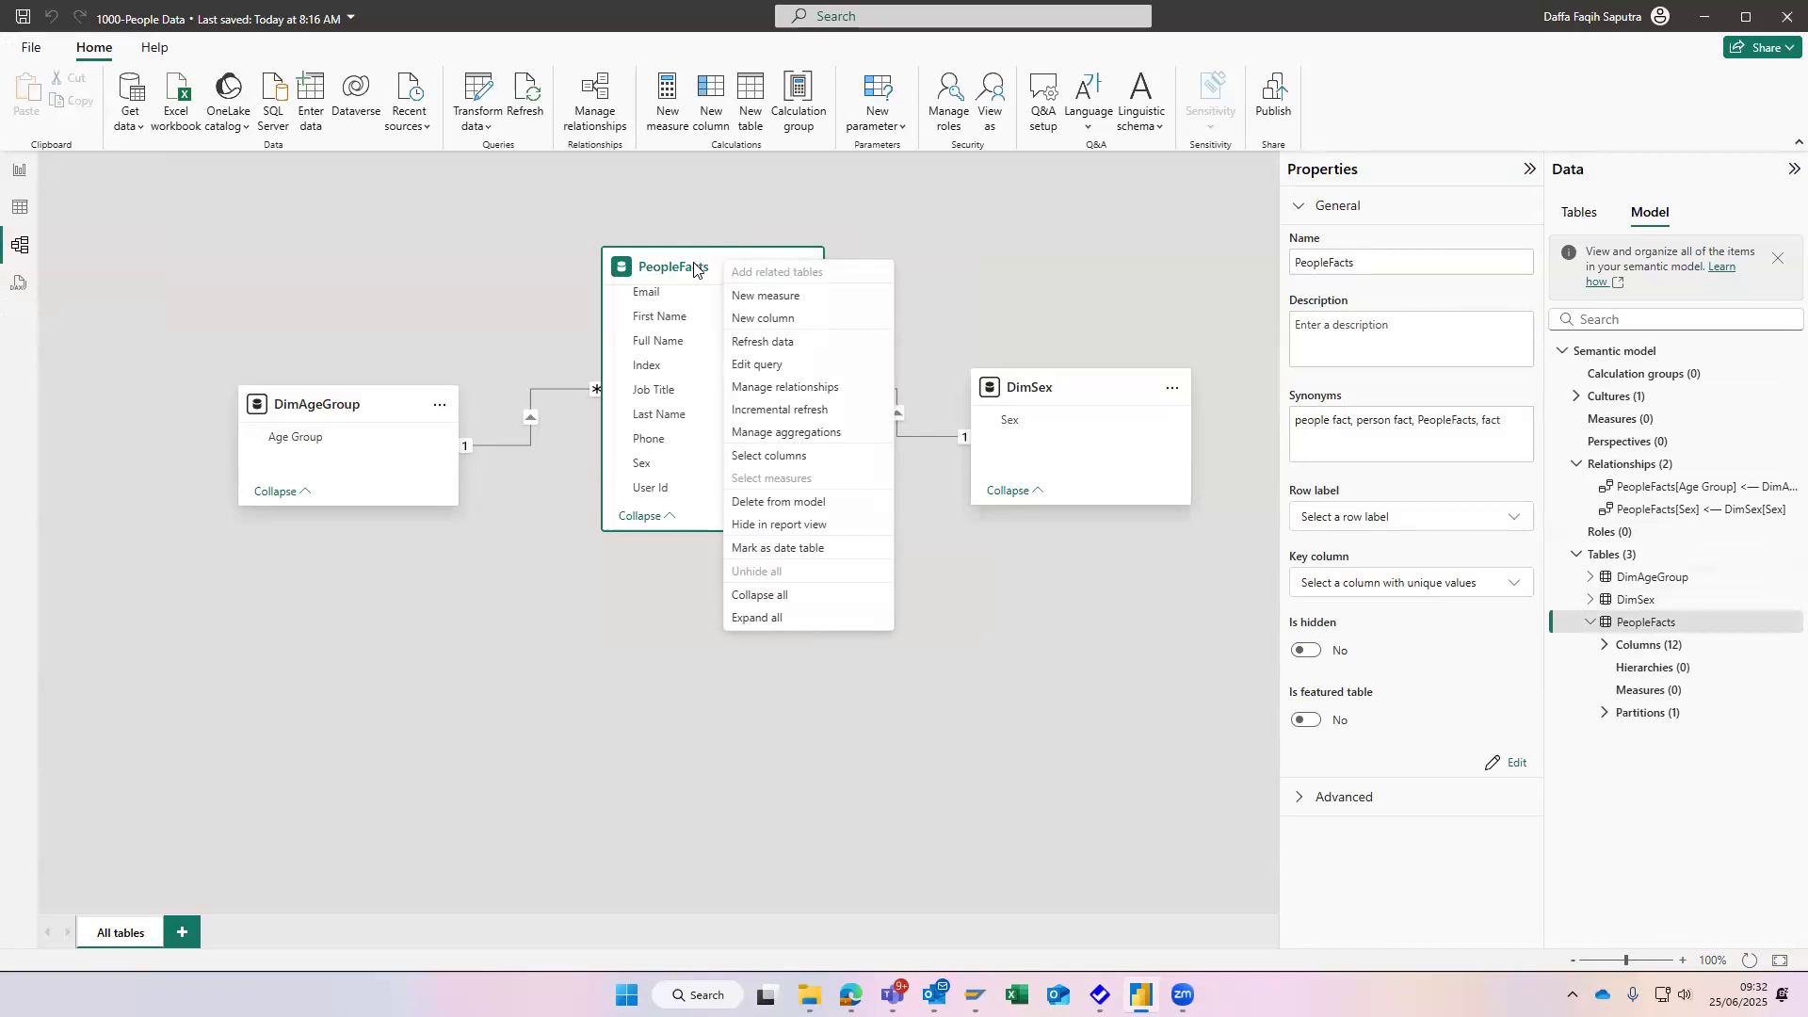
right_click(693, 264)
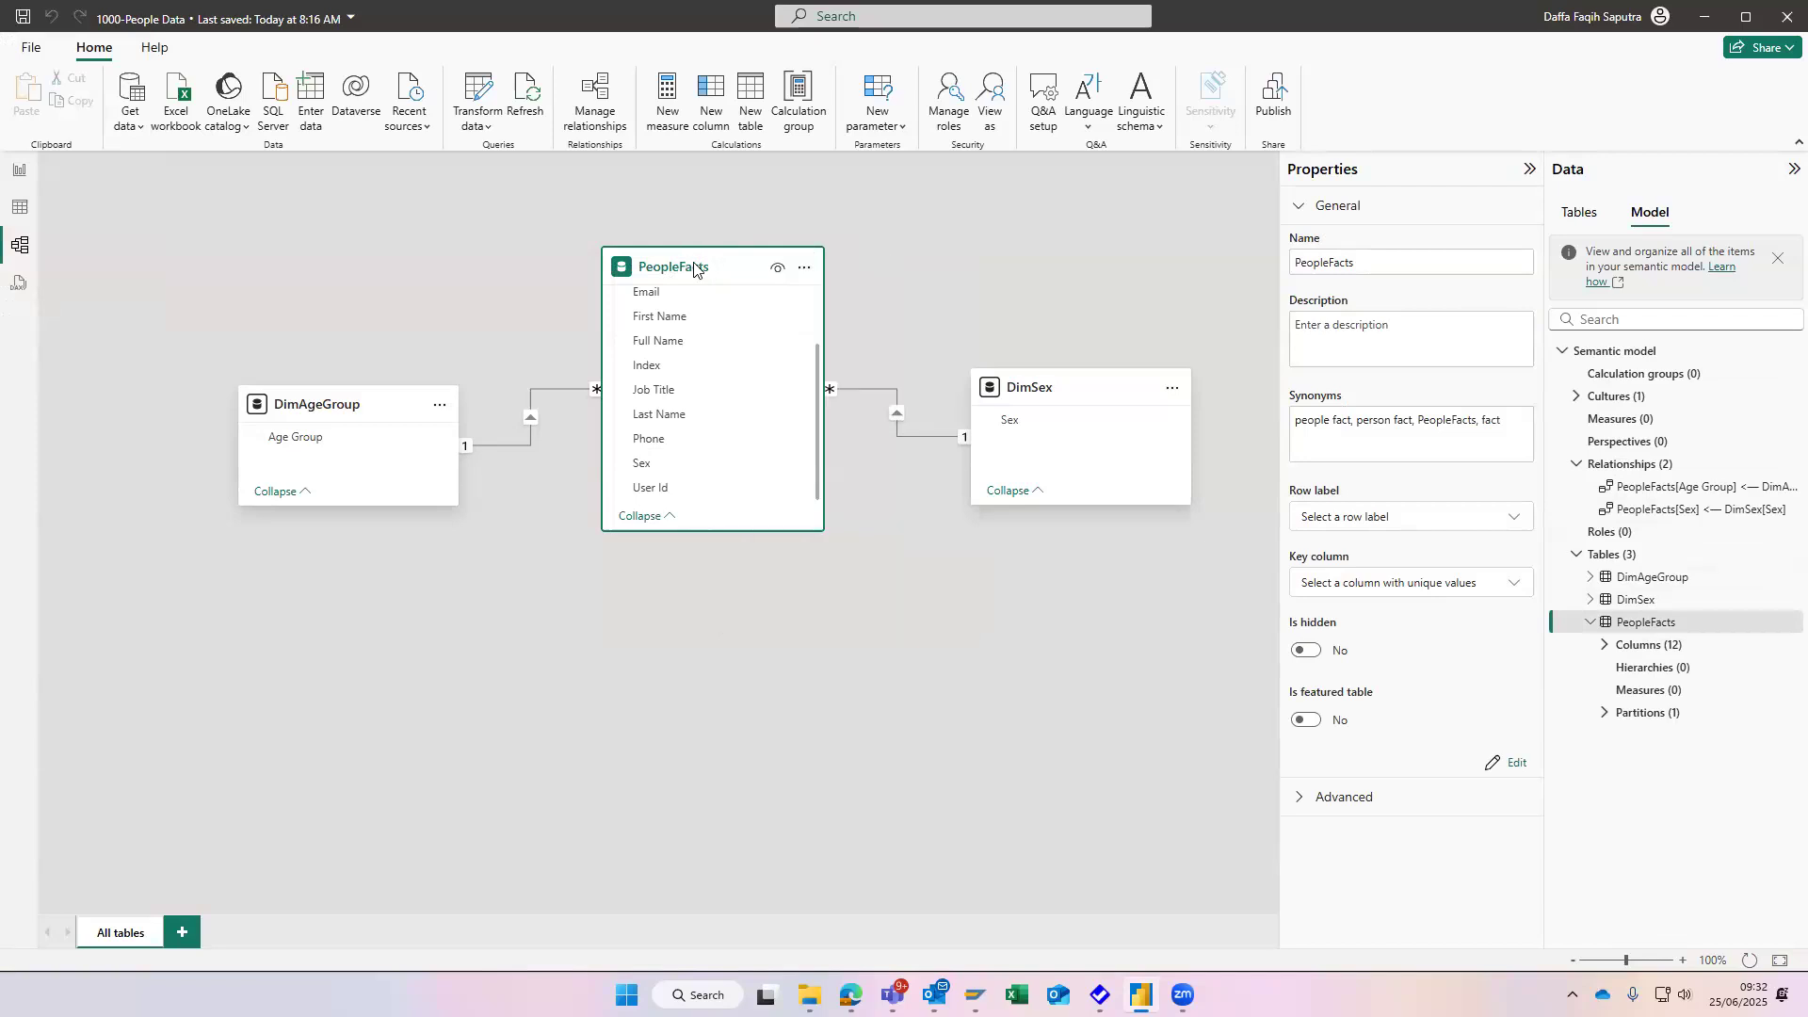
left_click(844, 226)
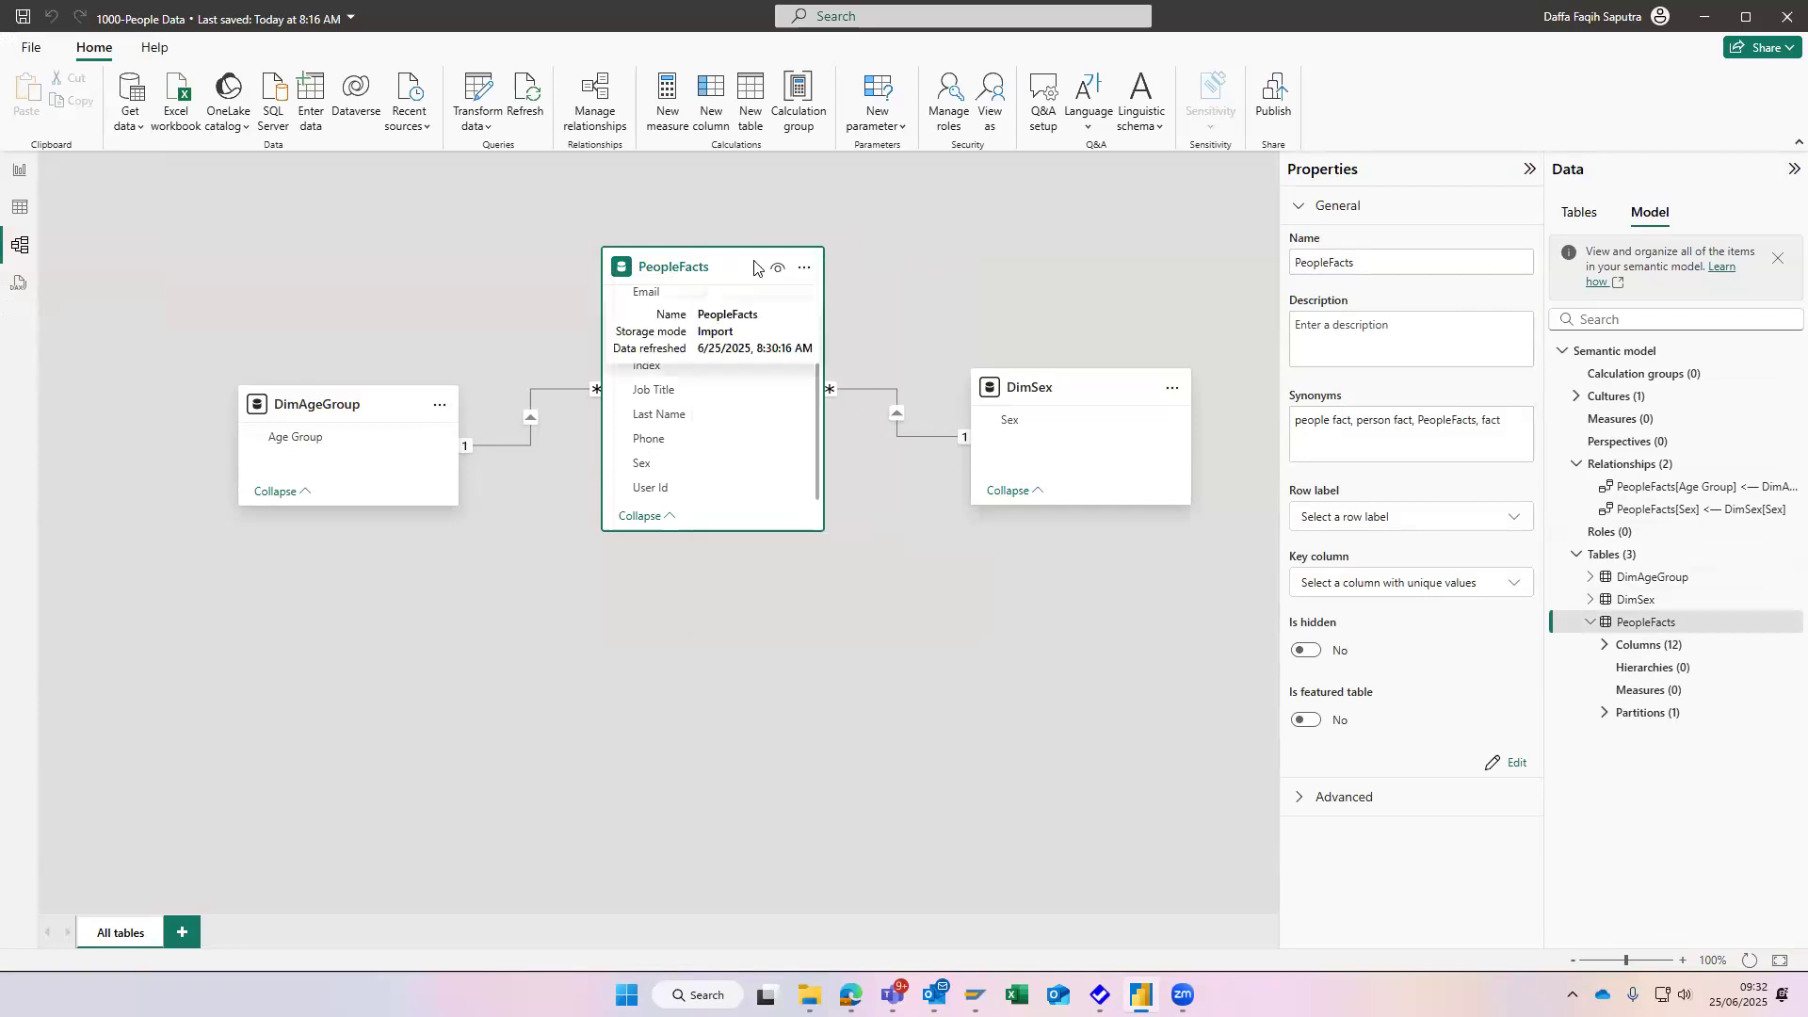
- Check the Transform data options and the PeopleFacts card's commands once more for a way to reference the table
left_click(487, 134)
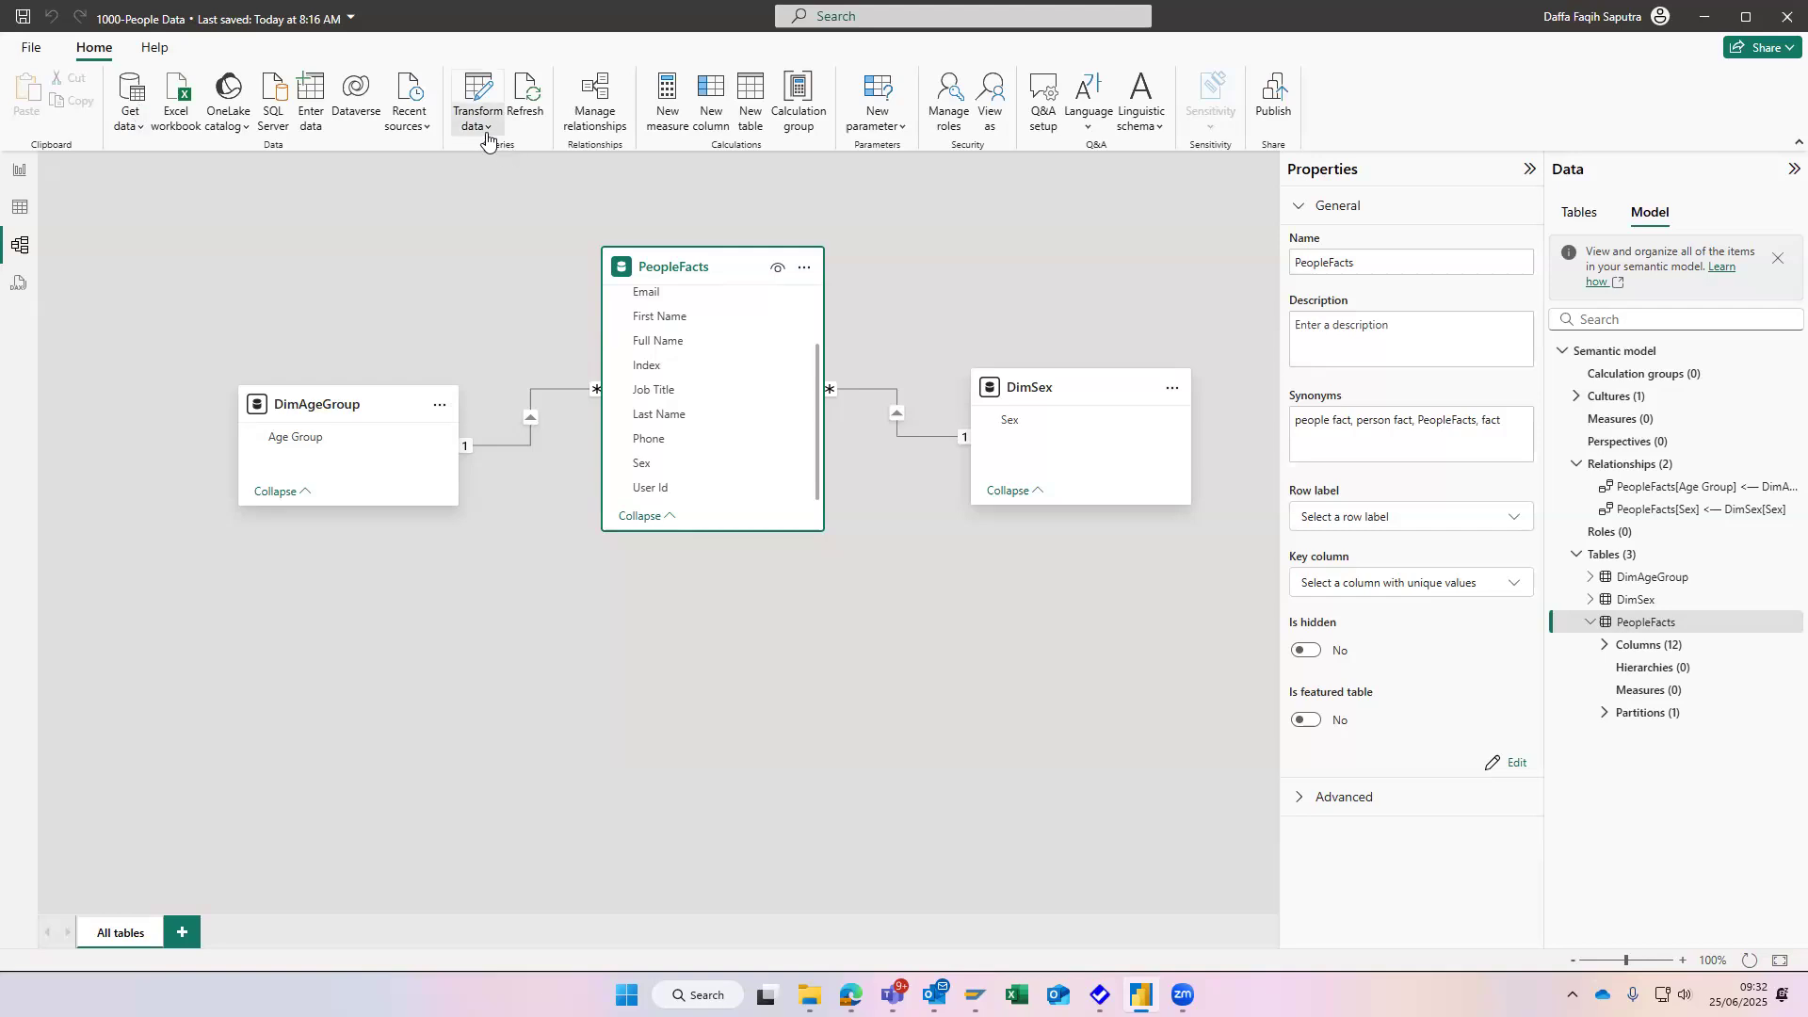
left_click(394, 272)
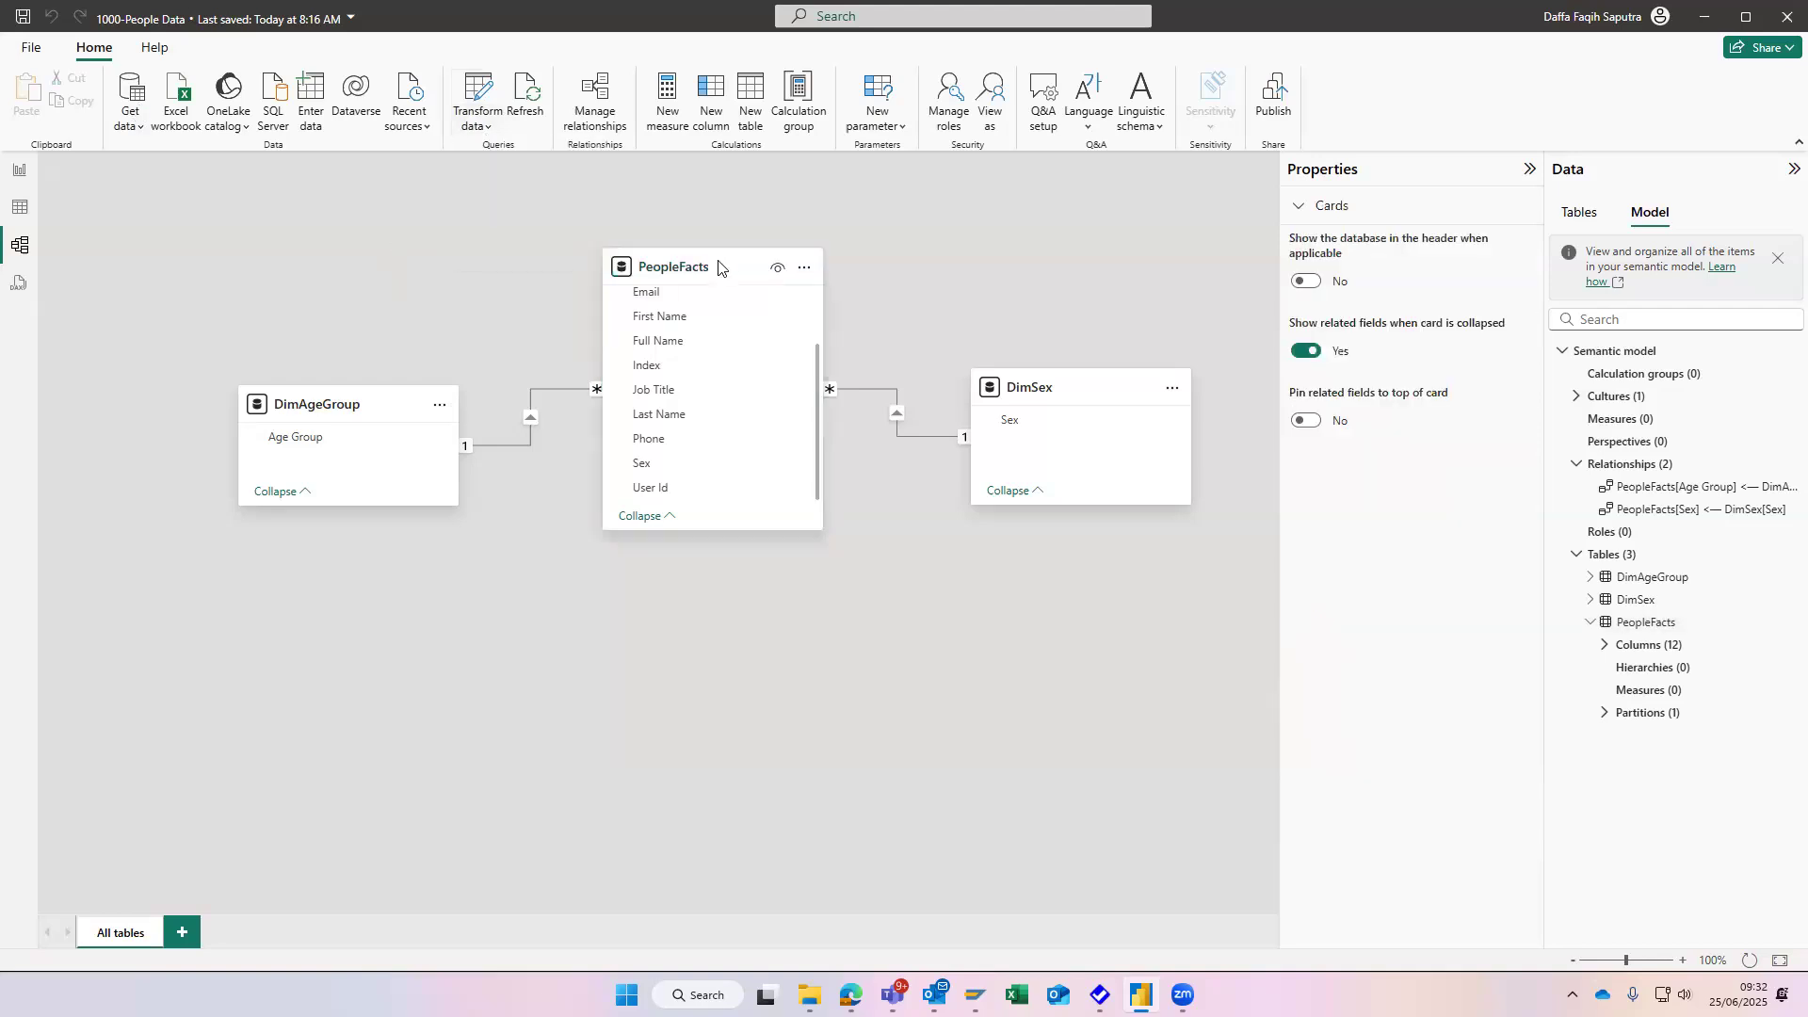
mouse_move(729, 272)
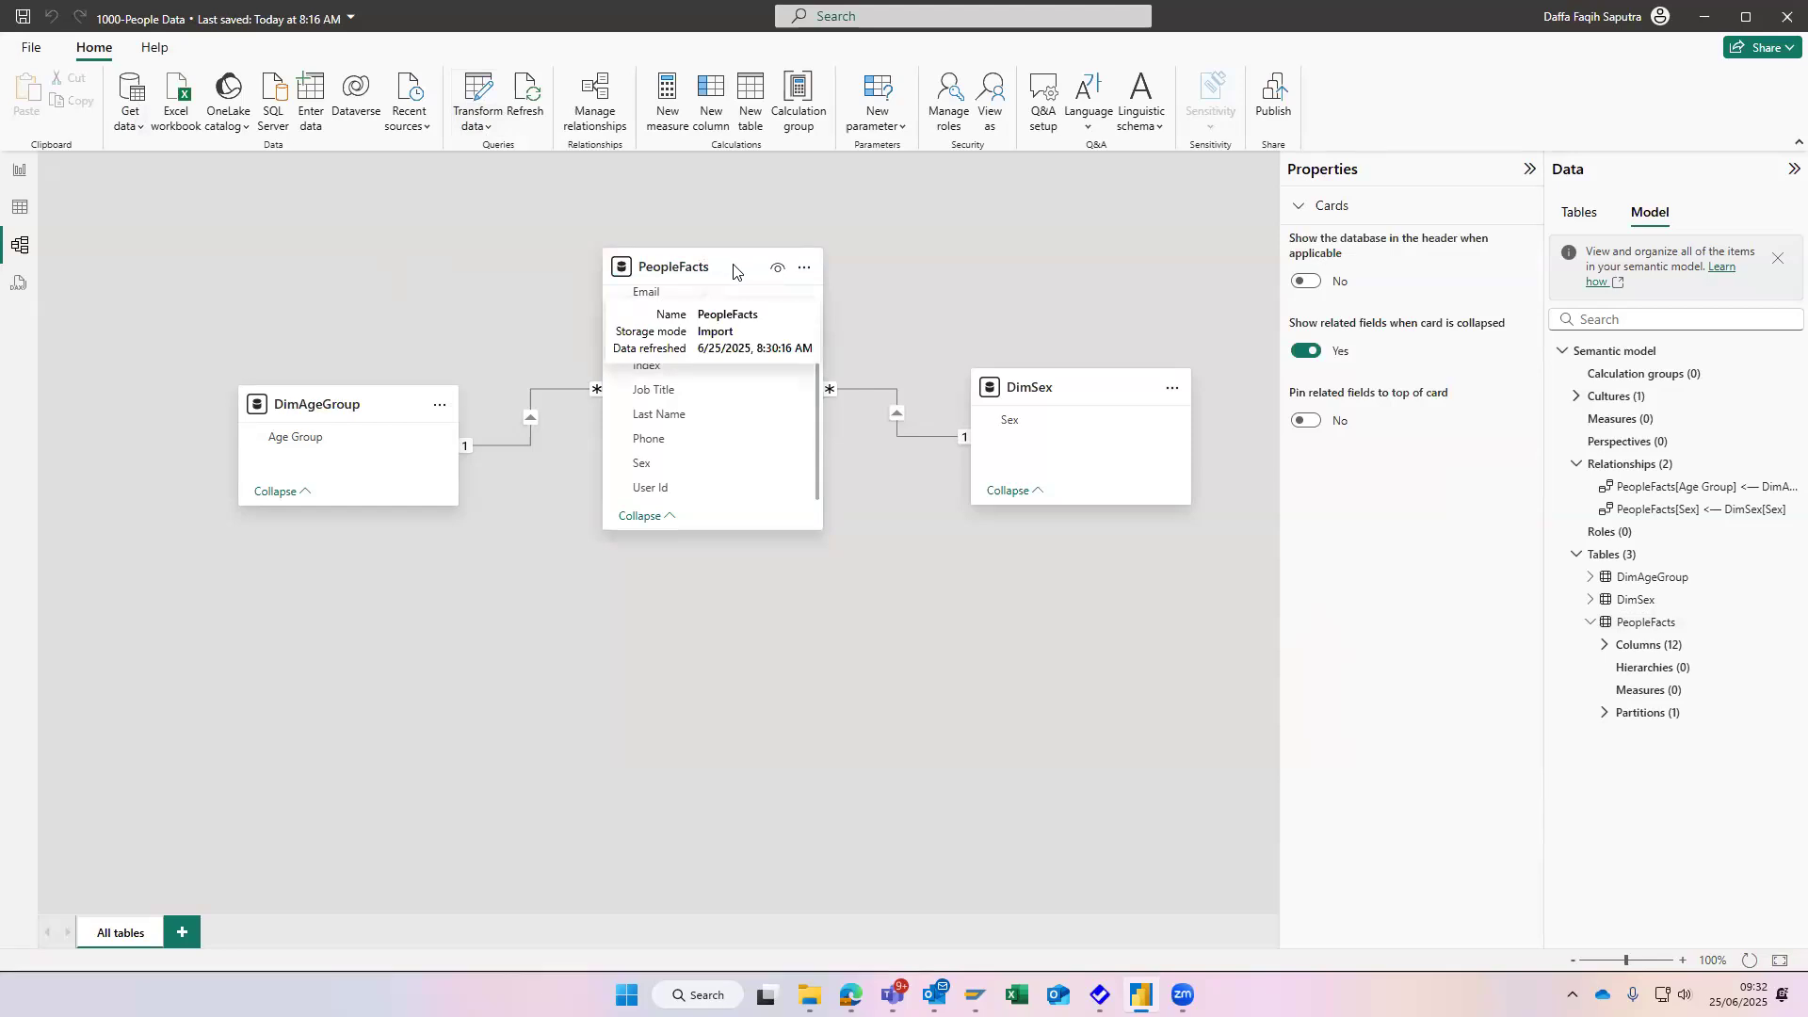
right_click(734, 272)
key("Escape")
- Look for a Reference option among the commands of PeopleFacts, DimSex and DimAgeGroup in the Tables list of the data pane
left_click(1579, 212)
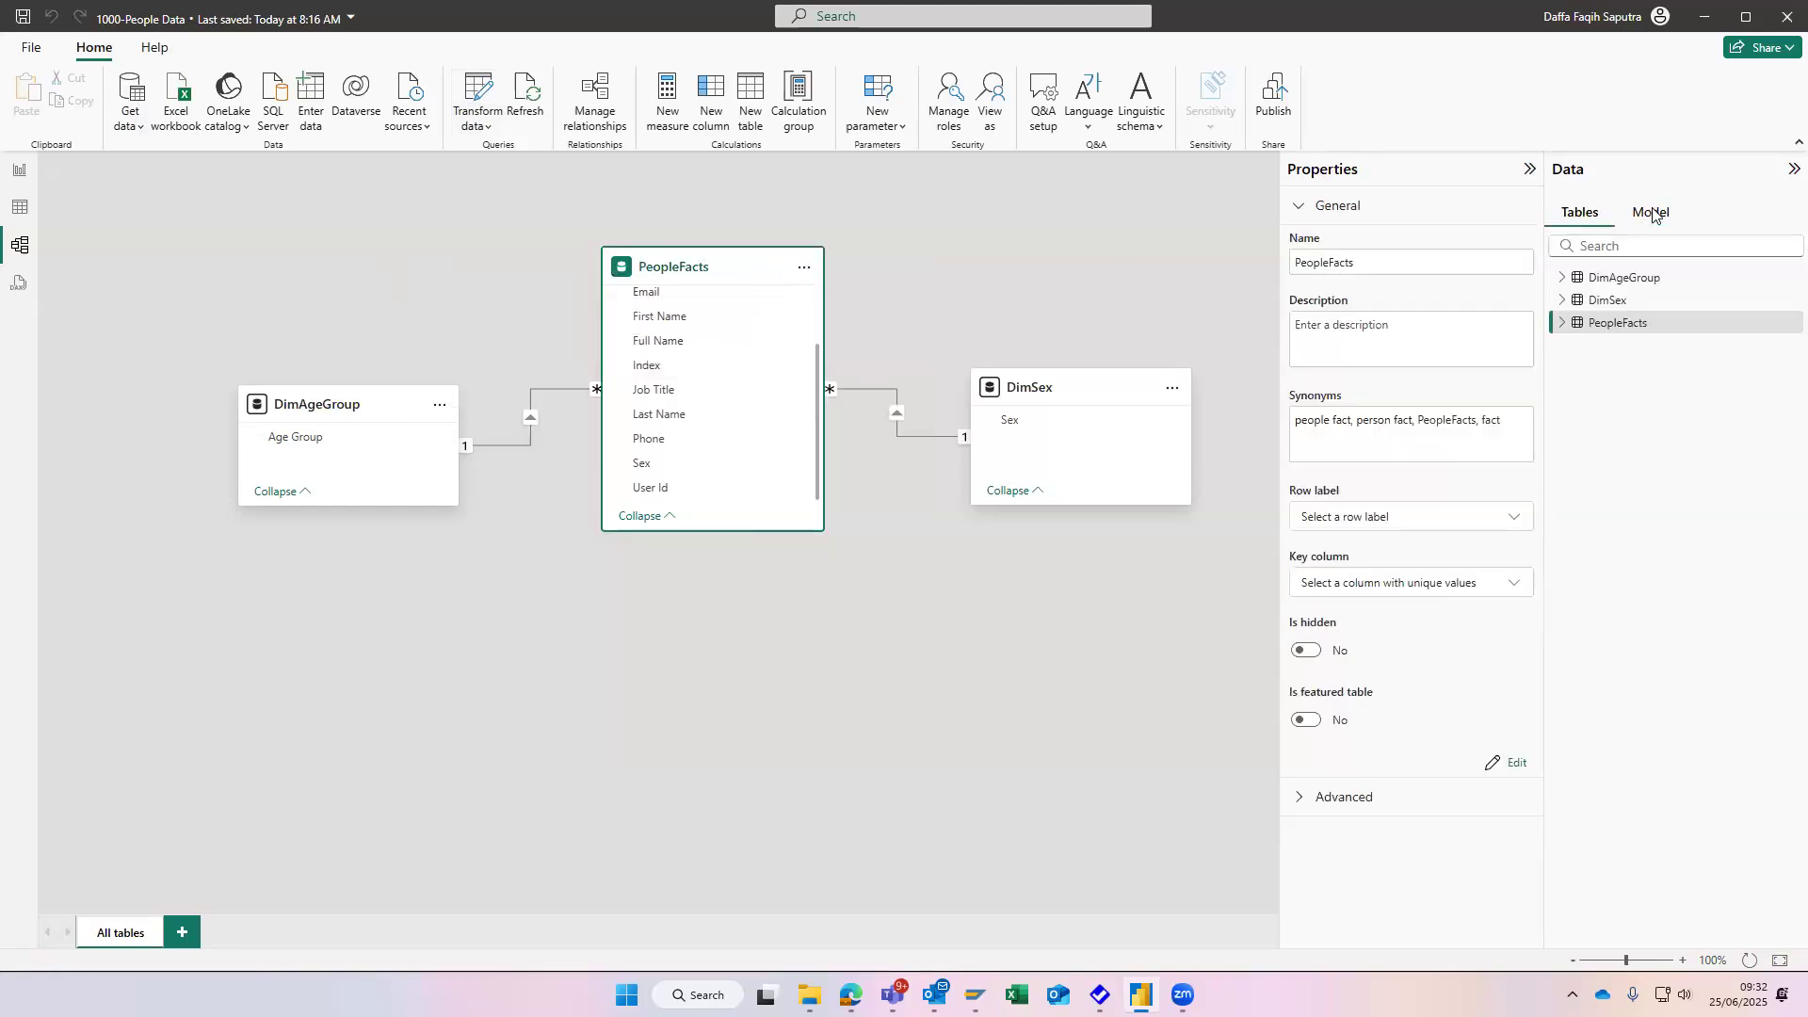
right_click(1634, 322)
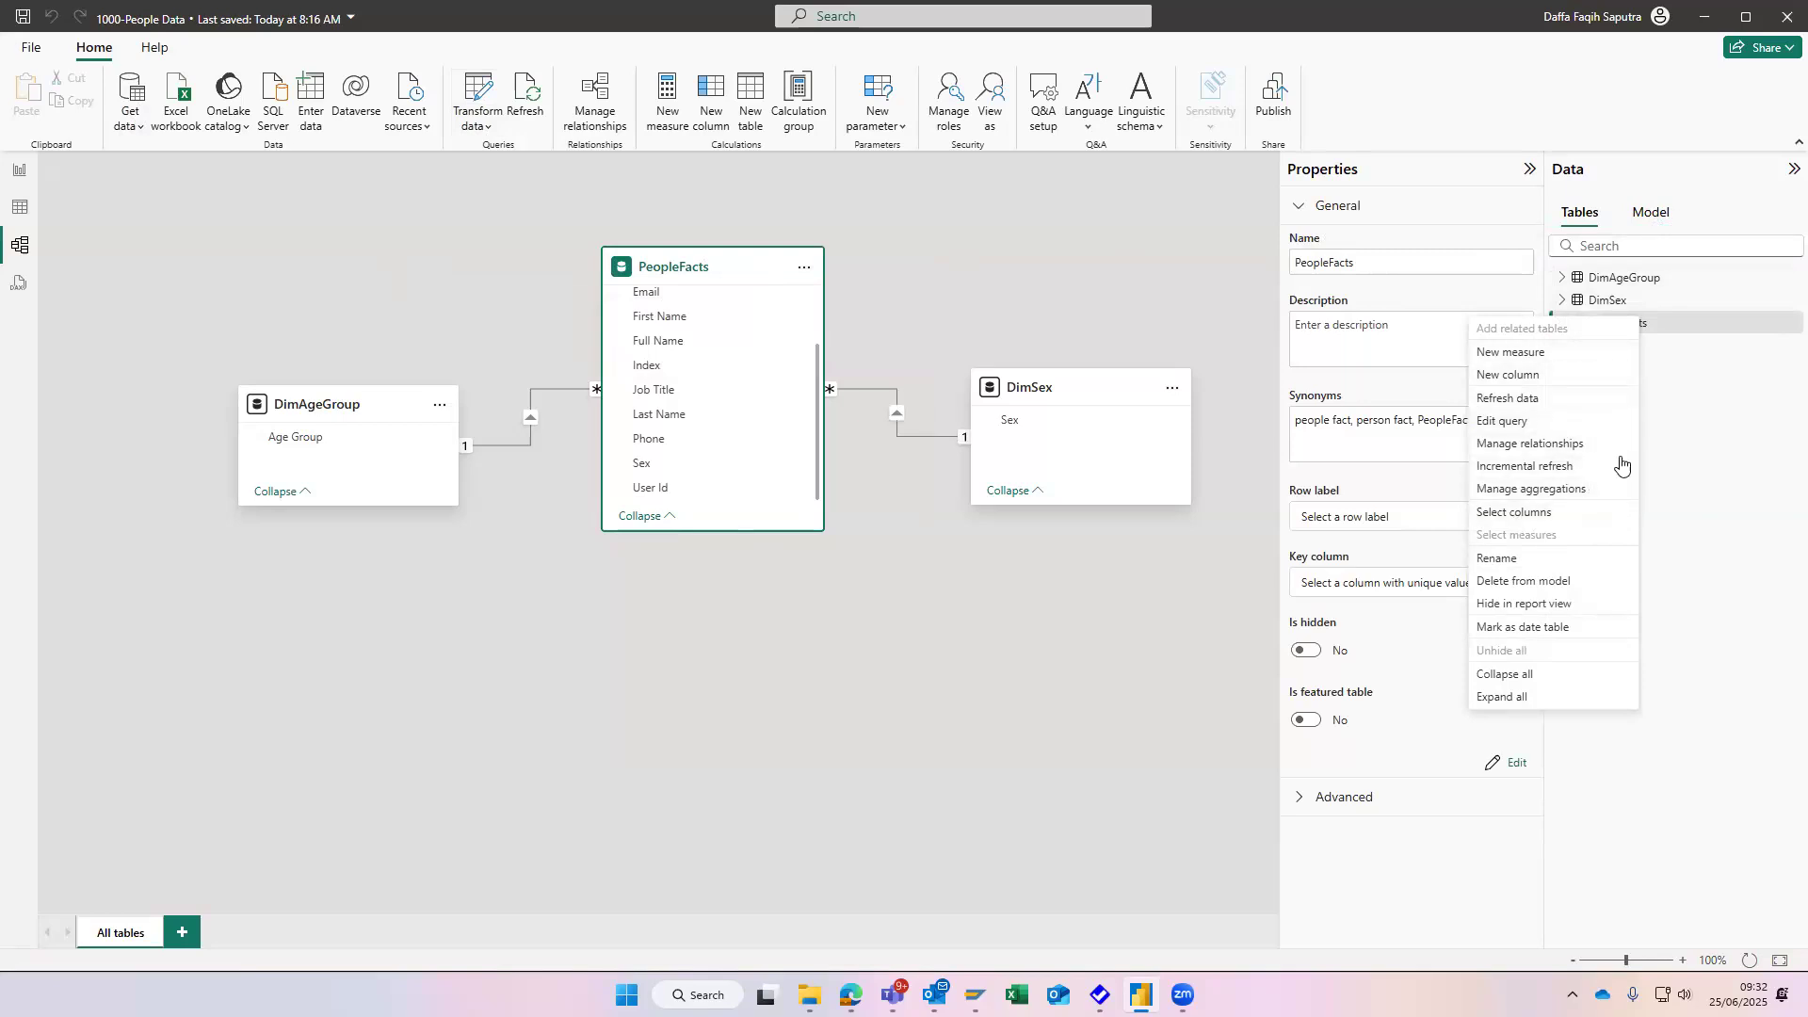
right_click(1717, 298)
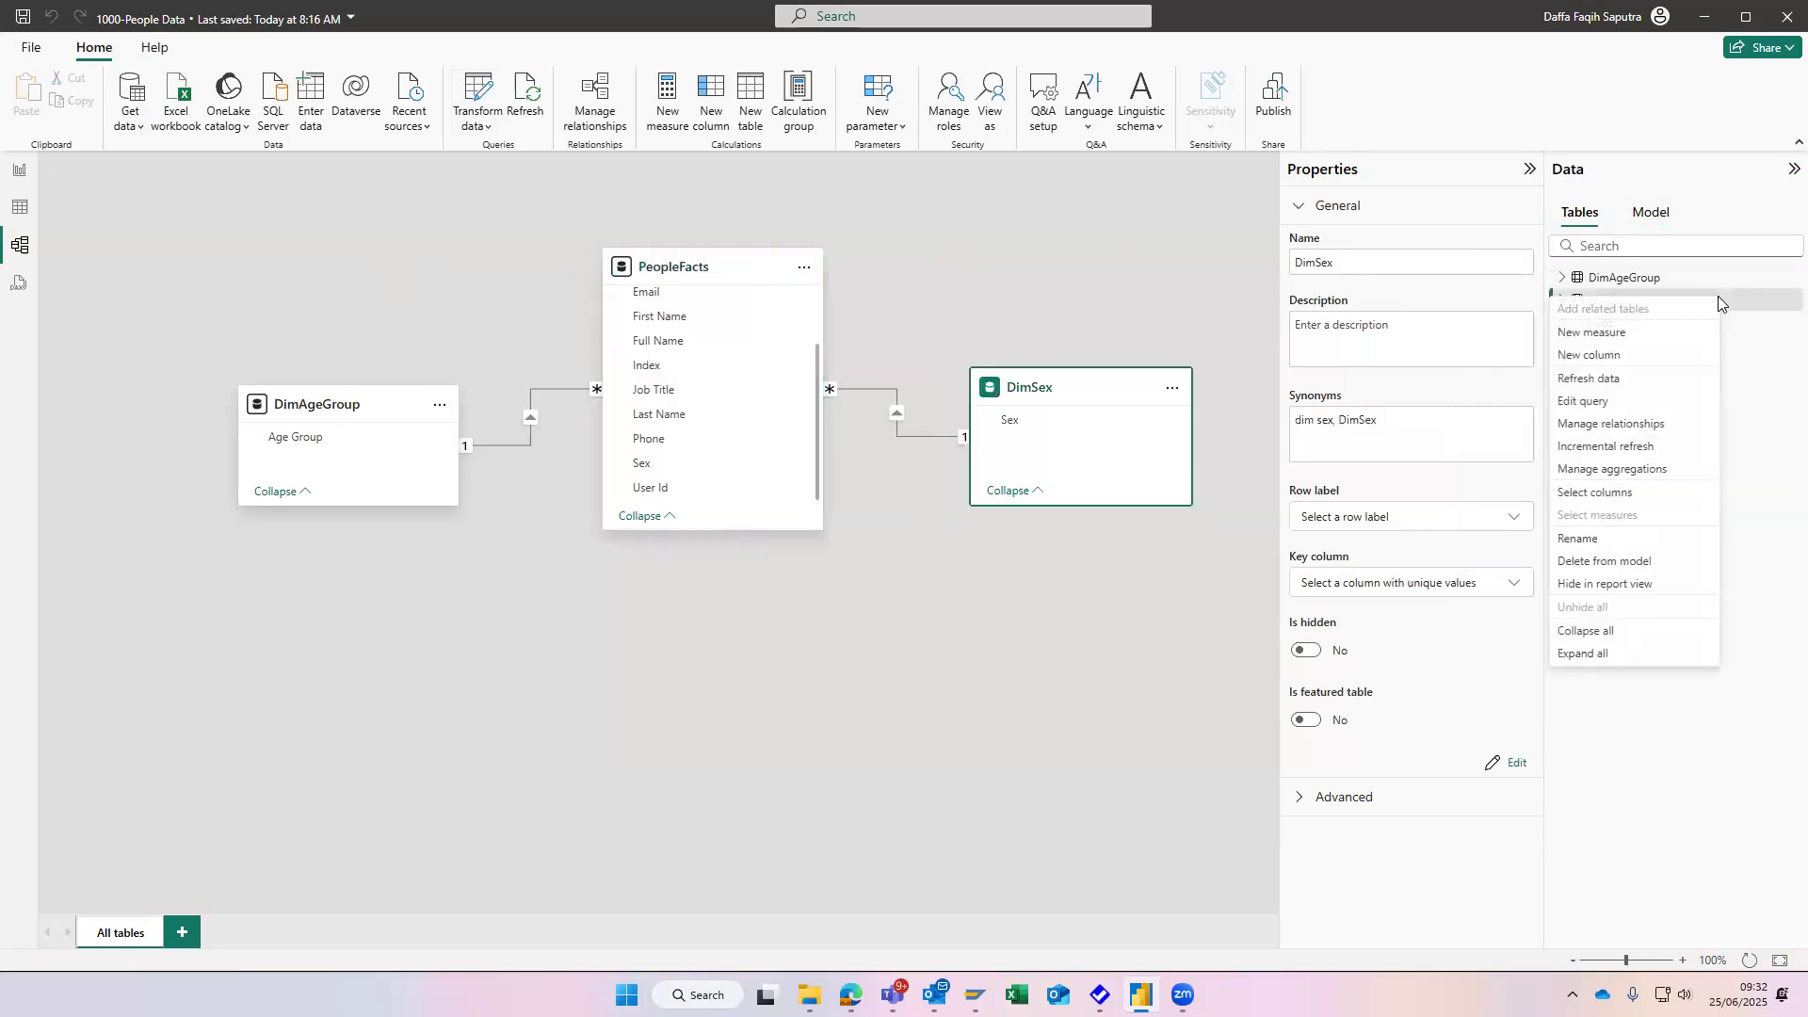
right_click(1721, 276)
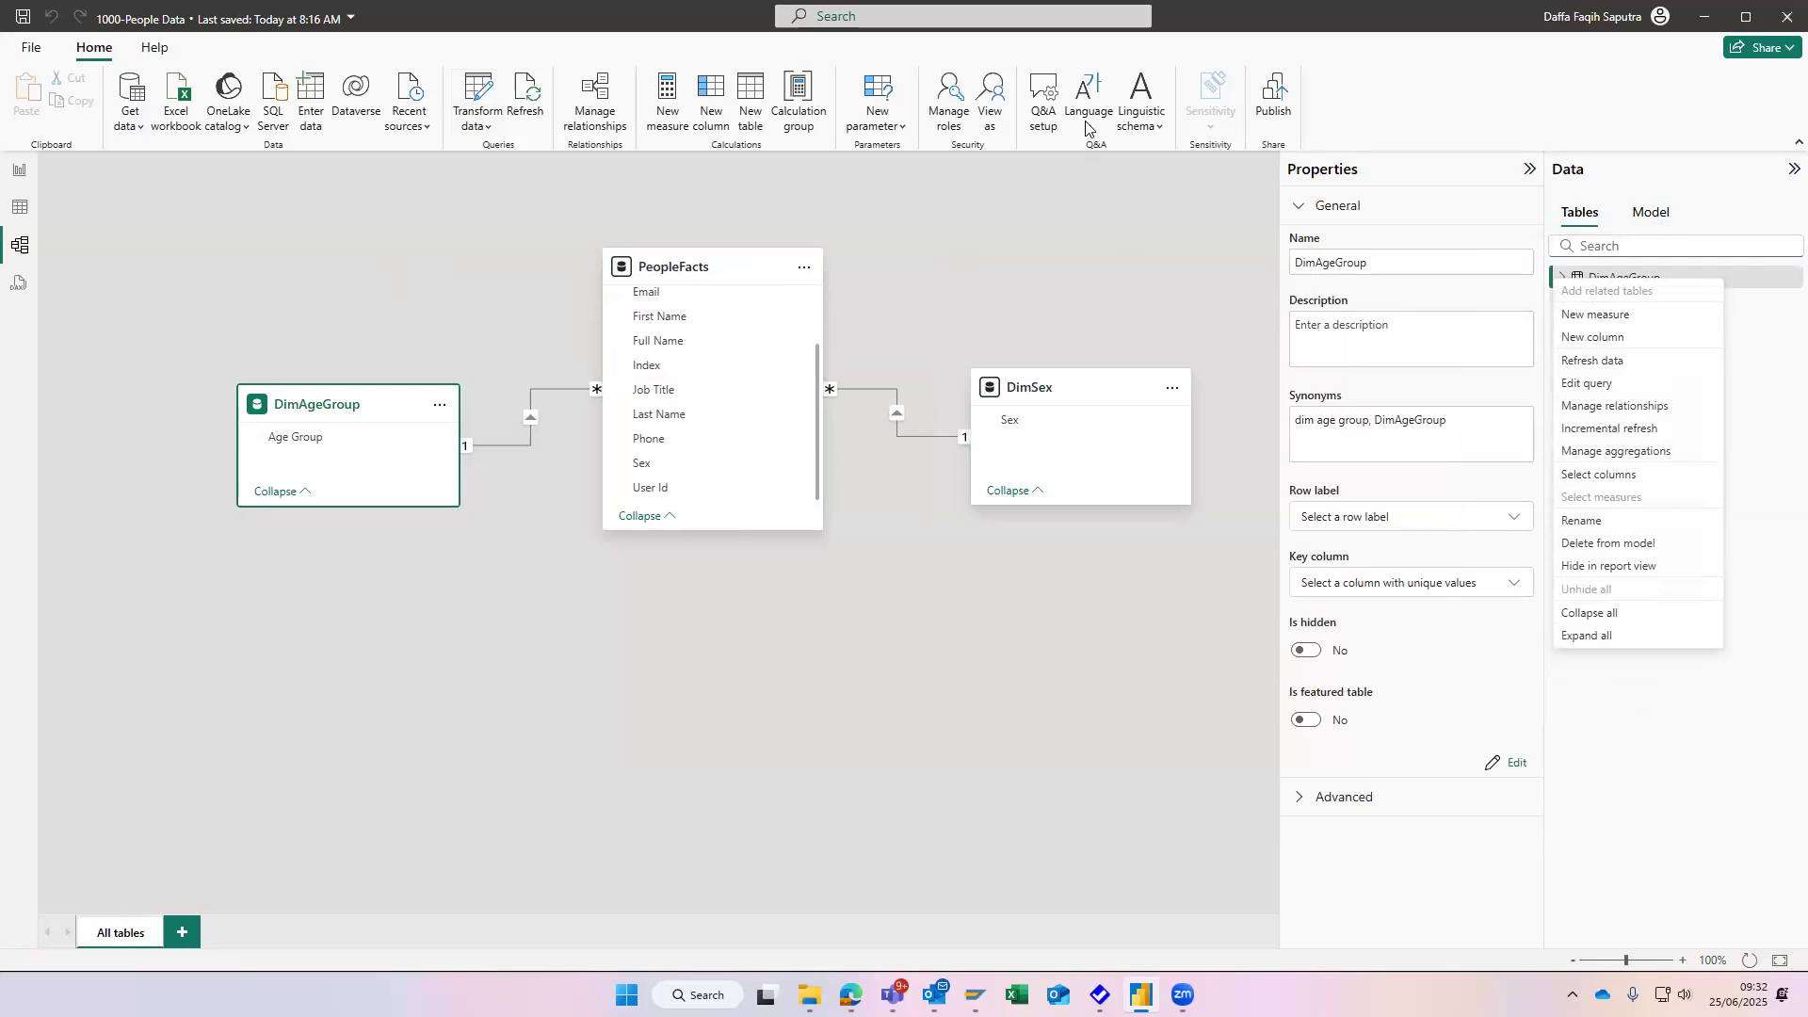
left_click(1066, 232)
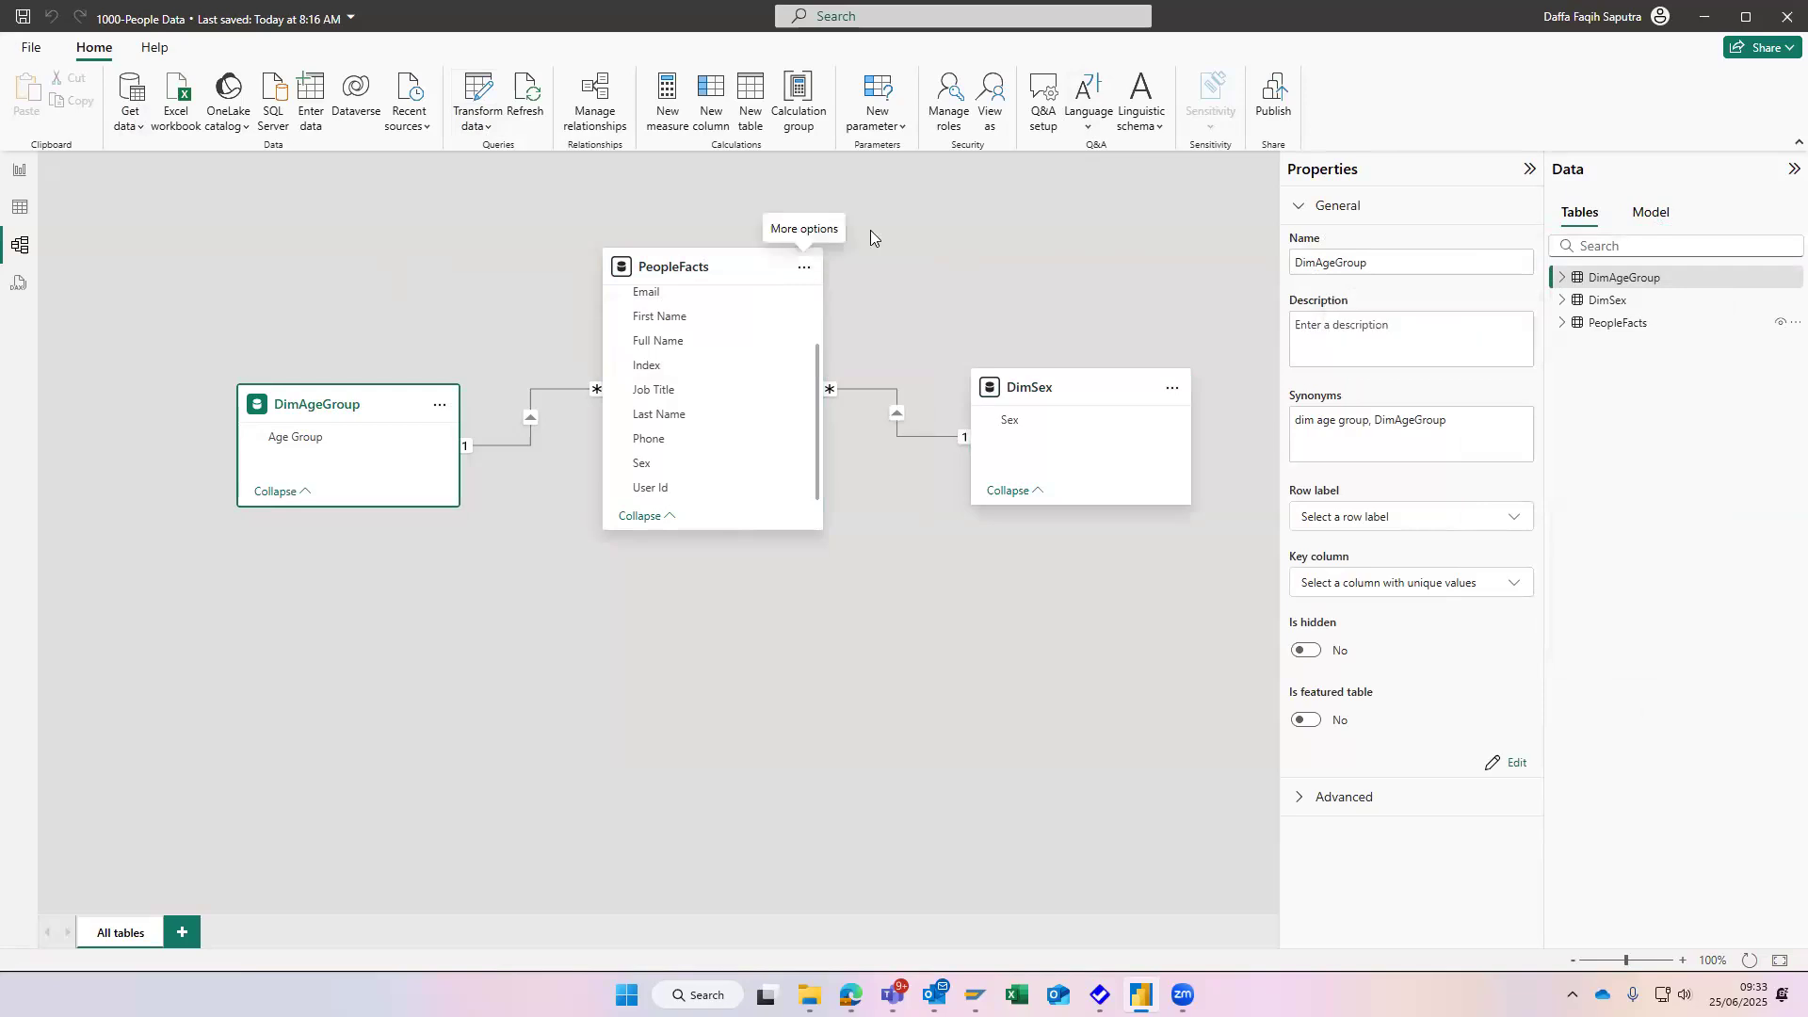
- Look through the Help and Home commands of the model view and switch to the report view
left_click(154, 48)
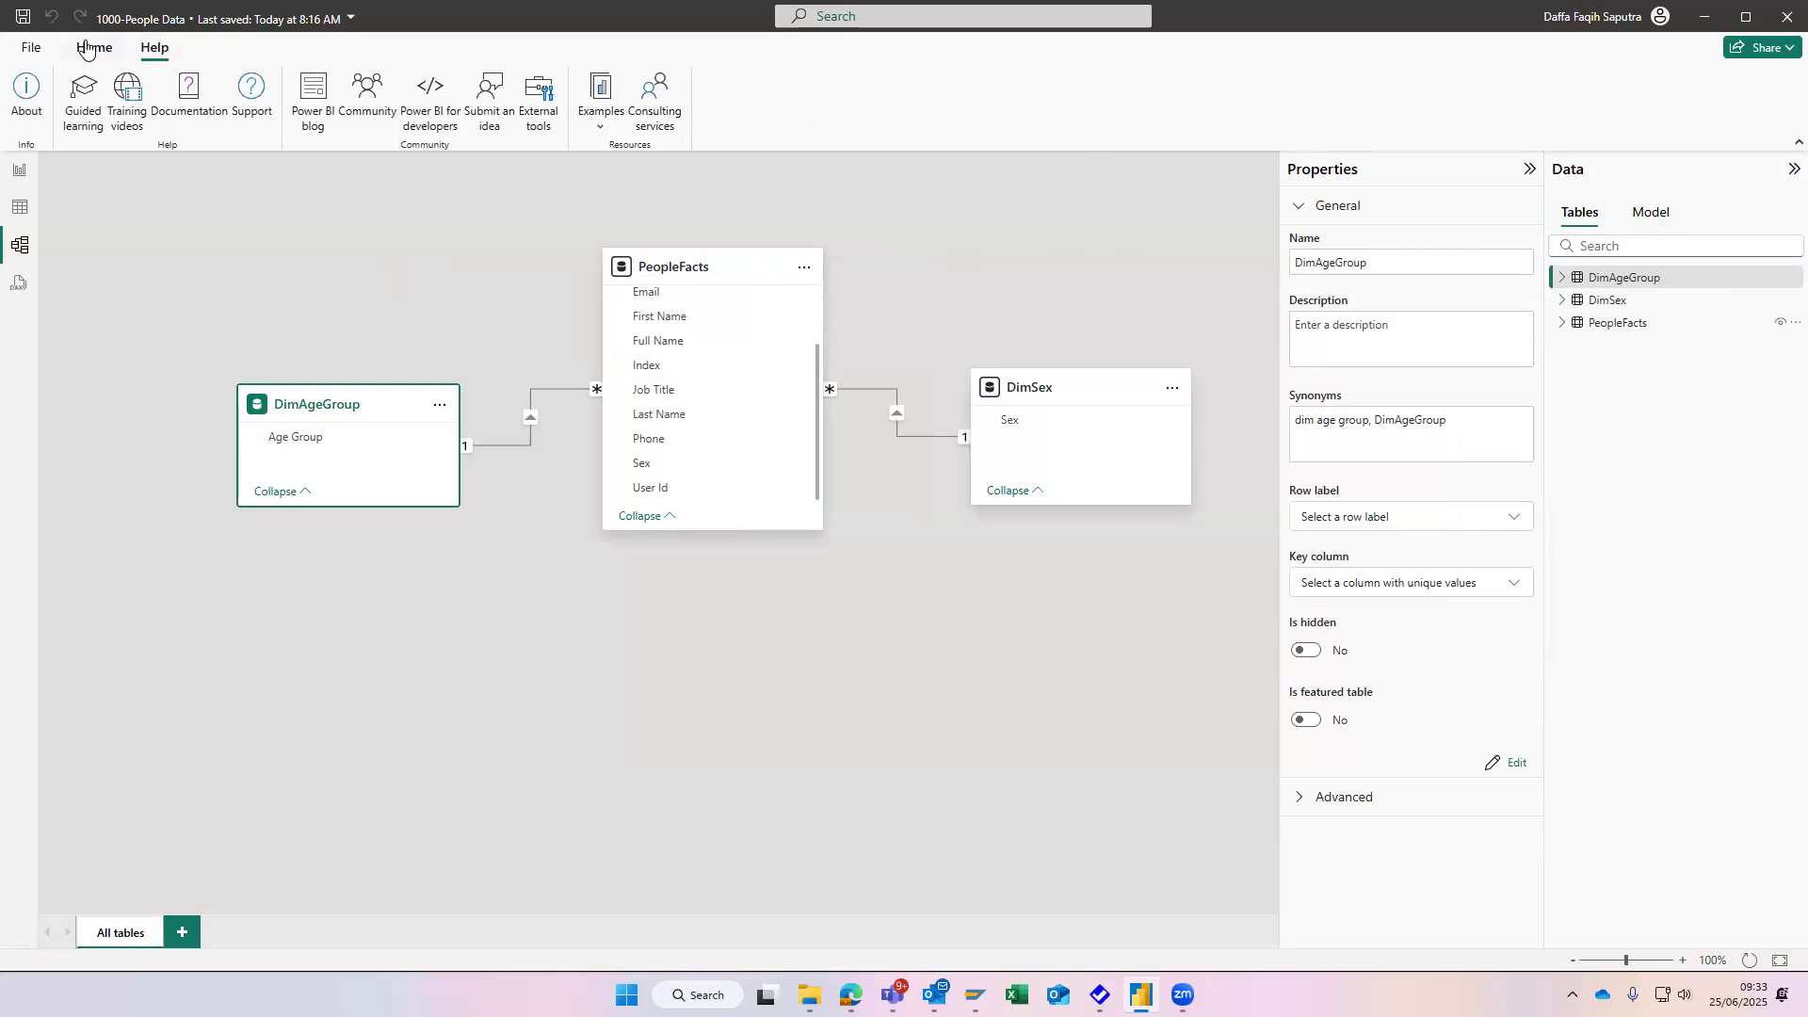
left_click(85, 48)
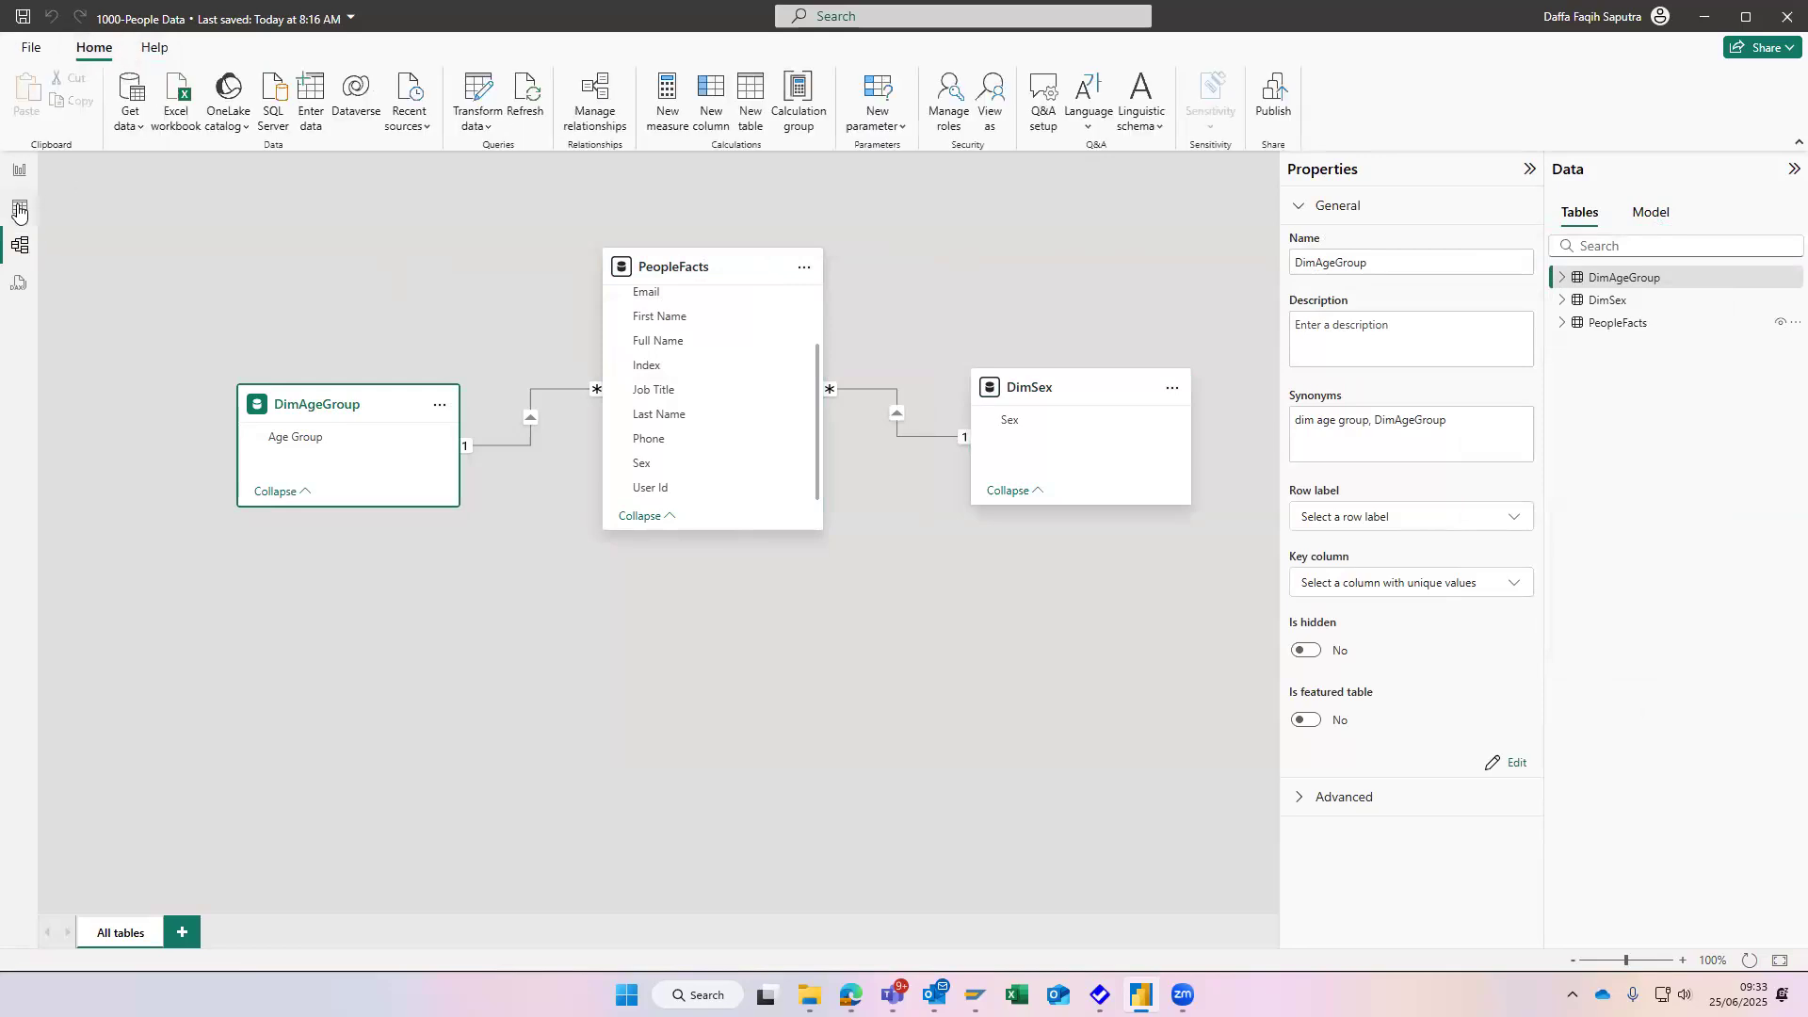
left_click(19, 209)
left_click(19, 170)
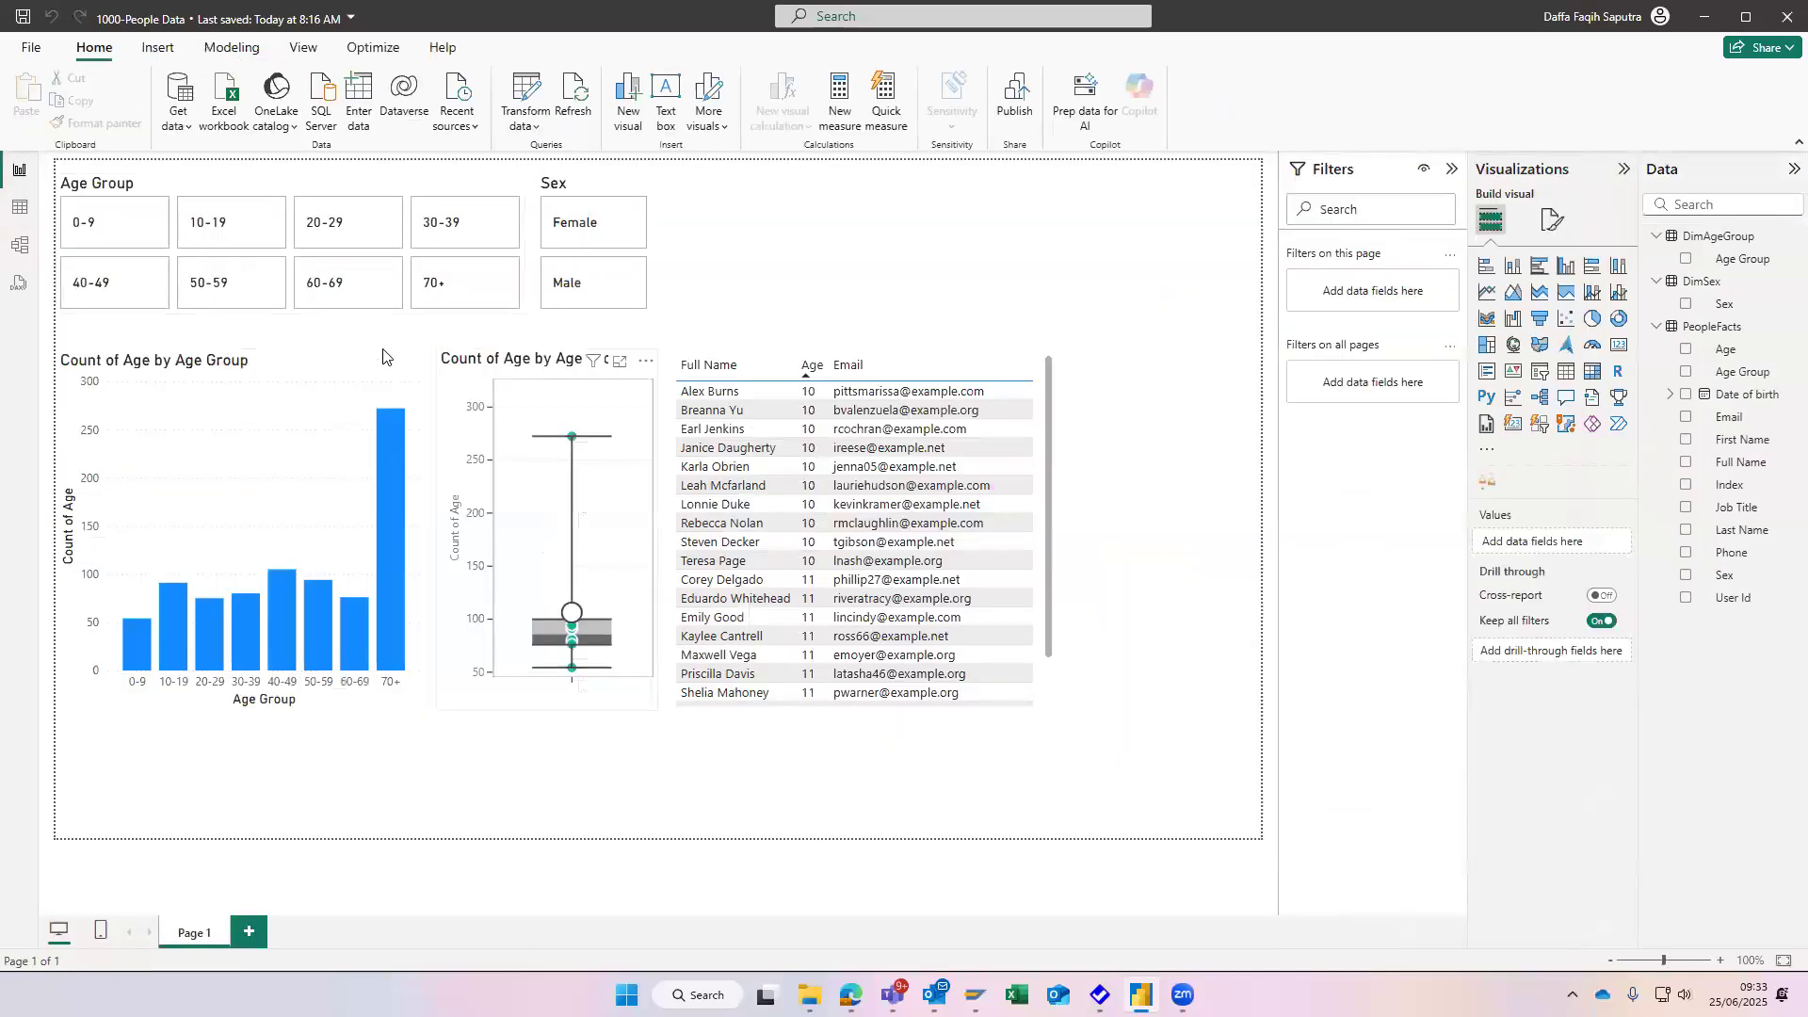
- Examine the Count of Age by Age Group column chart's commands, including Analyze and New visual calculation, and the neighbouring box plot's options
right_click(319, 369)
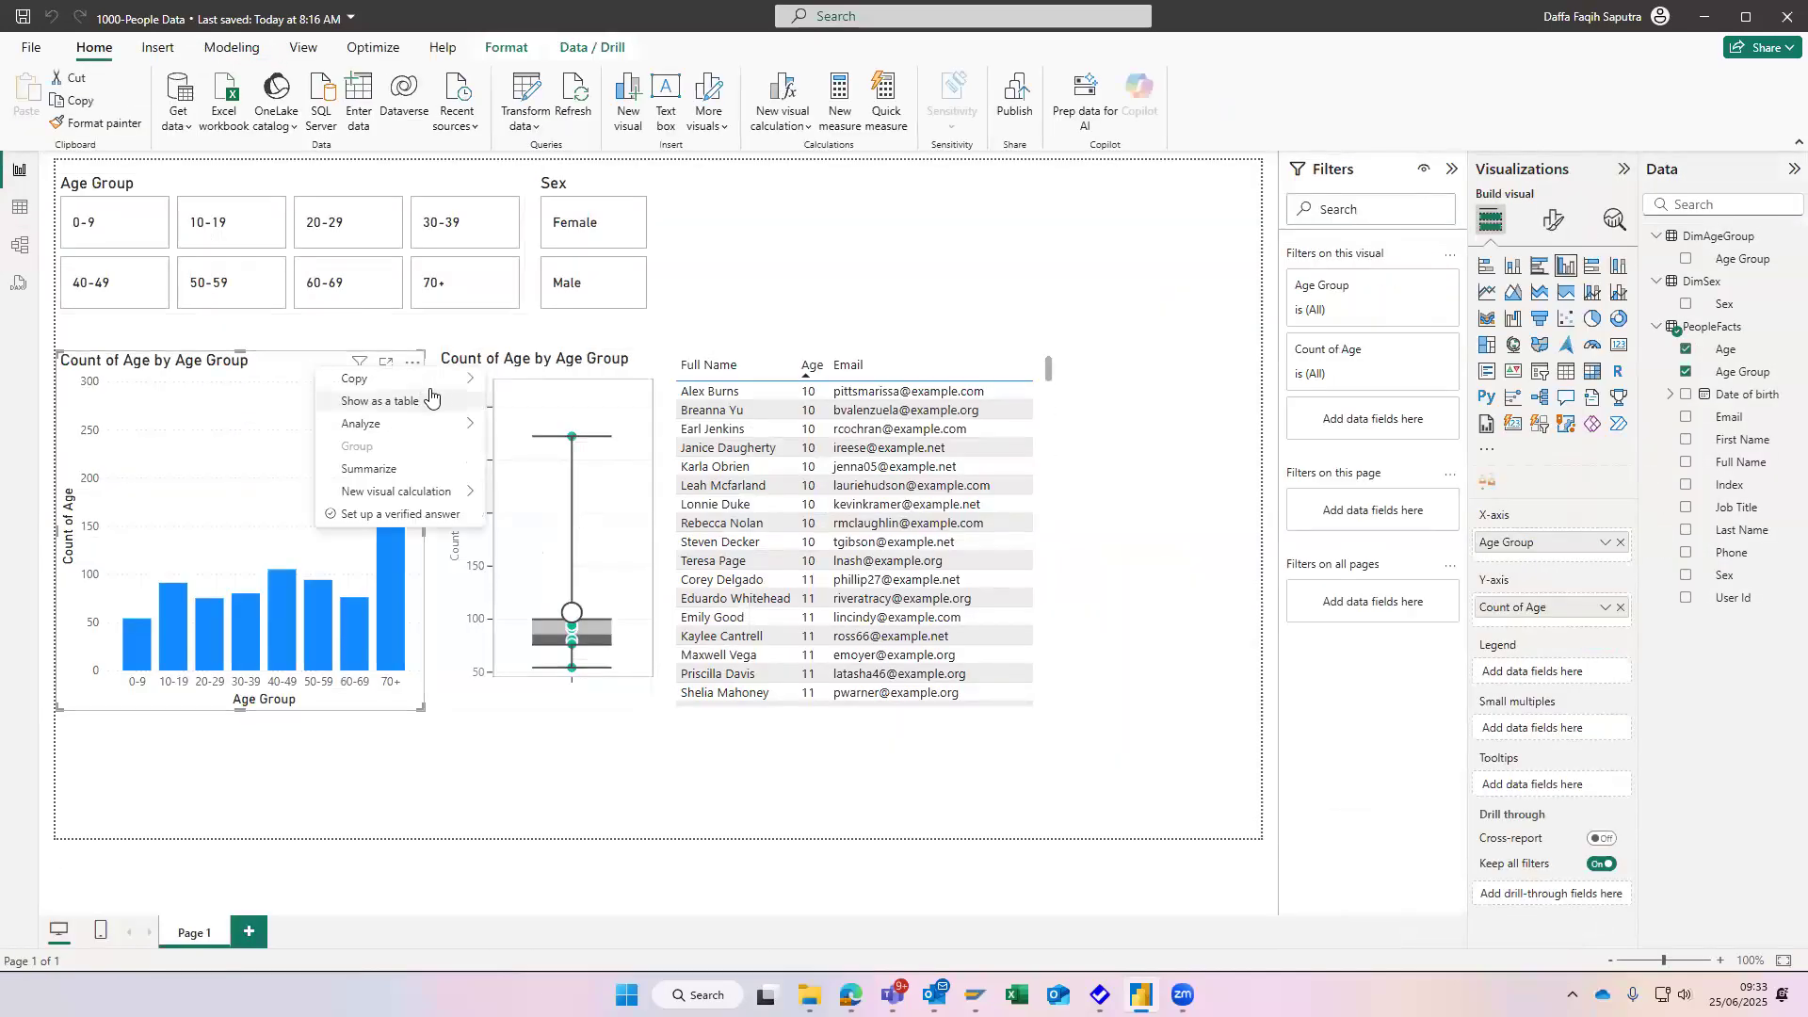
mouse_move(441, 426)
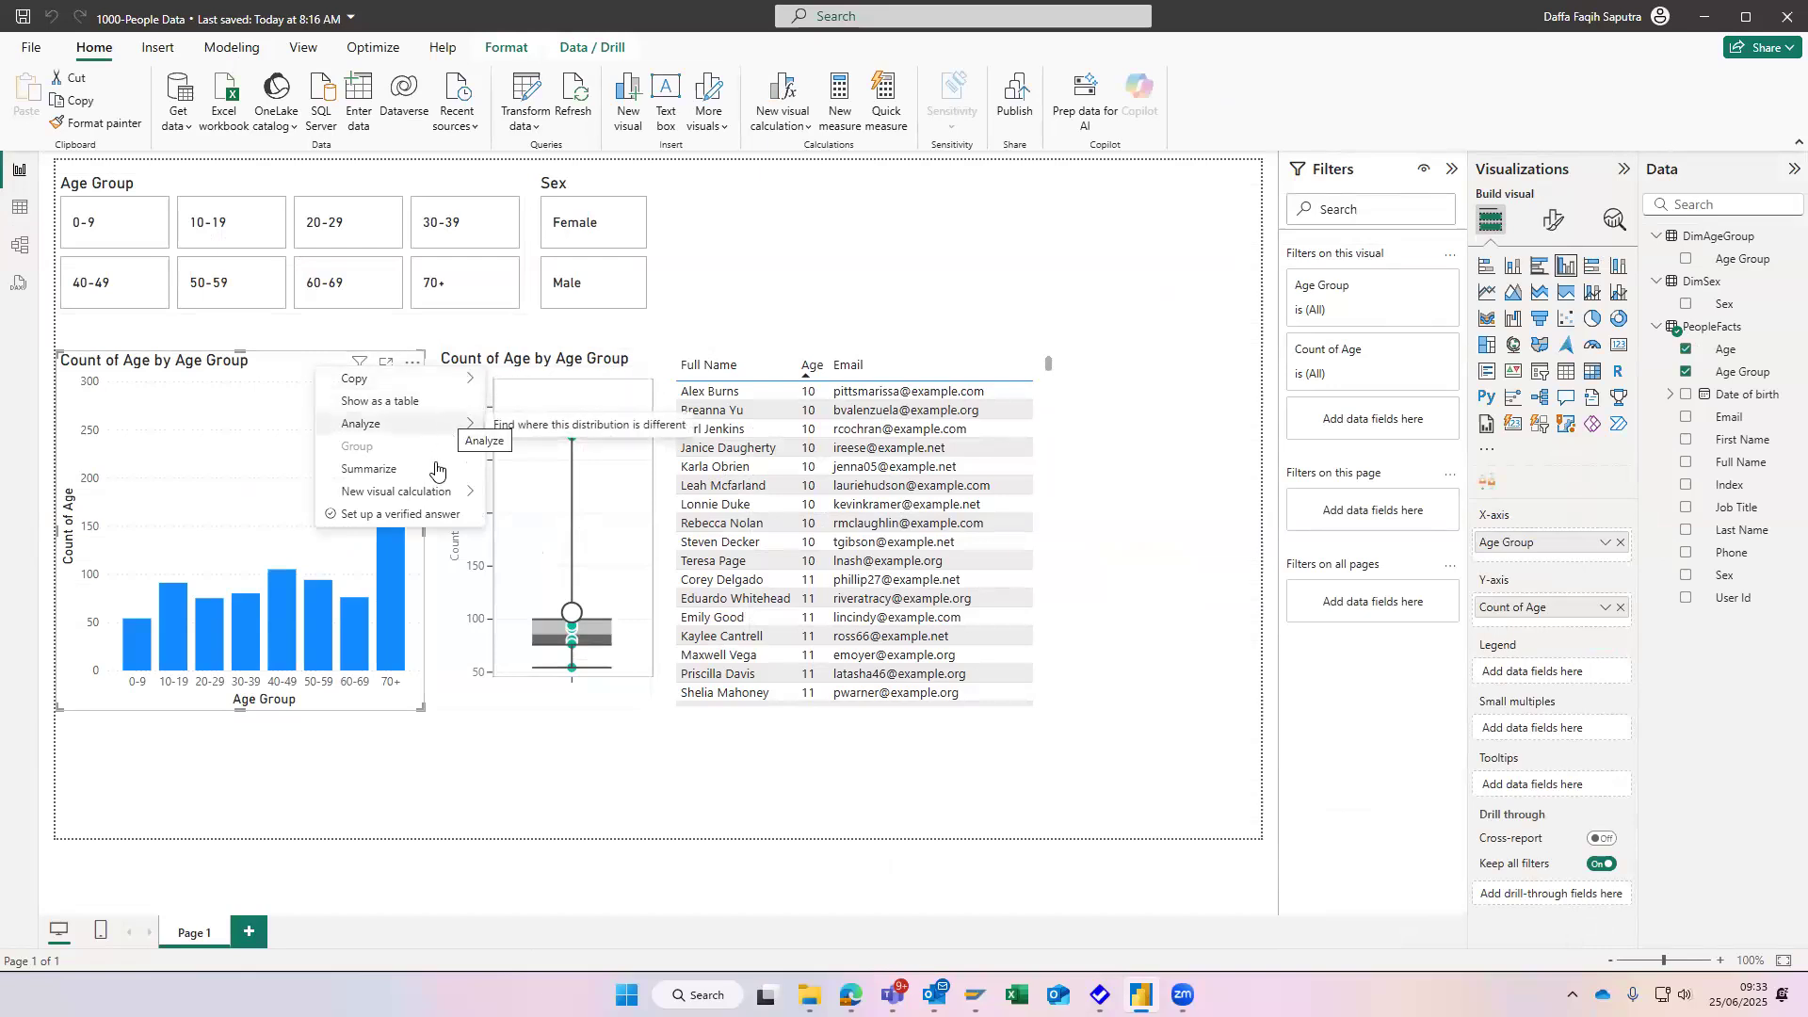
mouse_move(440, 491)
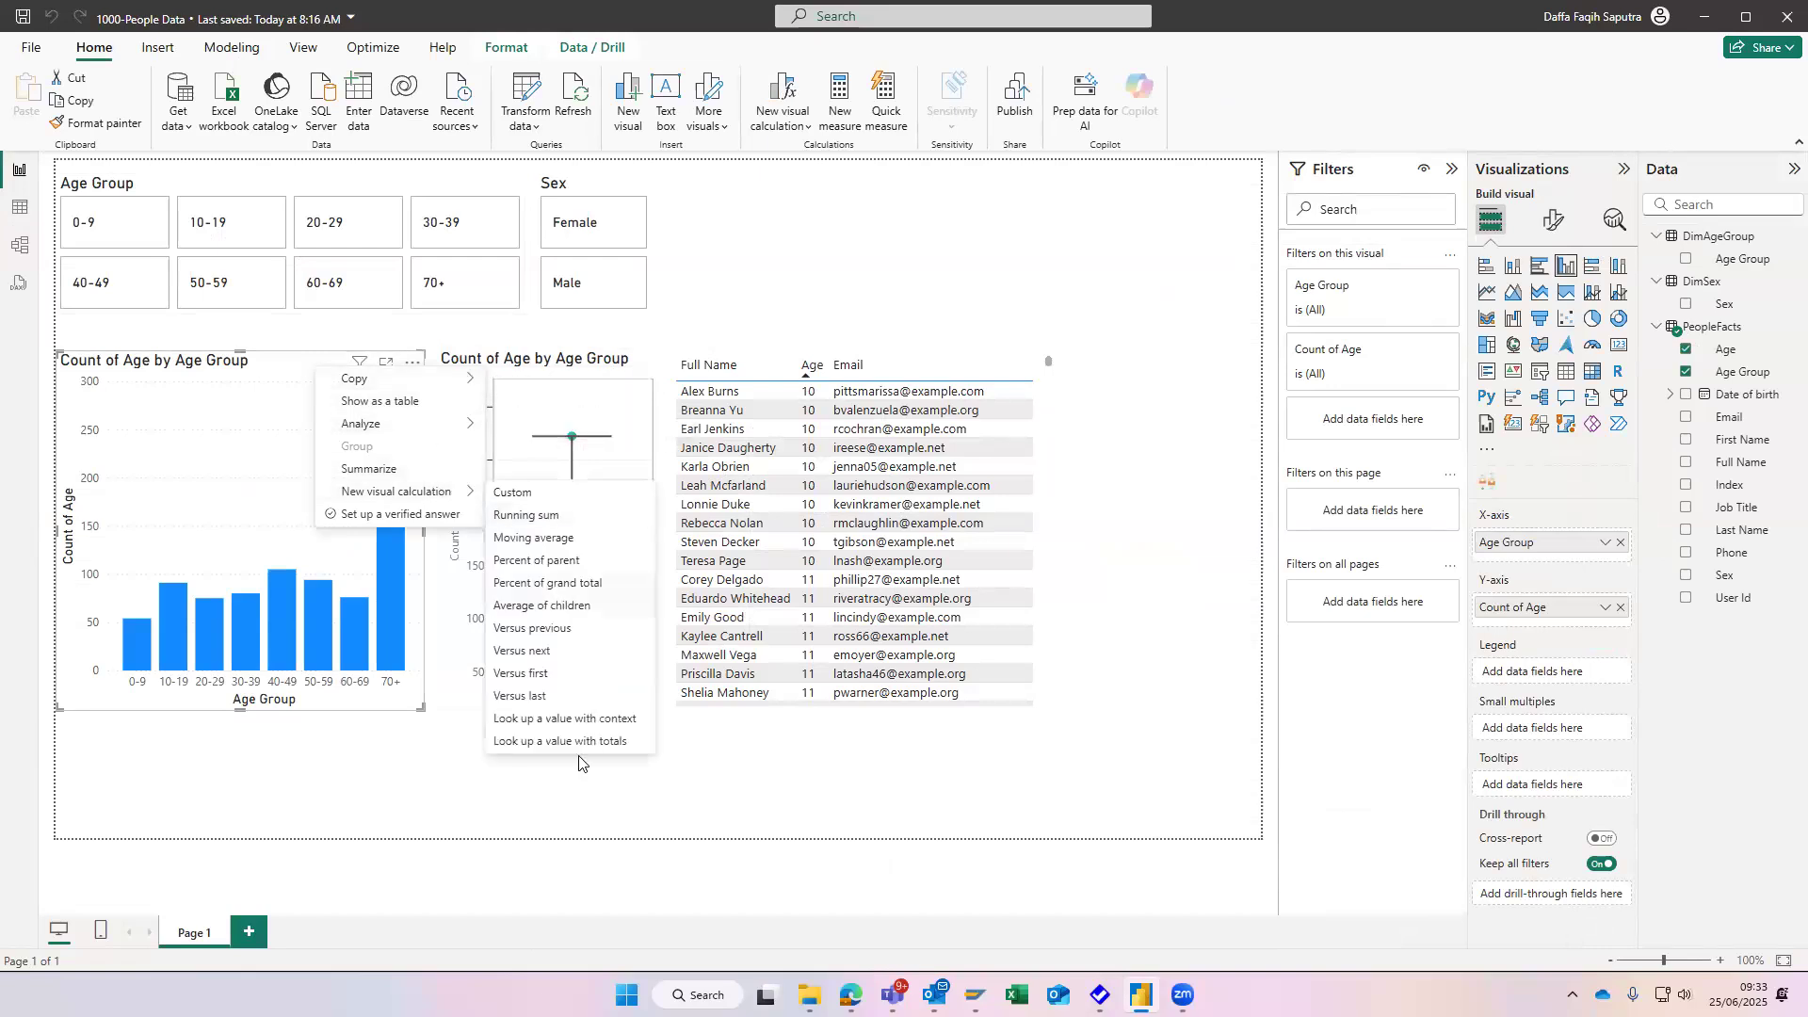
left_click(507, 446)
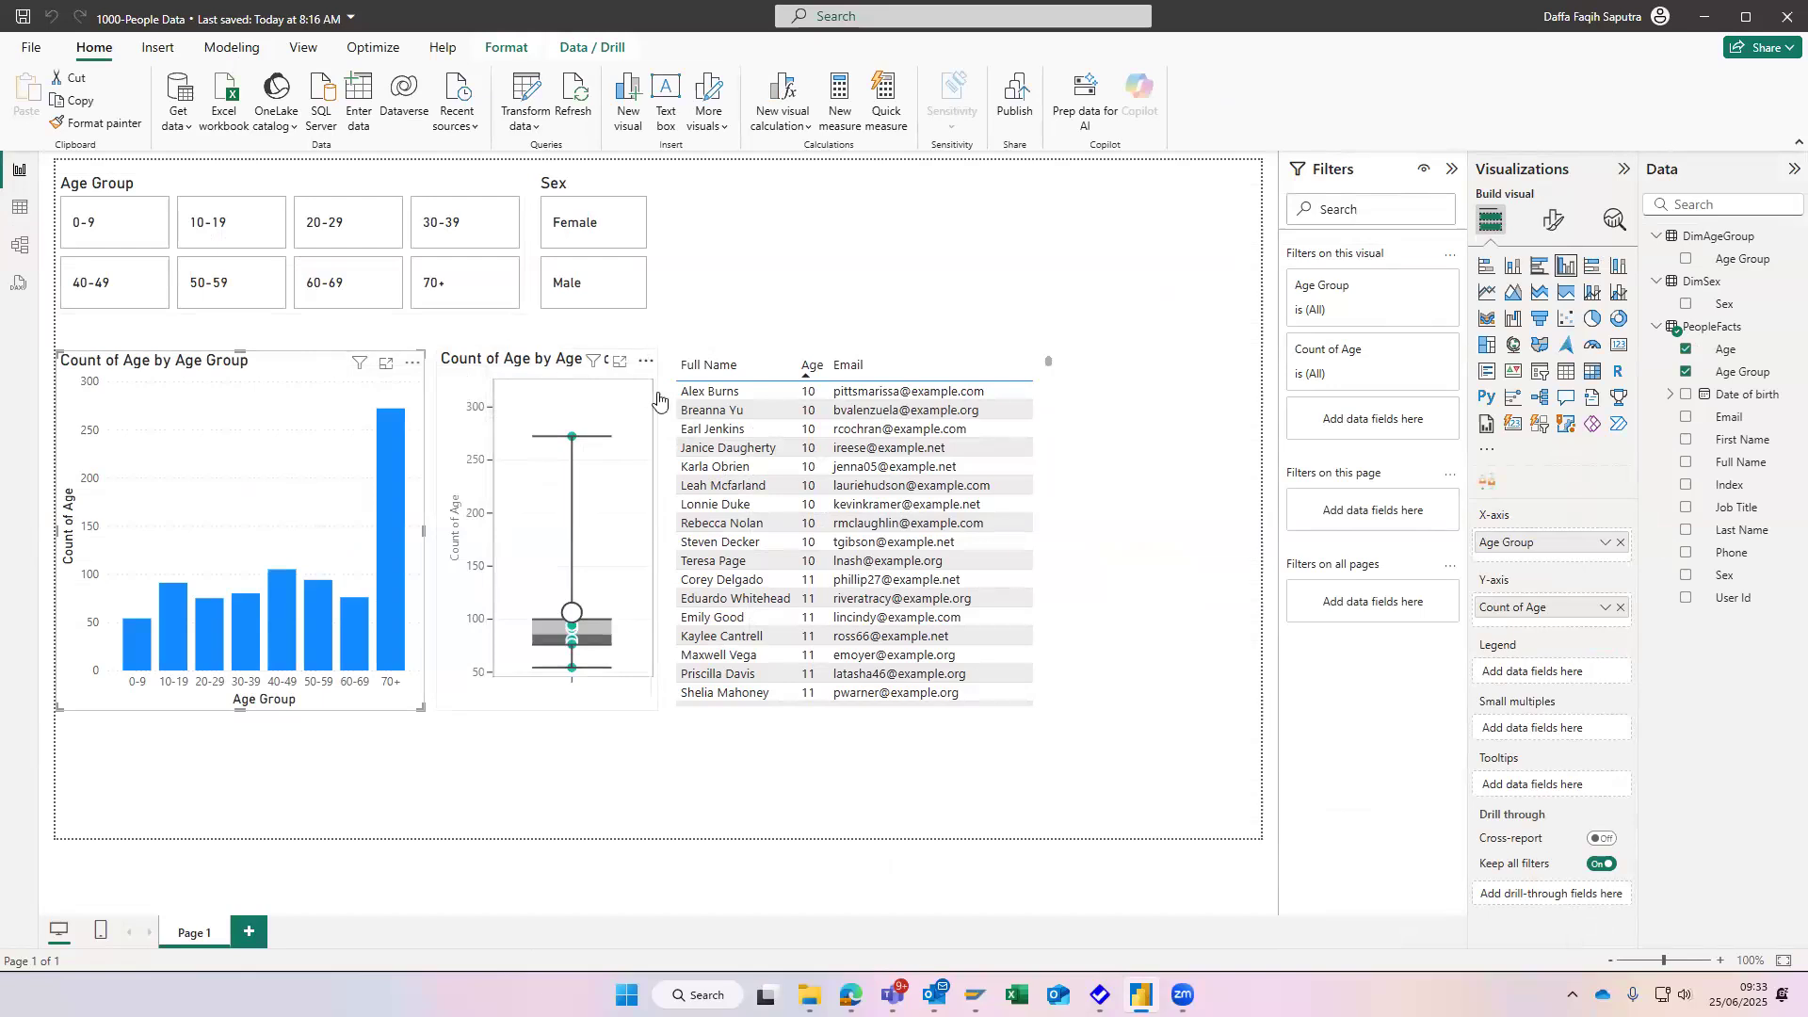
left_click(644, 360)
left_click(125, 527)
- Return to the model view by way of the table view and recheck the PeopleFacts card's commands for a Reference option
left_click(20, 207)
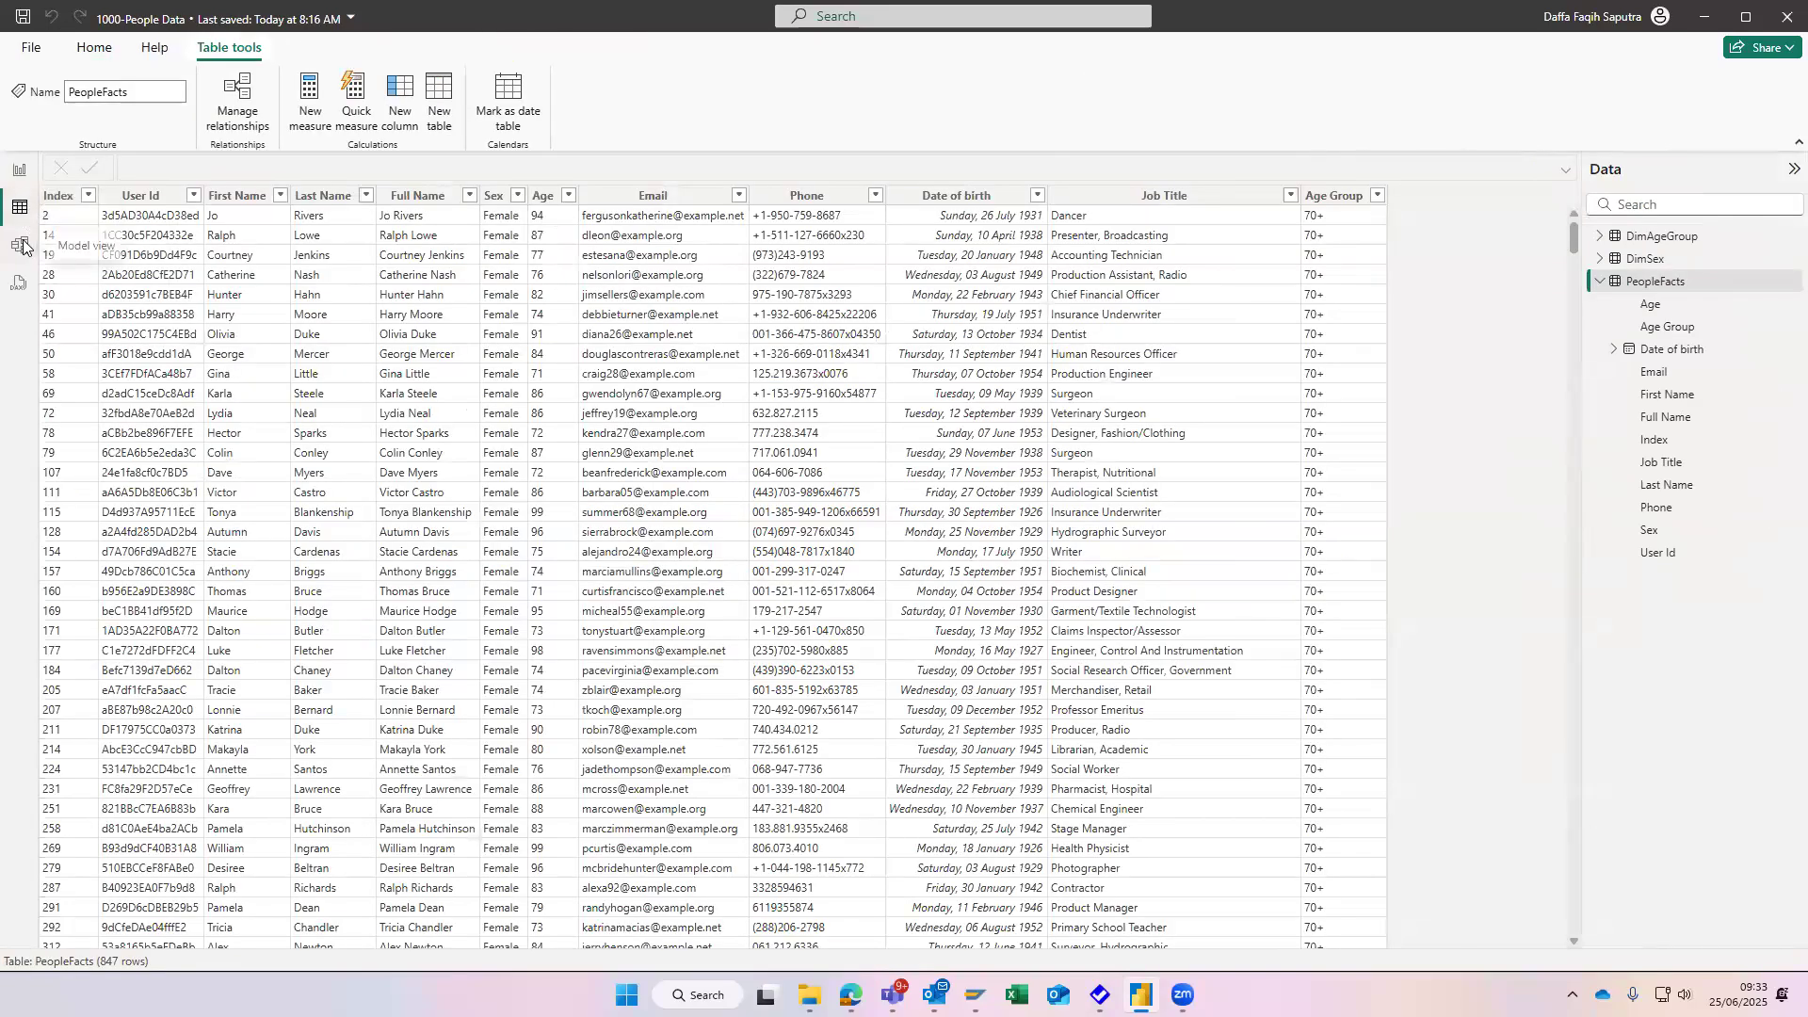
left_click(21, 246)
left_click(720, 272)
right_click(720, 272)
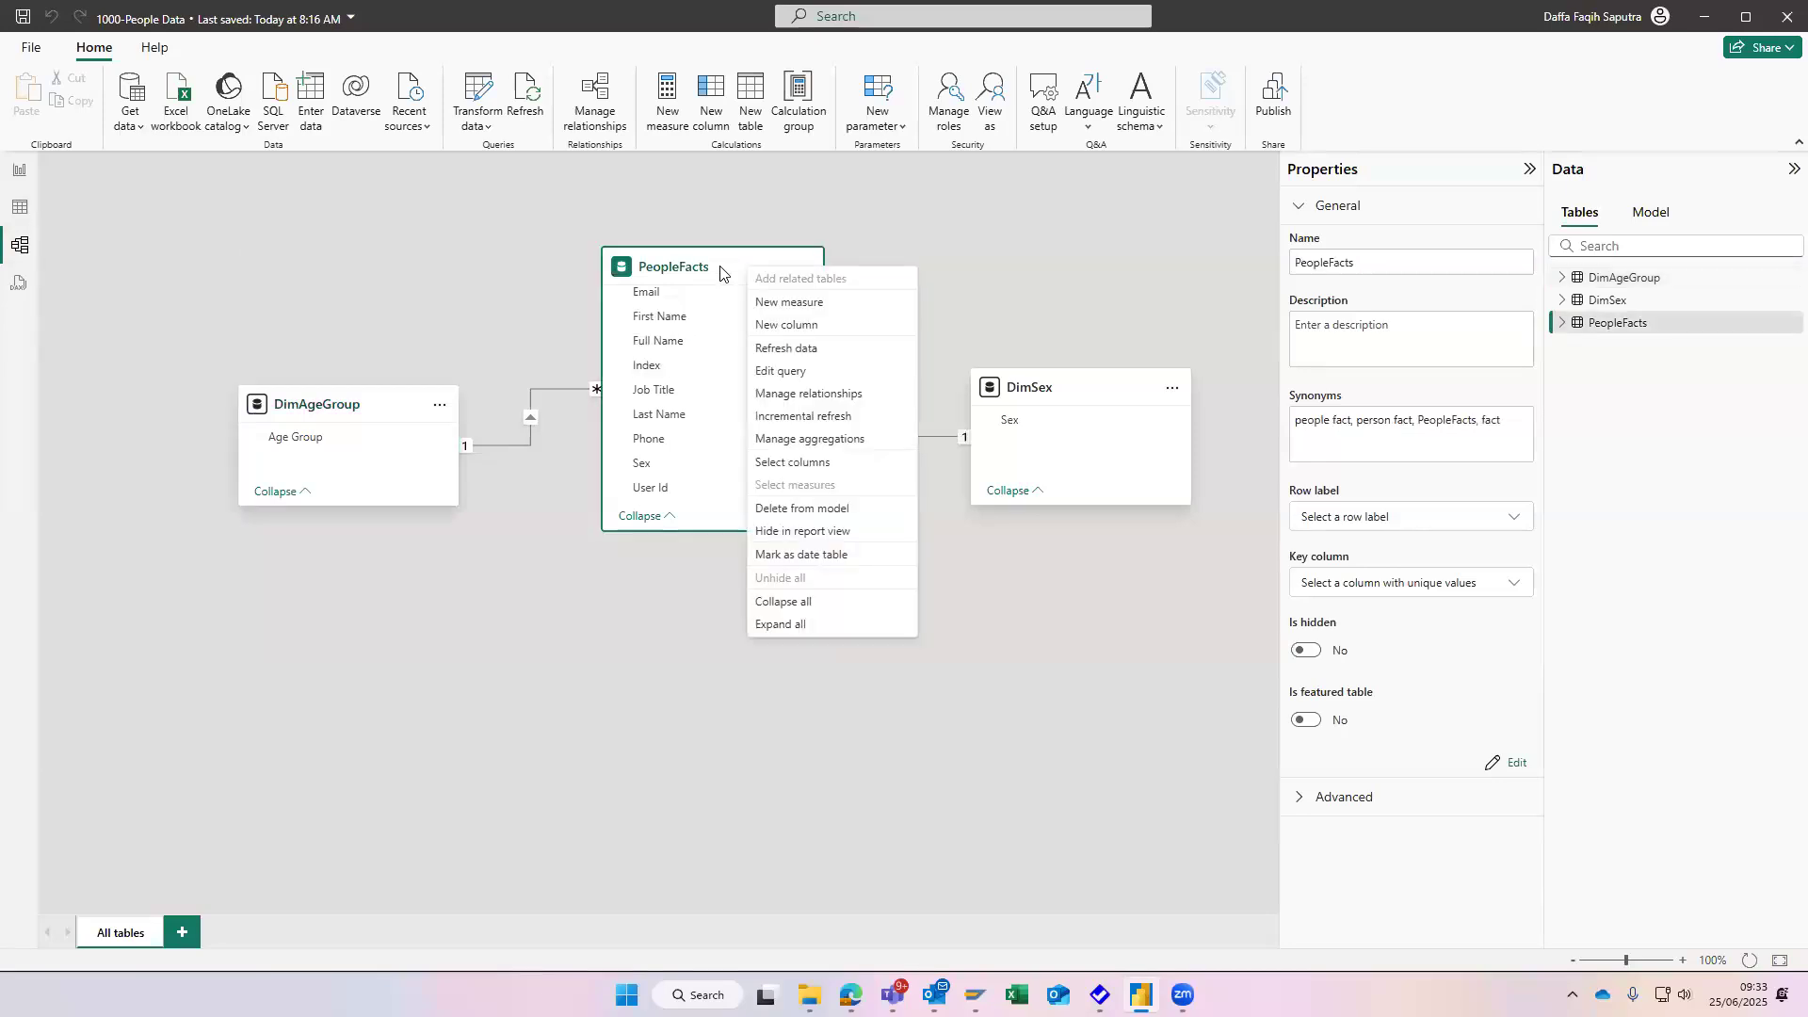
left_click(109, 202)
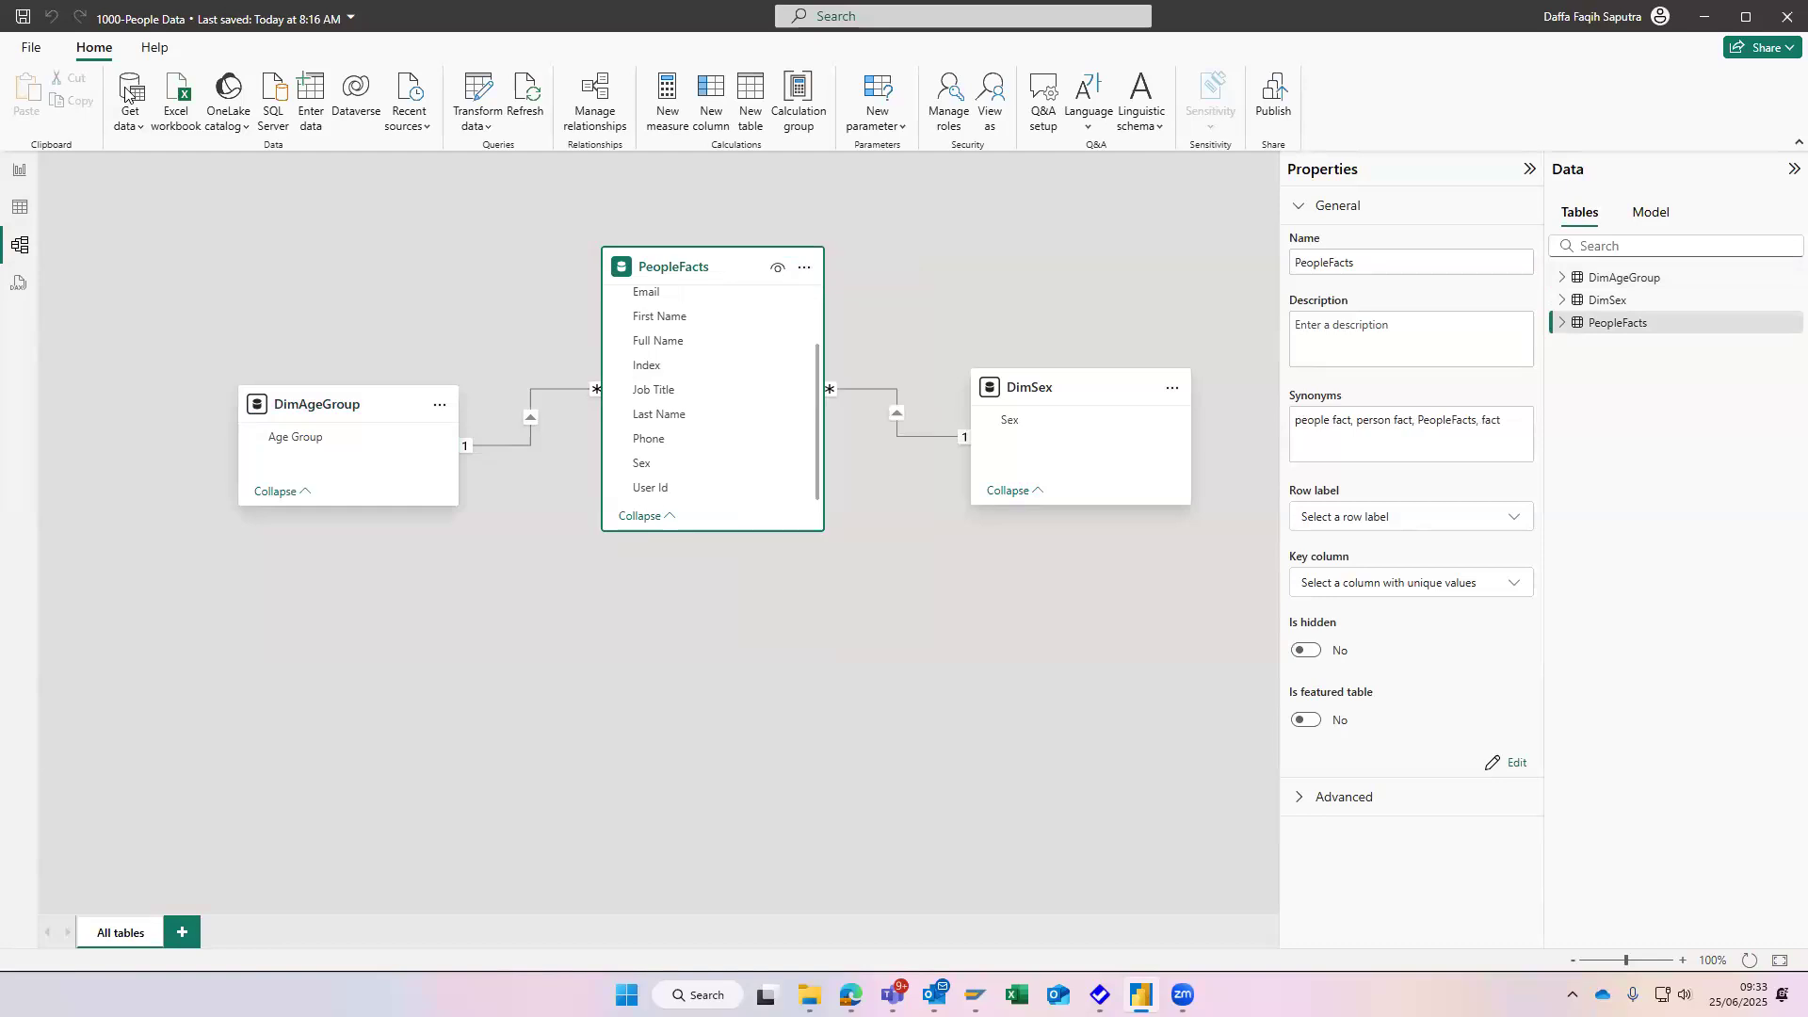
- Check the table view and the Count of Age by Age Group chart's commands in the report view for a Reference option
left_click(19, 207)
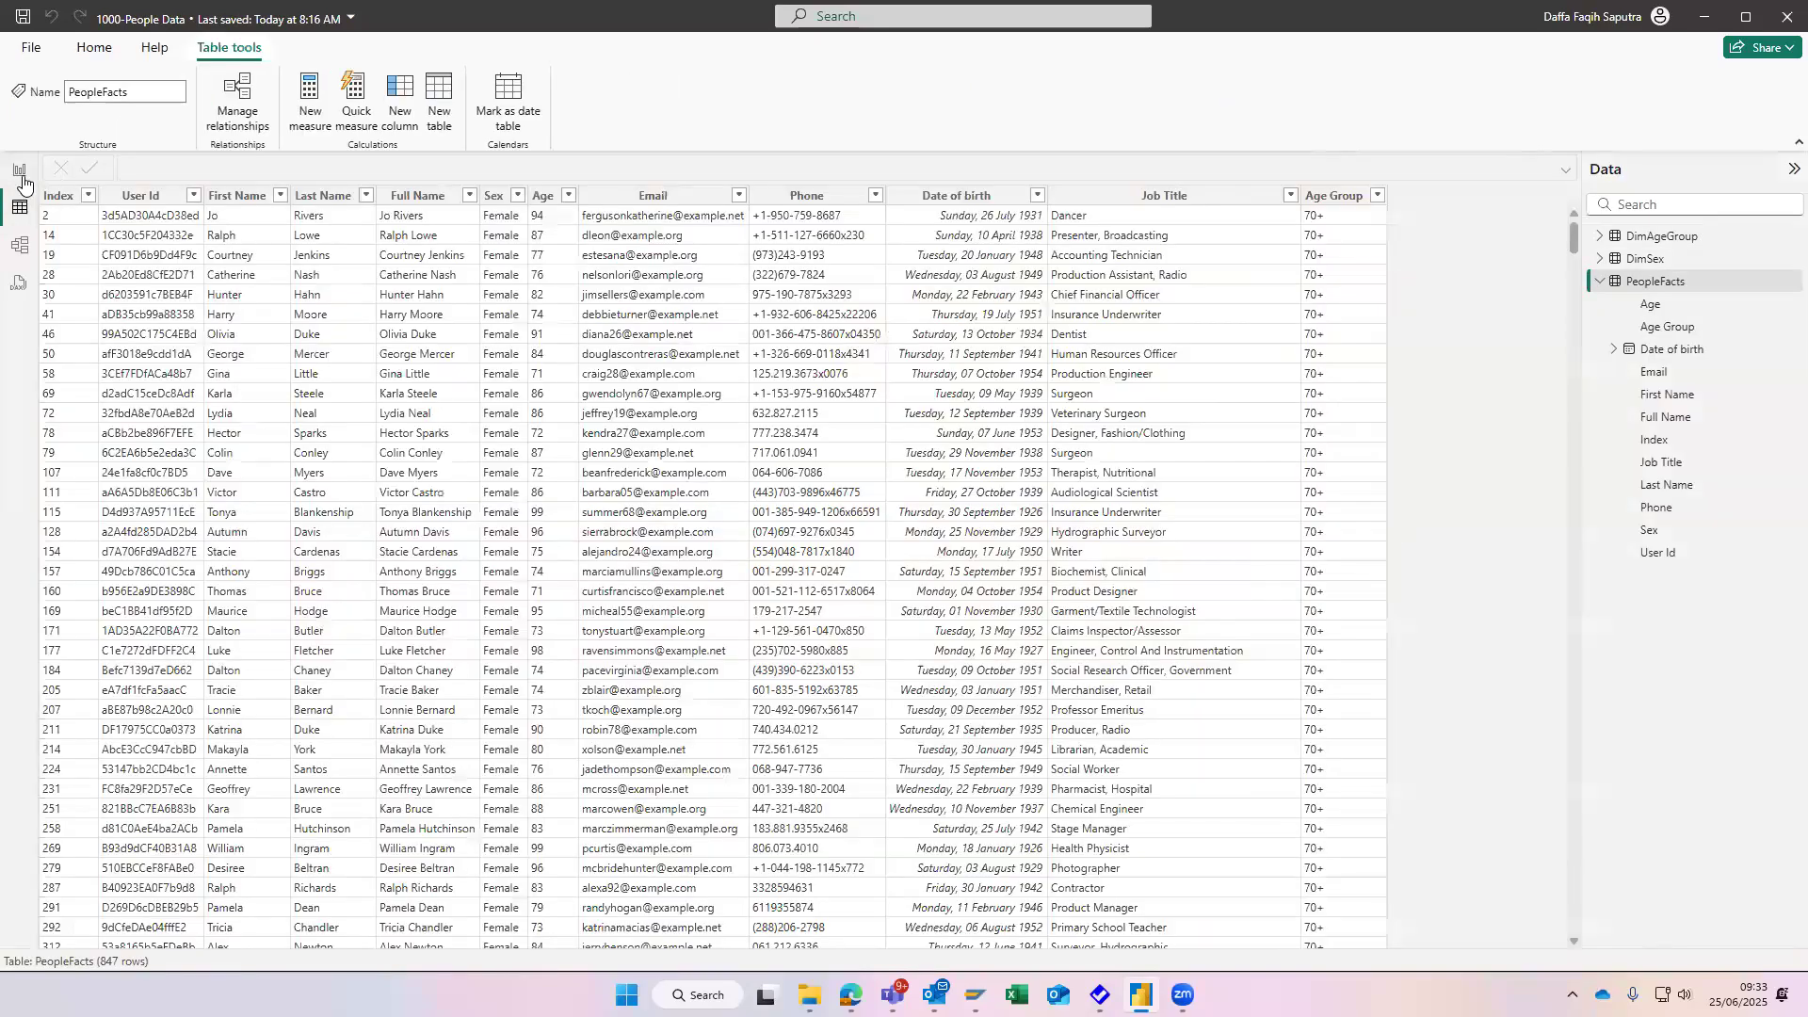
left_click(18, 170)
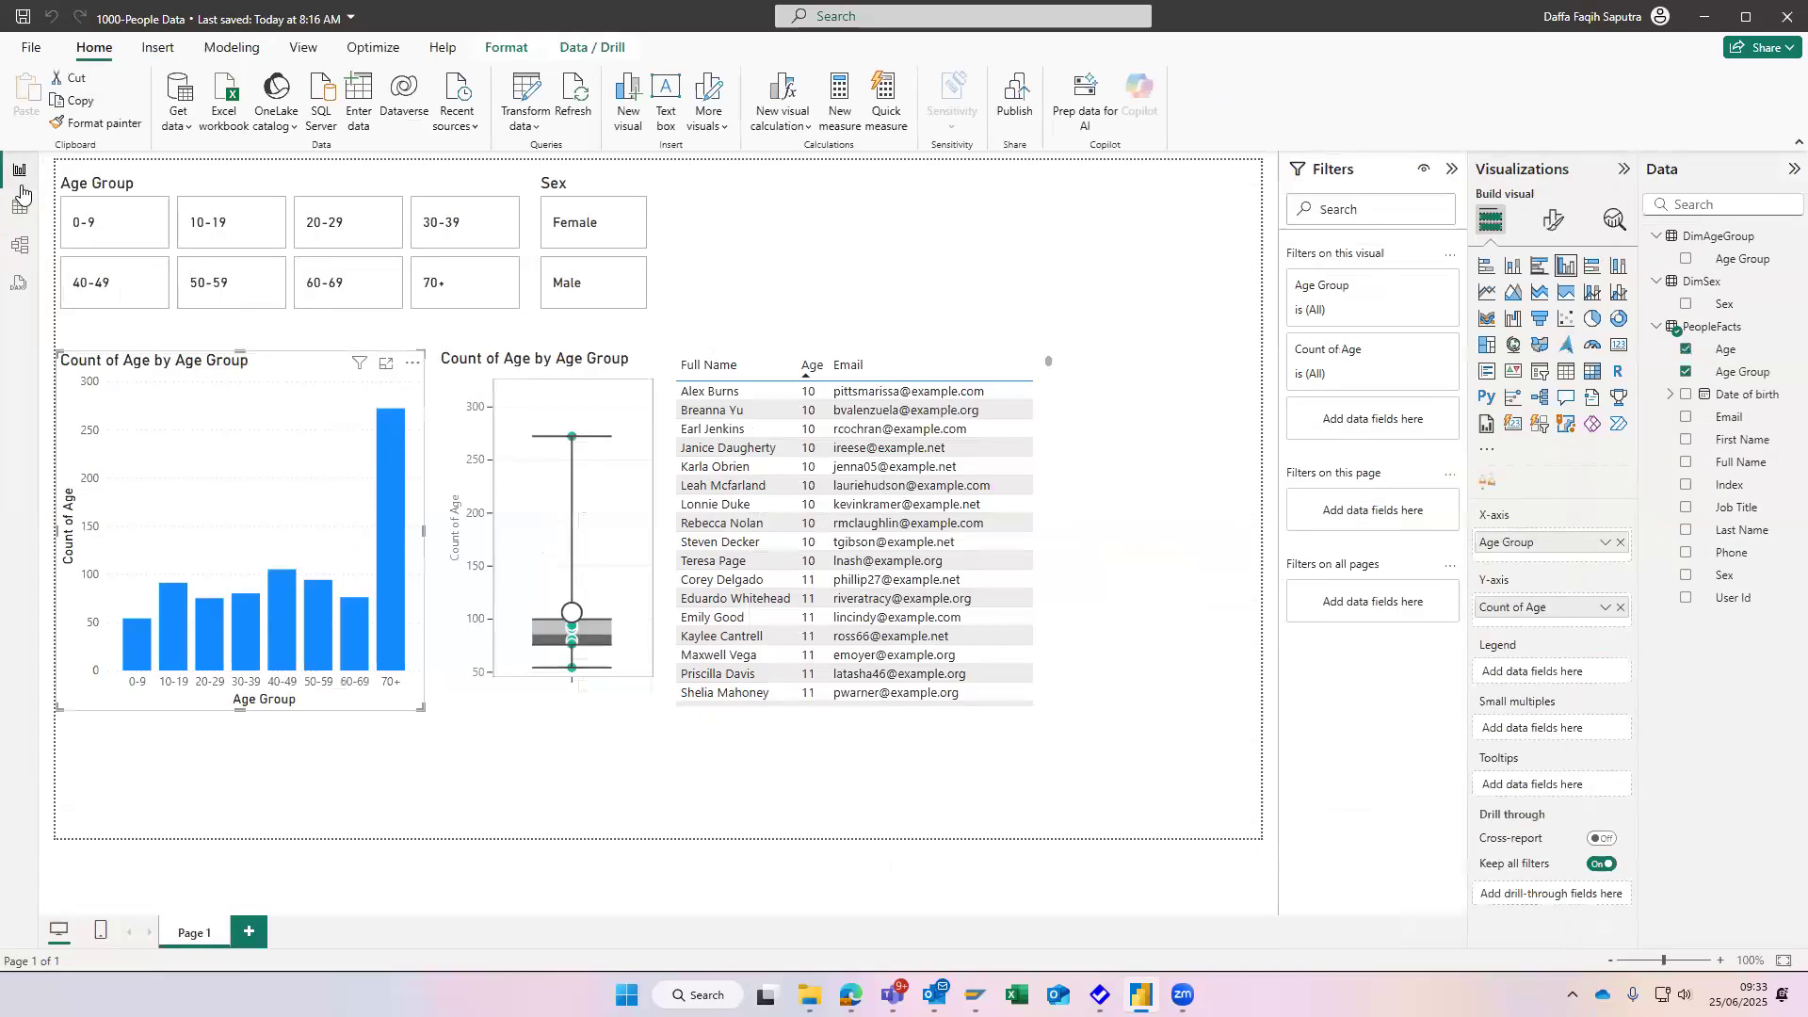
right_click(281, 377)
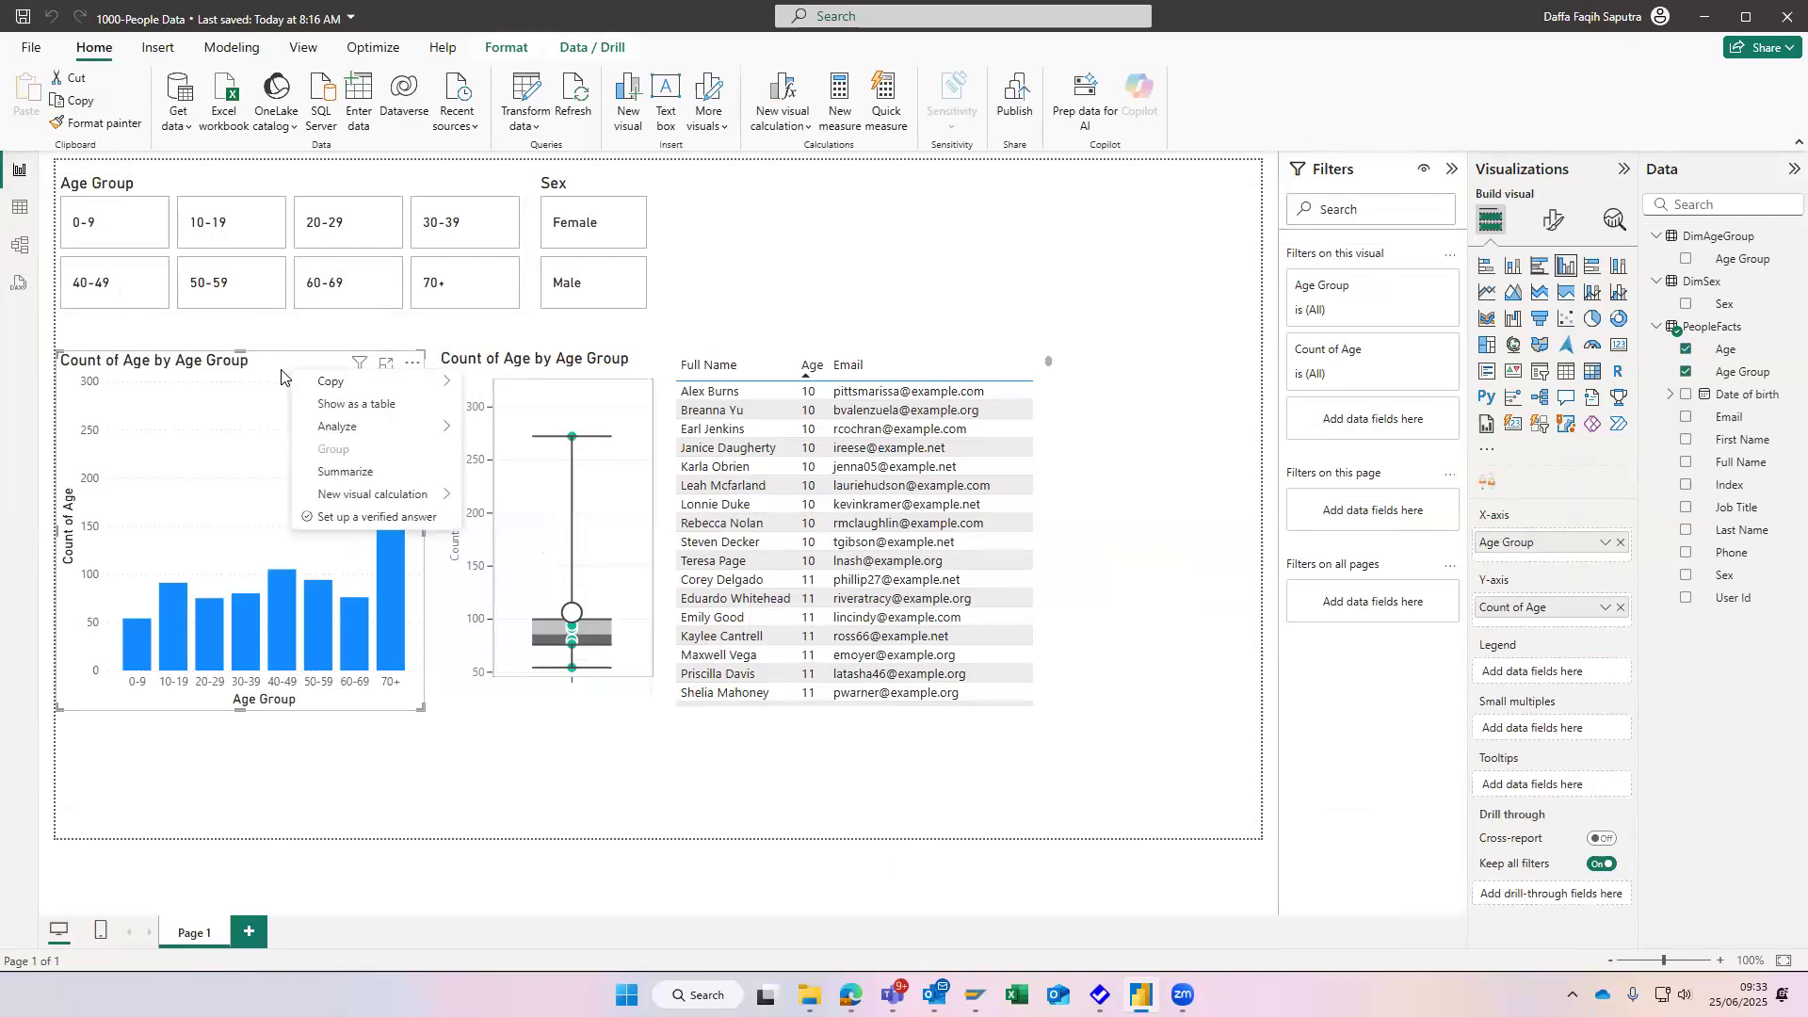
- Return to the table view and open the Power Query Editor to work on the queries
left_click(19, 207)
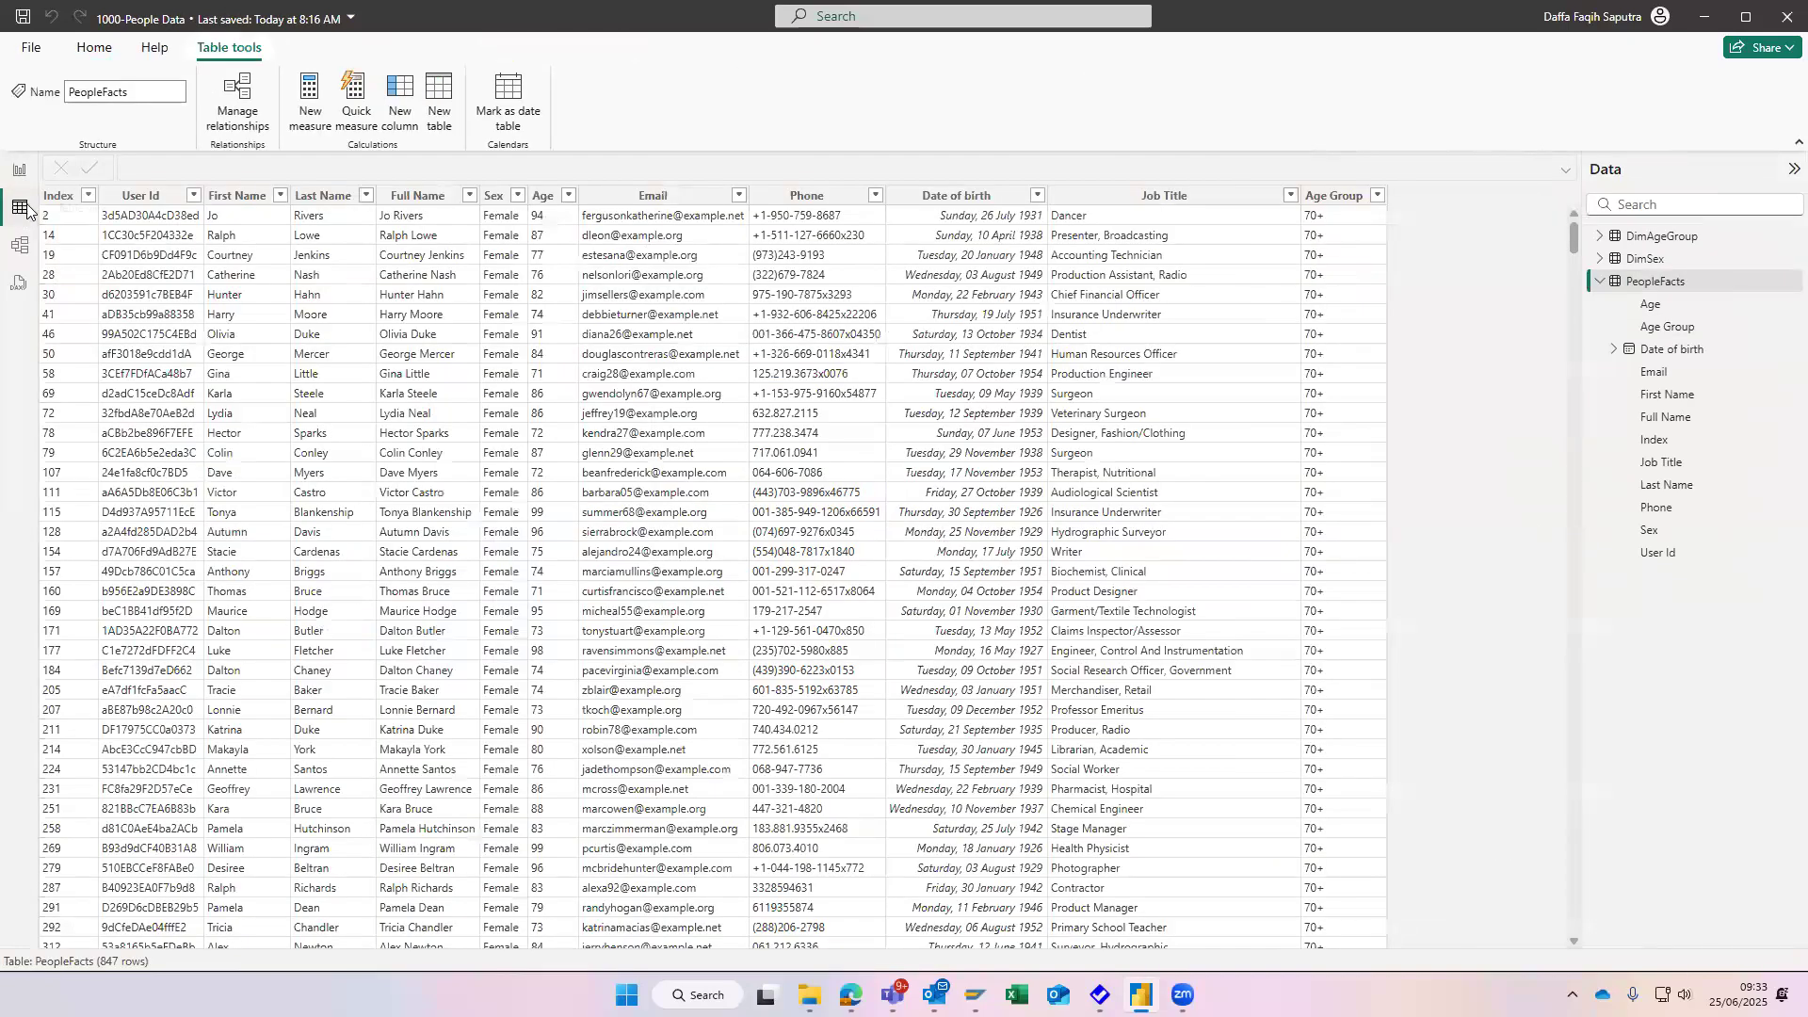
left_click(109, 47)
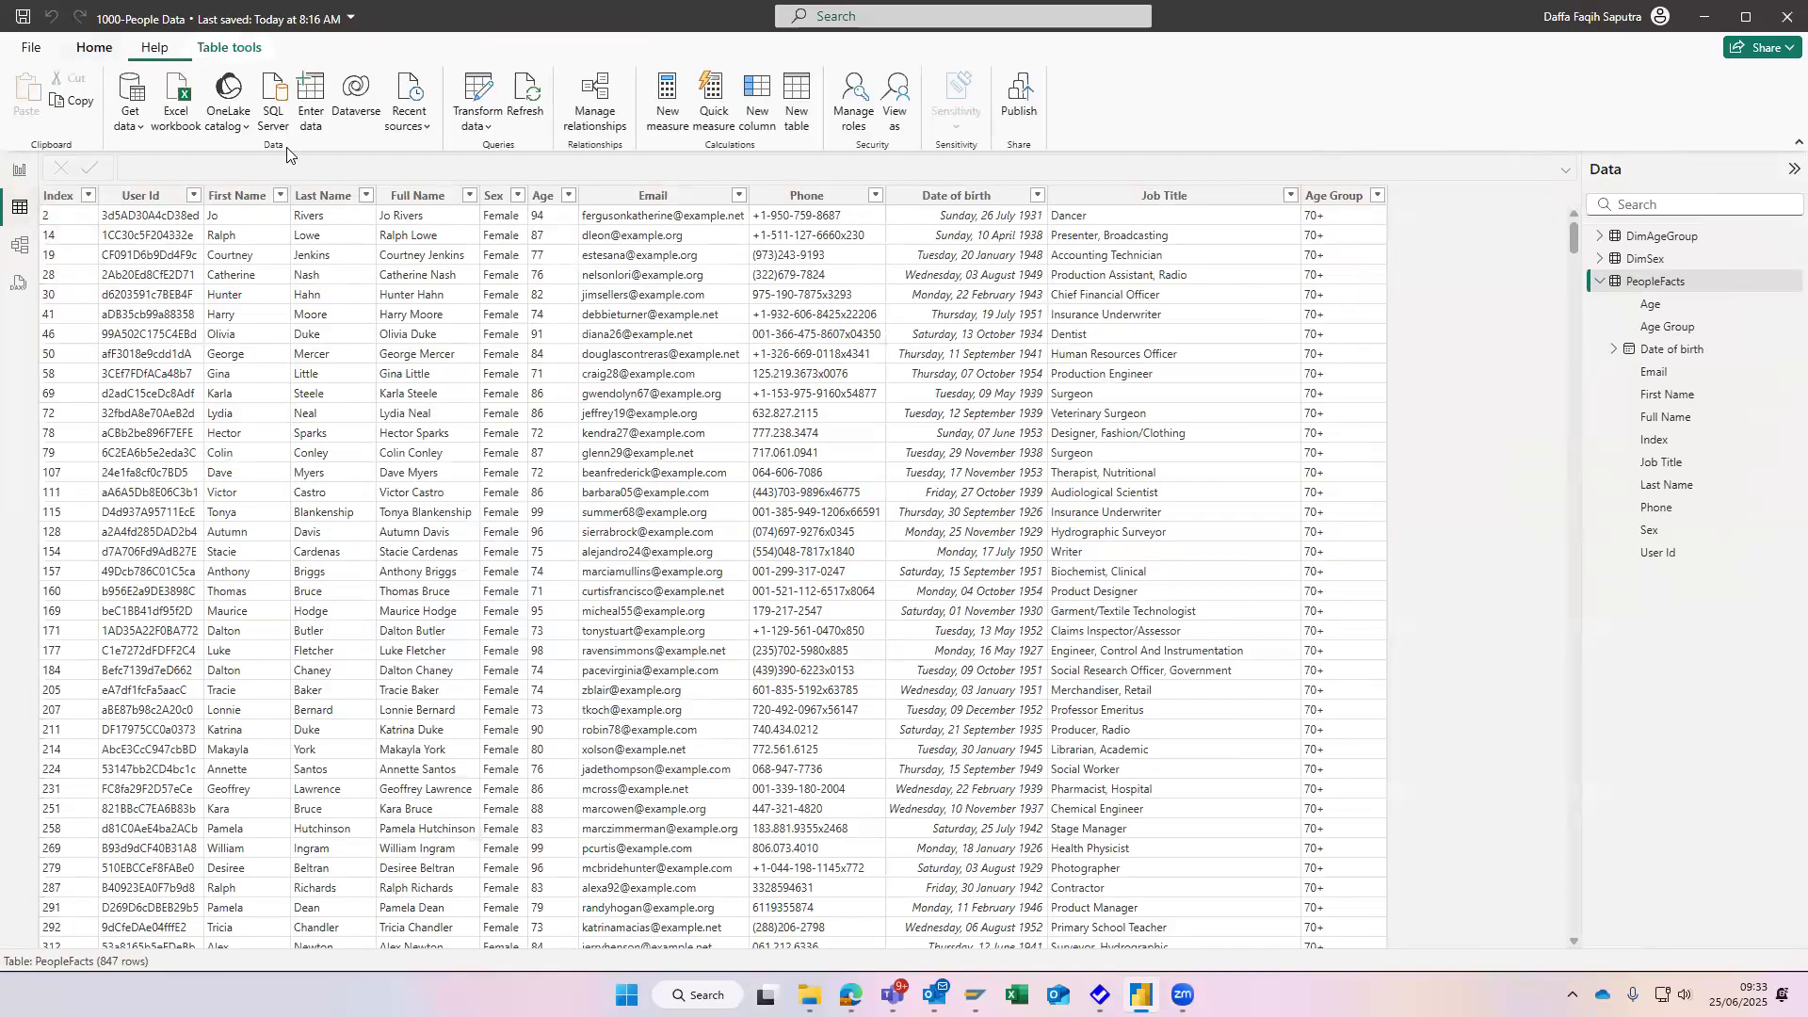
left_click(138, 132)
left_click(479, 124)
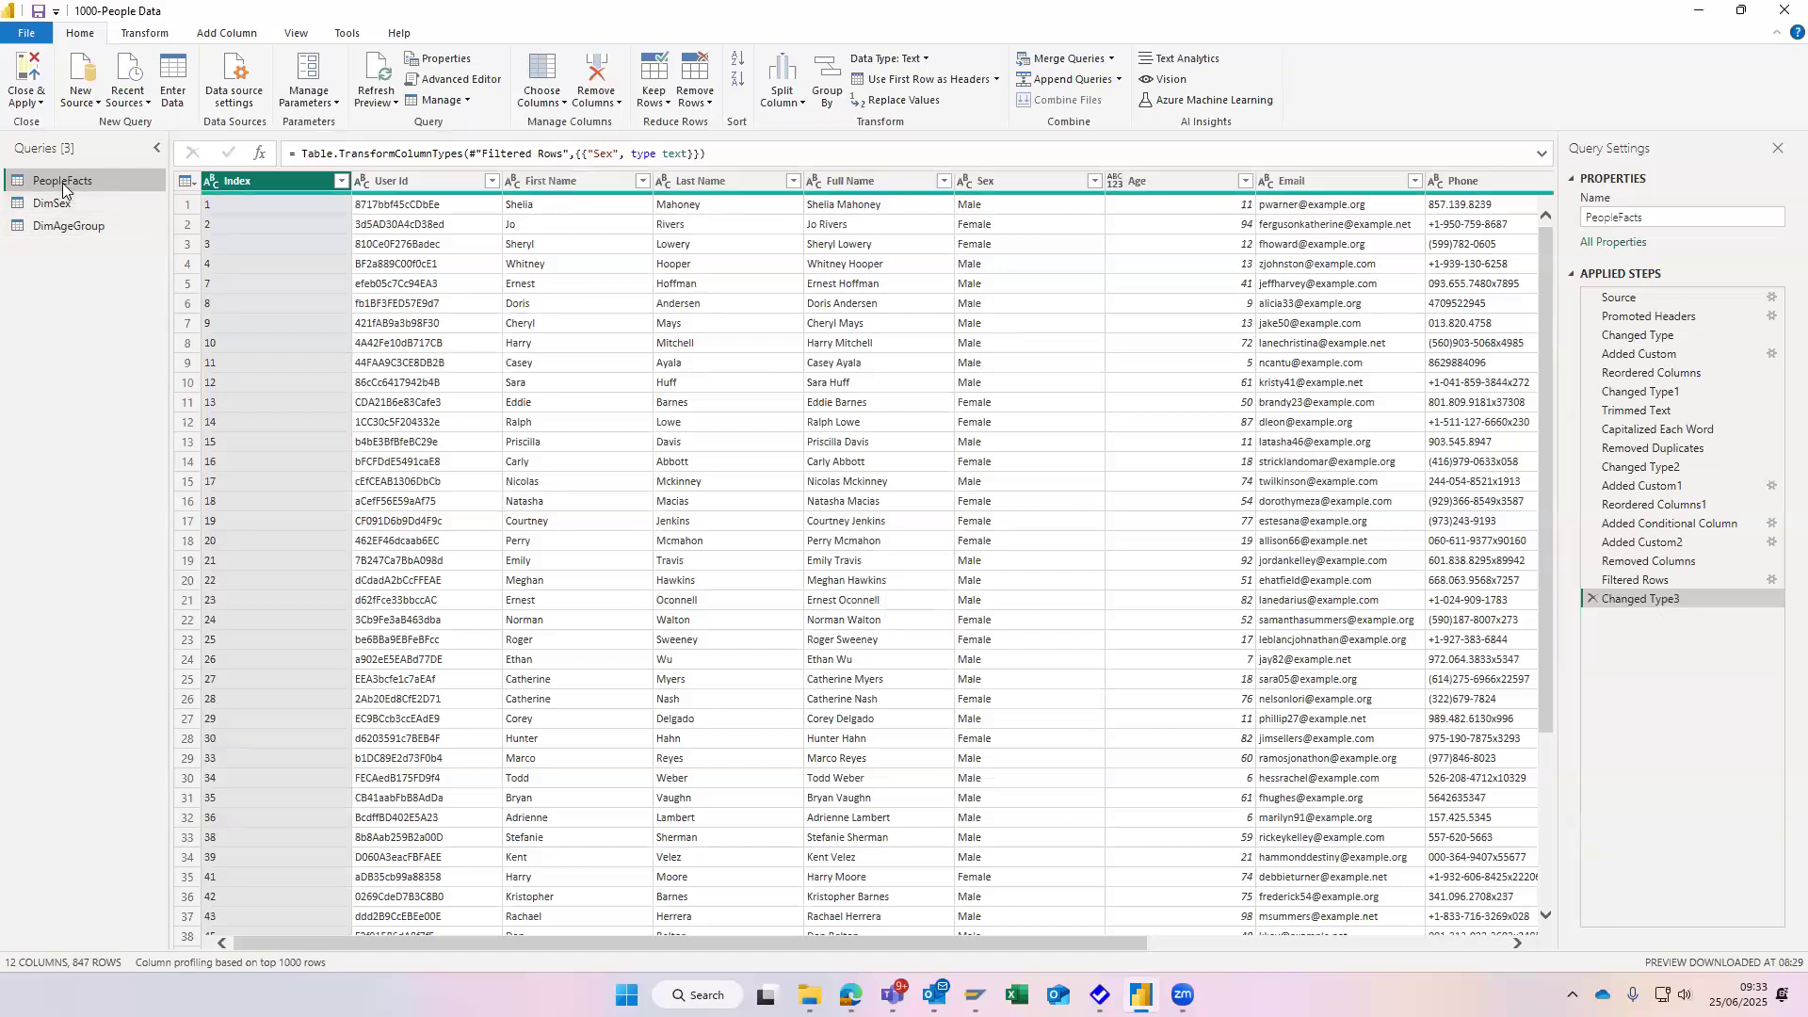
- Look at the PeopleFacts and DimSex queries and create a new query as a Reference of PeopleFacts
right_click(62, 183)
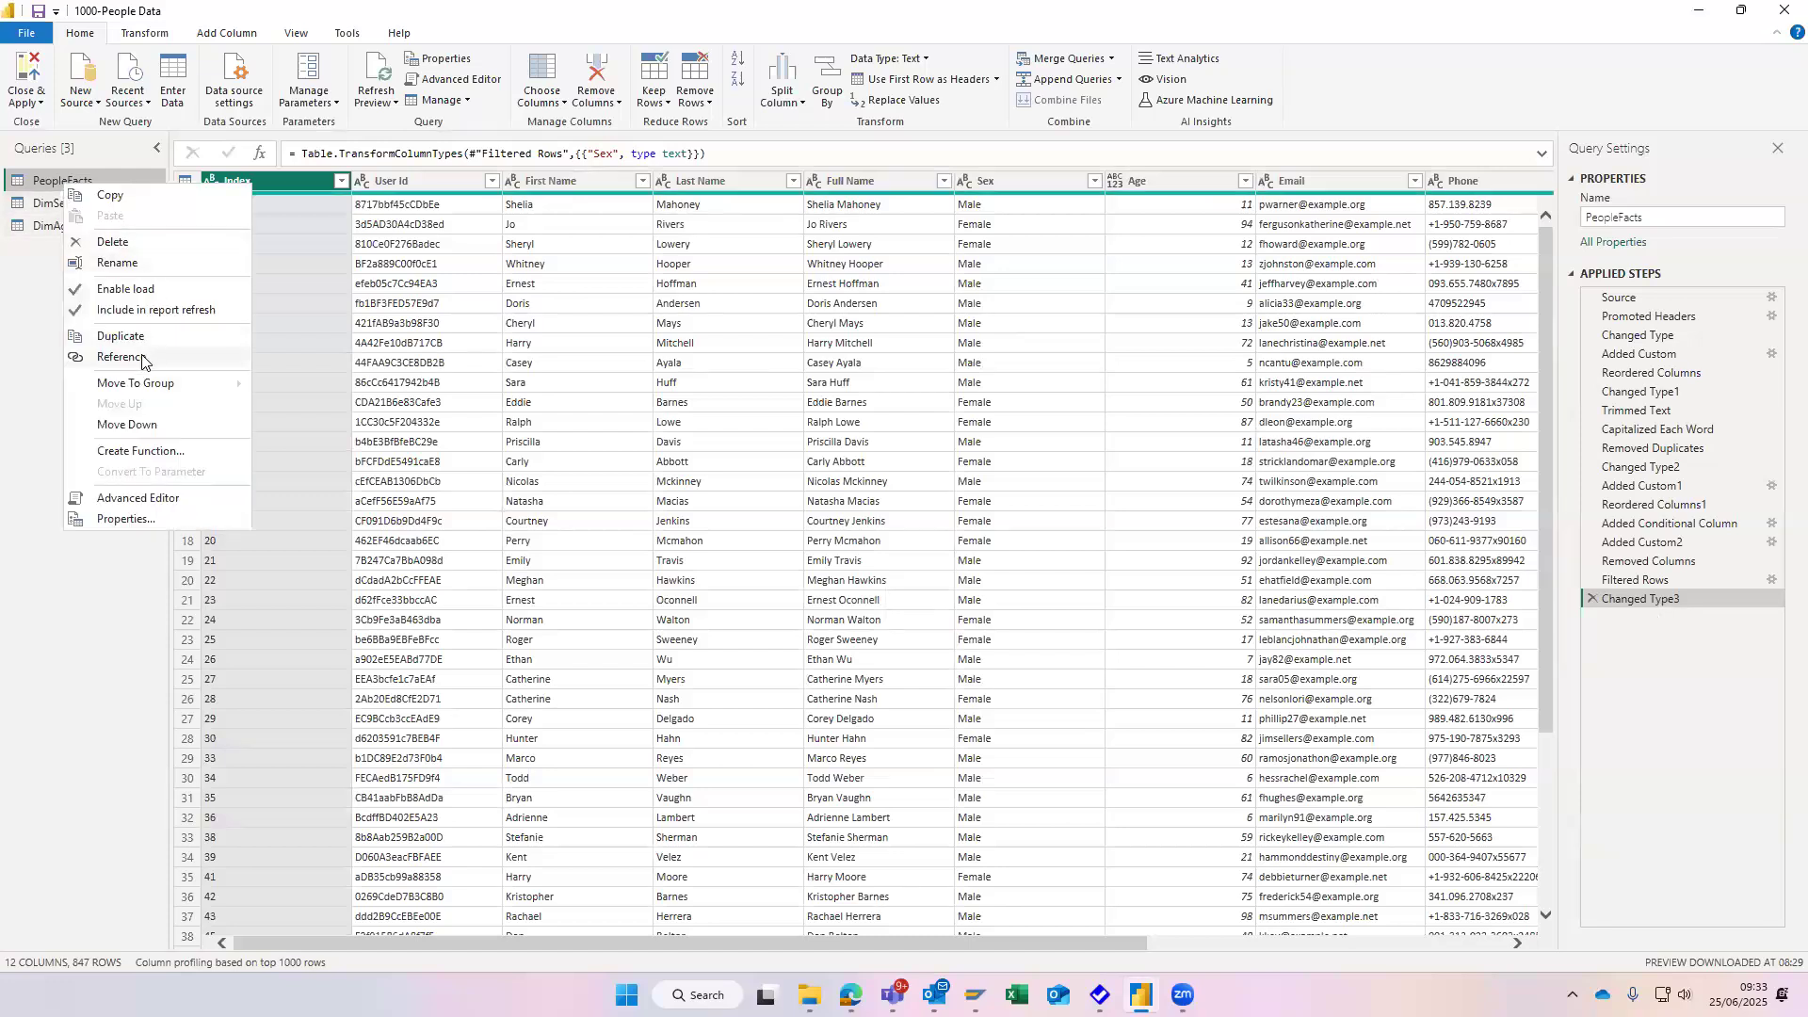
left_click(23, 274)
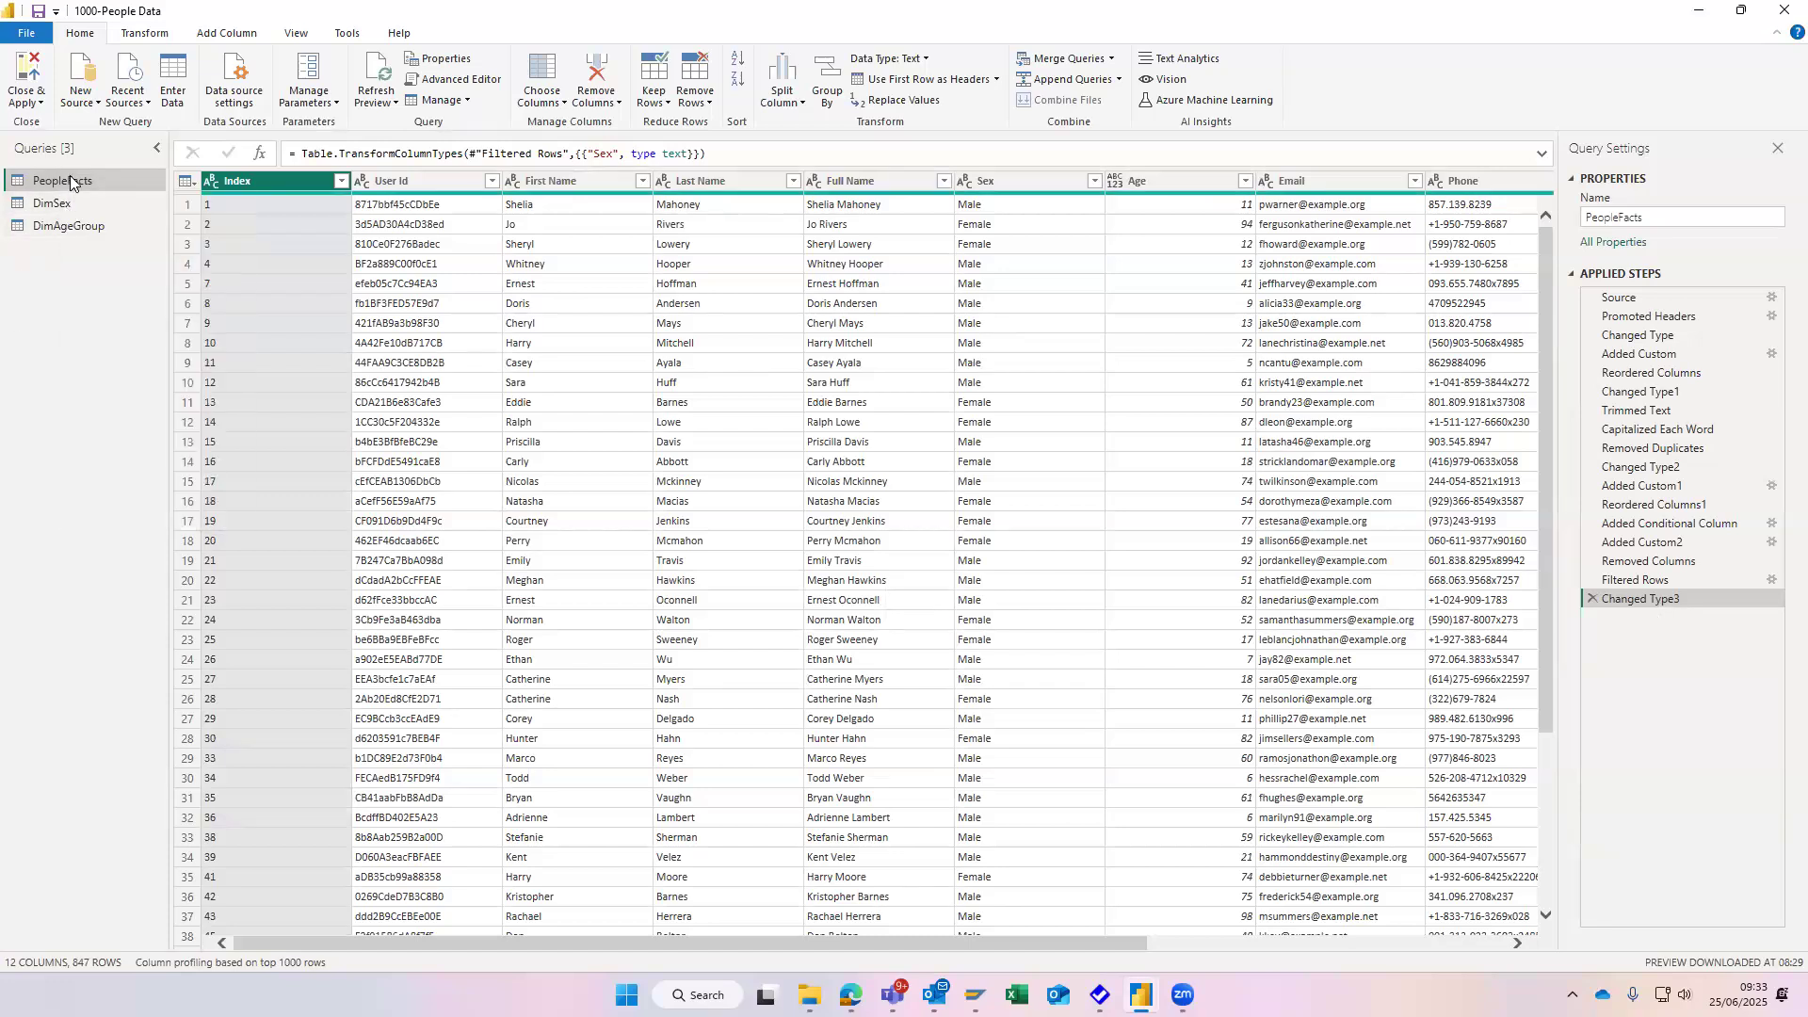
left_click(79, 203)
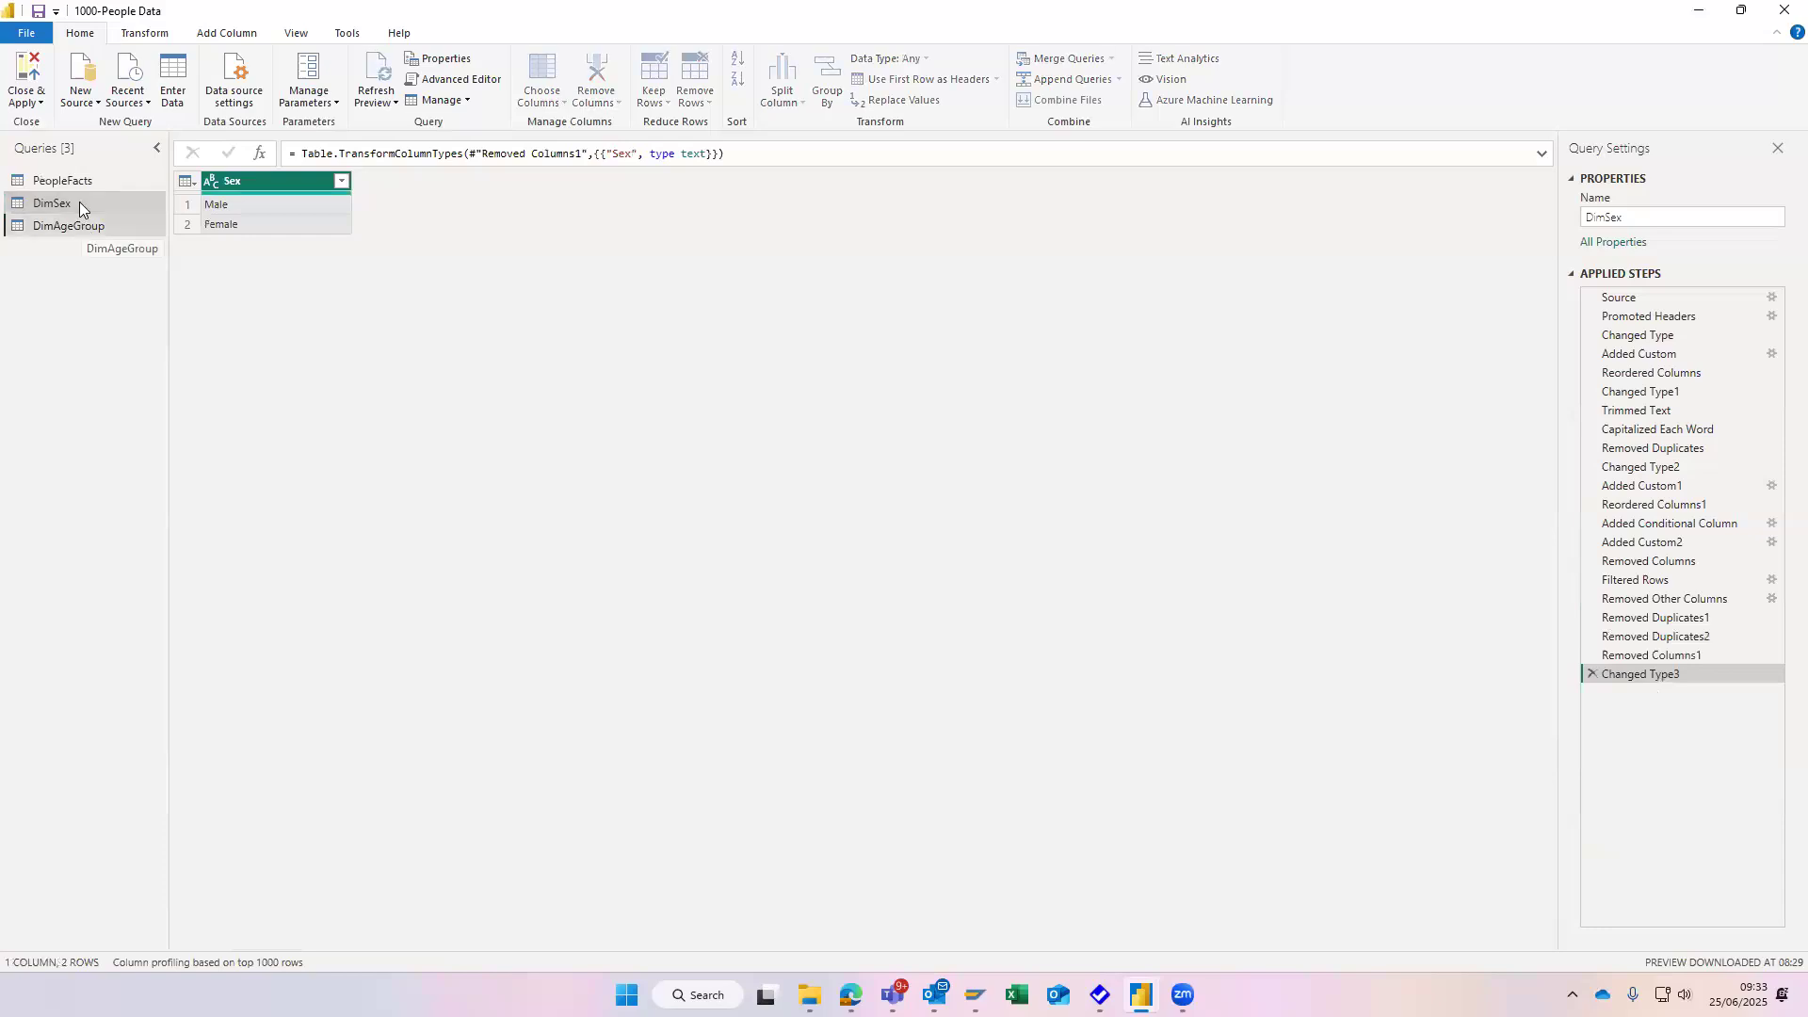
left_click(75, 181)
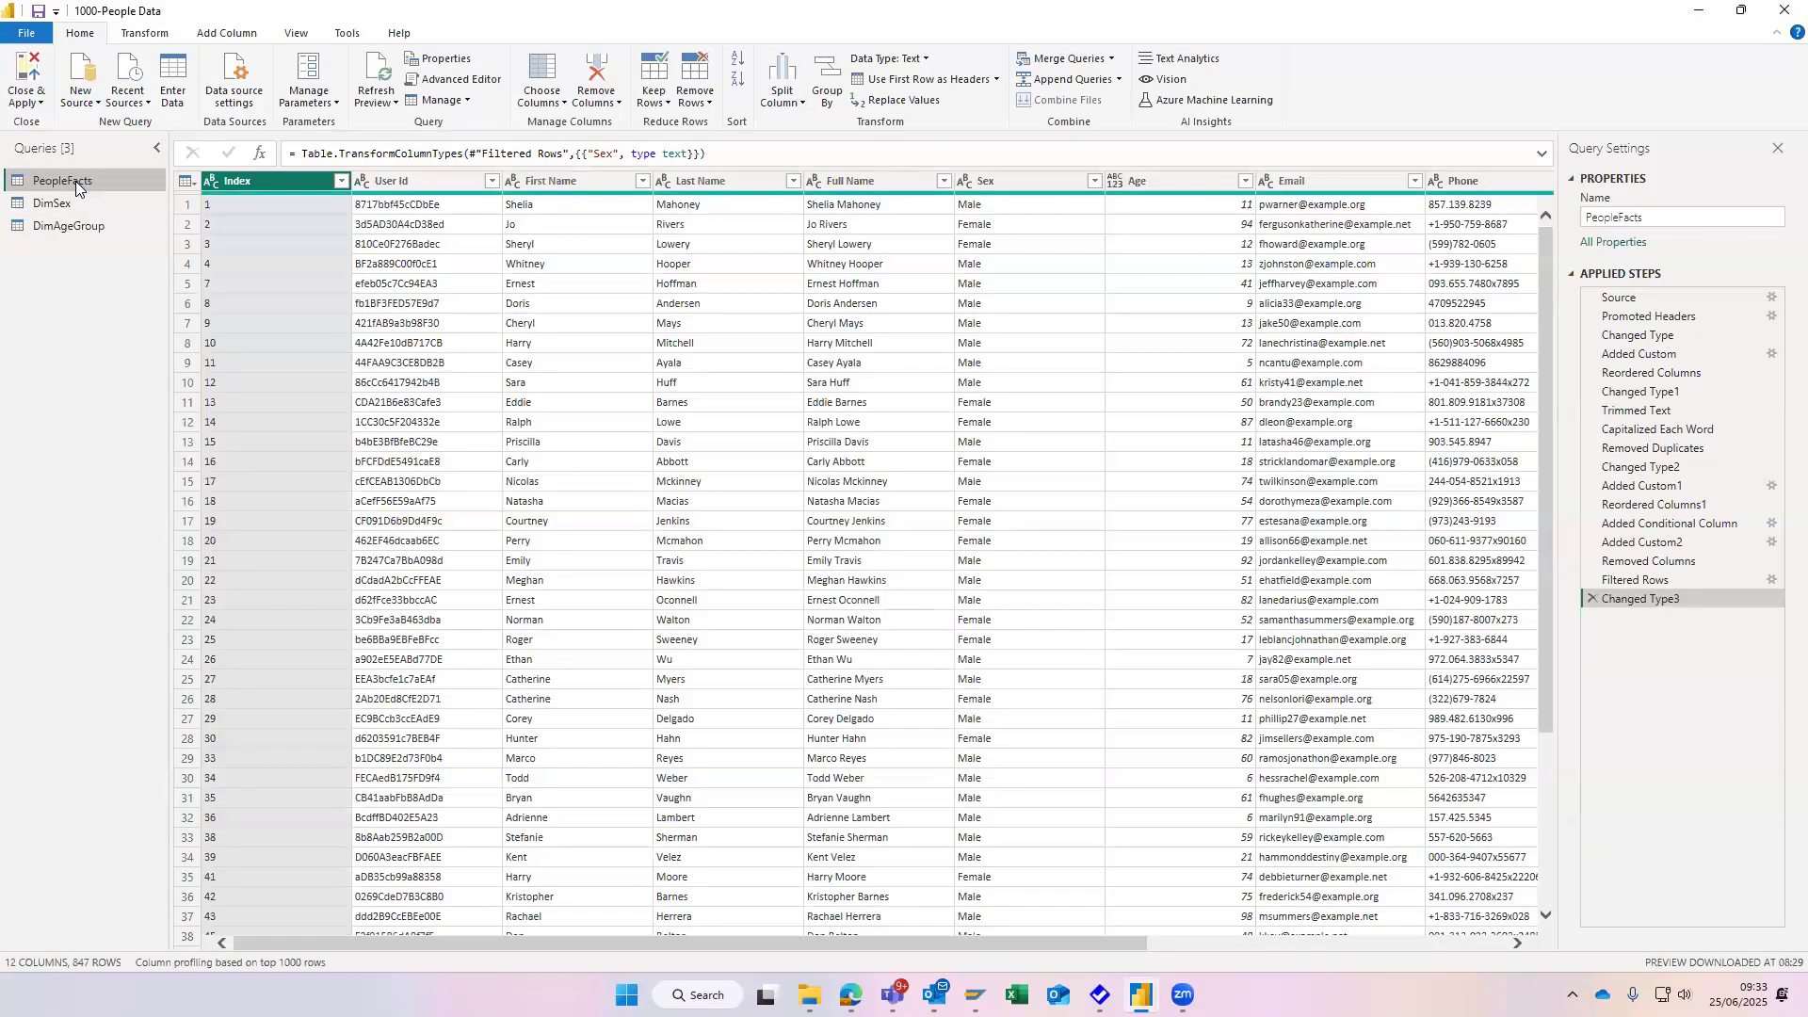
right_click(75, 181)
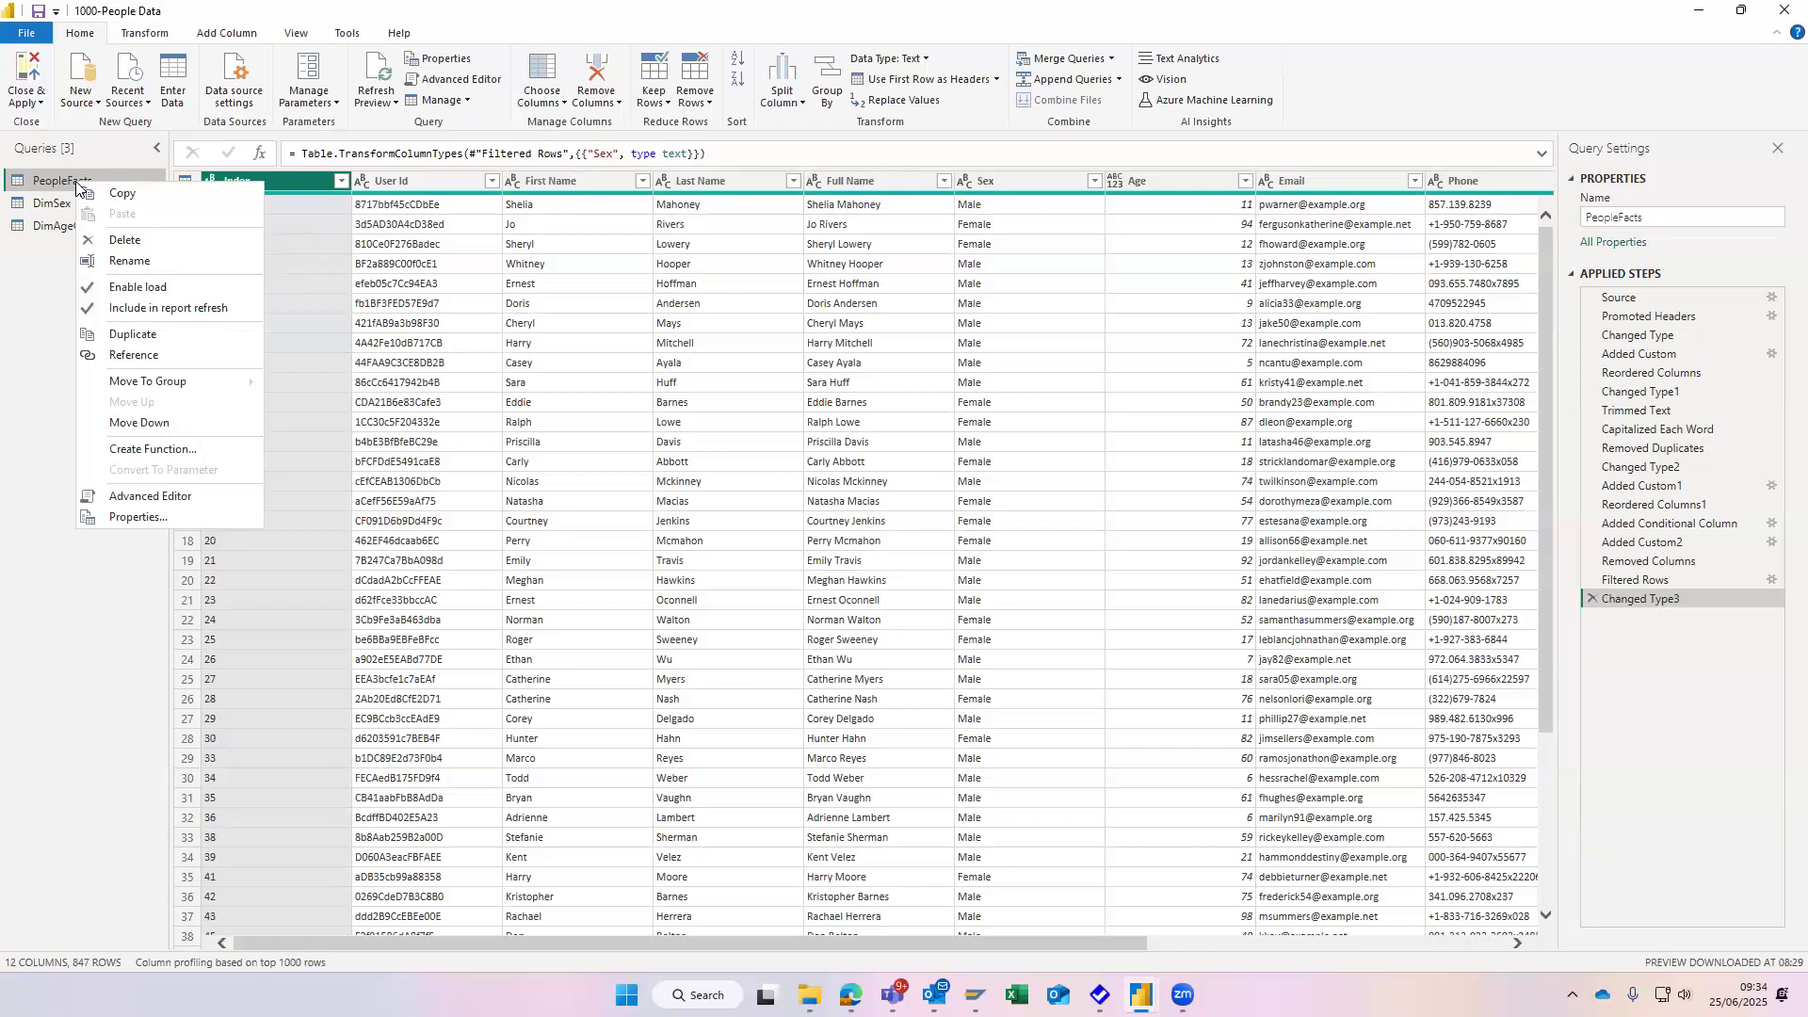
left_click(141, 362)
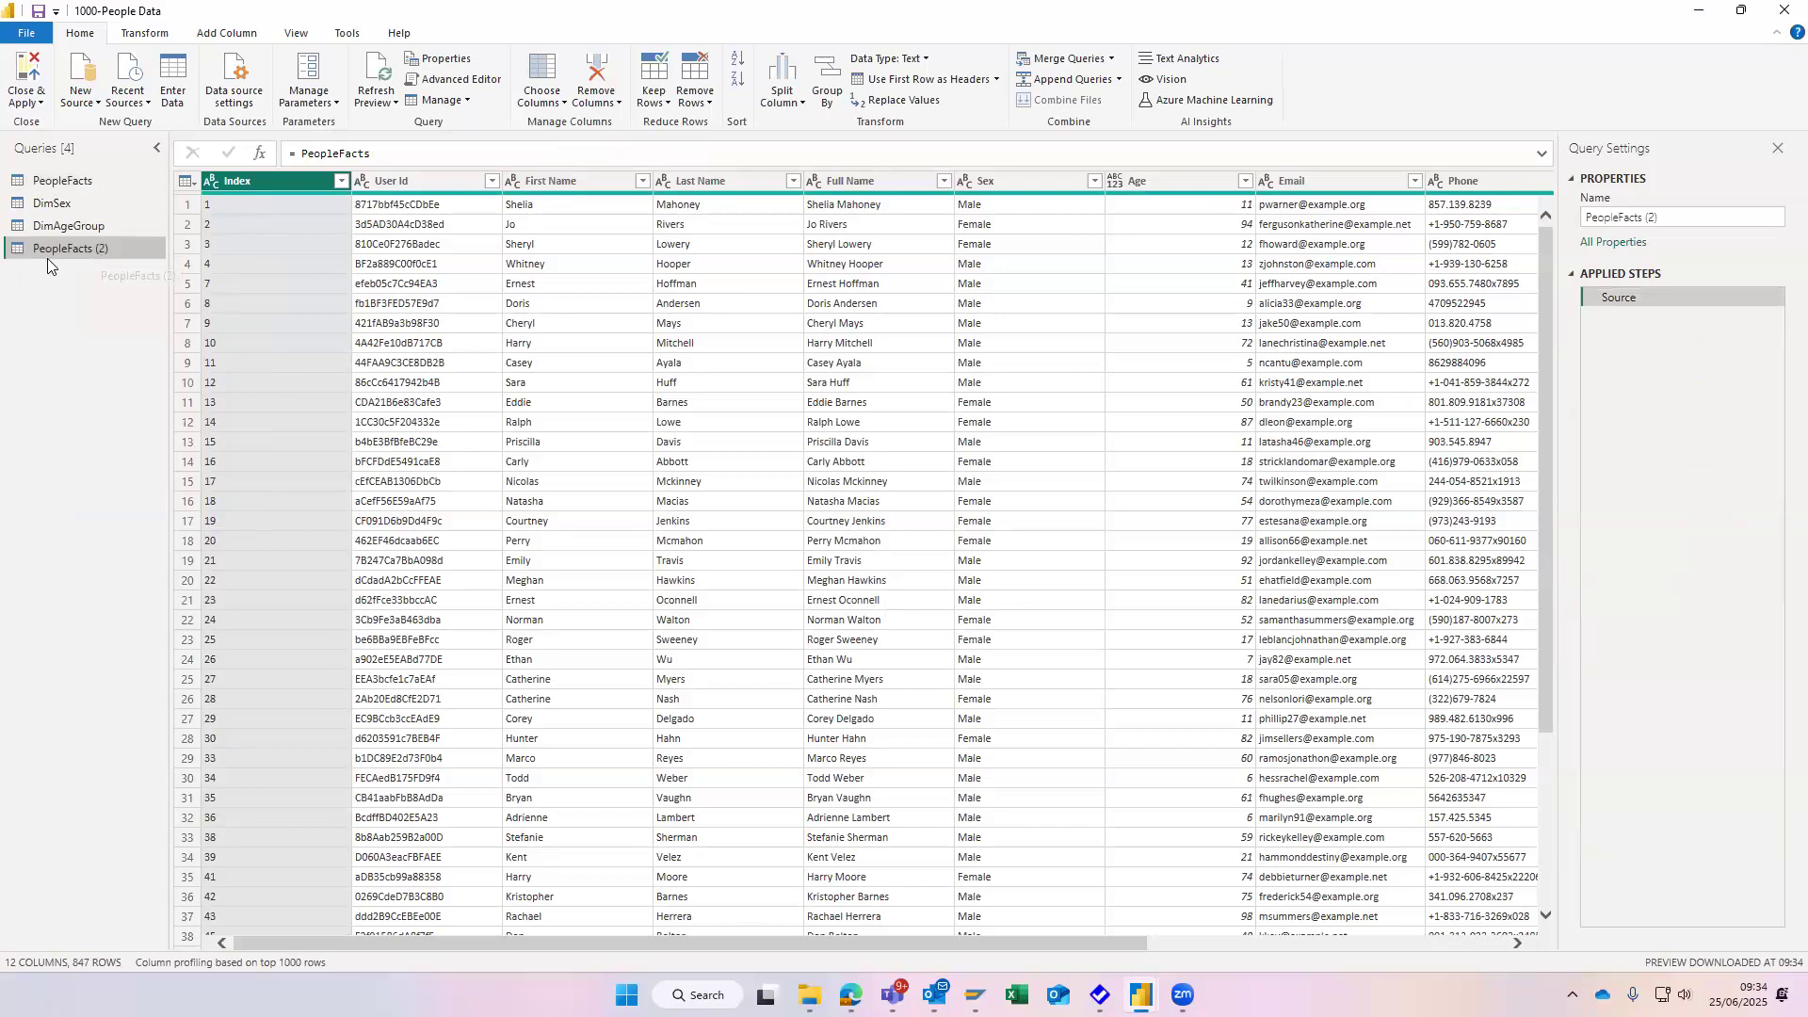
- Examine the commands of the PeopleFacts (2) and DimAgeGroup queries and review DimAgeGroup's data
right_click(73, 248)
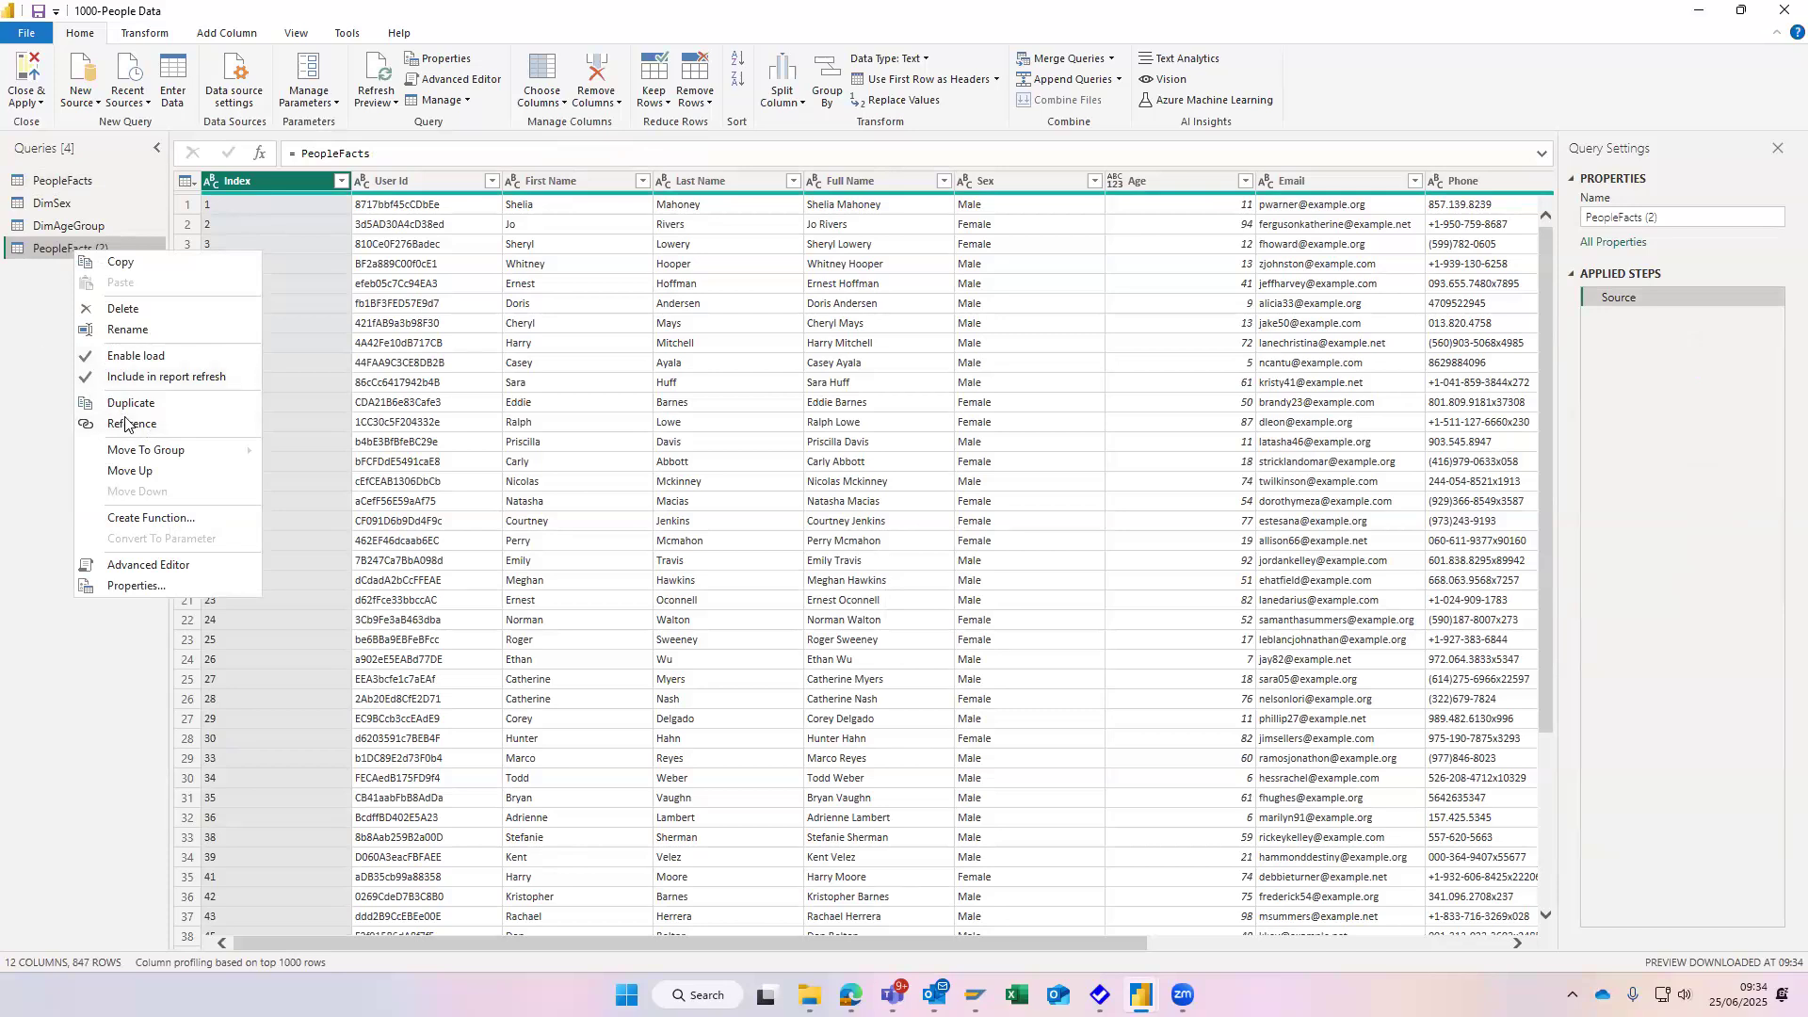
left_click(78, 247)
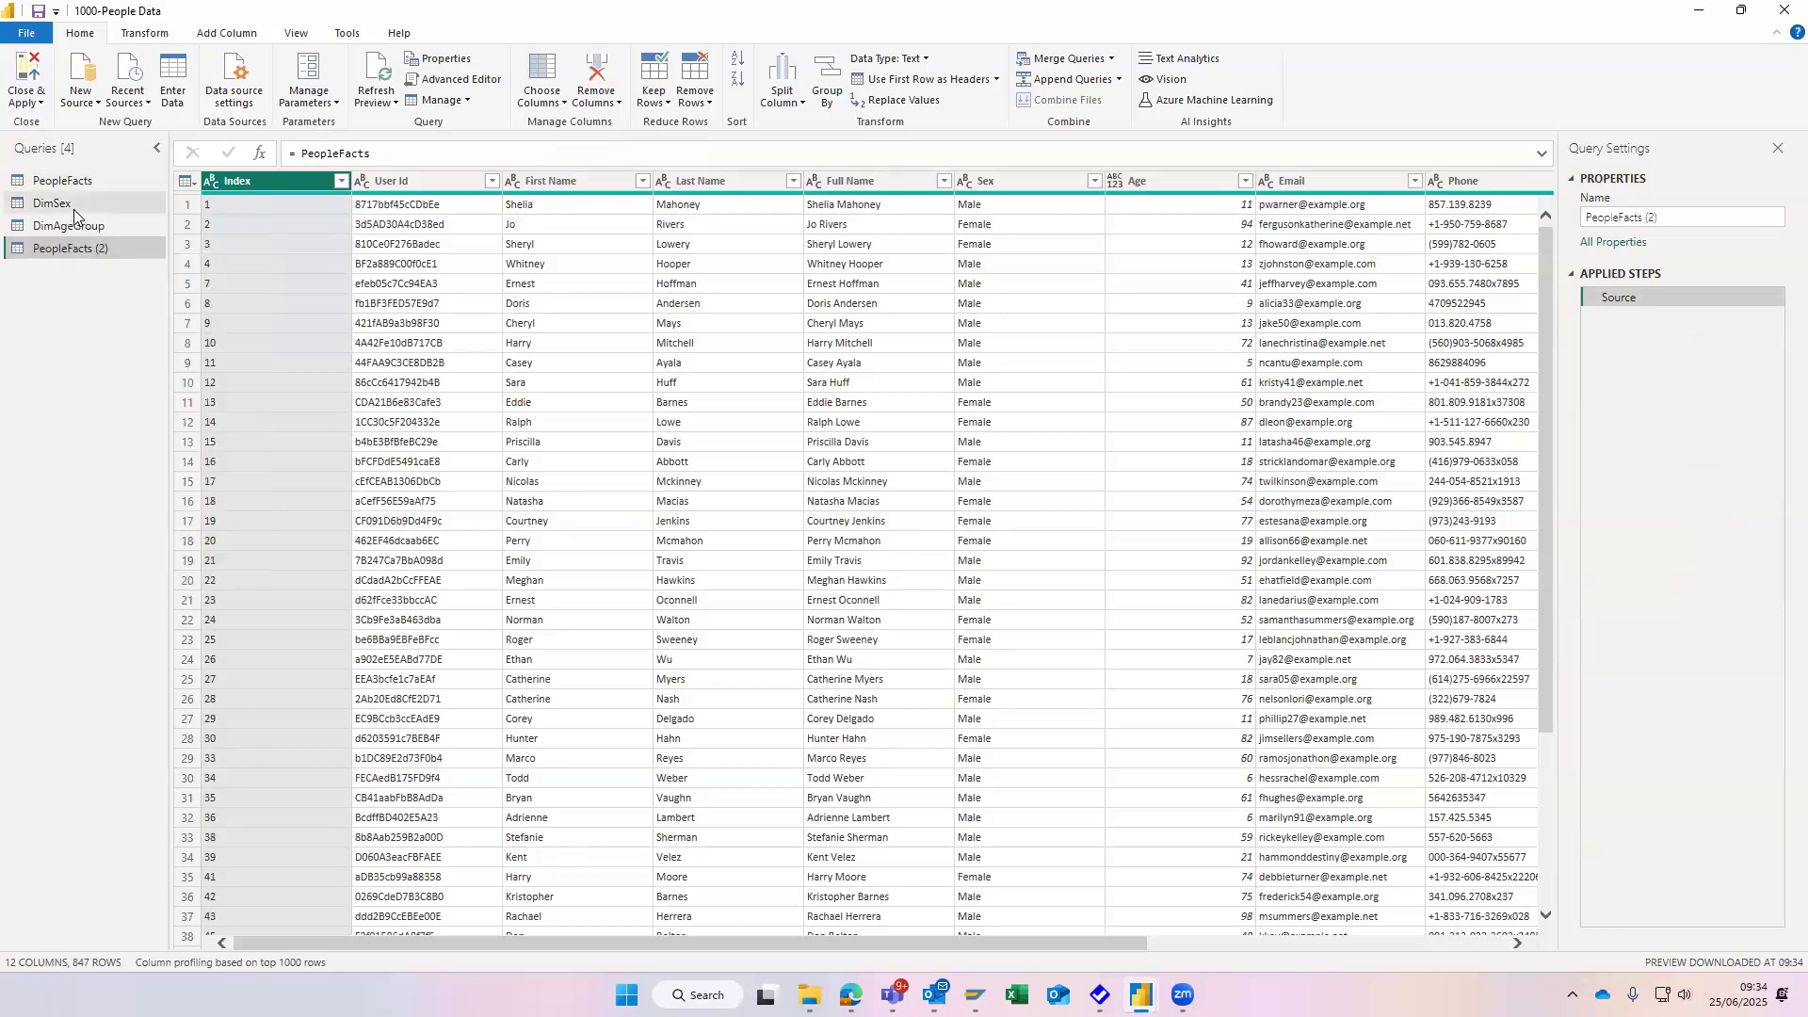
left_click(94, 227)
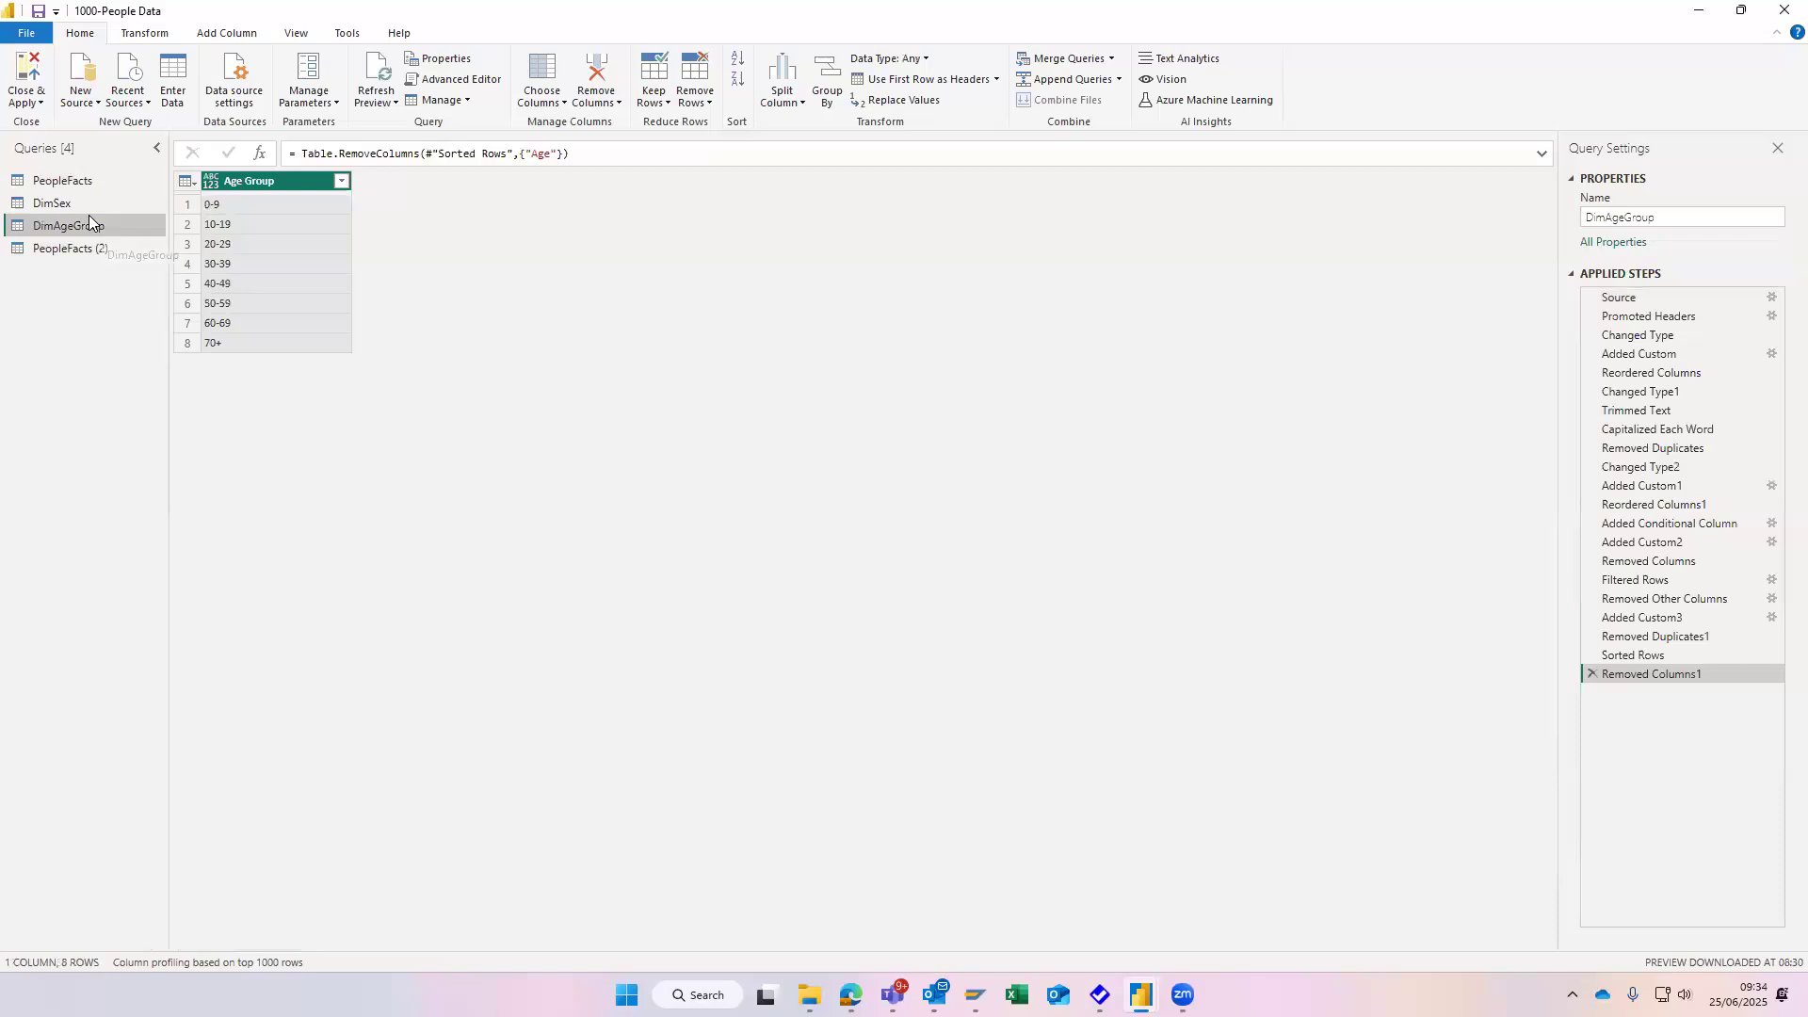
left_click(106, 247)
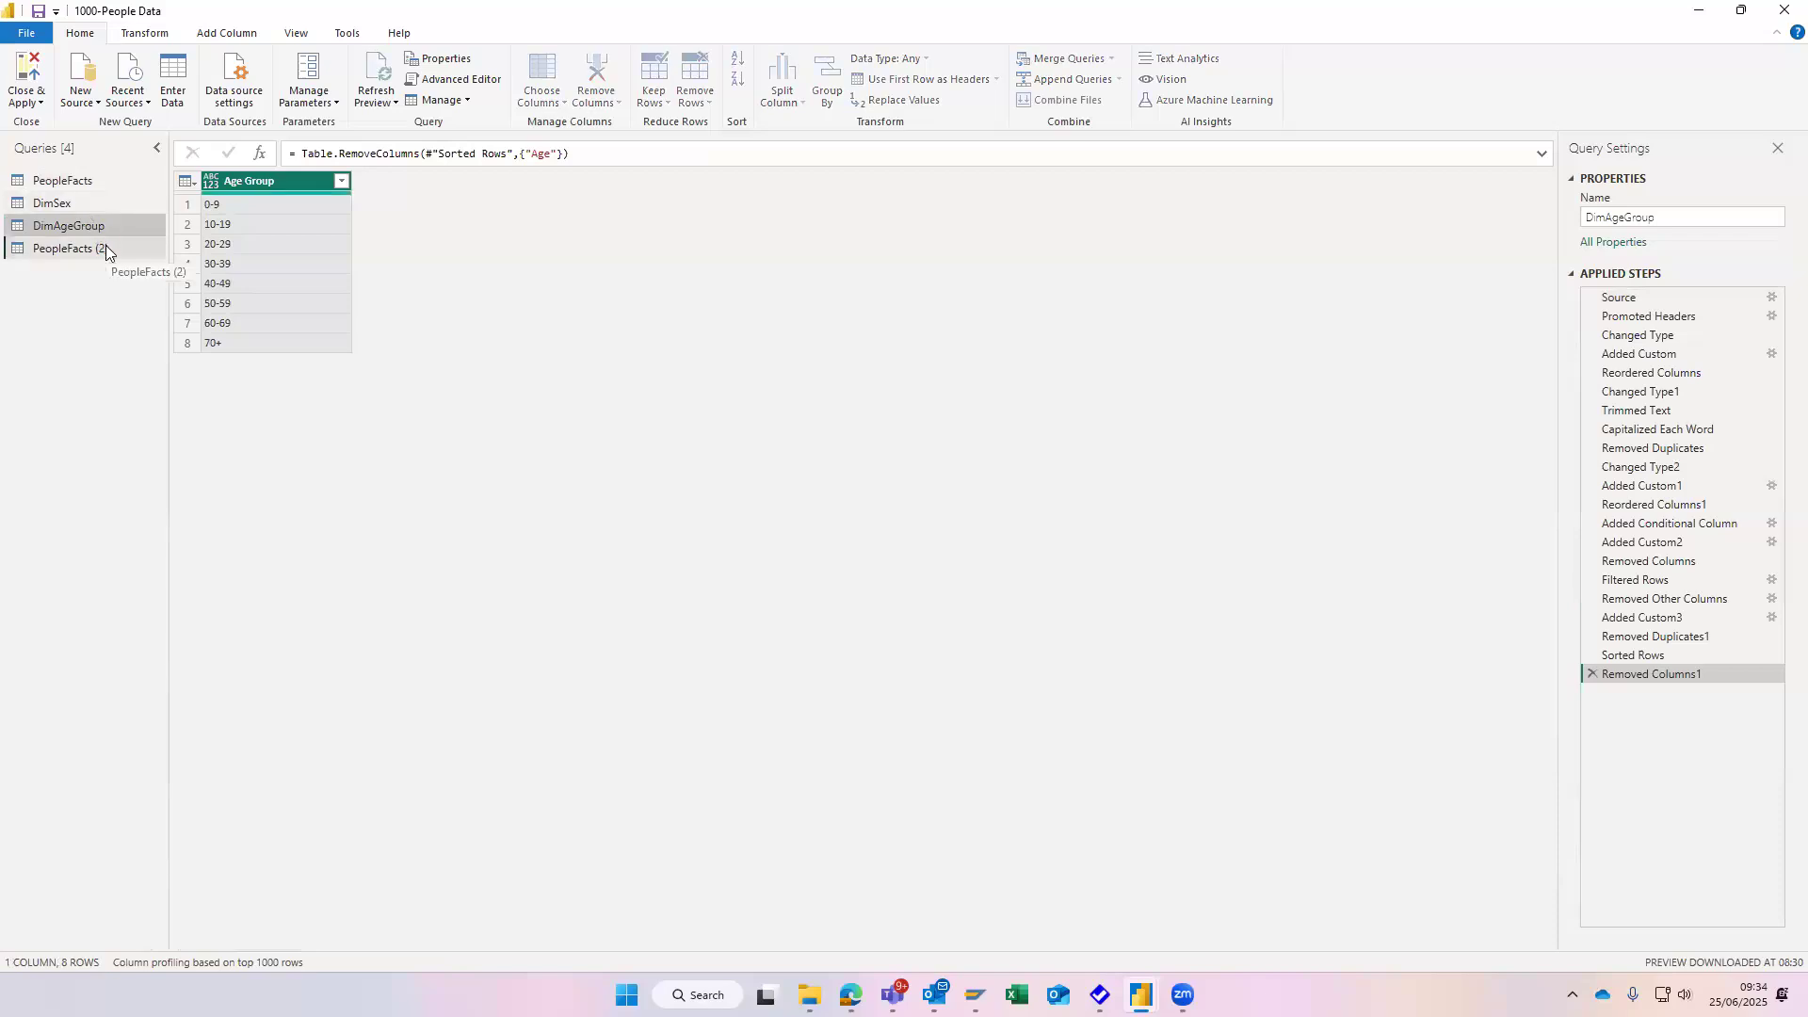
right_click(104, 251)
right_click(83, 226)
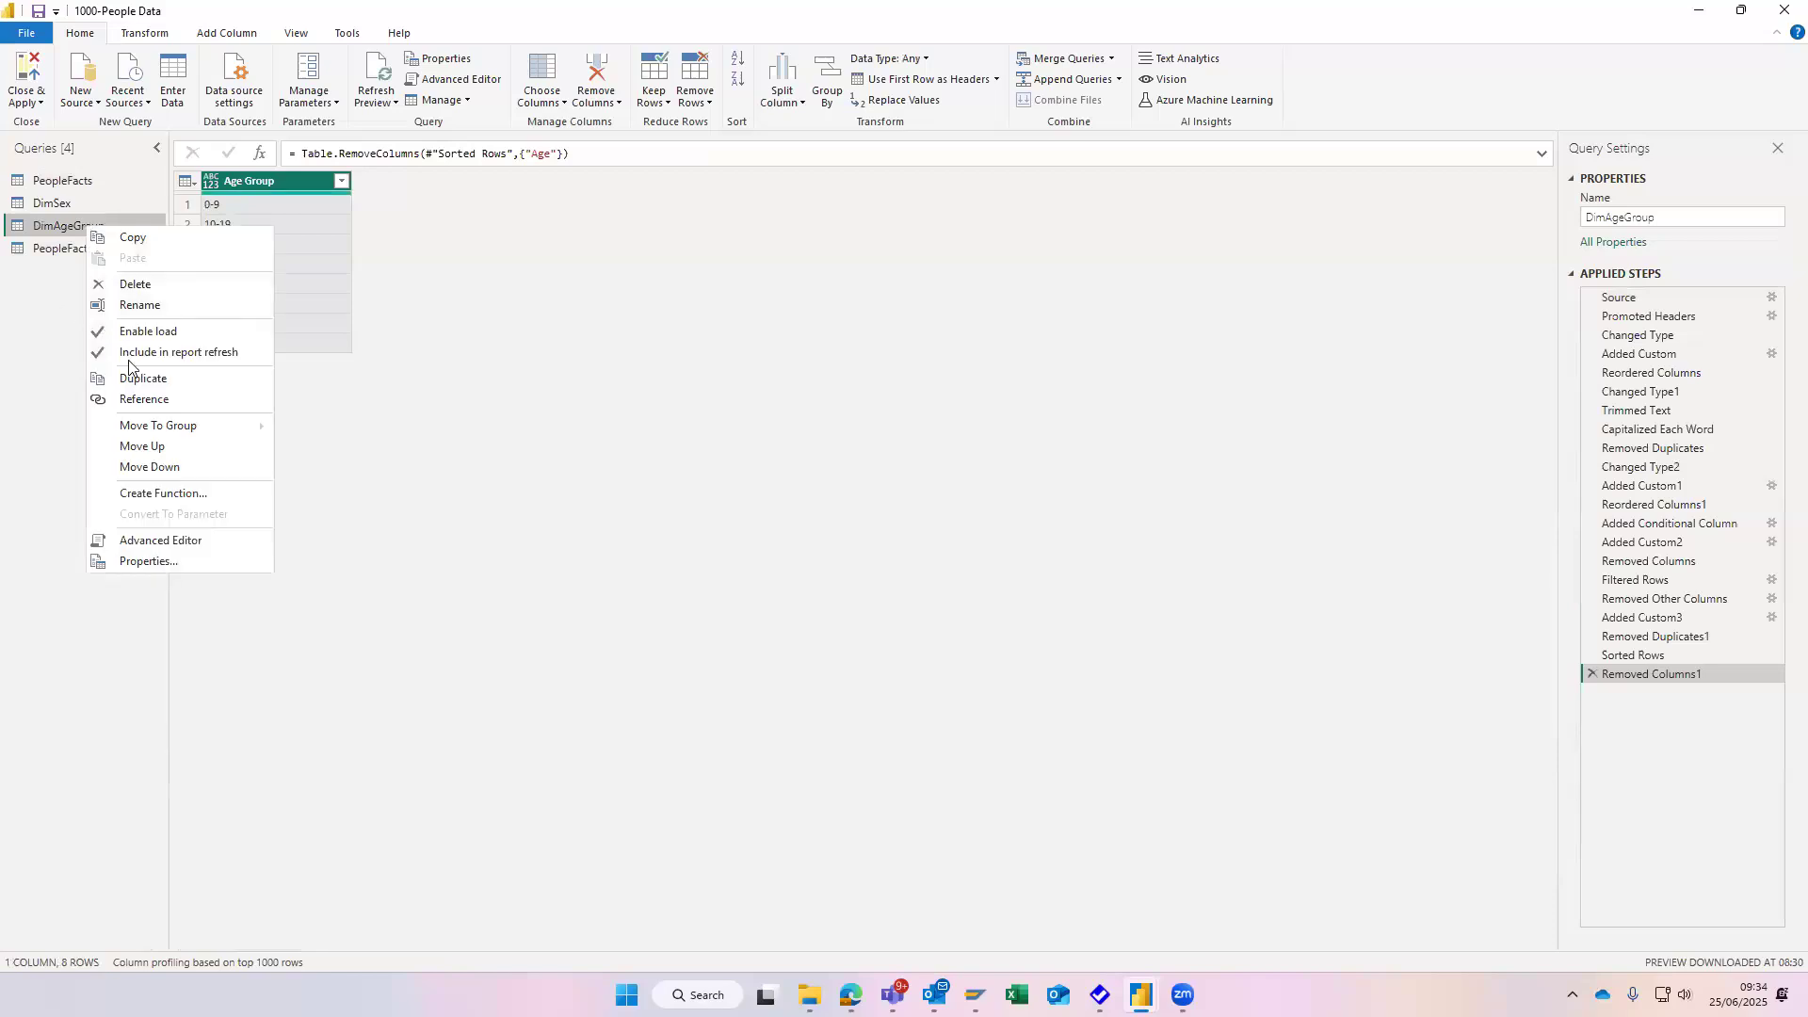
left_click(38, 220)
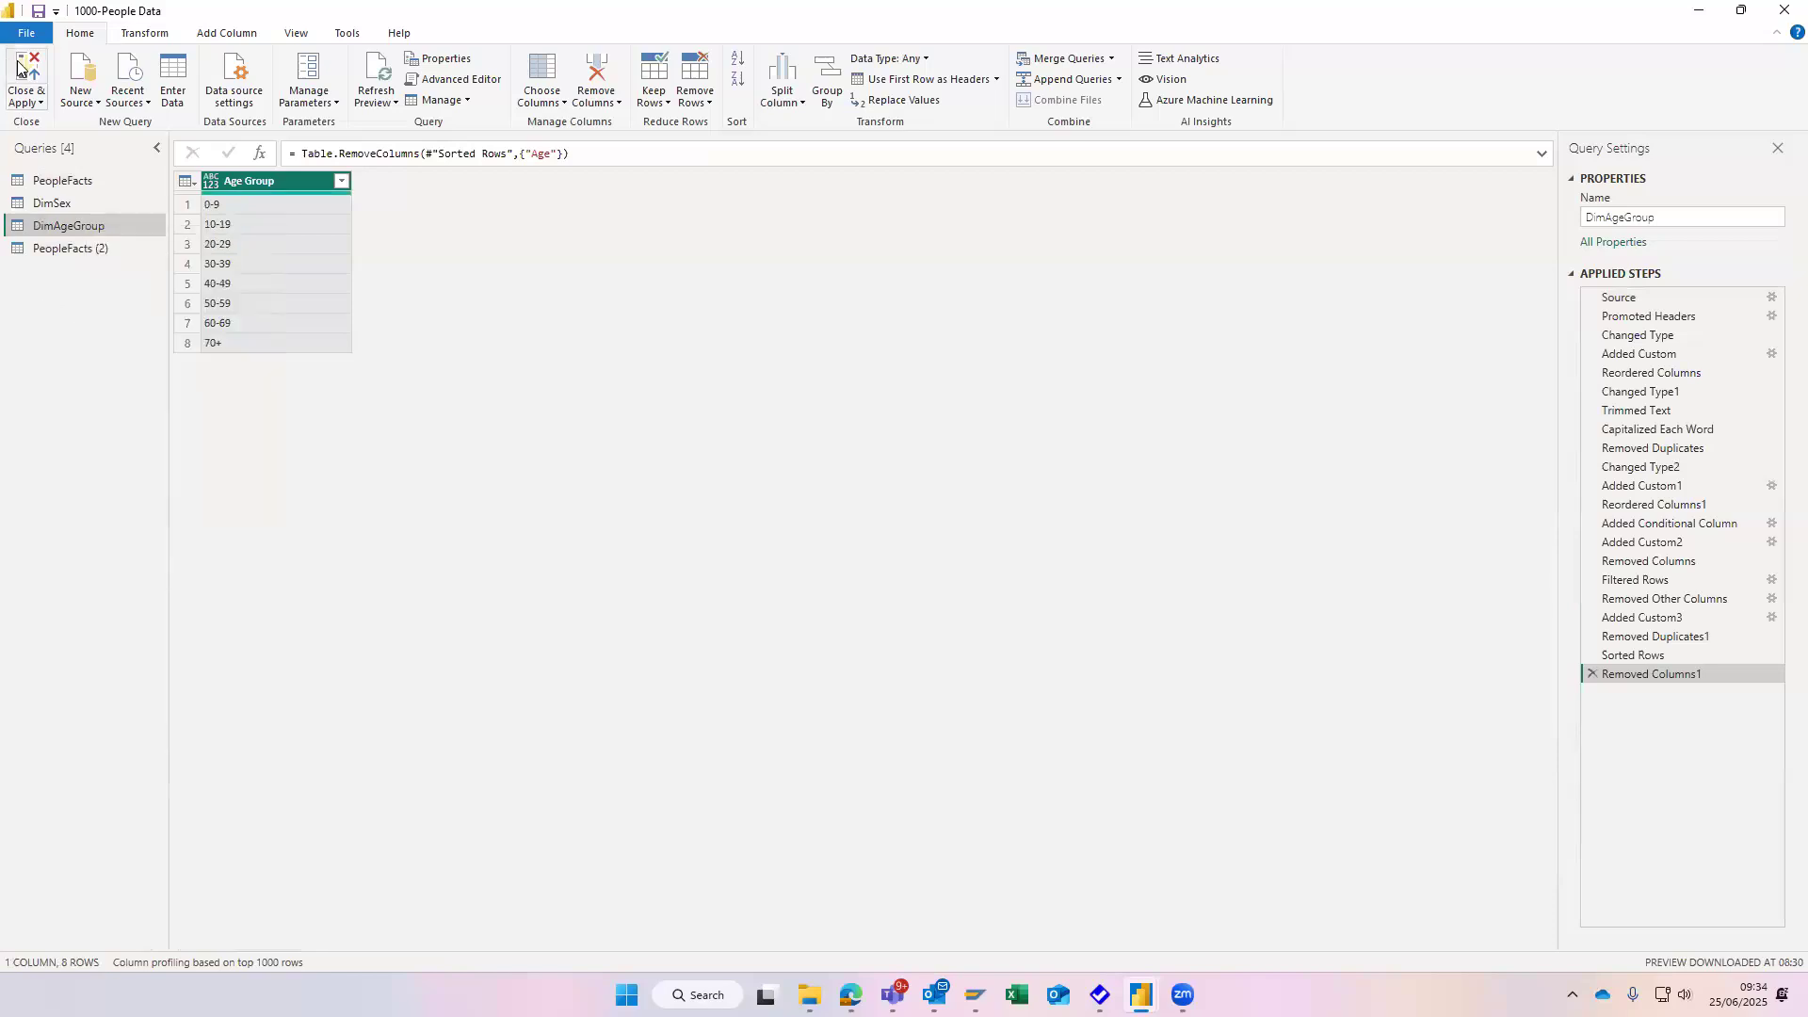
- Close the query editor with the changes applied and place the PeopleFacts (2) card beside PeopleFacts in the model view
left_click(20, 68)
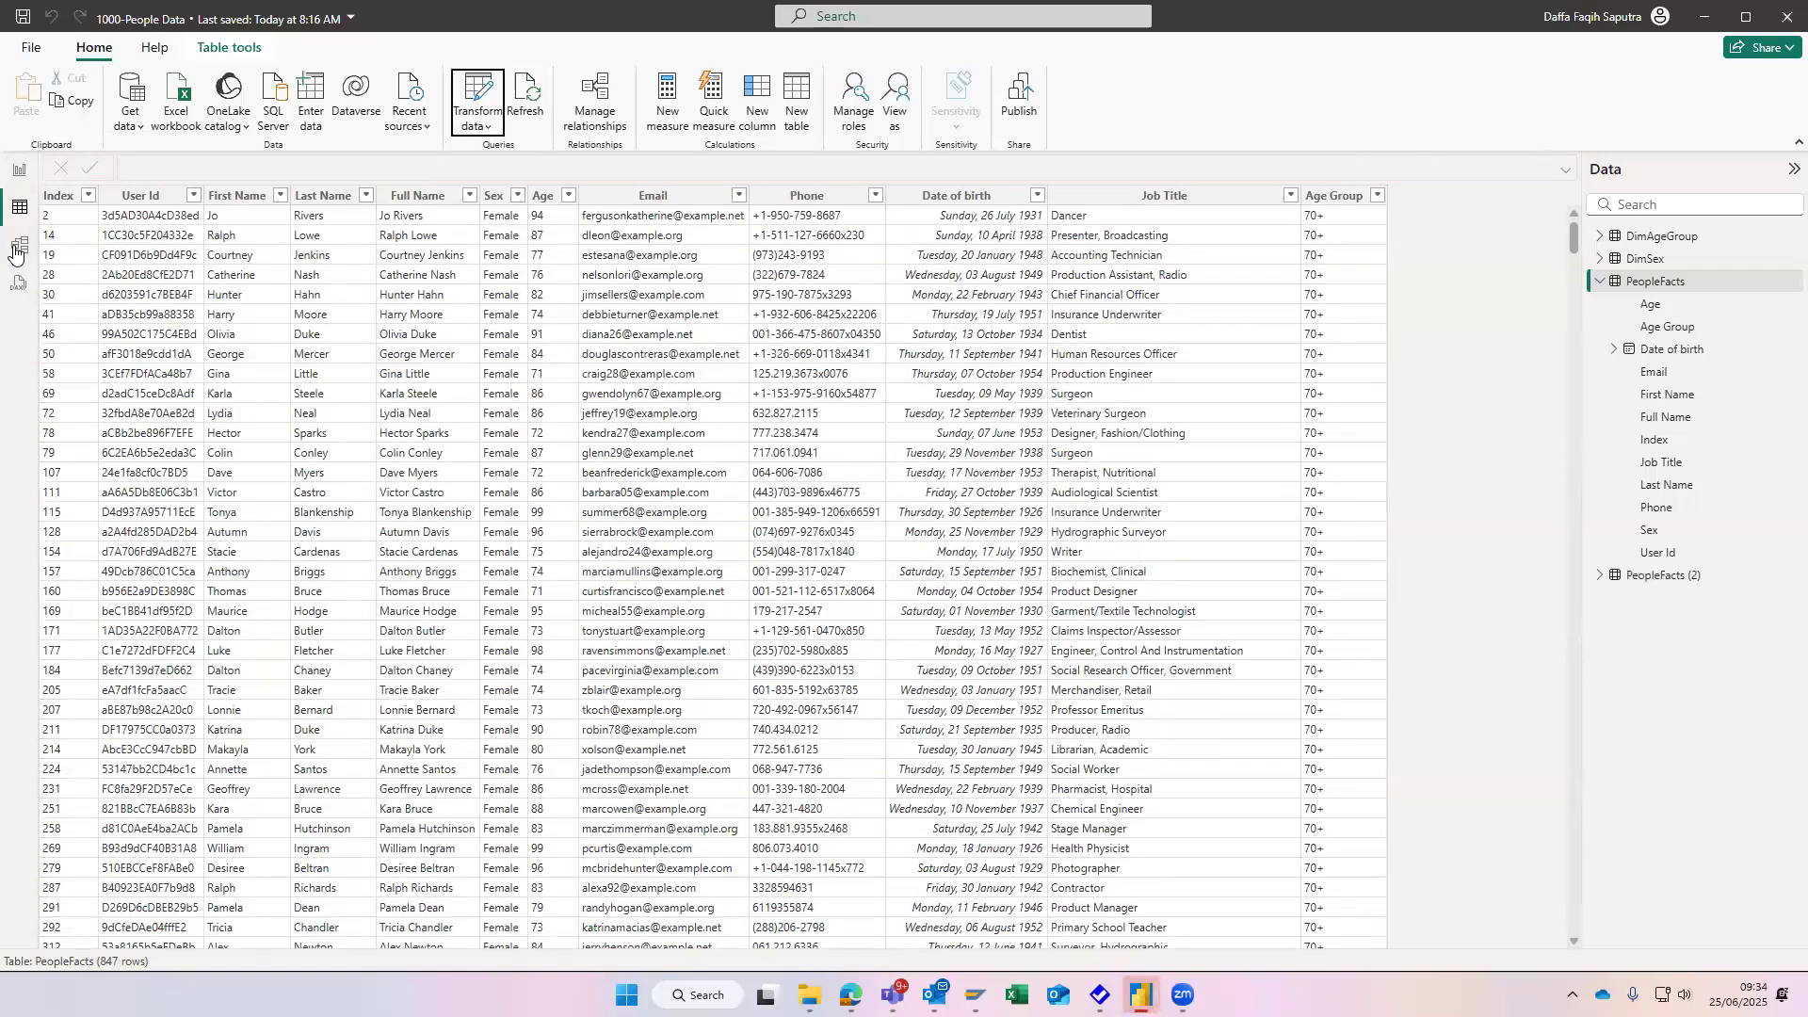
left_click(18, 246)
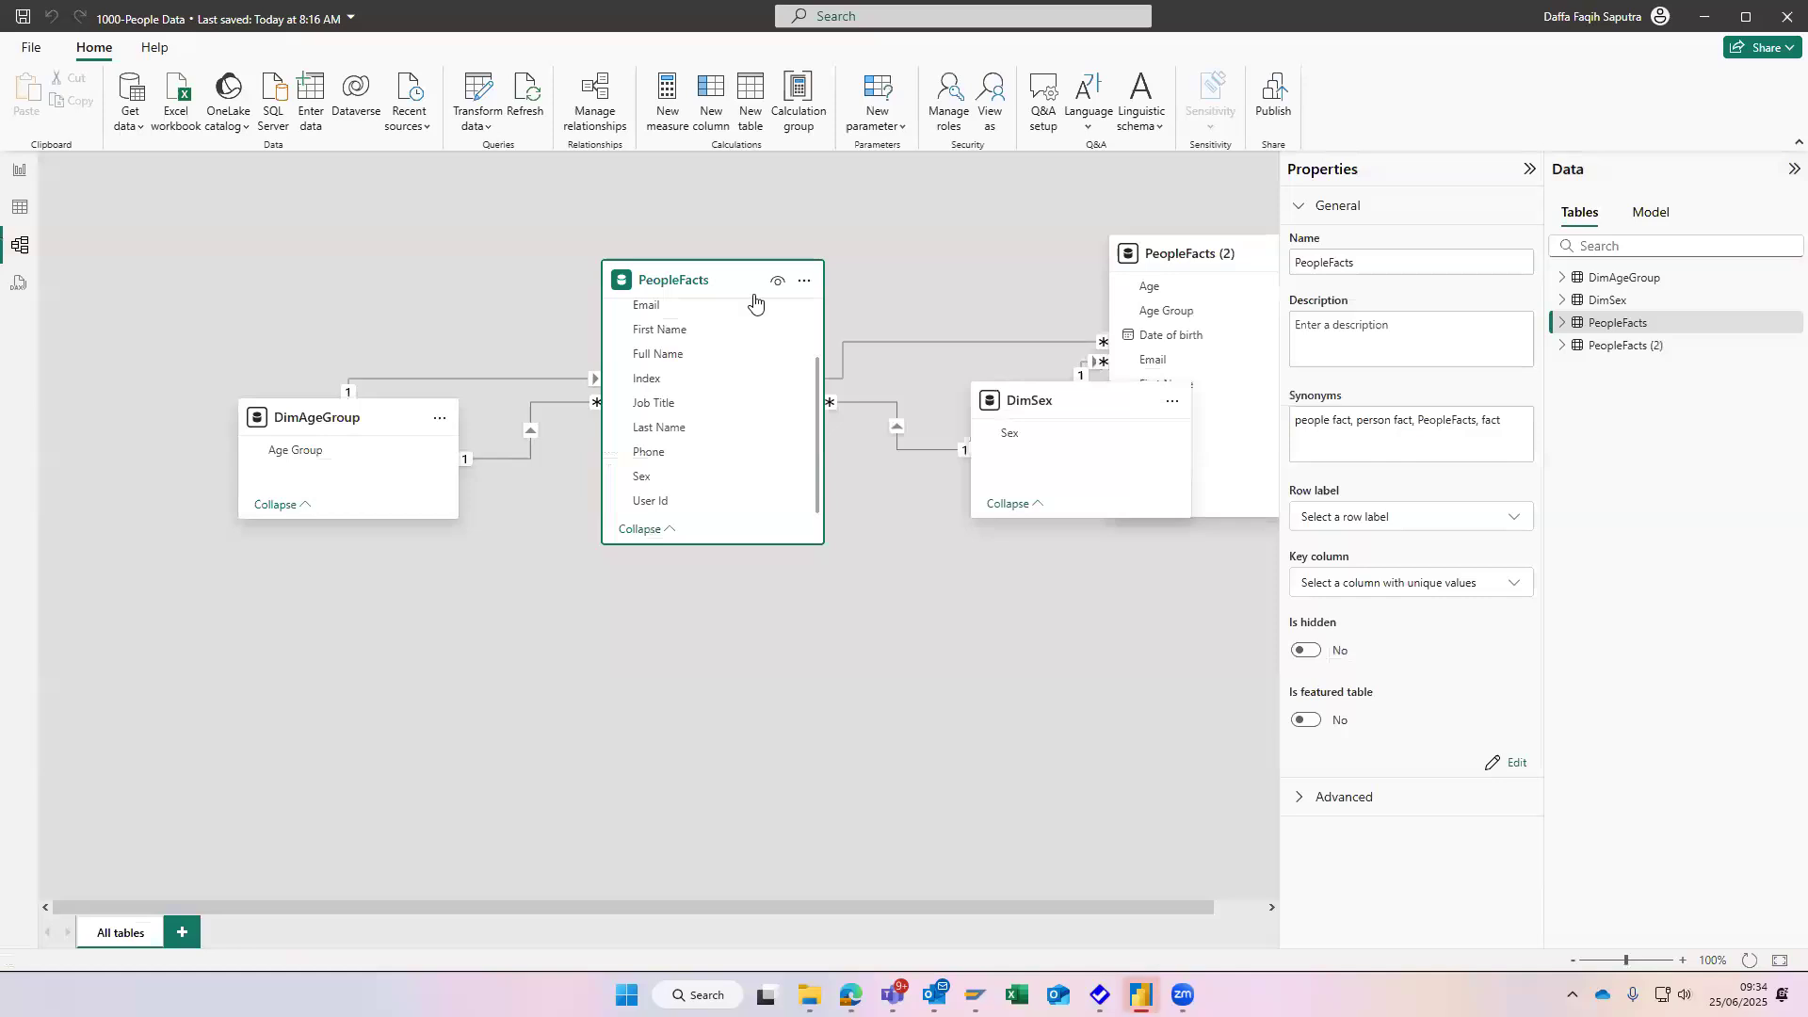
left_click_drag(1162, 250, 963, 215)
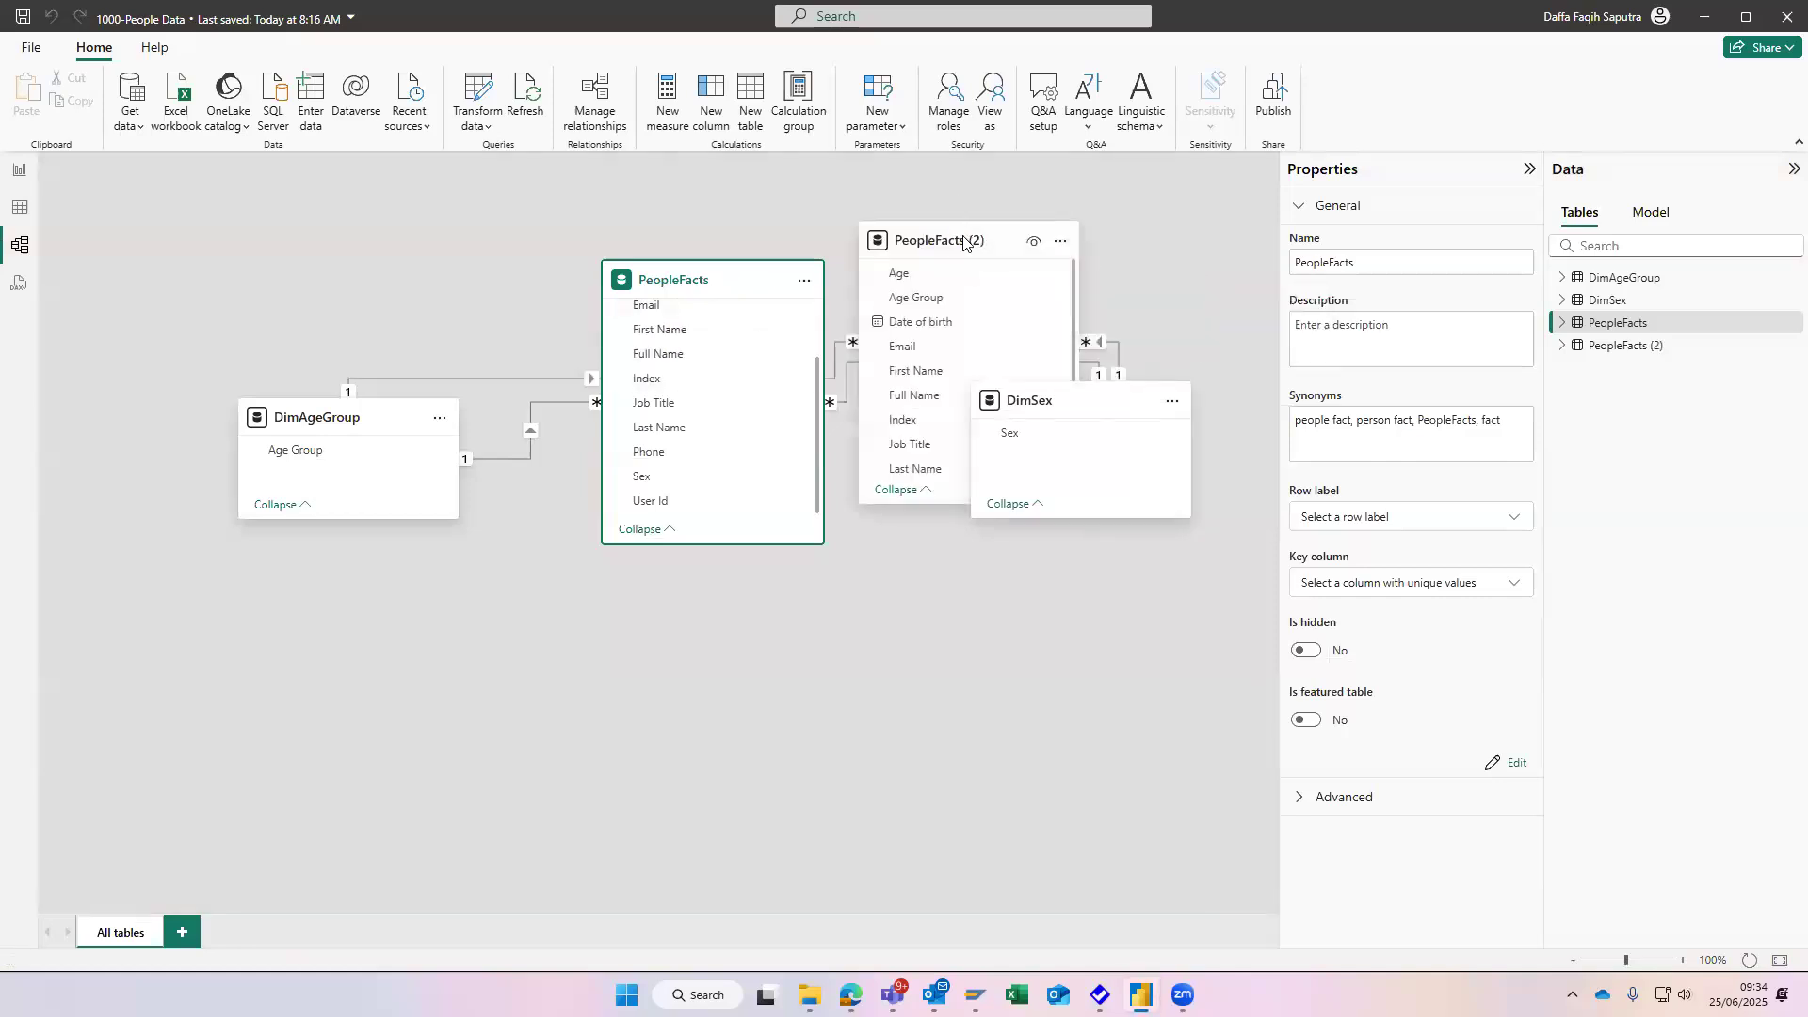
- Look through the commands available for the PeopleFacts (2) card in the model view
right_click(964, 242)
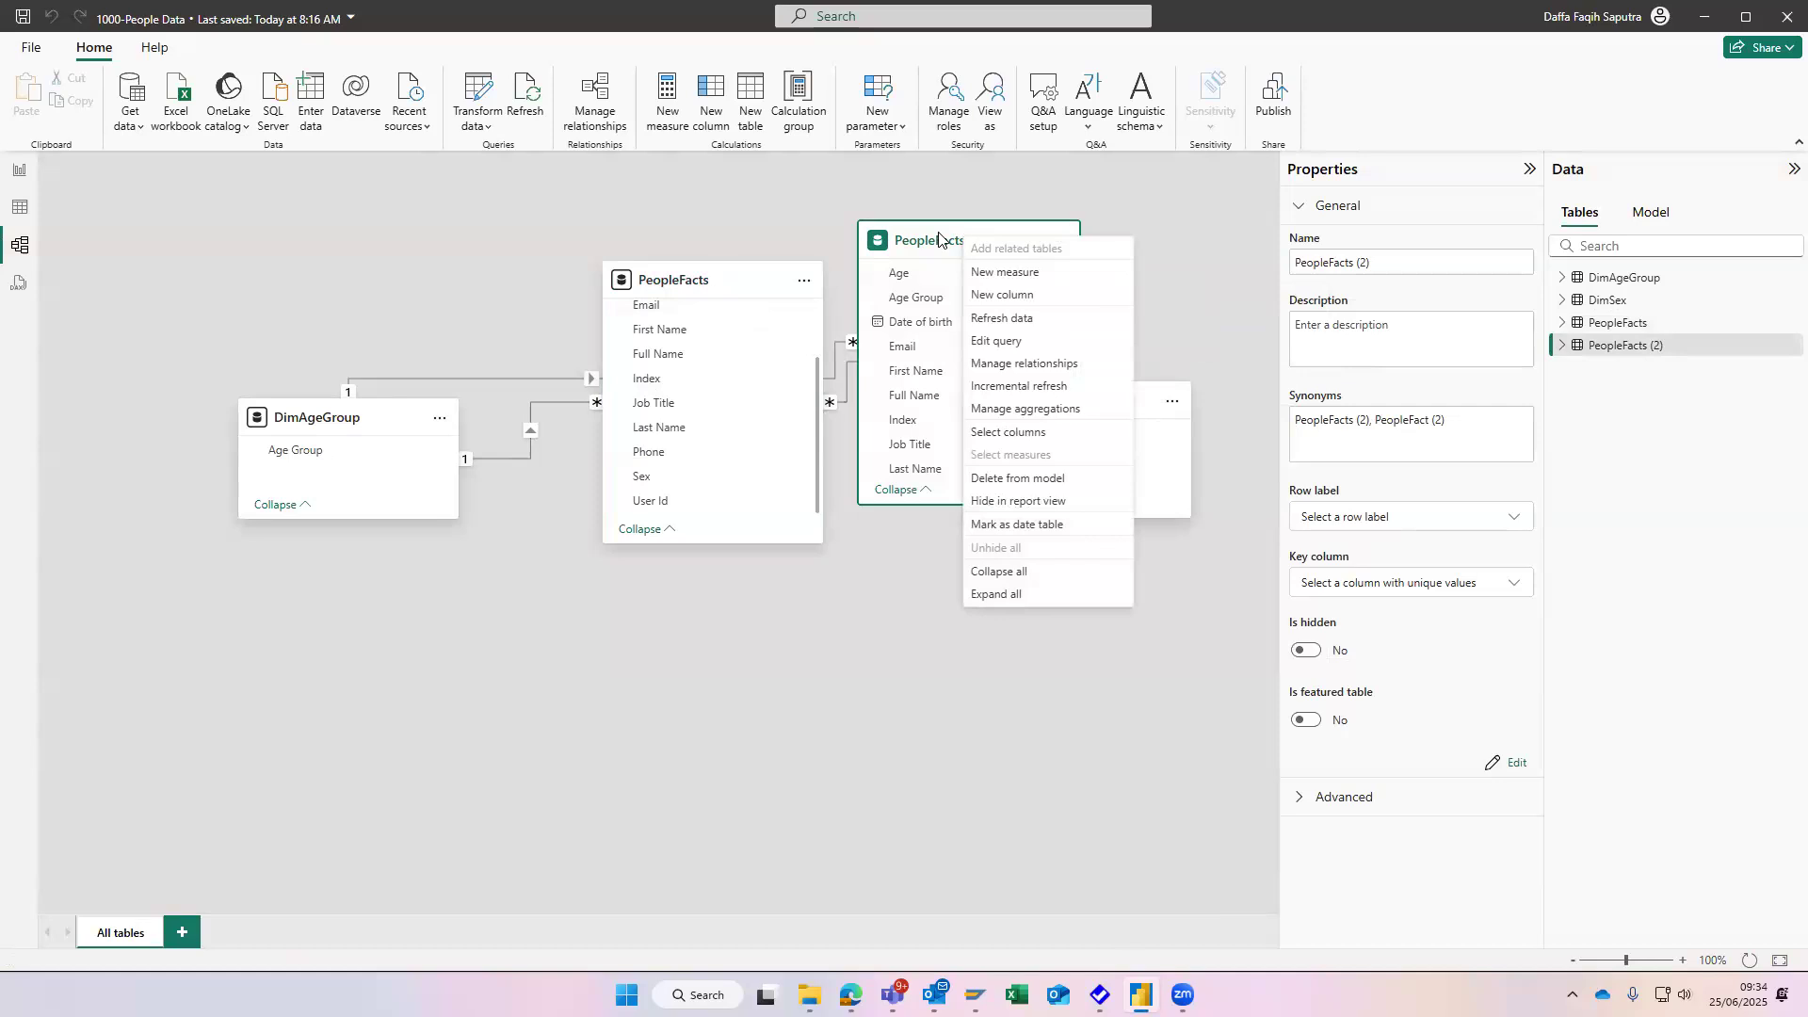
left_click(1008, 241)
left_click(1059, 242)
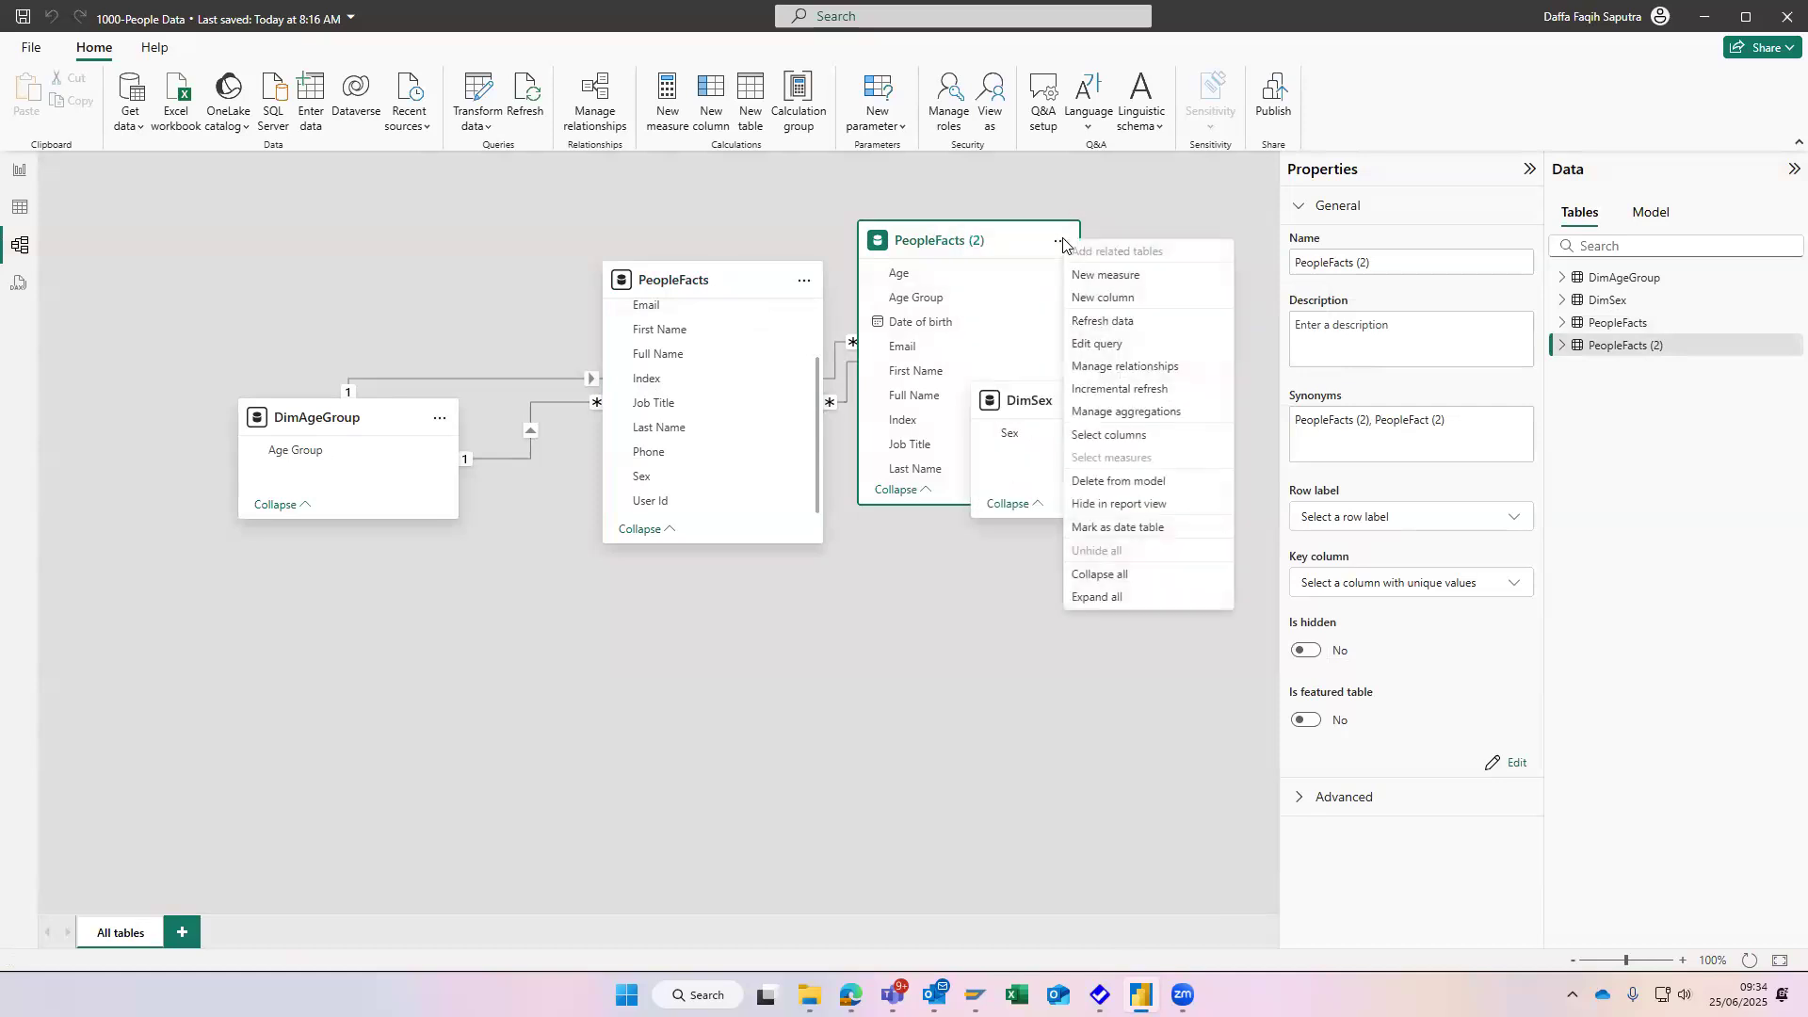
left_click(1008, 243)
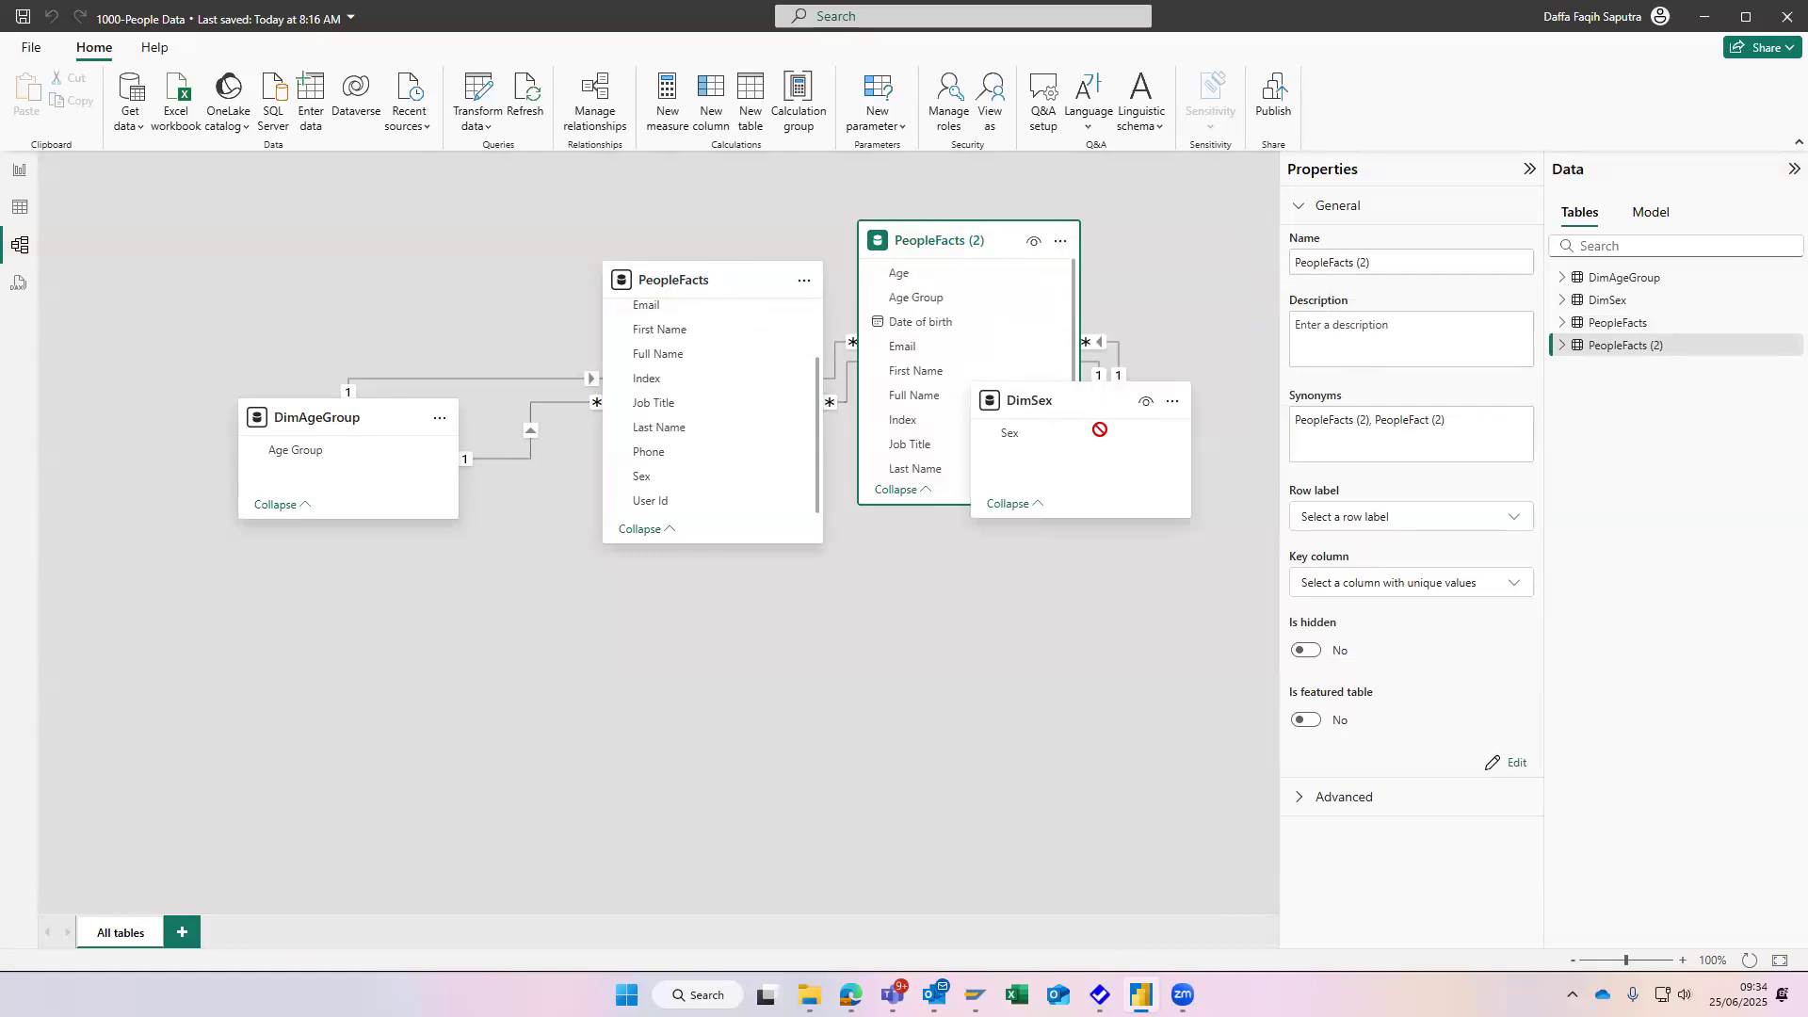
- Move the DimSex card below the PeopleFacts (2) card and recheck the commands of PeopleFacts (2)
left_click_drag(1097, 428, 1037, 722)
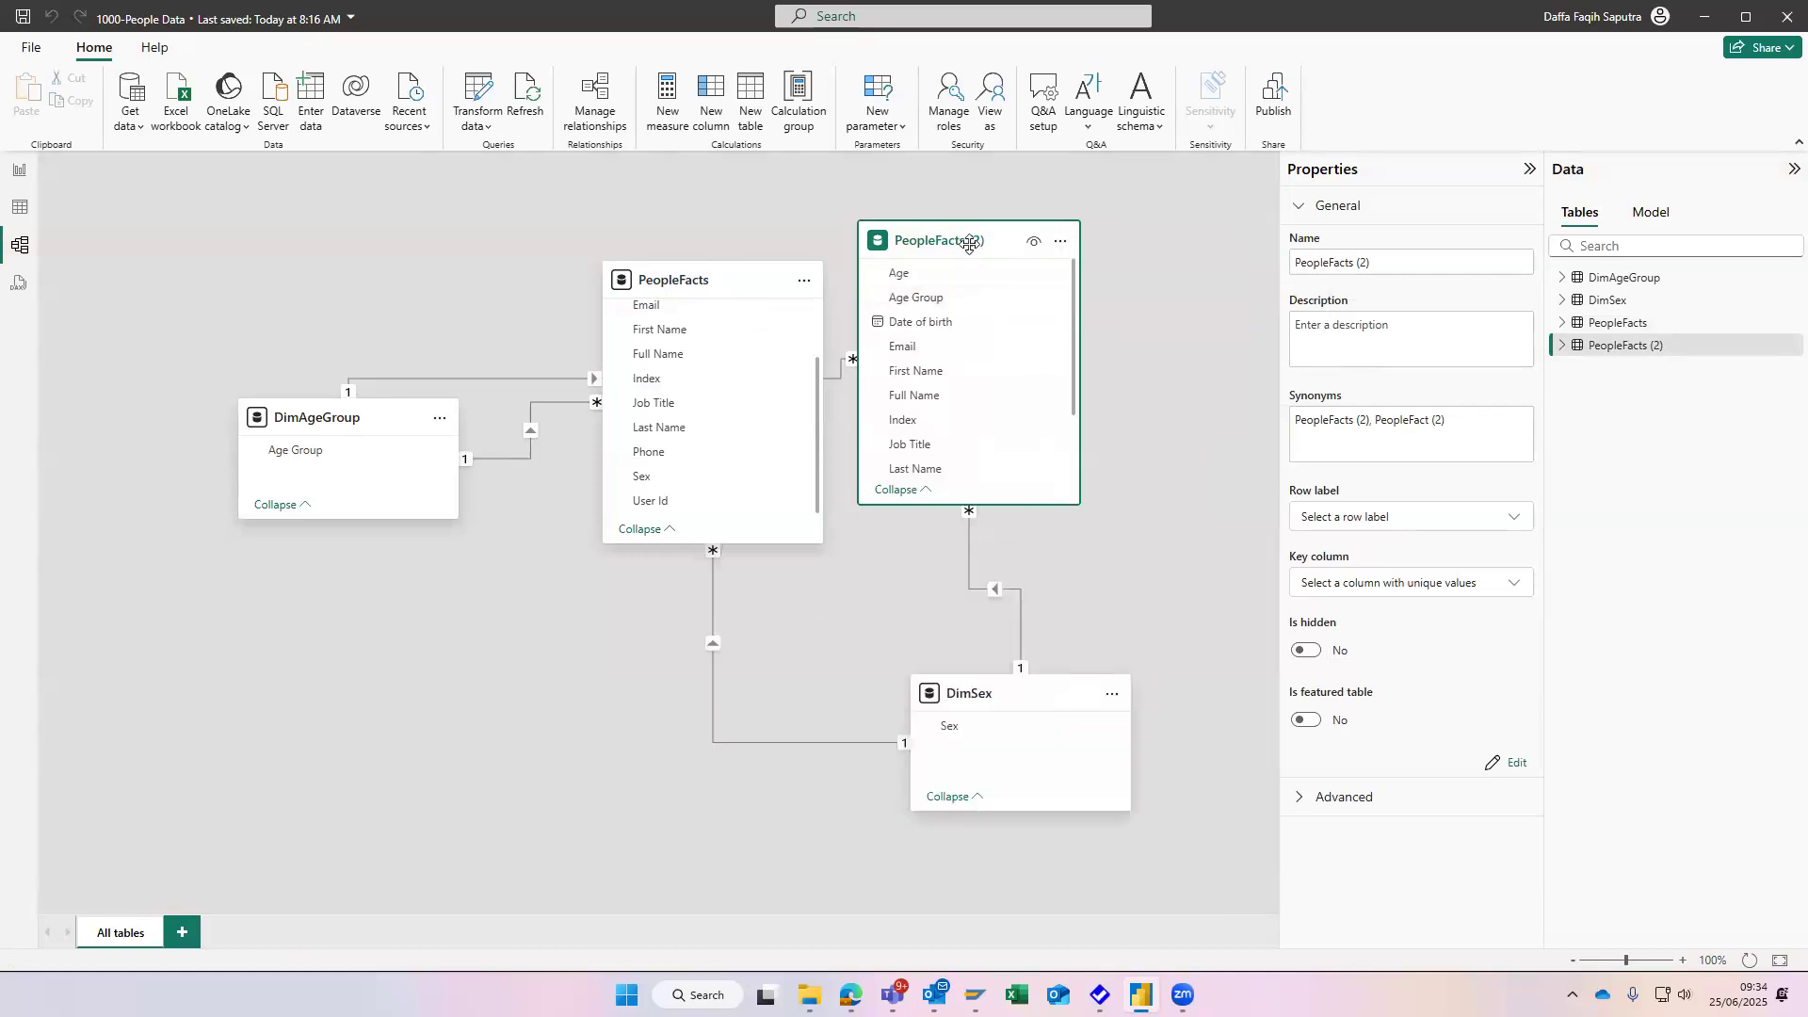
right_click(967, 242)
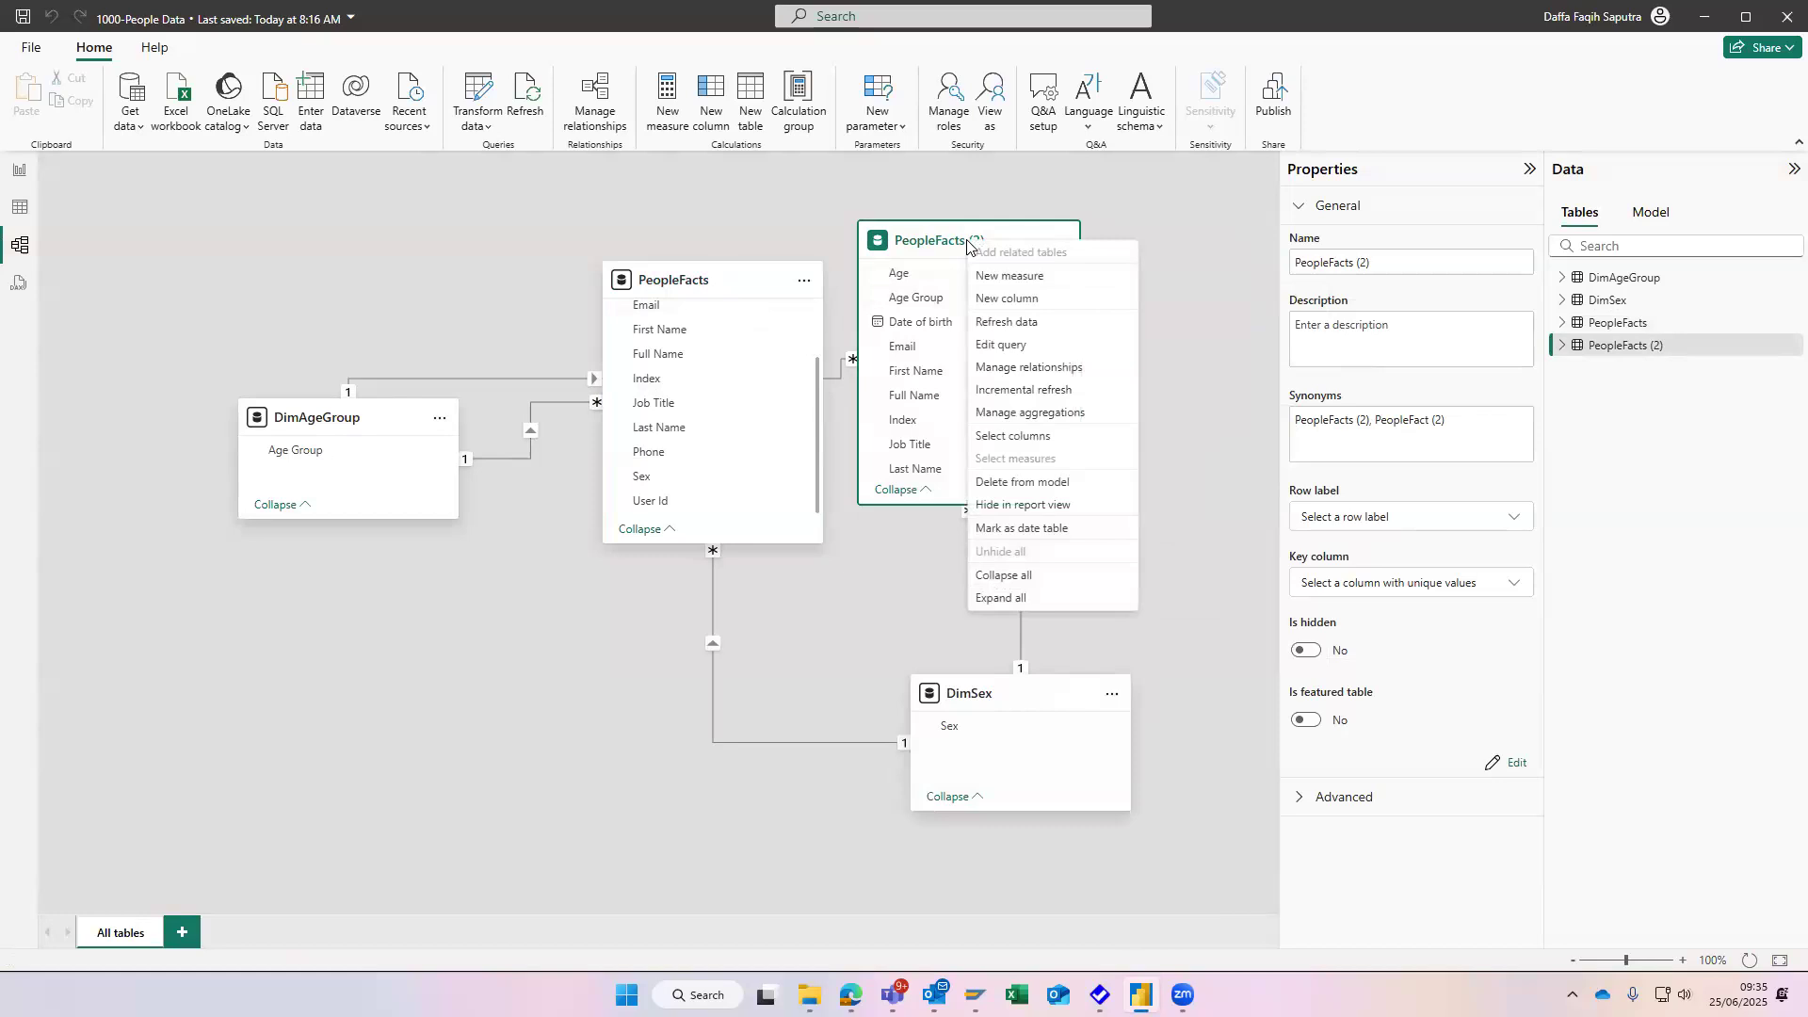
left_click(1057, 244)
right_click(1057, 246)
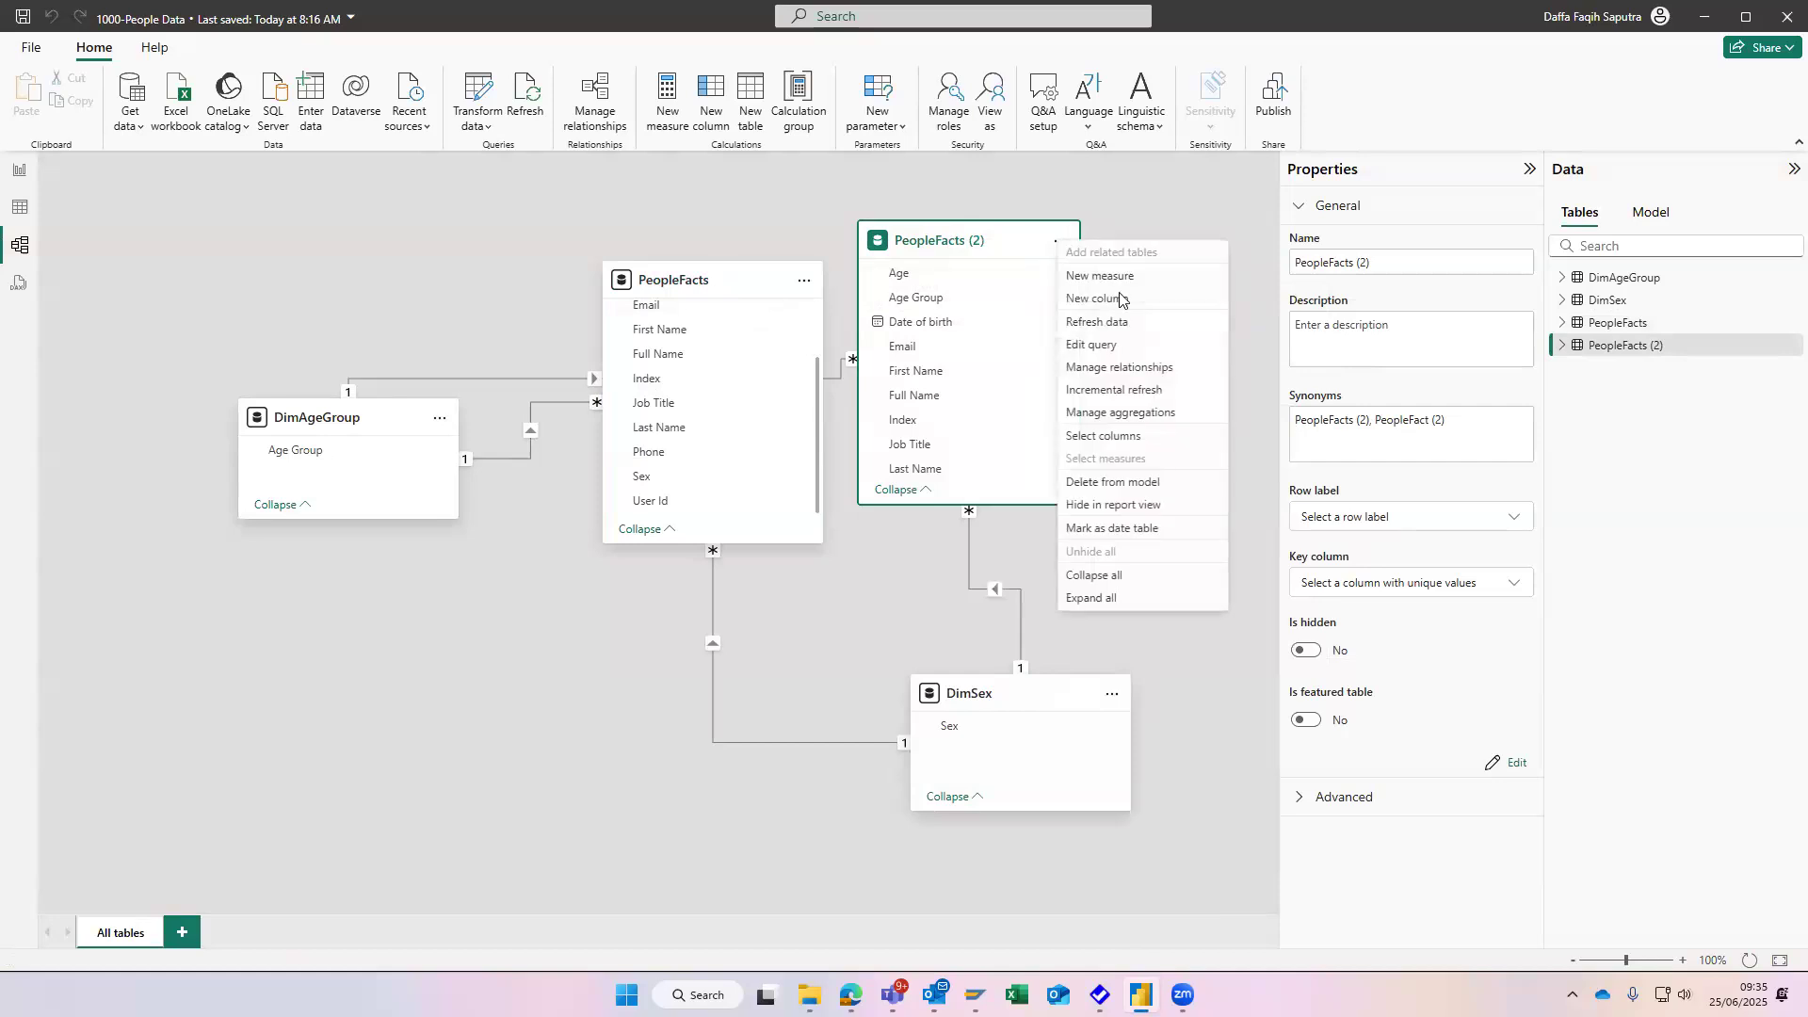
- Switch to the training document in the browser and read Task 8's DimJob instructions and the Show Total People step
key("alt+Tab")
key("Tab")
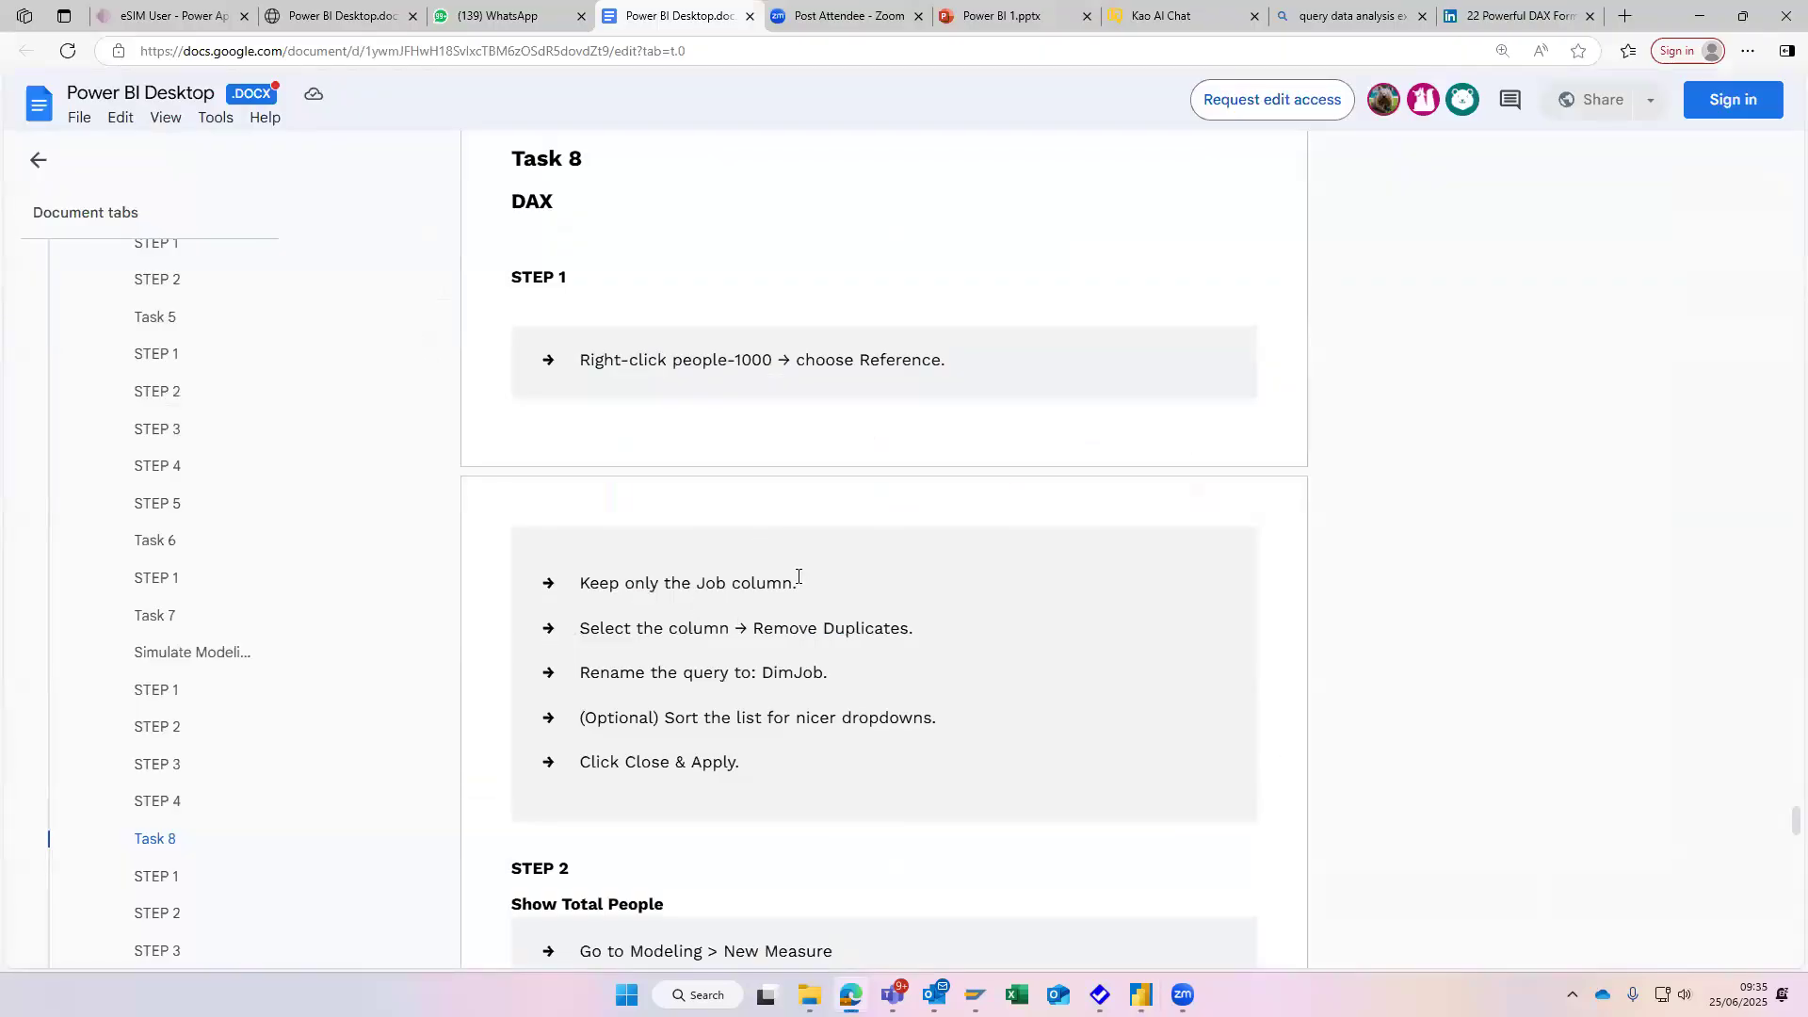
scroll(797, 576, "down", 1)
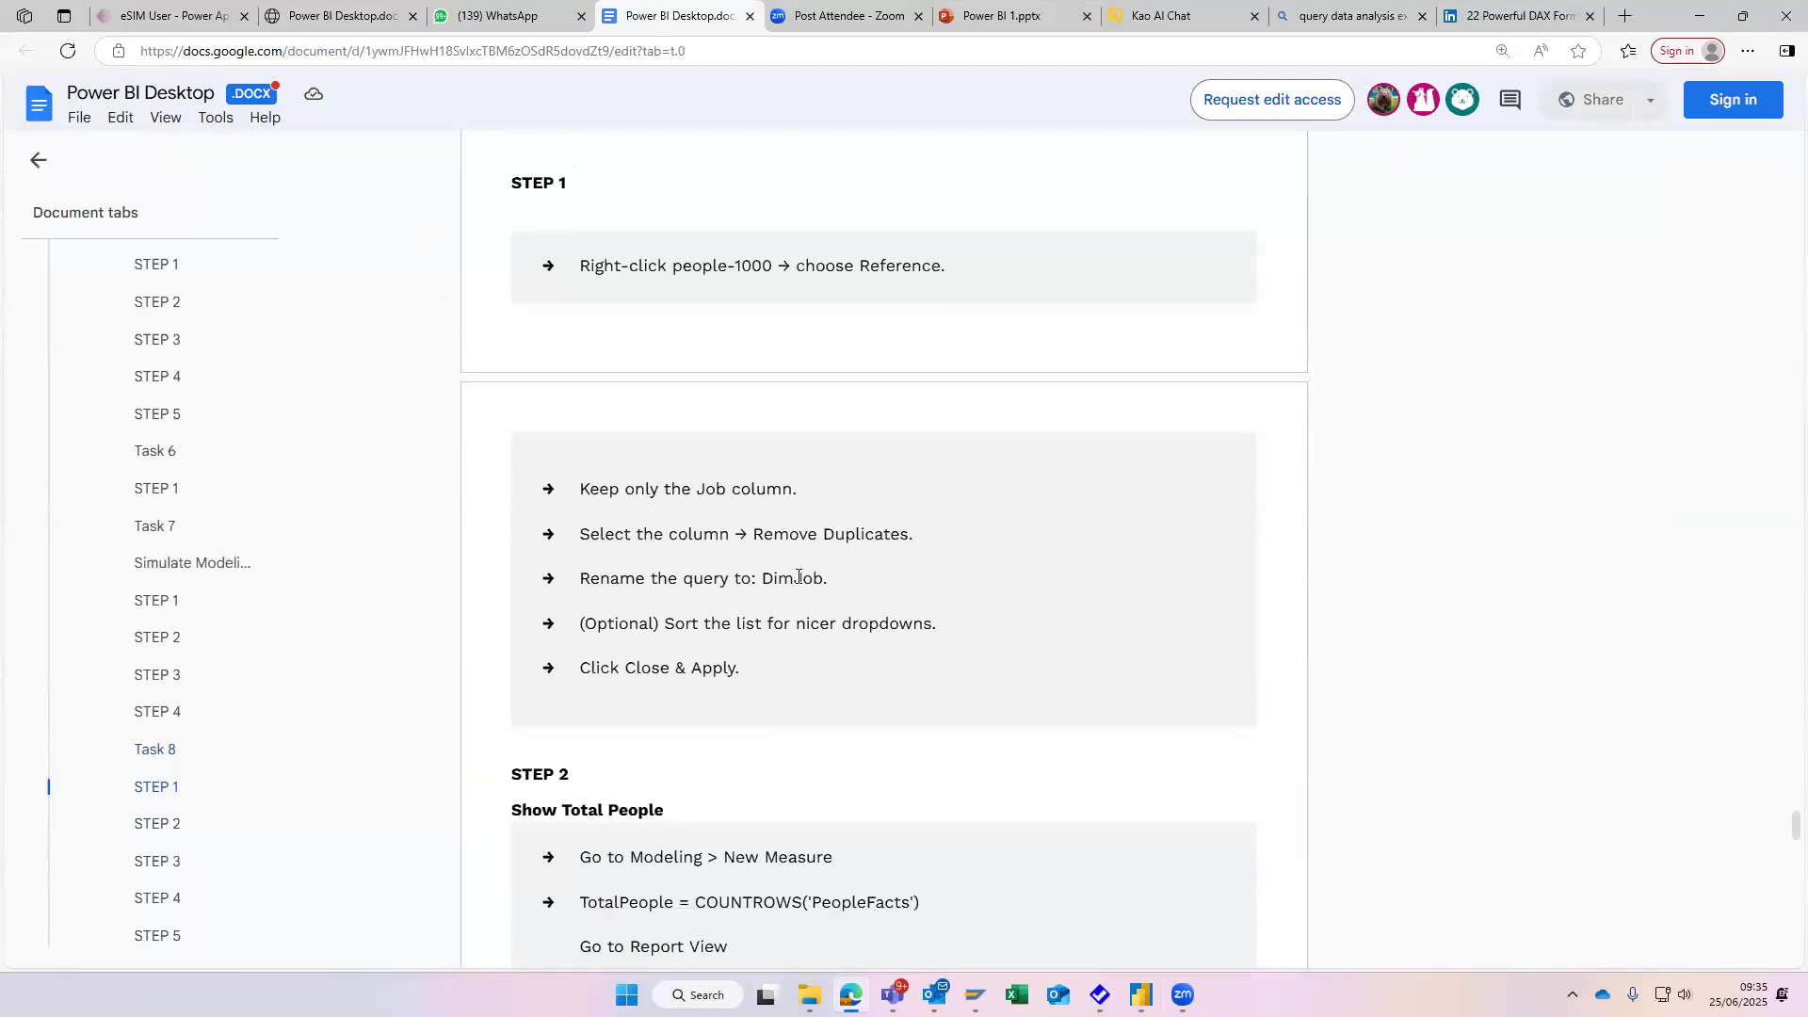
scroll(797, 576, "down", 1)
scroll(835, 520, "down", 2)
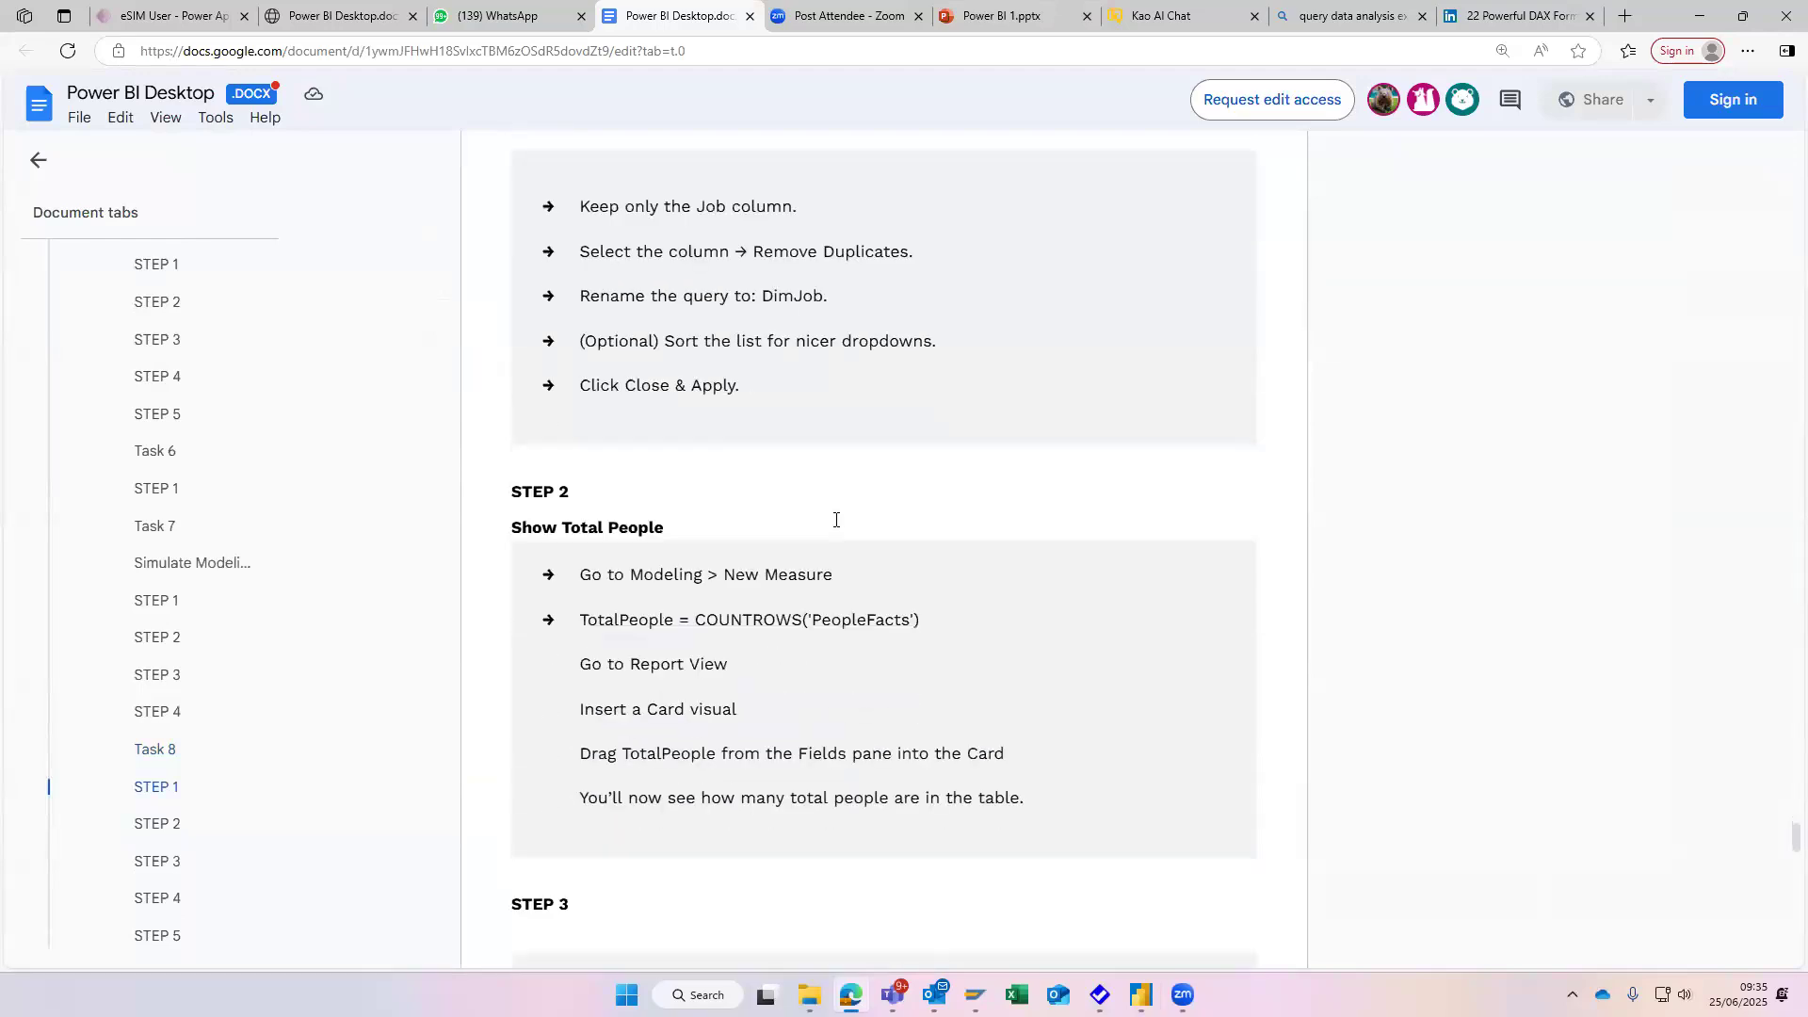
scroll(845, 480, "down", 1)
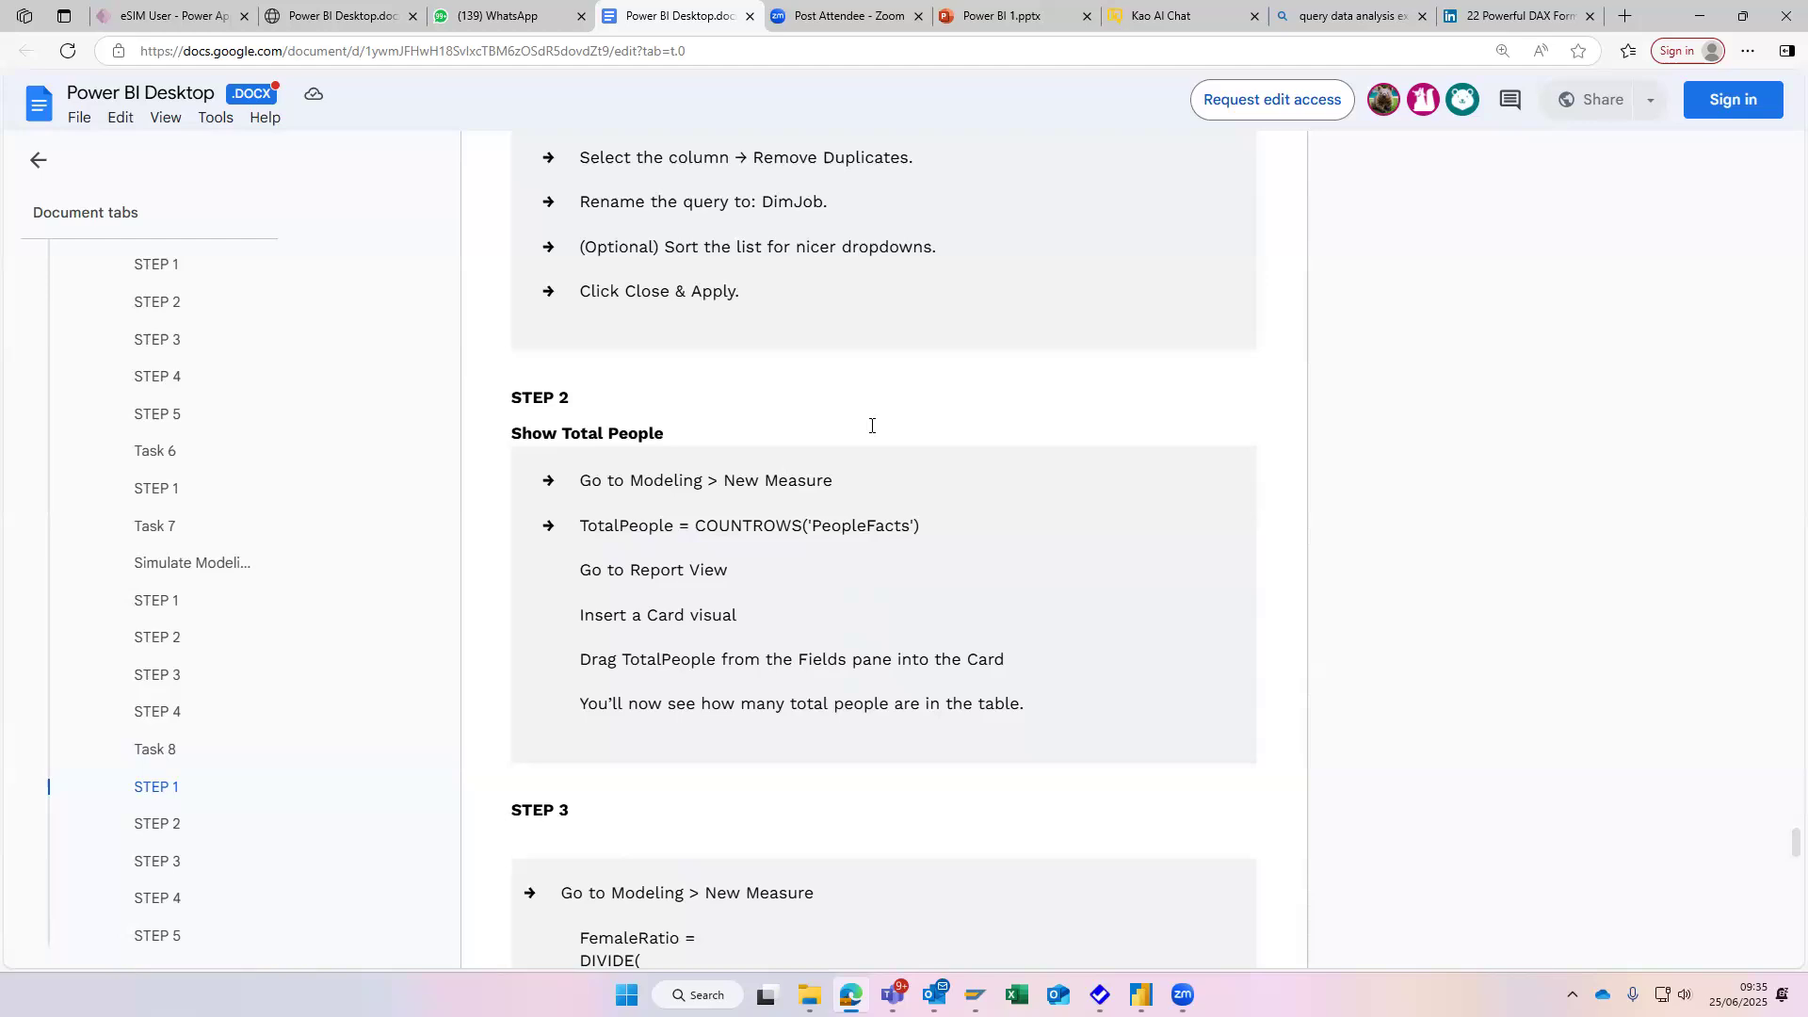
- Try to start a new measure in PeopleFacts (2) in Power BI Desktop and recheck the document's TotalPeople measure instructions
key("alt+Tab")
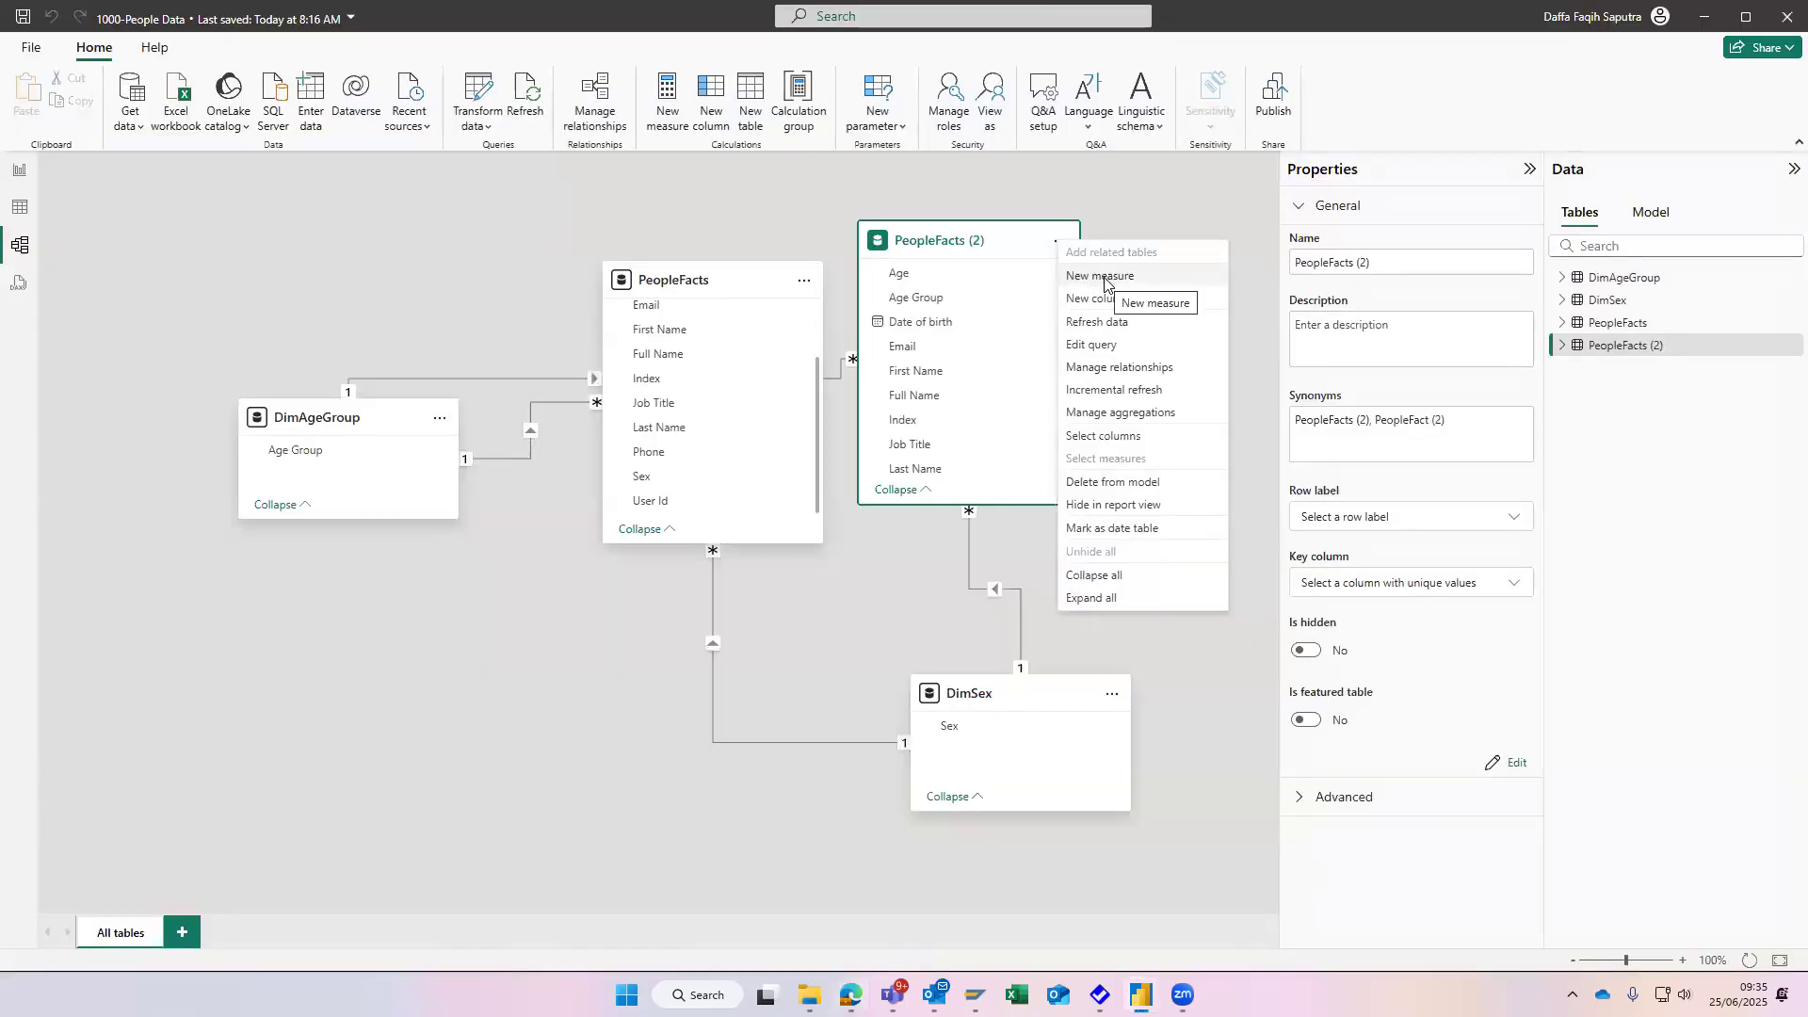
left_click(1104, 278)
key("alt+Tab")
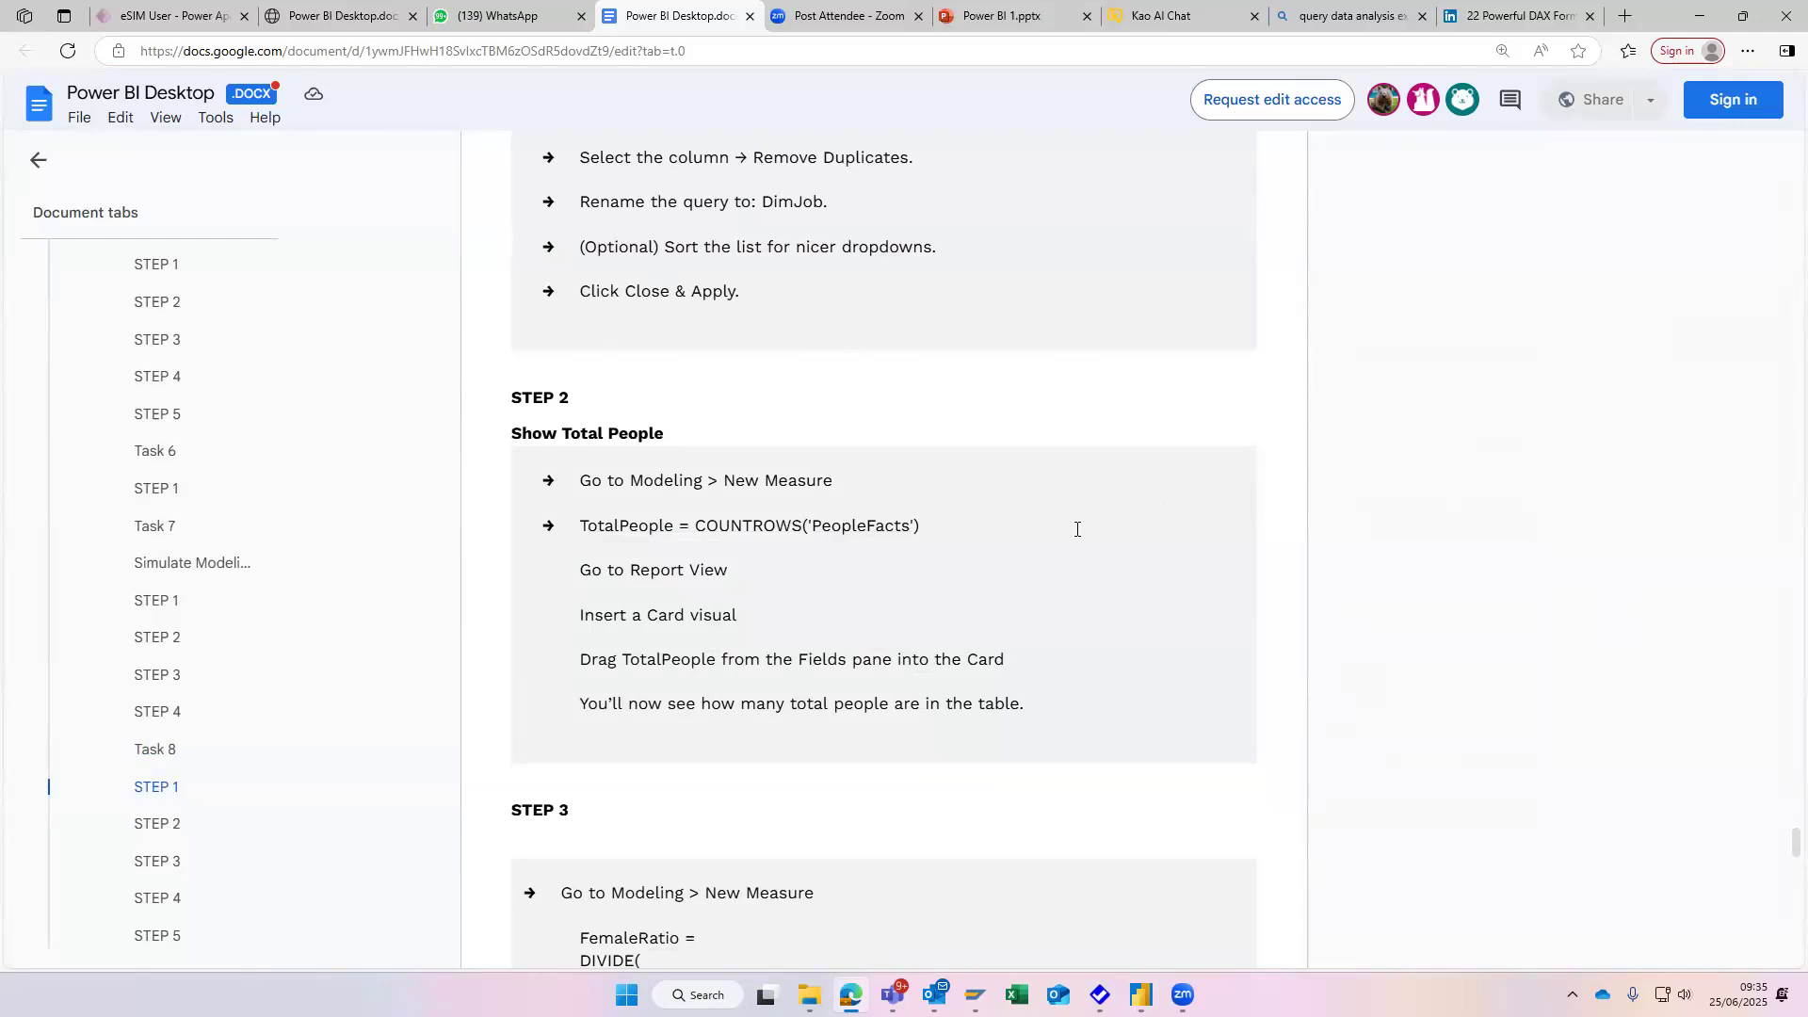
scroll(1076, 528, "down", 3)
scroll(1076, 528, "up", 4)
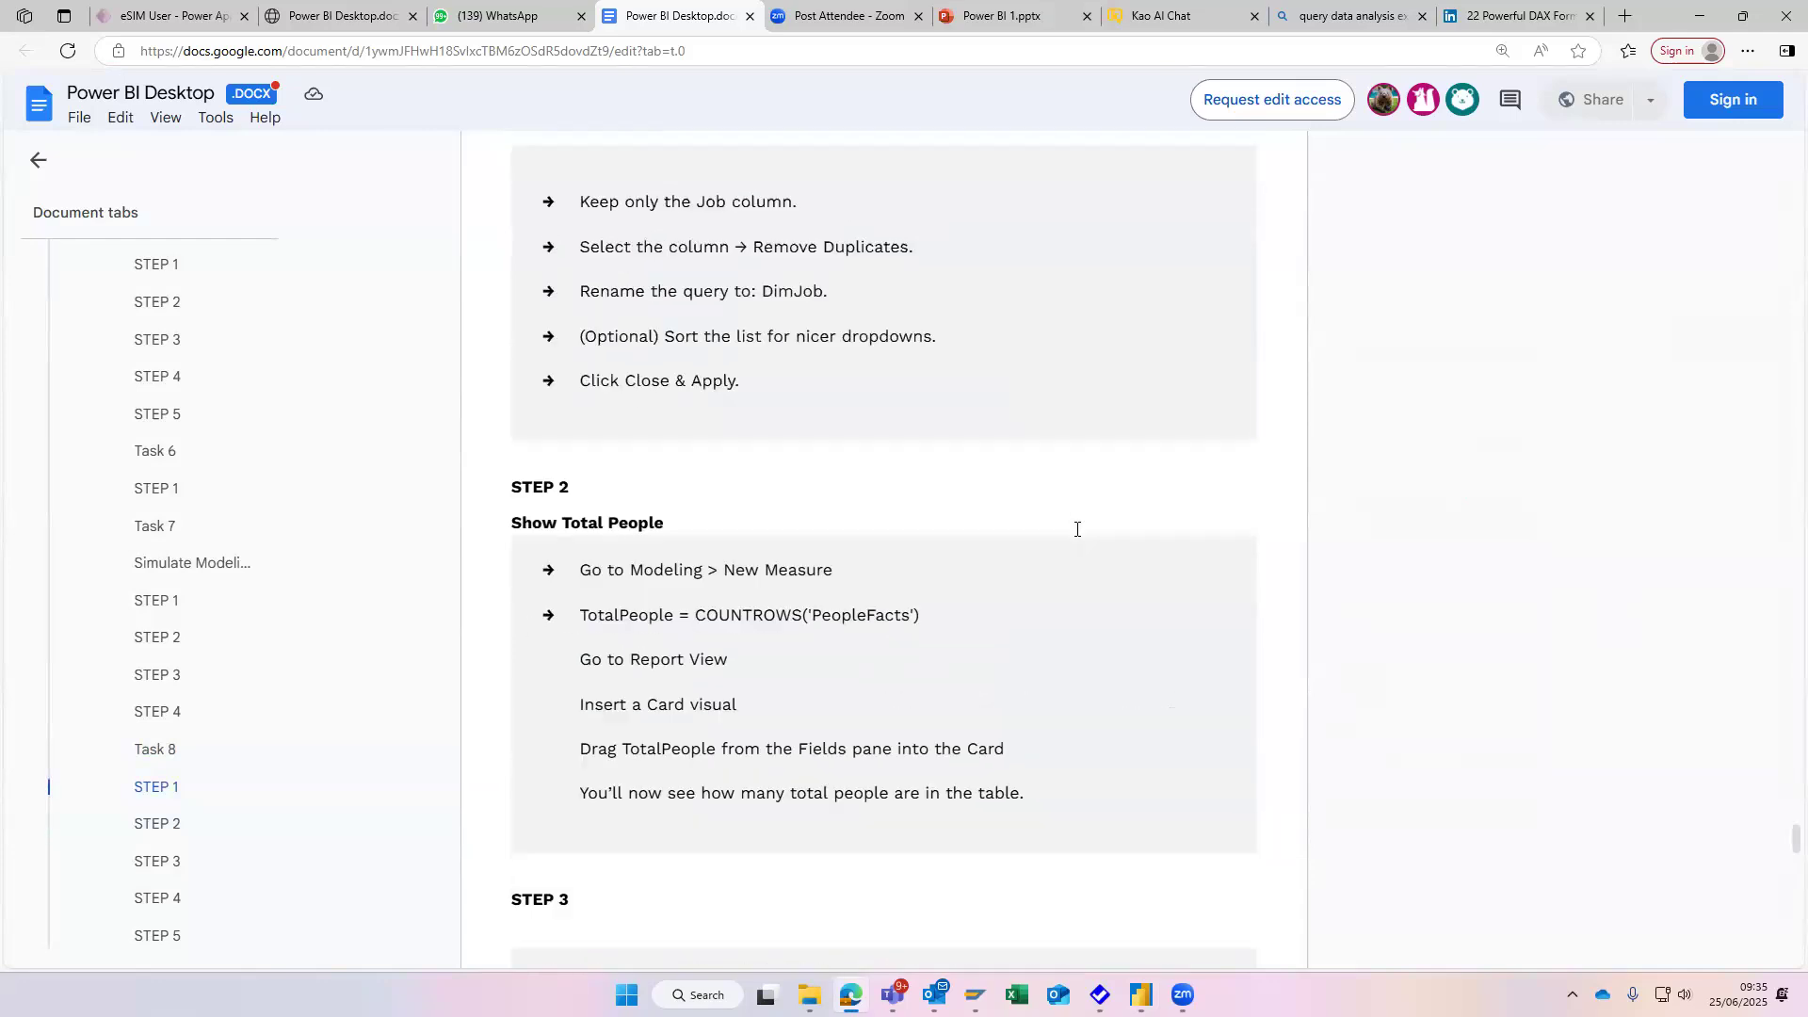
key("alt+Tab")
- Shift the PeopleFacts (2) card slightly away from PeopleFacts and delete that table from the model
left_click(1059, 241)
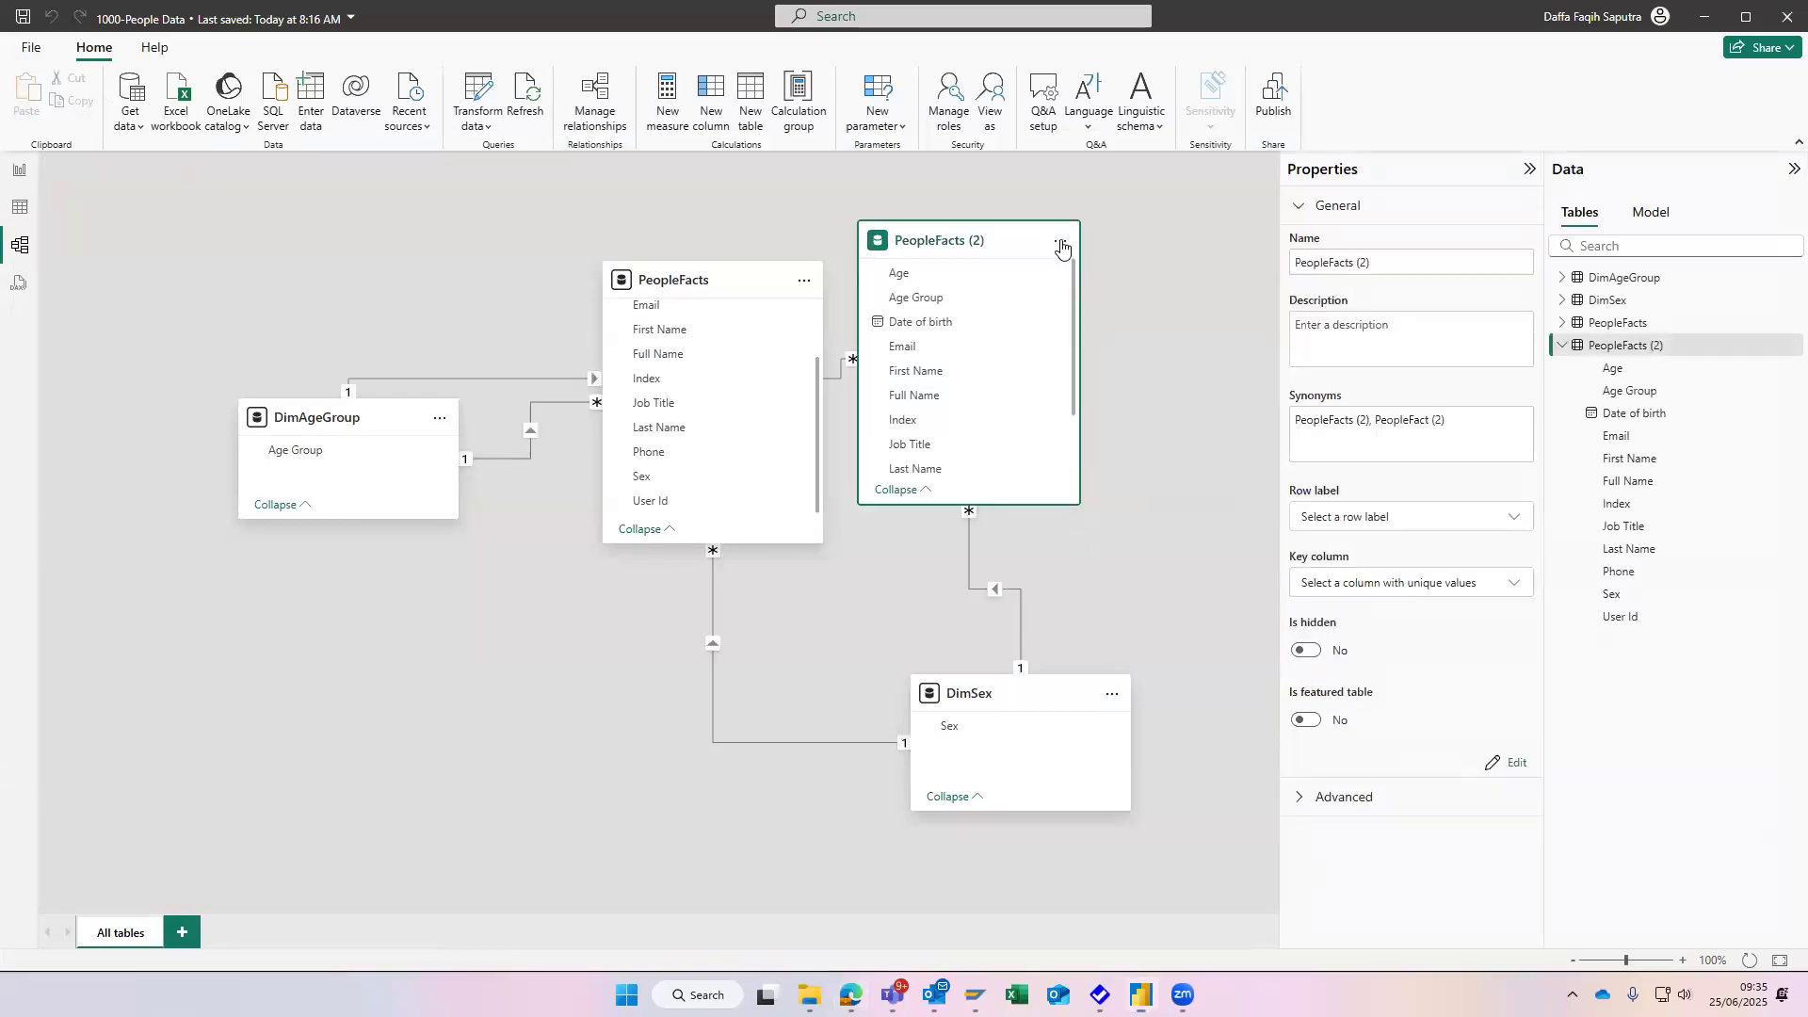
left_click(1156, 228)
left_click_drag(990, 242, 1044, 249)
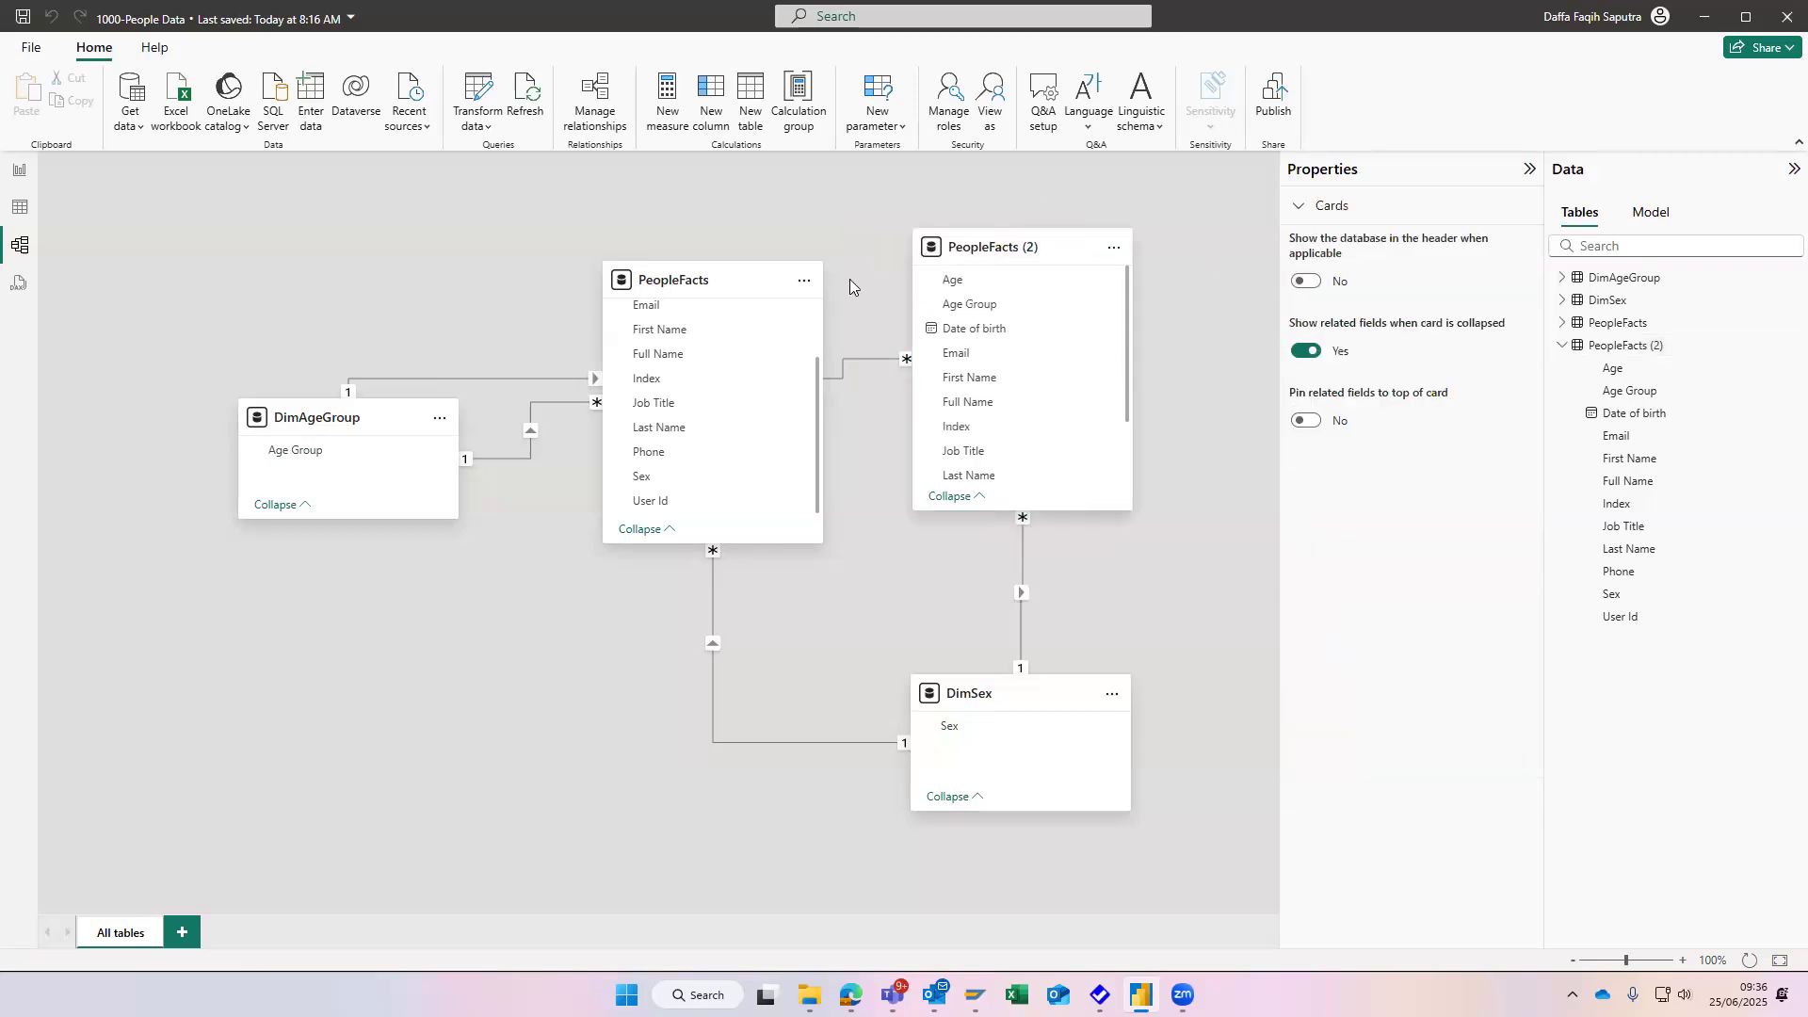
left_click(1113, 247)
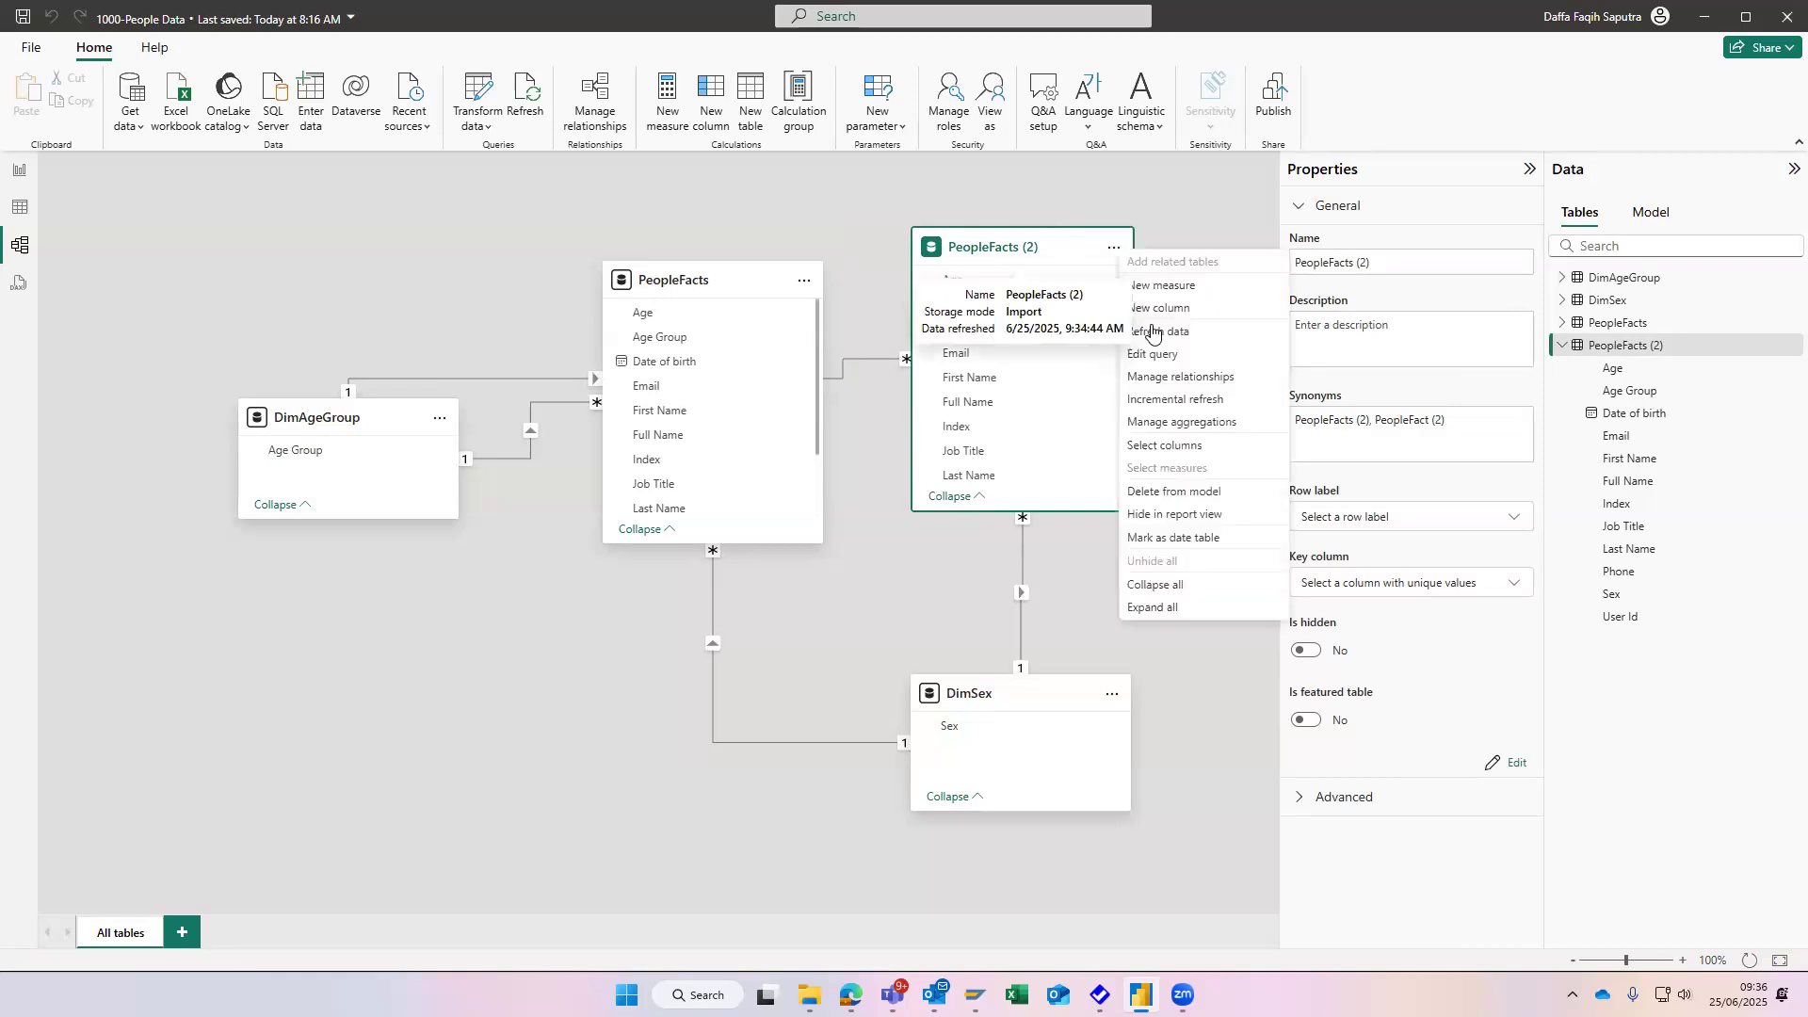
left_click(1199, 504)
left_click(1011, 539)
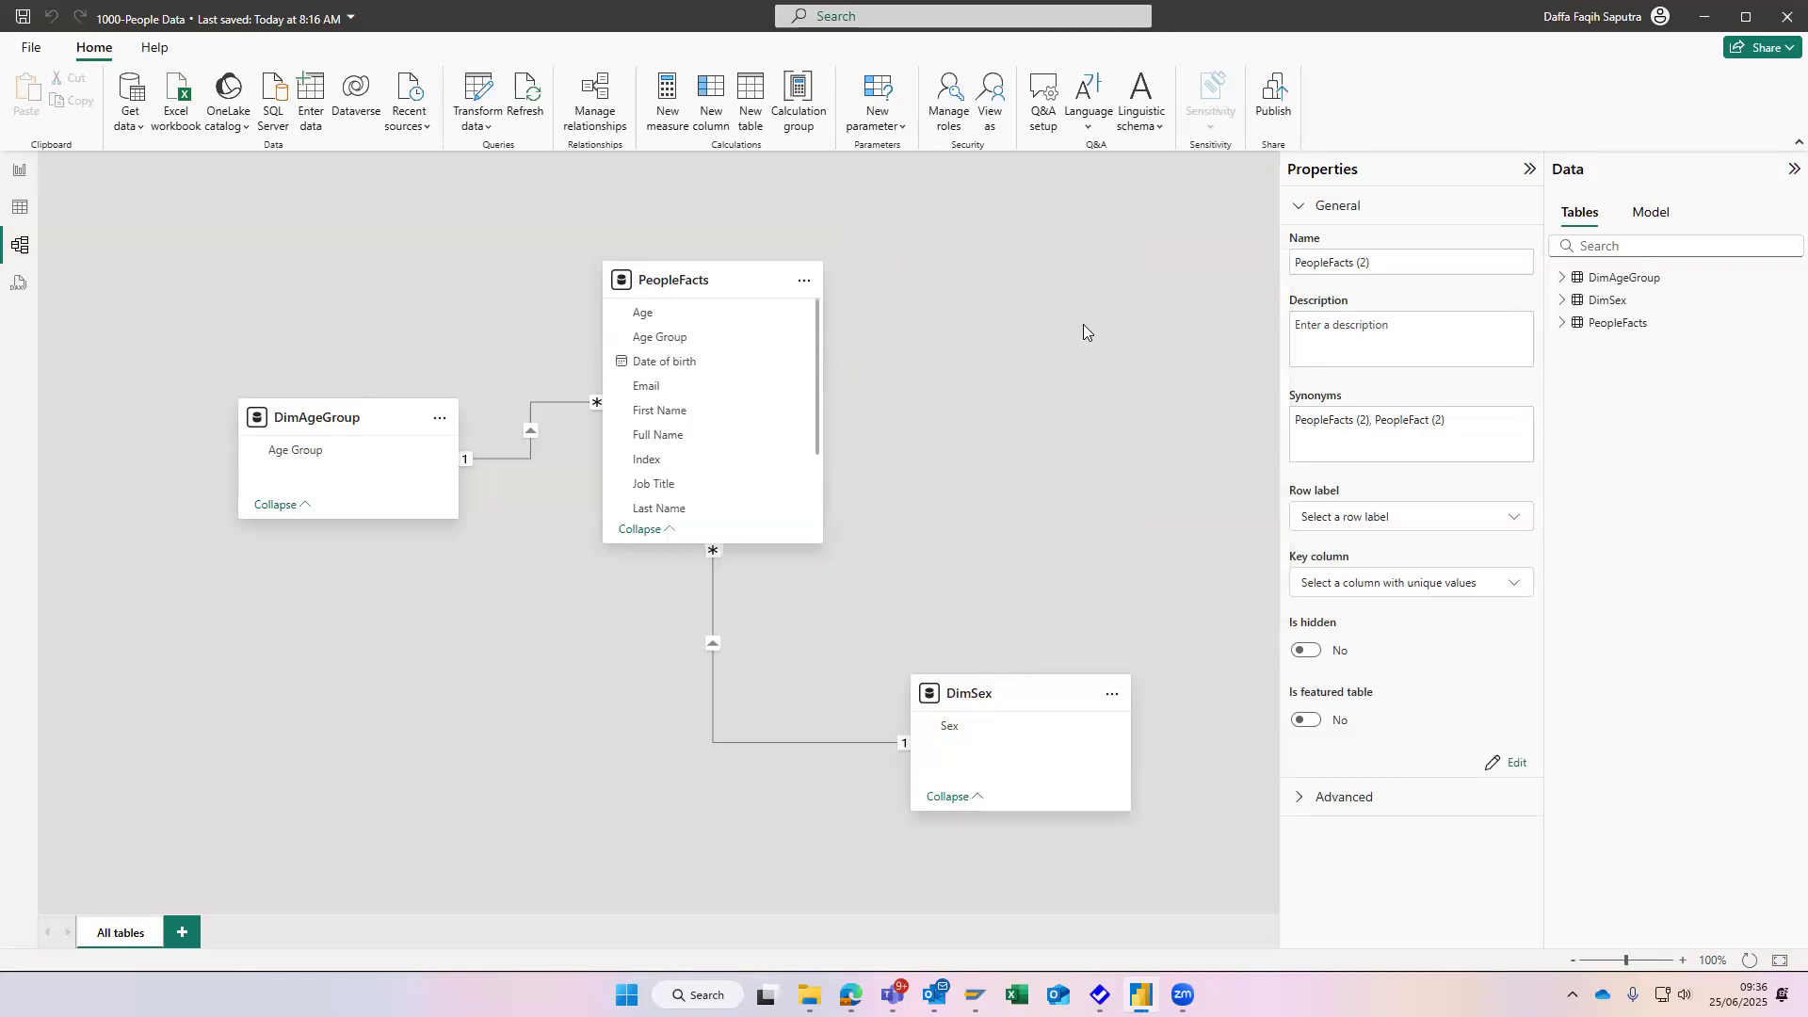